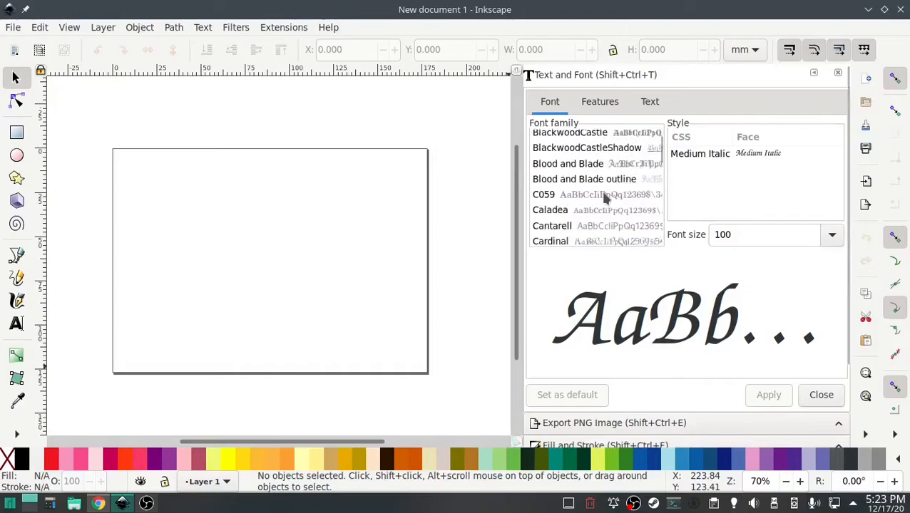
# Step: Browse the installed font families, and switch to Chrome to look over the open DaFont, FontSpace and 1001 Free Fonts sites
pyautogui.scroll(-4, 605, 199)
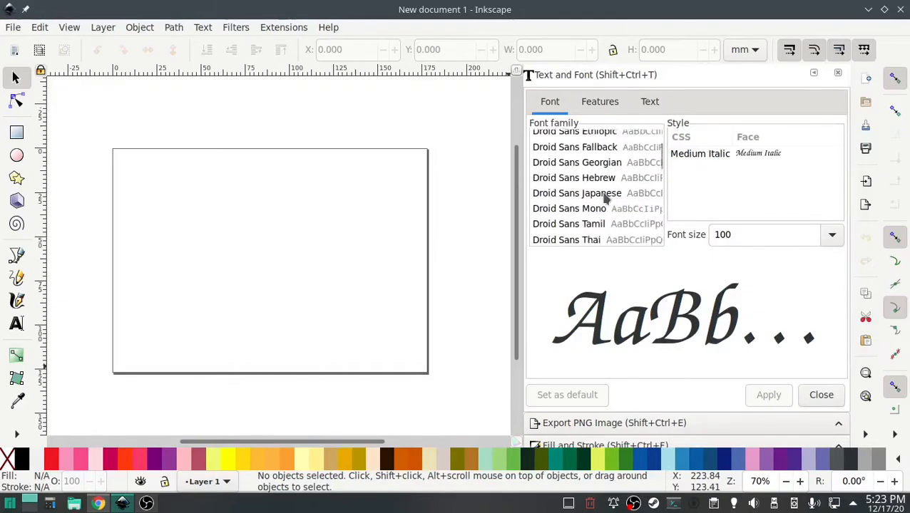
pyautogui.scroll(-2, 604, 199)
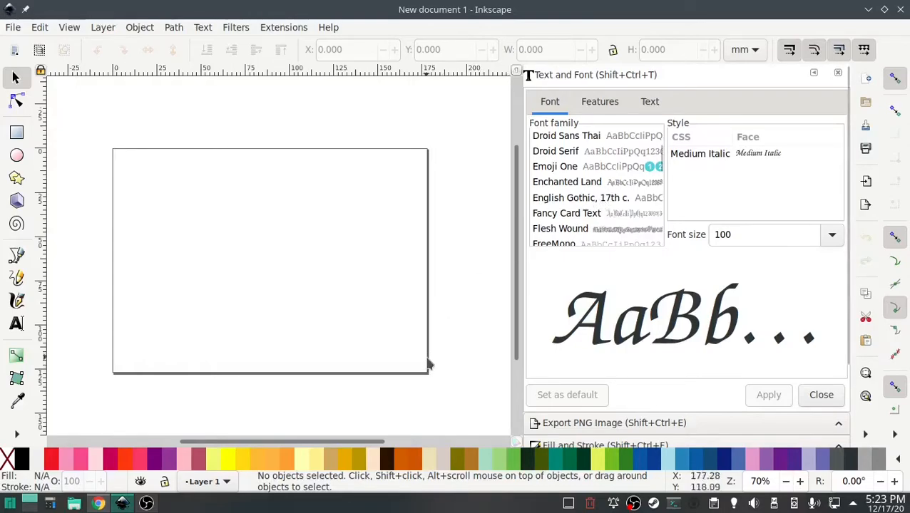
pyautogui.moveTo(100, 504)
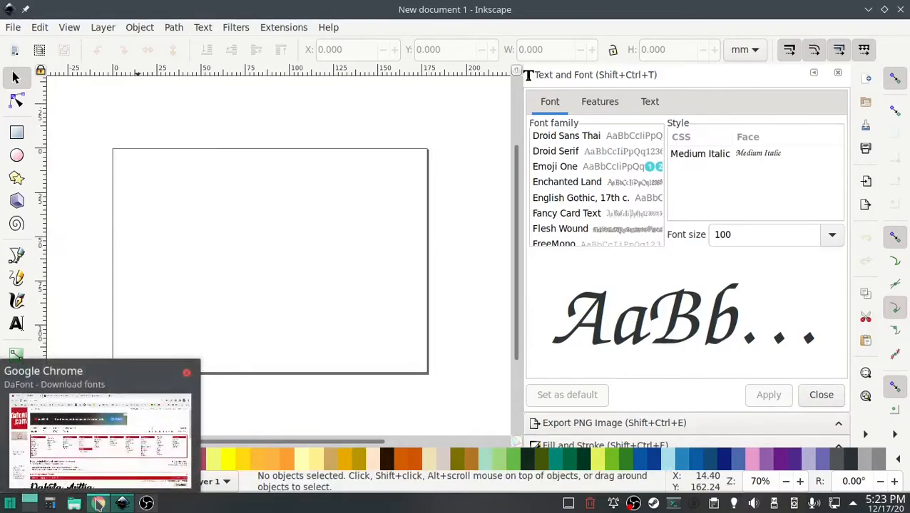
pyautogui.click(98, 503)
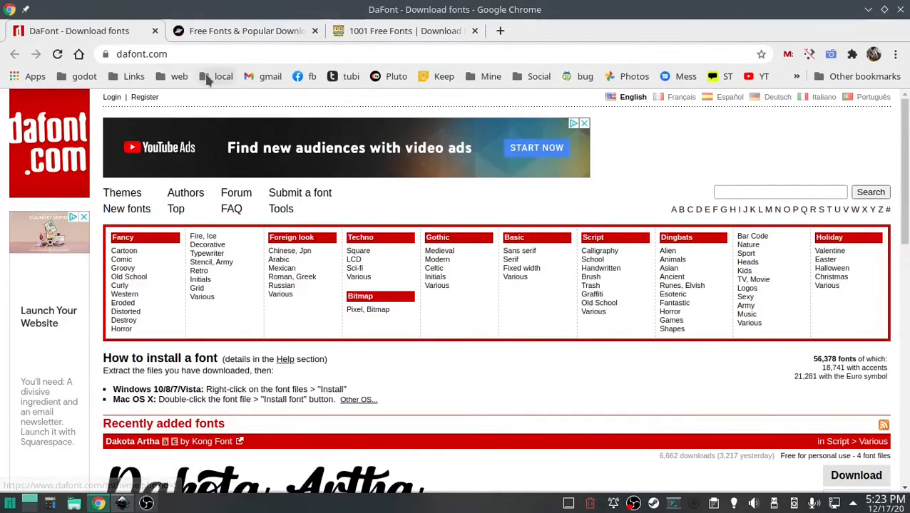
pyautogui.click(214, 35)
pyautogui.click(397, 33)
pyautogui.click(97, 28)
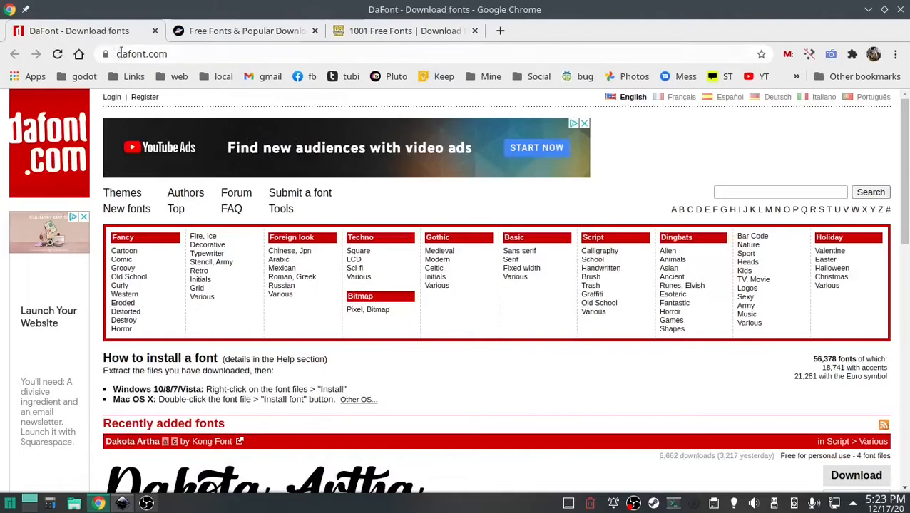
pyautogui.click(238, 34)
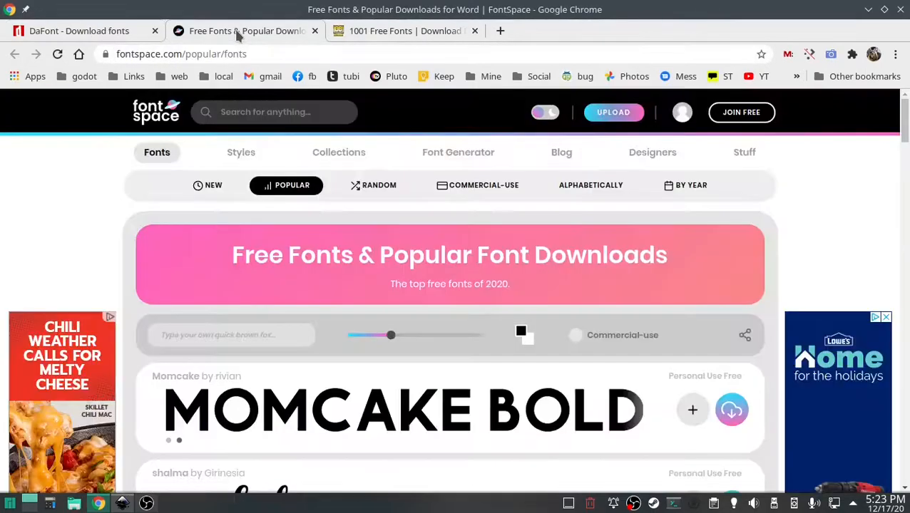
# Step: Examine the new fonts listed on 1001 Free Fonts and the licence type given for each one
pyautogui.click(378, 33)
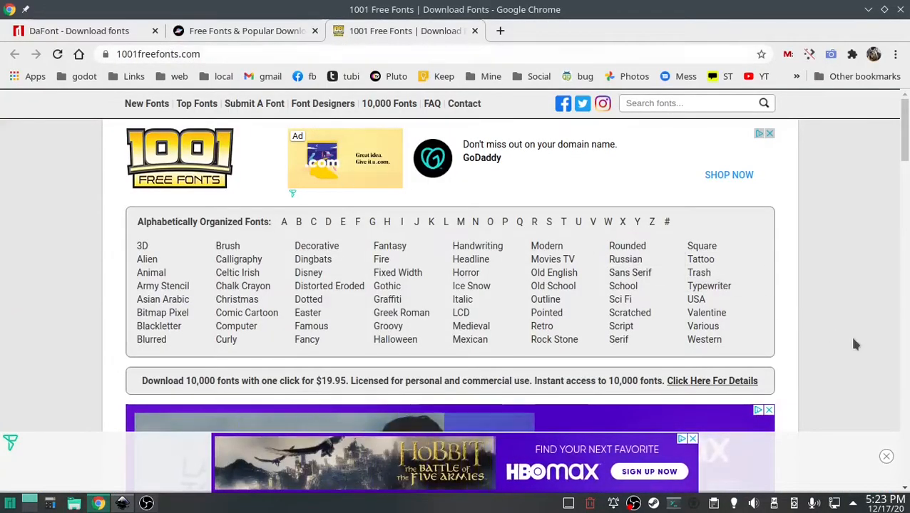
pyautogui.scroll(-6, 843, 312)
pyautogui.scroll(-2, 844, 314)
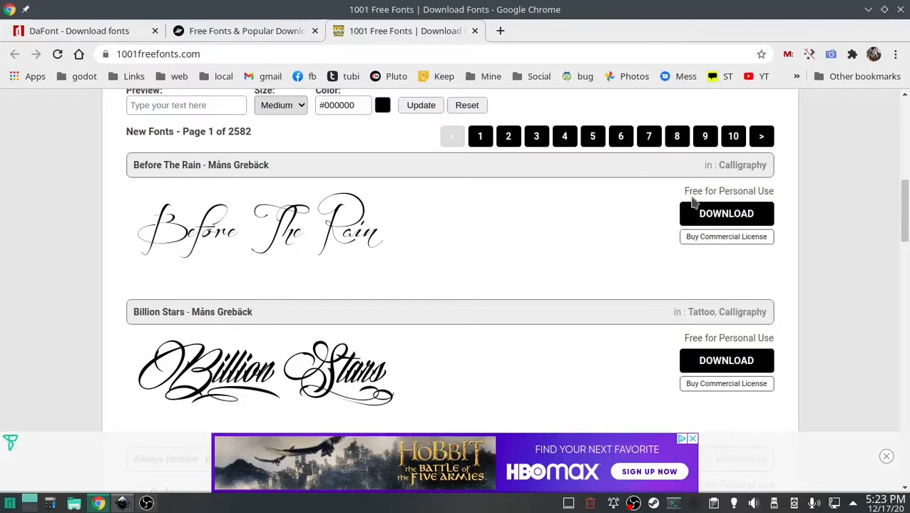
pyautogui.scroll(-3, 815, 325)
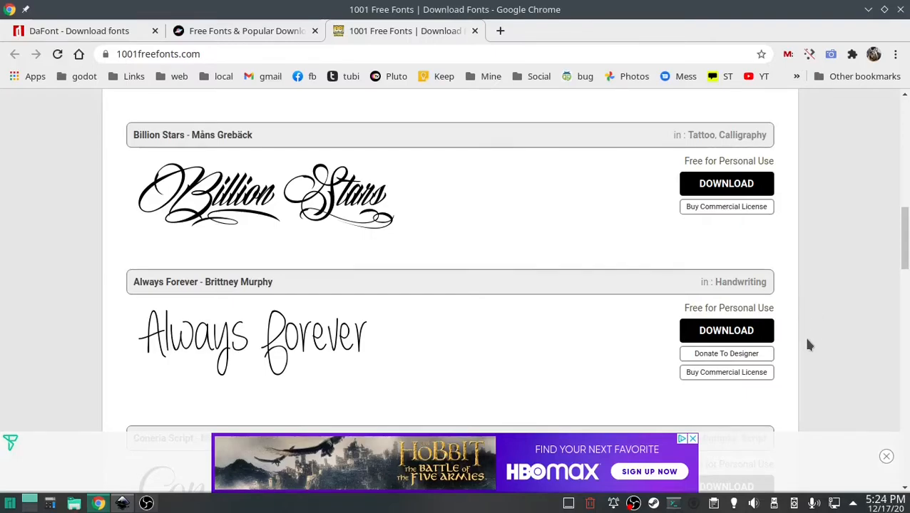
pyautogui.scroll(-3, 810, 313)
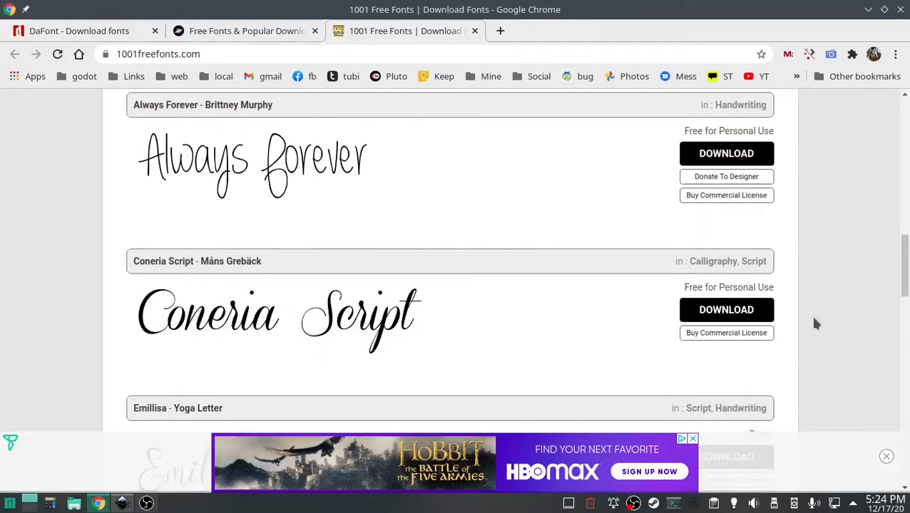
pyautogui.scroll(-3, 810, 313)
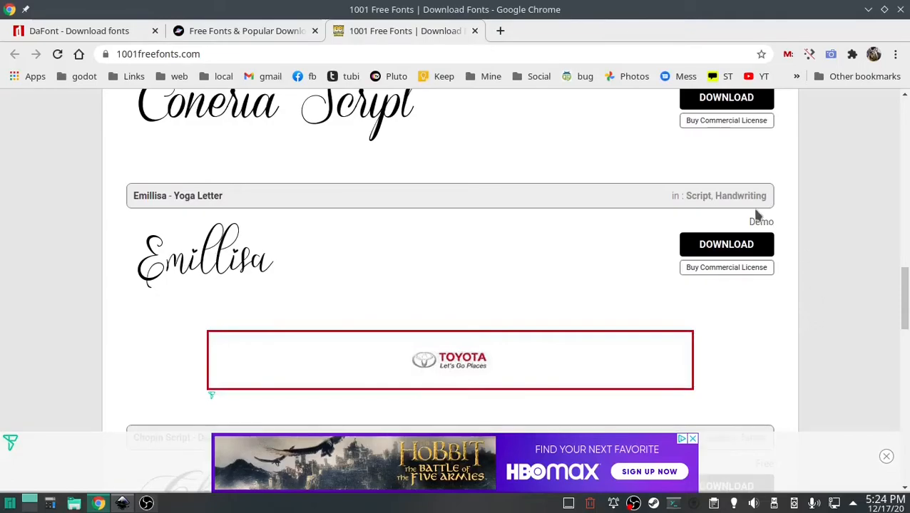
pyautogui.scroll(-3, 824, 312)
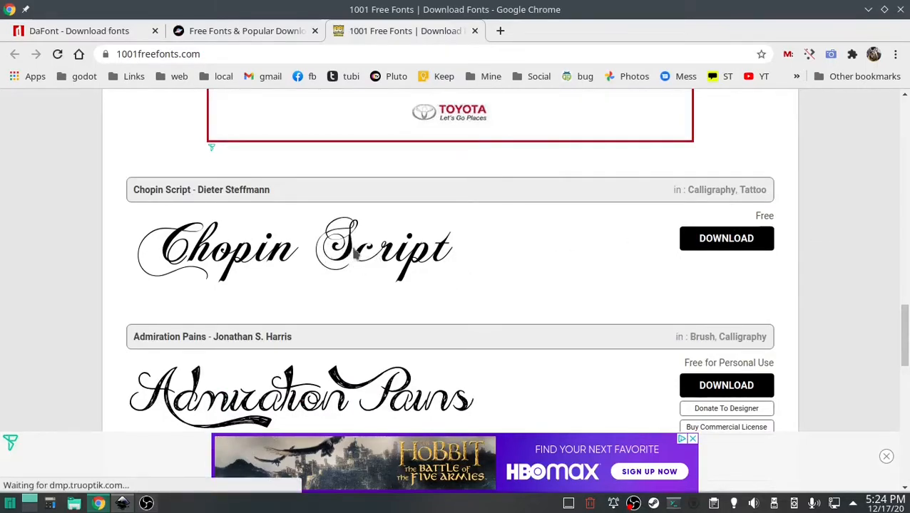
# Step: Filter FontSpace's popular fonts to commercial-use ones and look through the fonts on offer
pyautogui.click(223, 31)
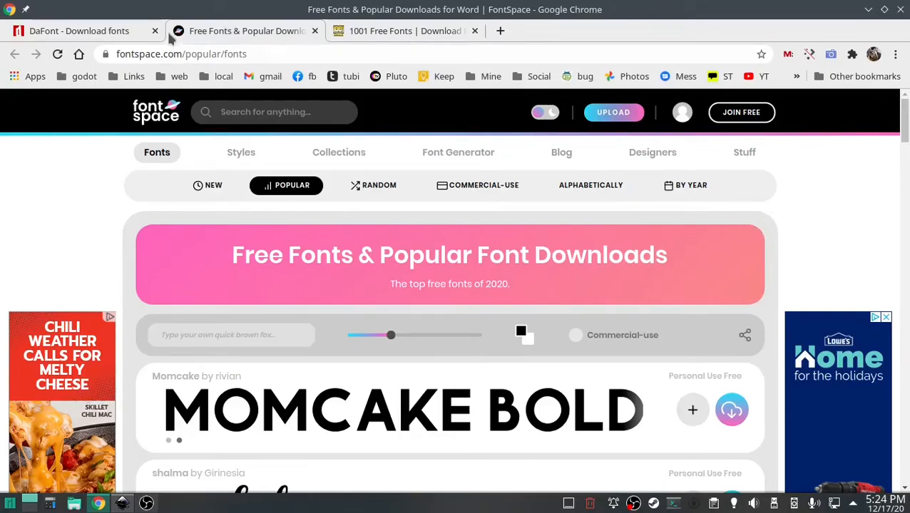
pyautogui.scroll(-1, 822, 228)
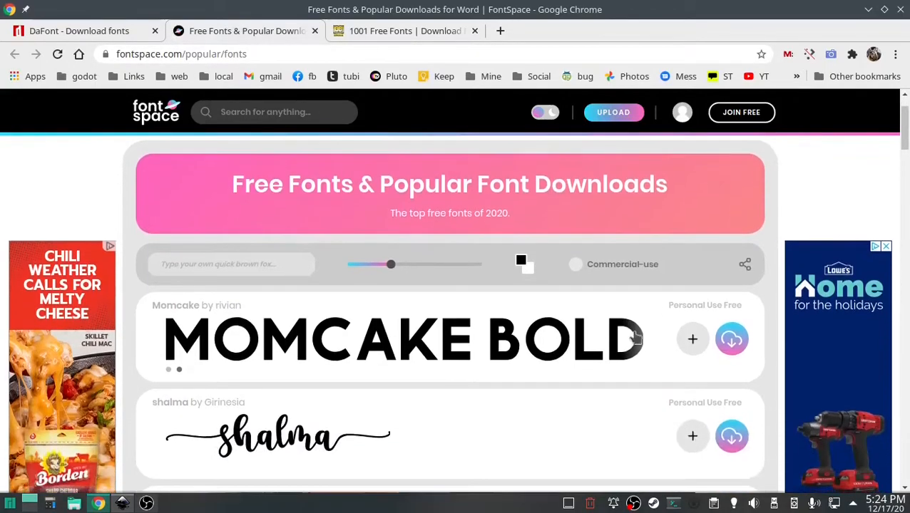
pyautogui.click(575, 265)
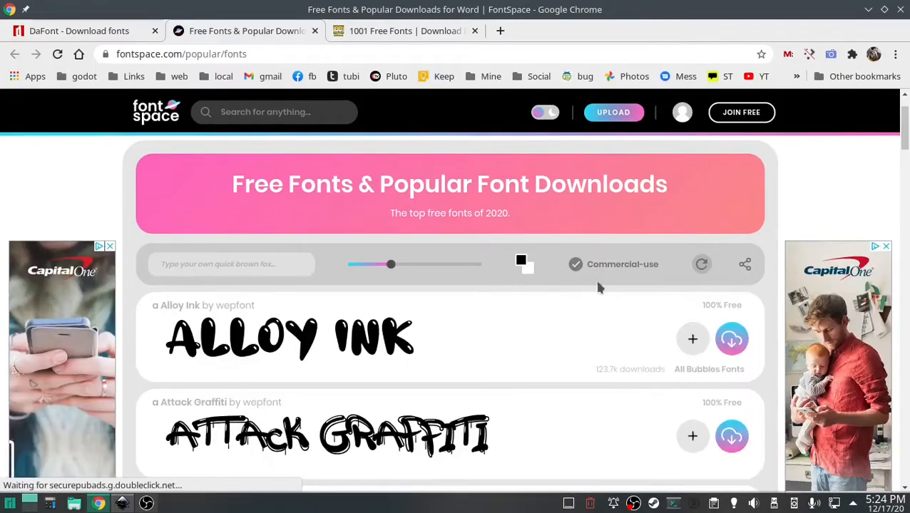
pyautogui.scroll(-1, 599, 351)
pyautogui.scroll(-2, 599, 351)
pyautogui.scroll(-2, 541, 356)
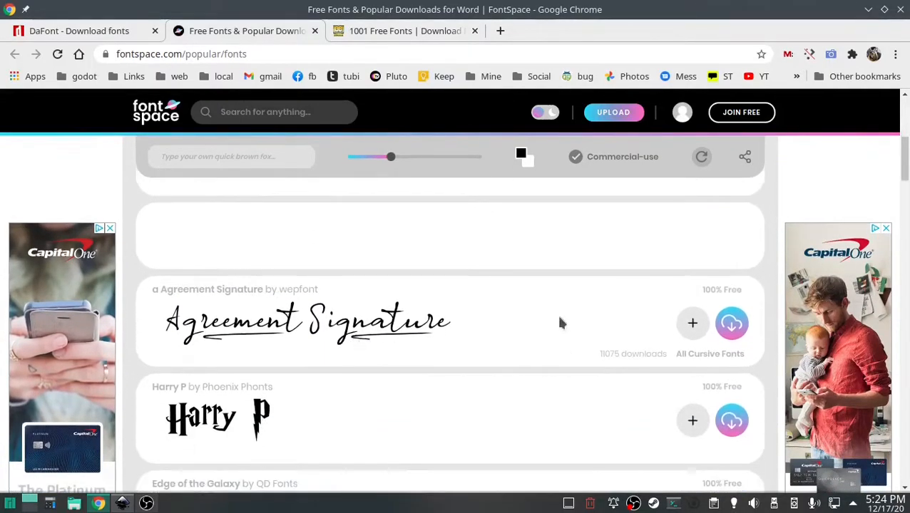
pyautogui.scroll(-2, 547, 386)
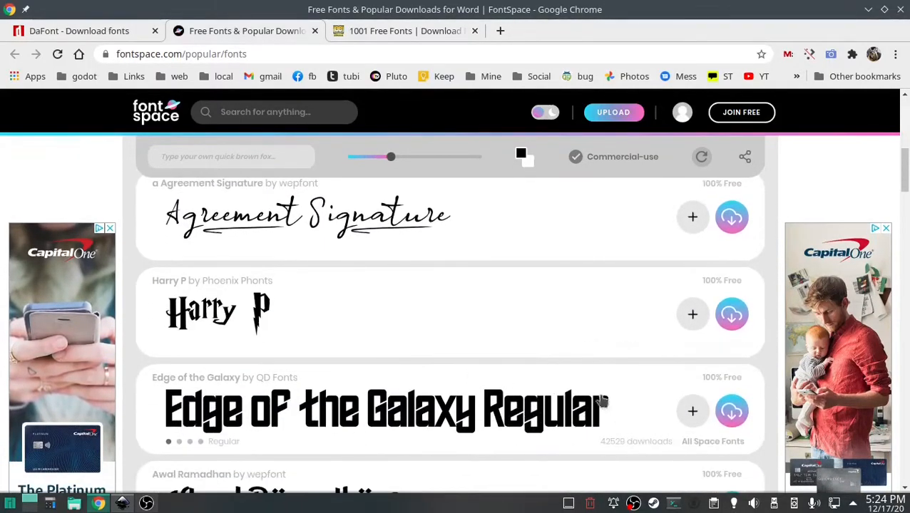
pyautogui.scroll(-3, 579, 383)
pyautogui.scroll(-2, 561, 386)
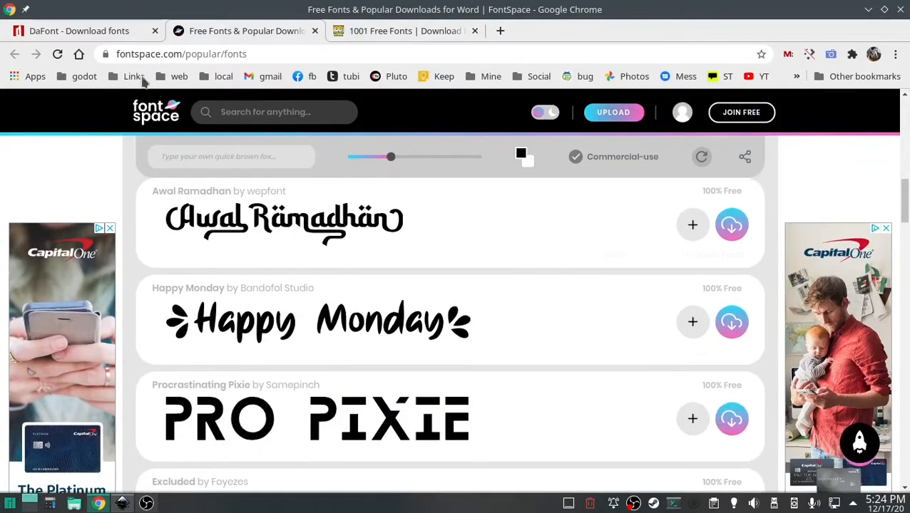
# Step: Look through the recently added fonts on DaFont and their usage licences
pyautogui.click(93, 32)
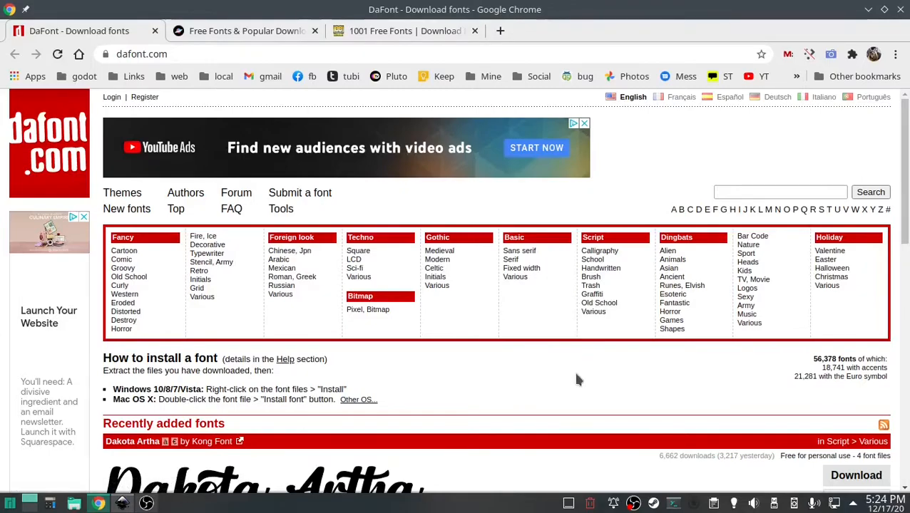
pyautogui.scroll(-3, 581, 377)
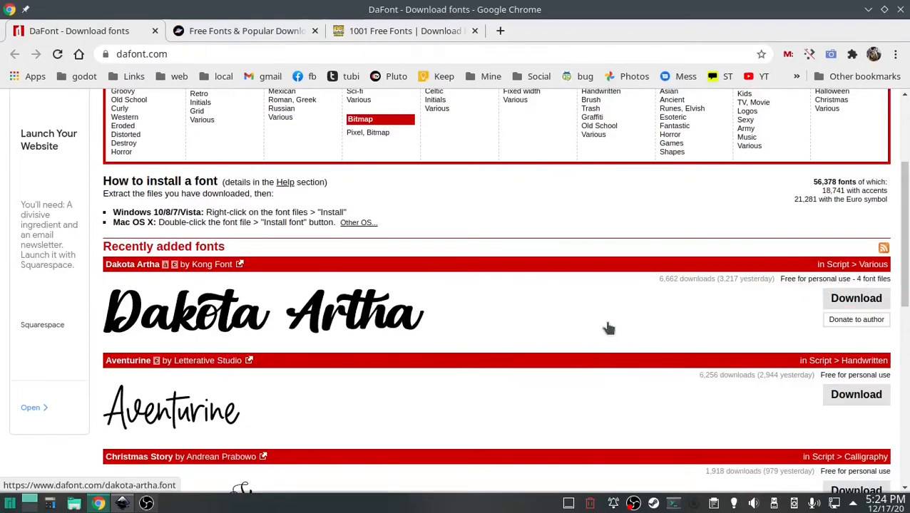
pyautogui.scroll(-5, 540, 328)
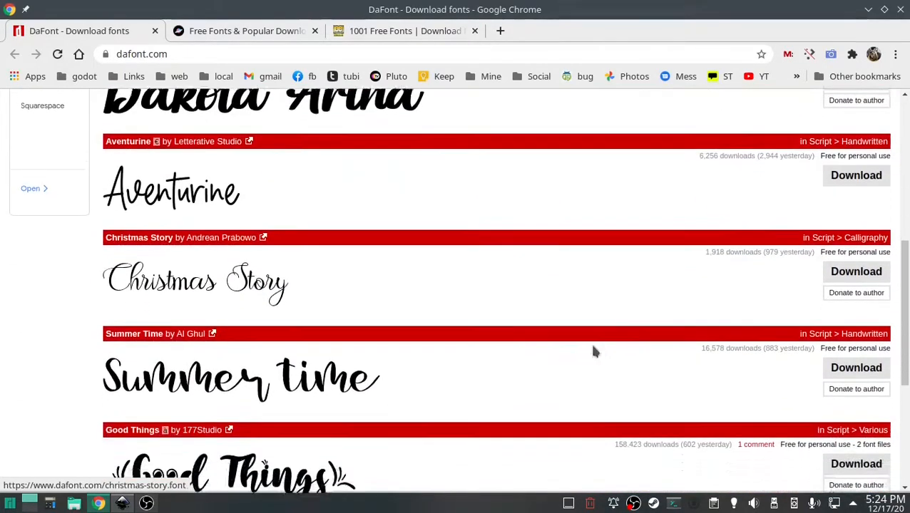
pyautogui.scroll(-3, 767, 387)
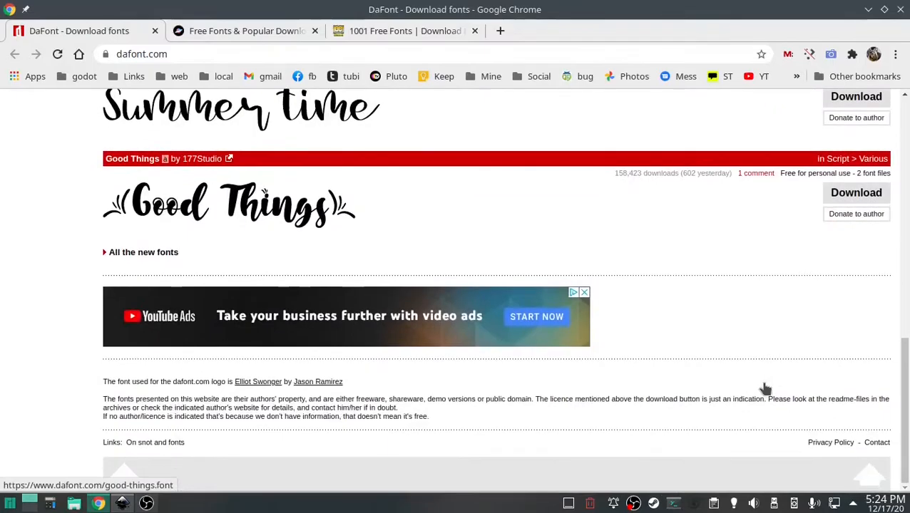
pyautogui.scroll(5, 764, 389)
pyautogui.scroll(4, 764, 389)
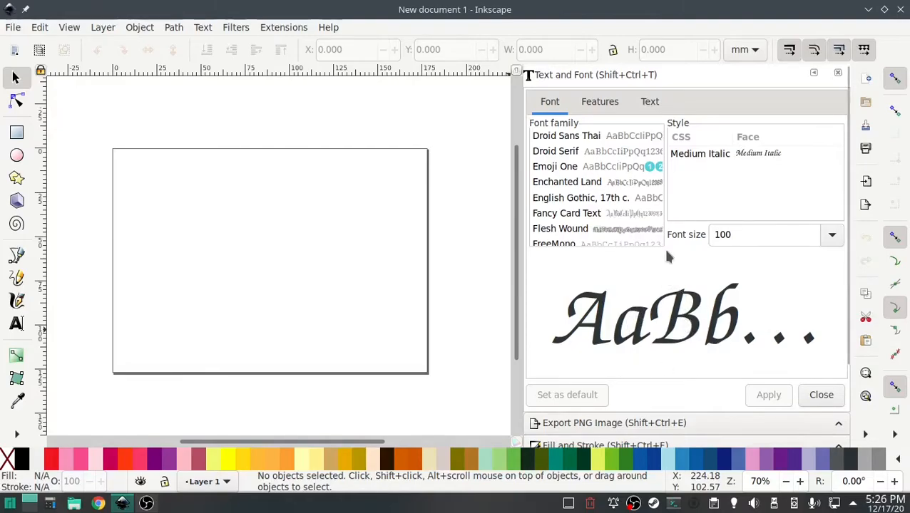
# Step: Preview the blackletter font families Flesh Wound, Enchanted Land, HansaGotisch and Heavy Gothik in Inkscape
pyautogui.click(615, 235)
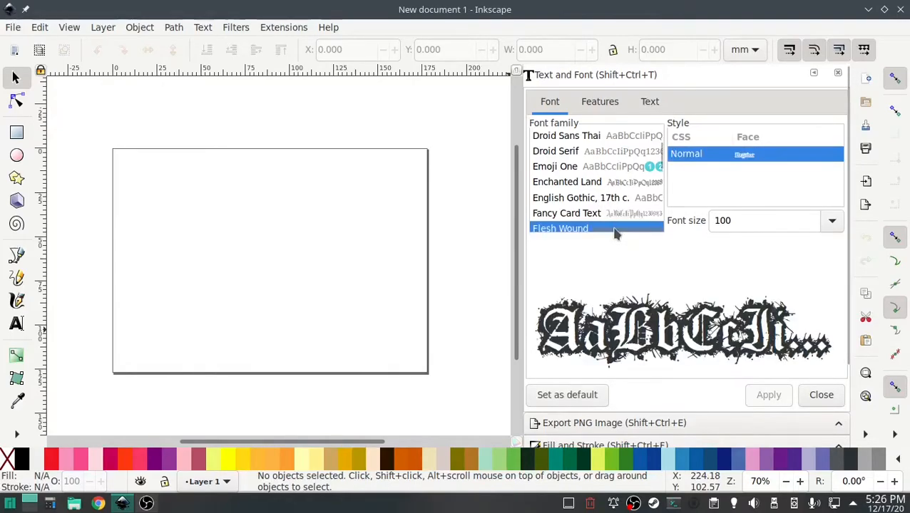
pyautogui.click(634, 185)
pyautogui.scroll(4, 599, 180)
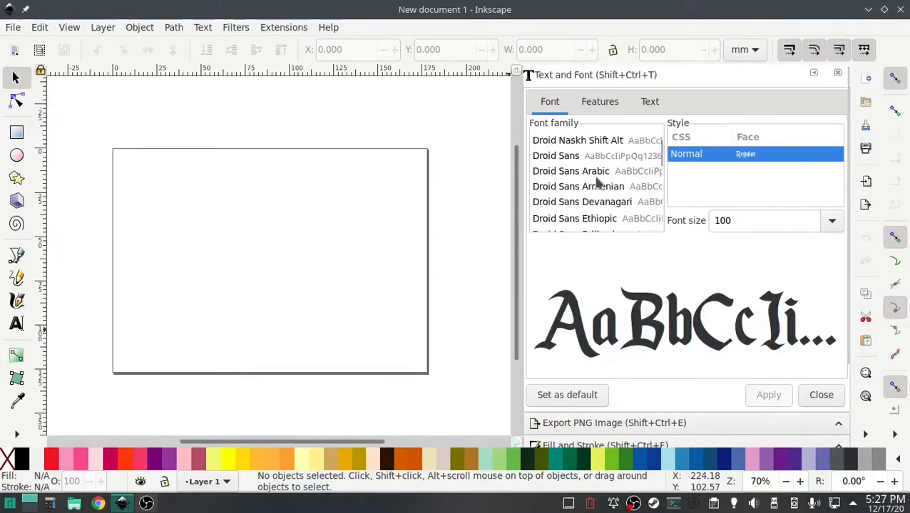
pyautogui.scroll(-6, 597, 184)
pyautogui.click(610, 206)
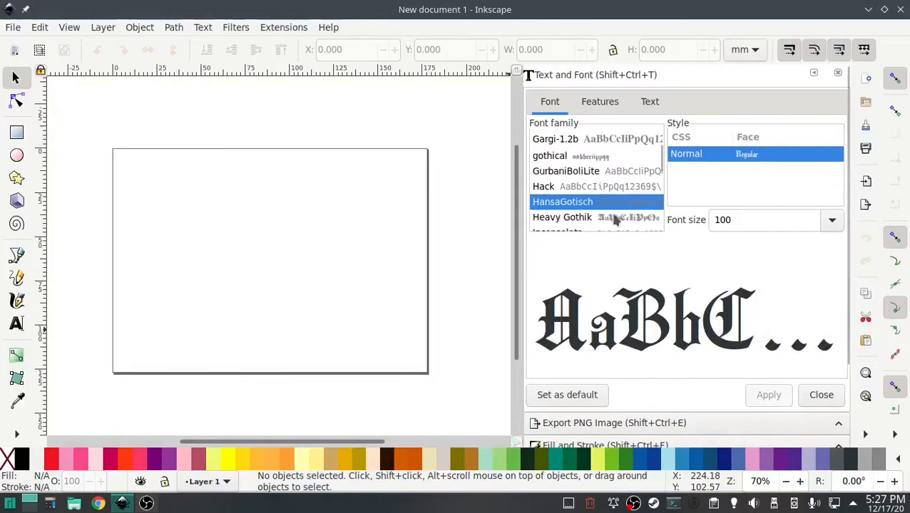
pyautogui.click(614, 218)
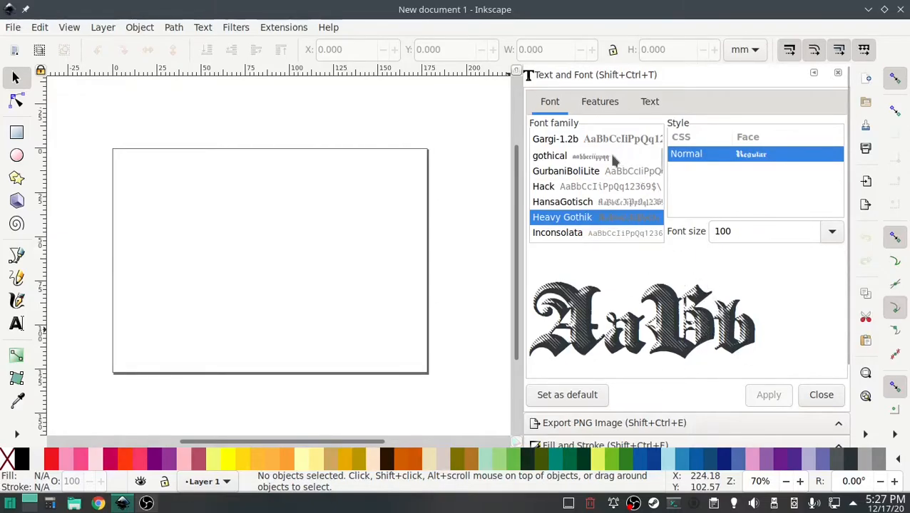
pyautogui.scroll(-2, 611, 168)
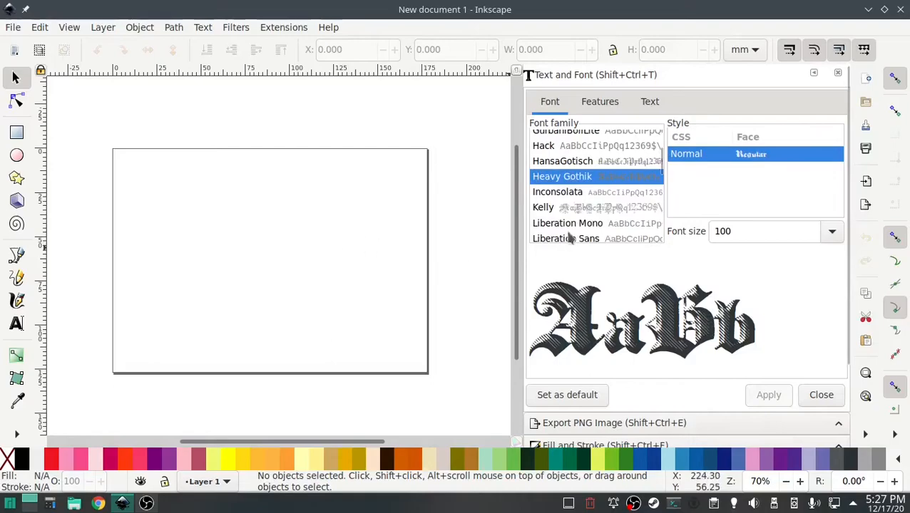
pyautogui.scroll(-3, 581, 225)
# Step: Preview the sans-serif font family, and select Z003 at the end of the font list
pyautogui.moveTo(660, 177); pyautogui.dragTo(657, 130)
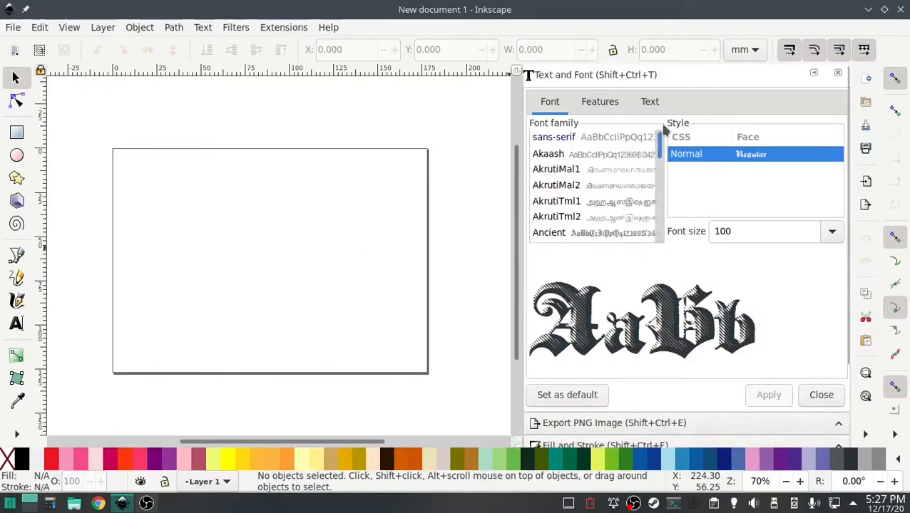
pyautogui.click(560, 137)
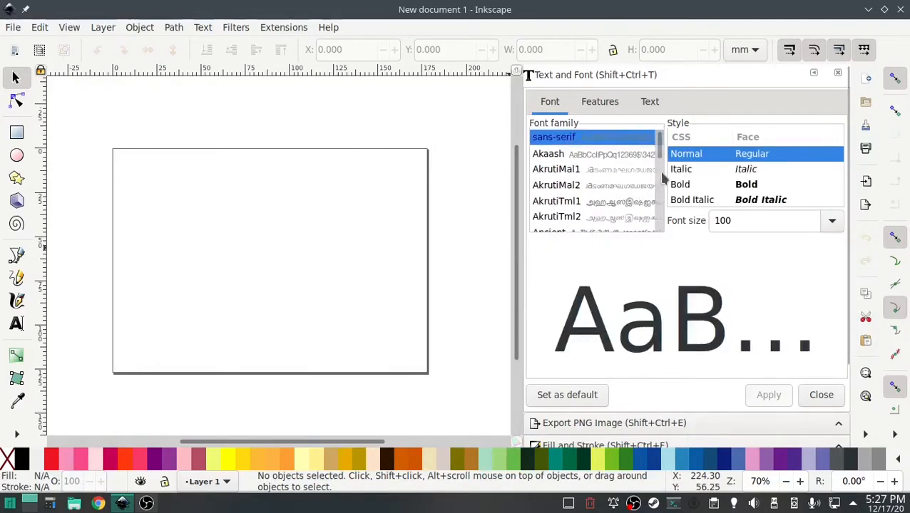
pyautogui.scroll(-10, 603, 199)
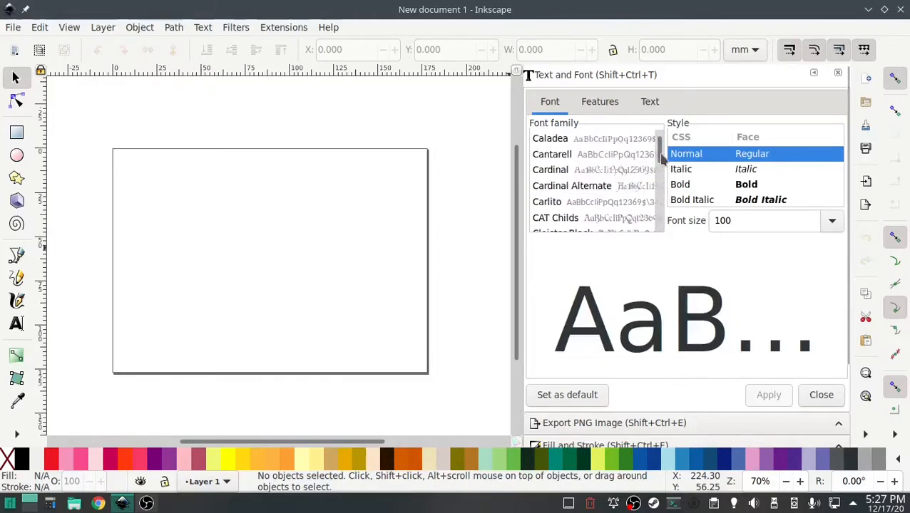
pyautogui.moveTo(661, 157); pyautogui.dragTo(667, 241)
pyautogui.click(575, 235)
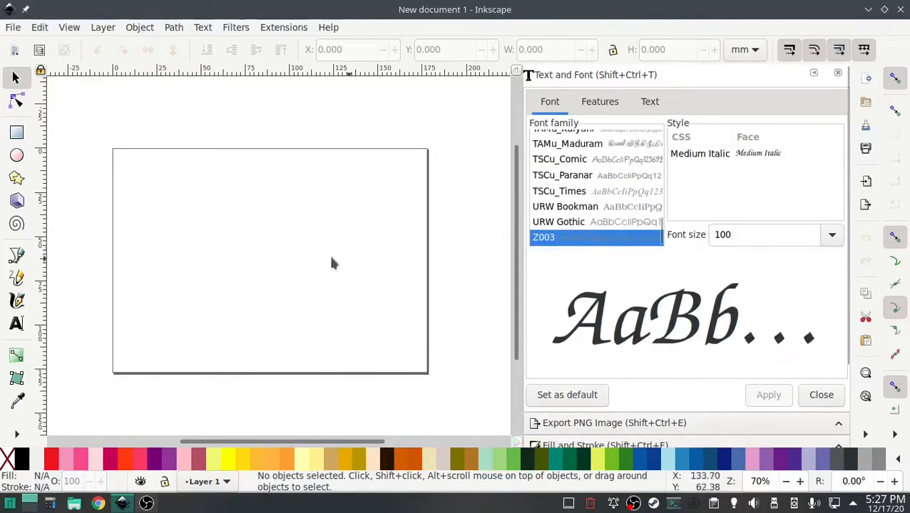
# Step: Add the text "Merry" in the Z003 font on the upper part of the page with the Text tool
pyautogui.click(16, 323)
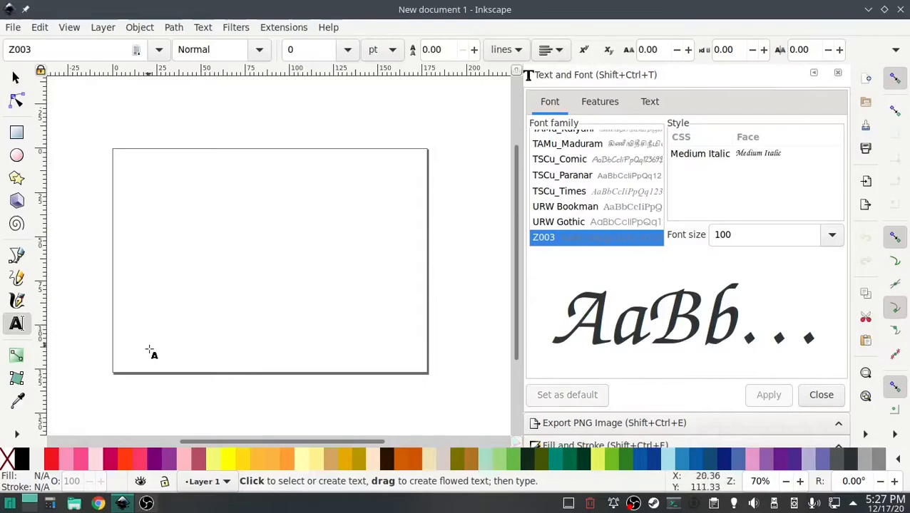
pyautogui.click(143, 243)
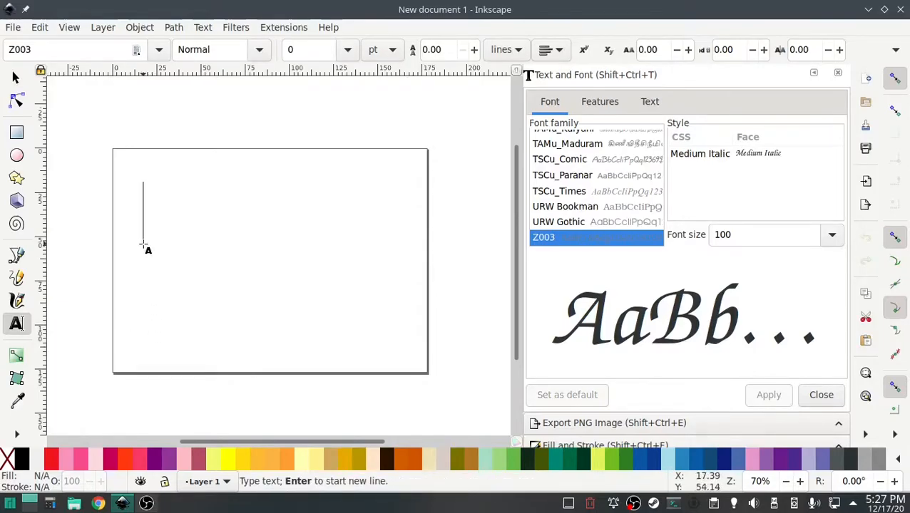
pyautogui.write('Merry')
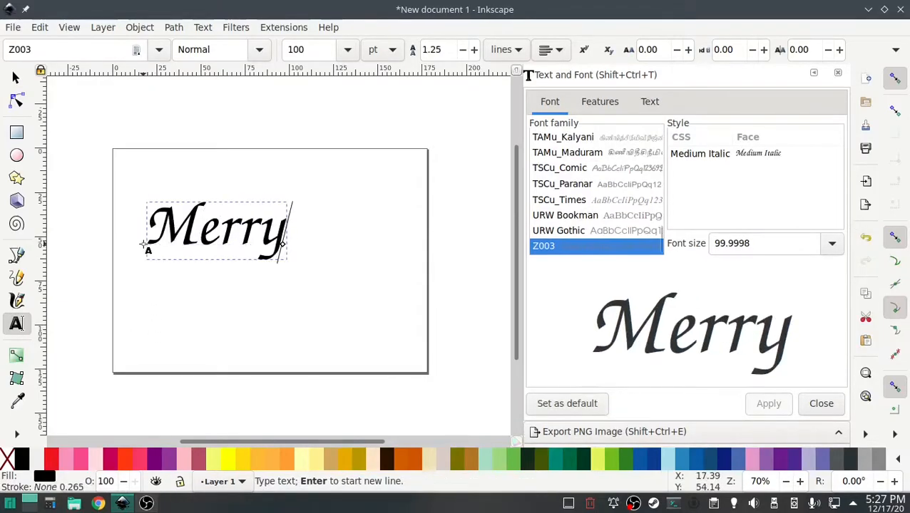
# Step: Complete the lettering to read "Merry Christmas" and set its font size to 70 pt
pyautogui.write(' Chris')
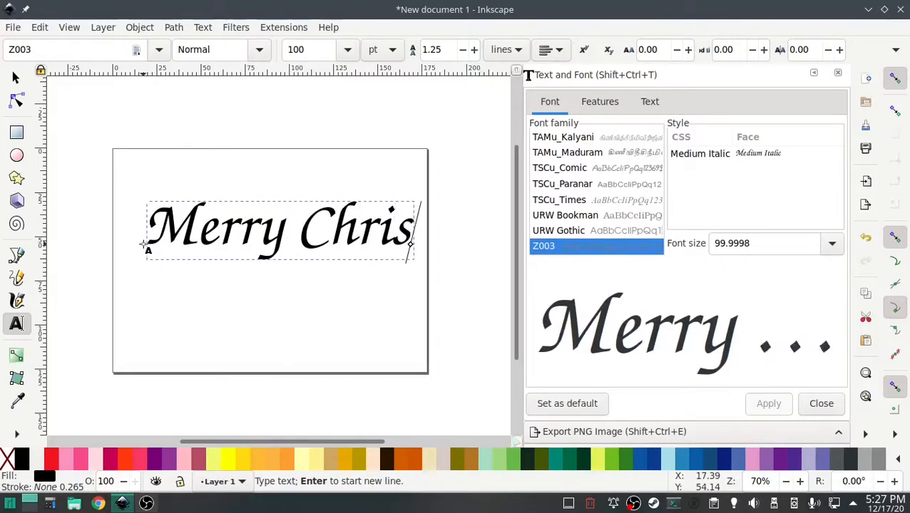
pyautogui.write('tmas')
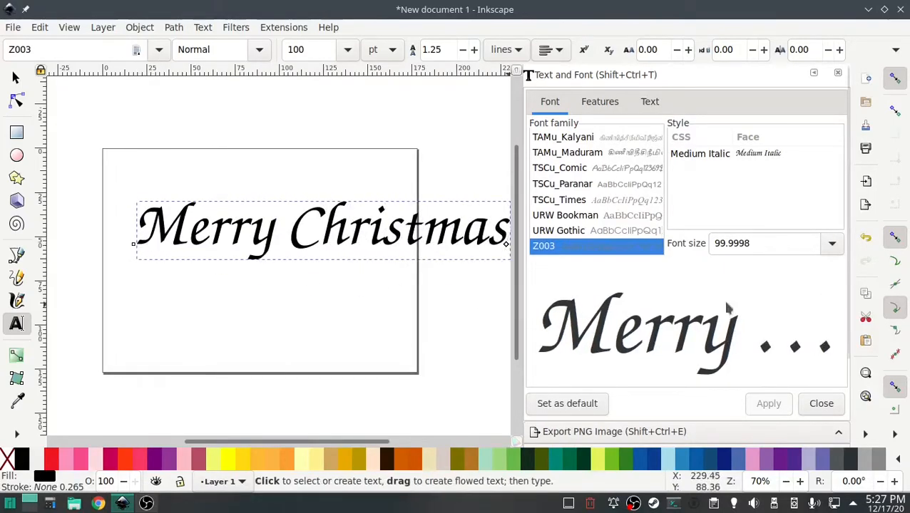
pyautogui.moveTo(763, 243); pyautogui.dragTo(692, 239)
pyautogui.write('70')
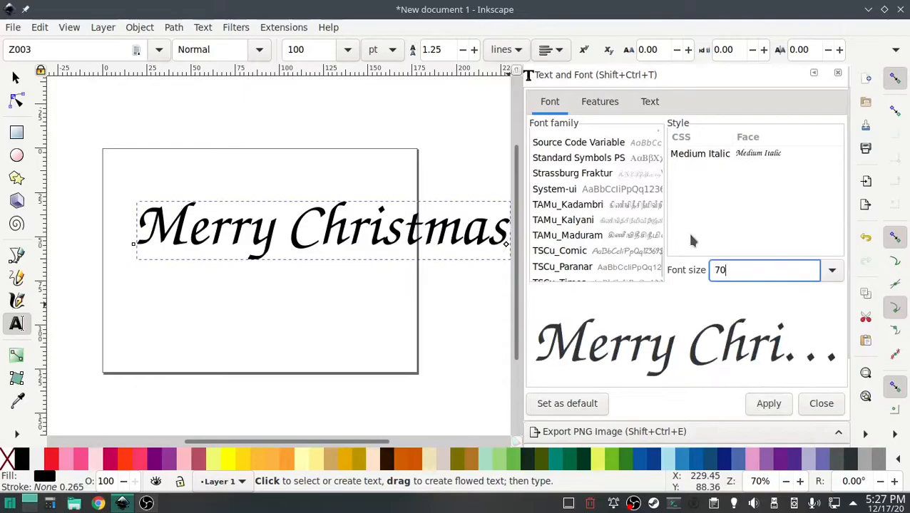
pyautogui.click(768, 404)
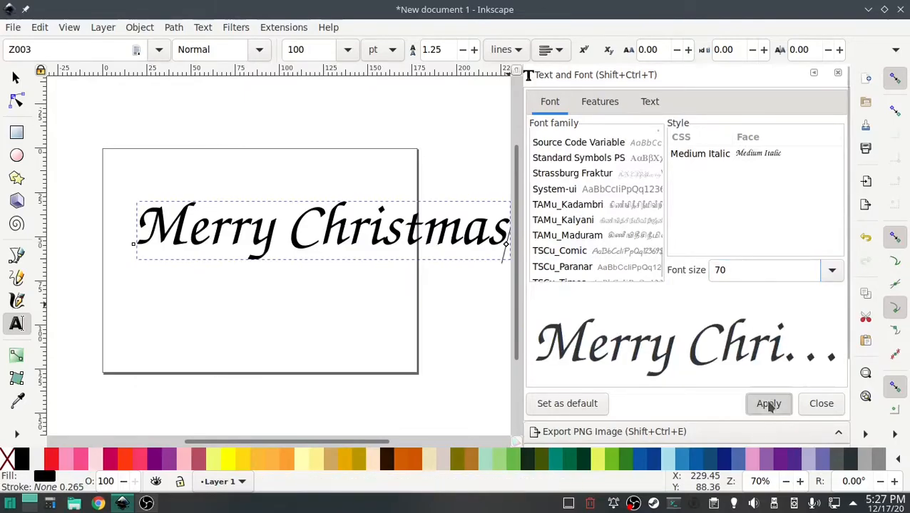
# Step: Set the "Merry Christmas" font size to 80 pt and move the text to about X 4.7, Y 28.7 mm within the page
pyautogui.click(396, 238)
pyautogui.moveTo(751, 270); pyautogui.dragTo(690, 277)
pyautogui.write('80')
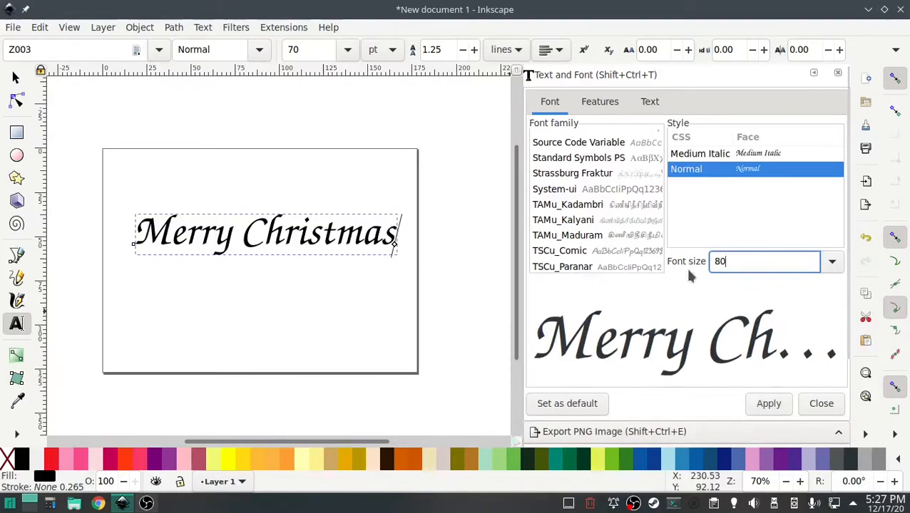
pyautogui.click(769, 403)
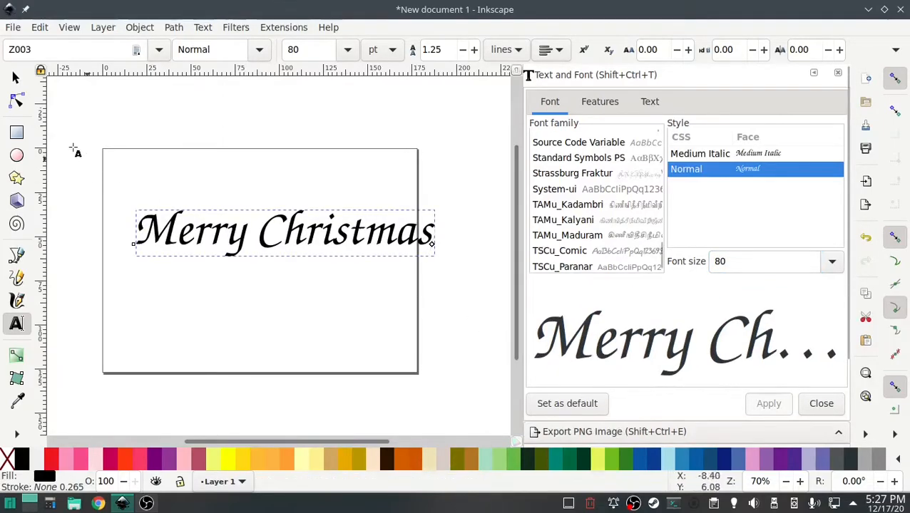
pyautogui.click(15, 77)
pyautogui.moveTo(155, 233); pyautogui.dragTo(127, 222)
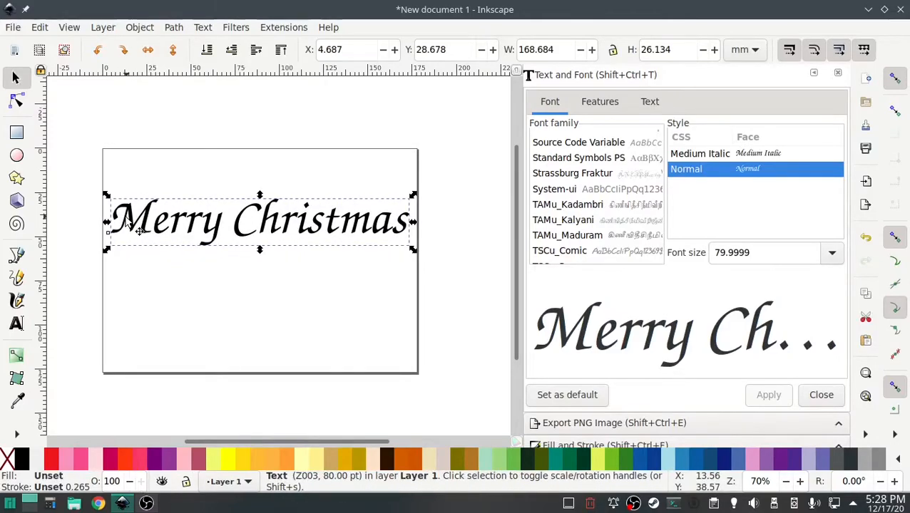
# Step: Get the Pen tool ready and show the page grid over the drawing
pyautogui.click(16, 255)
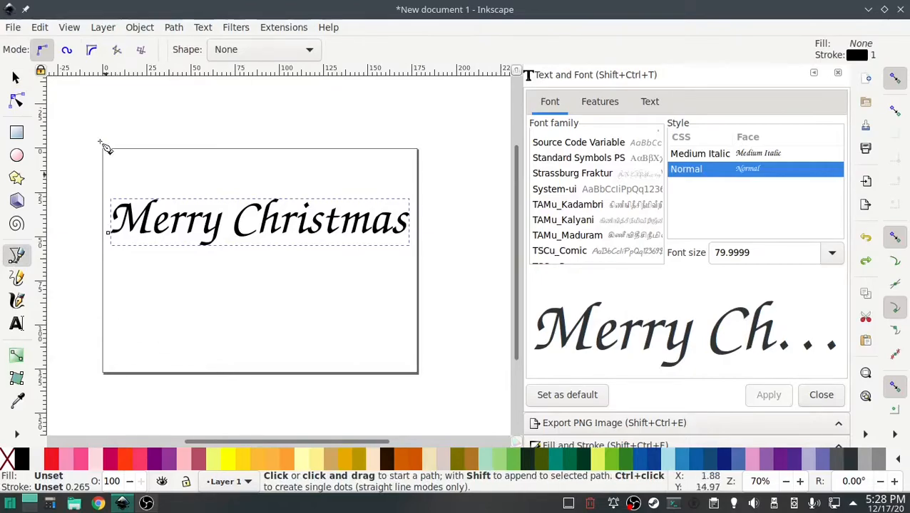
pyautogui.click(71, 30)
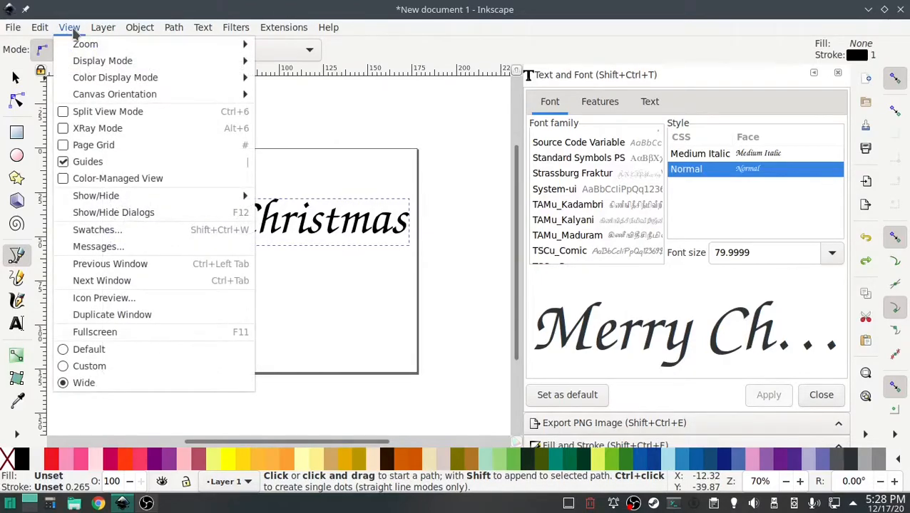
pyautogui.click(81, 145)
pyautogui.scroll(1, 187, 300)
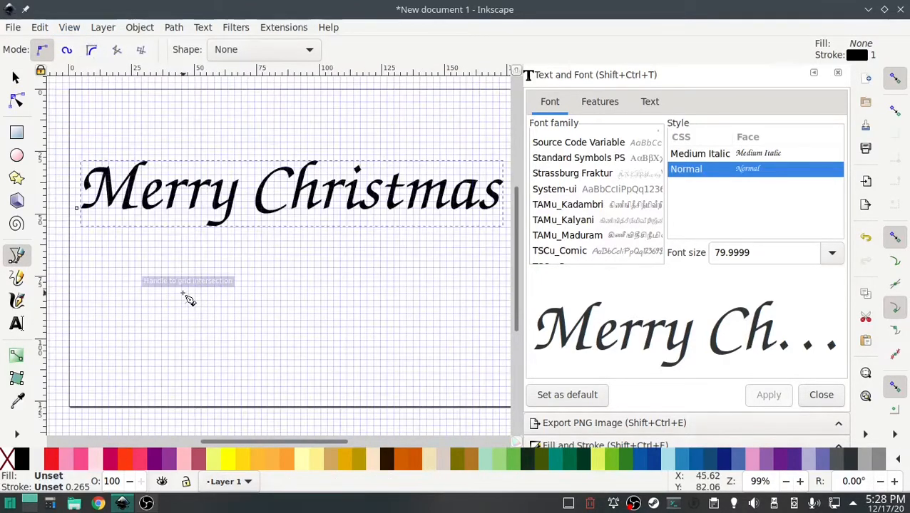
pyautogui.moveTo(297, 316); pyautogui.dragTo(286, 302)
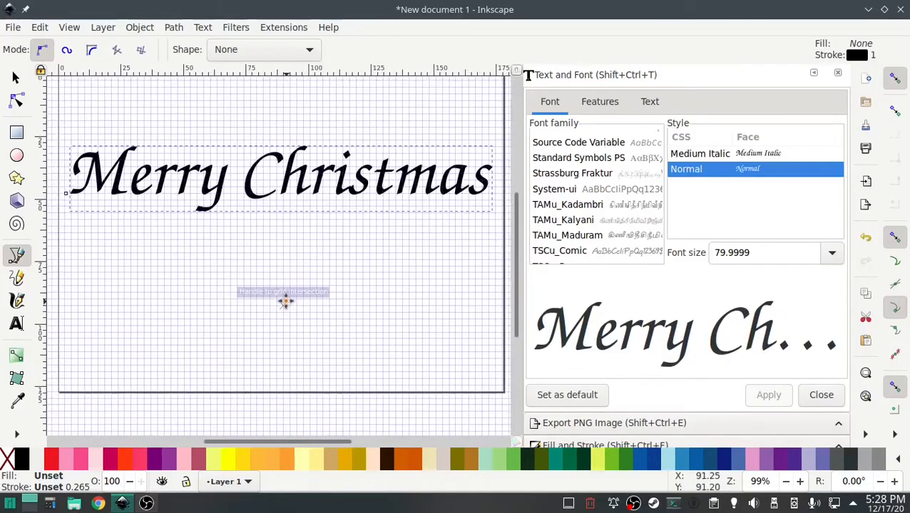
# Step: Draw an open three-node peaked line below the text, about 166 mm wide and 16 mm high, snapped to the grid
pyautogui.click(72, 279)
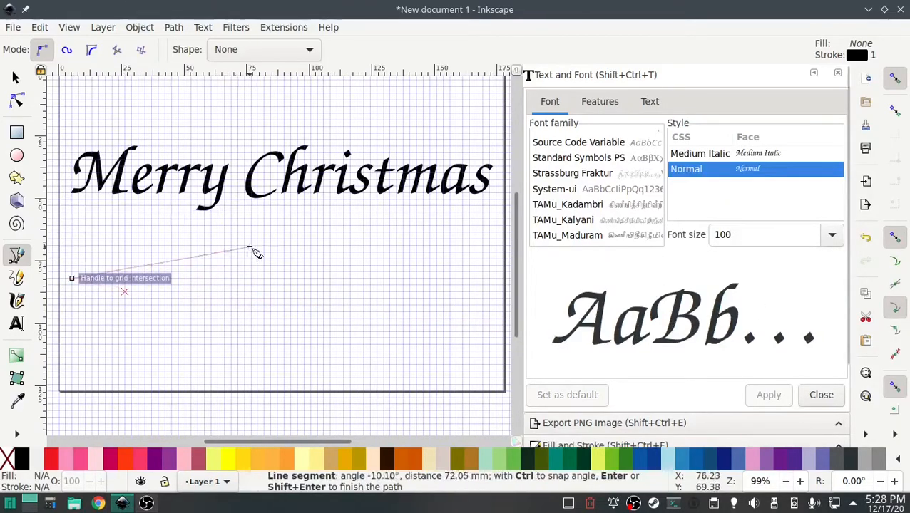
pyautogui.click(289, 240)
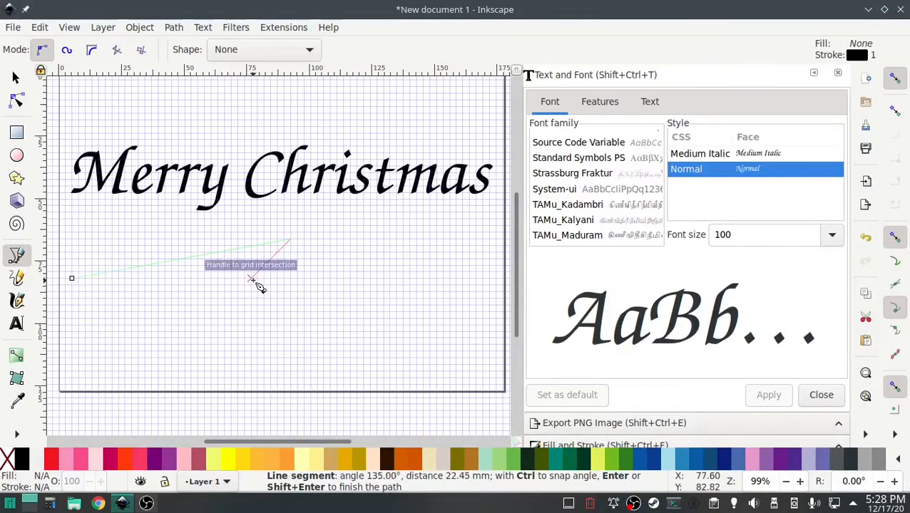
pyautogui.click(489, 279)
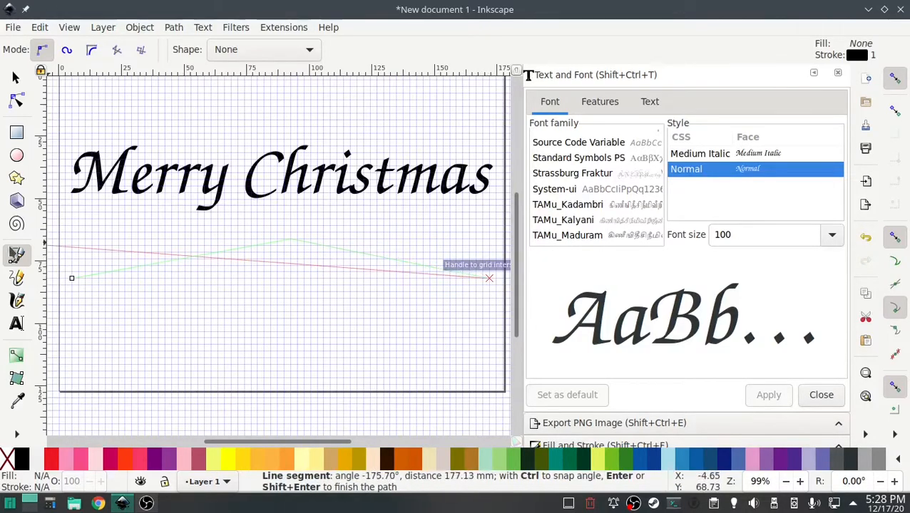
pyautogui.press('Return')
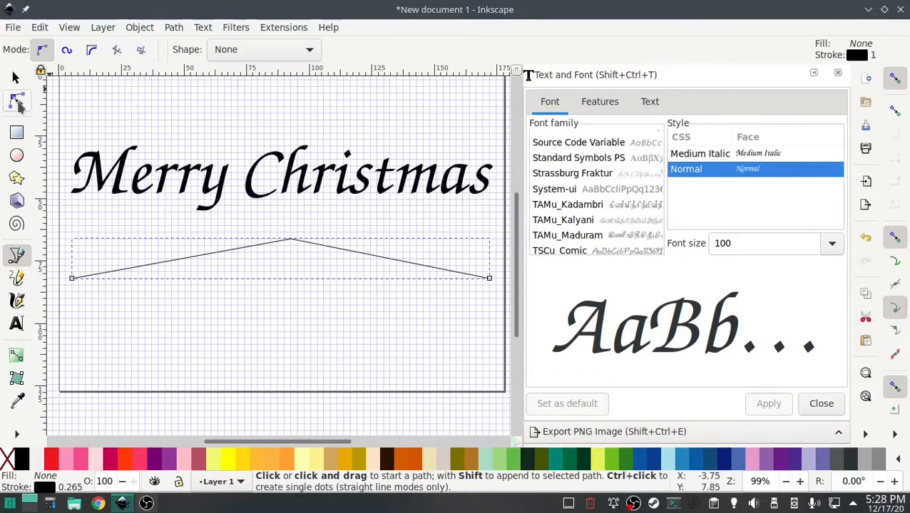
# Step: Make the peaked line's middle node symmetric to round the line into an arch
pyautogui.click(18, 102)
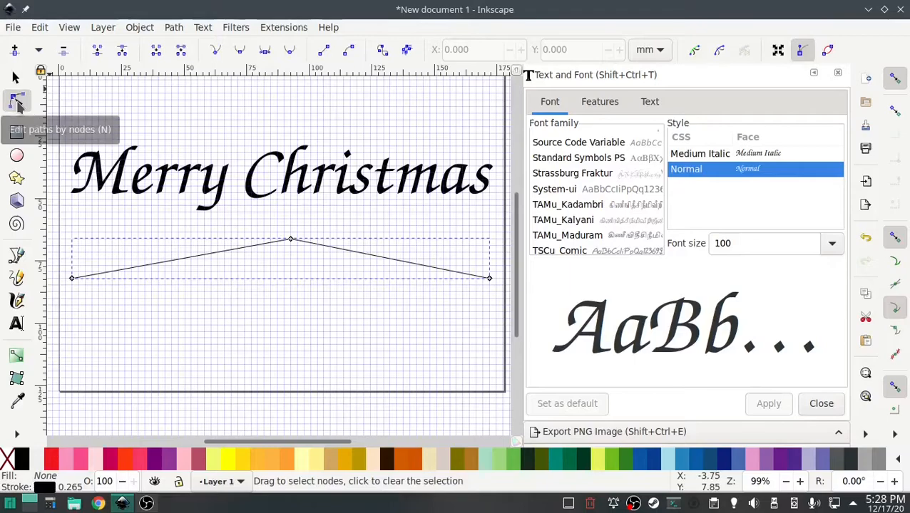
pyautogui.click(290, 240)
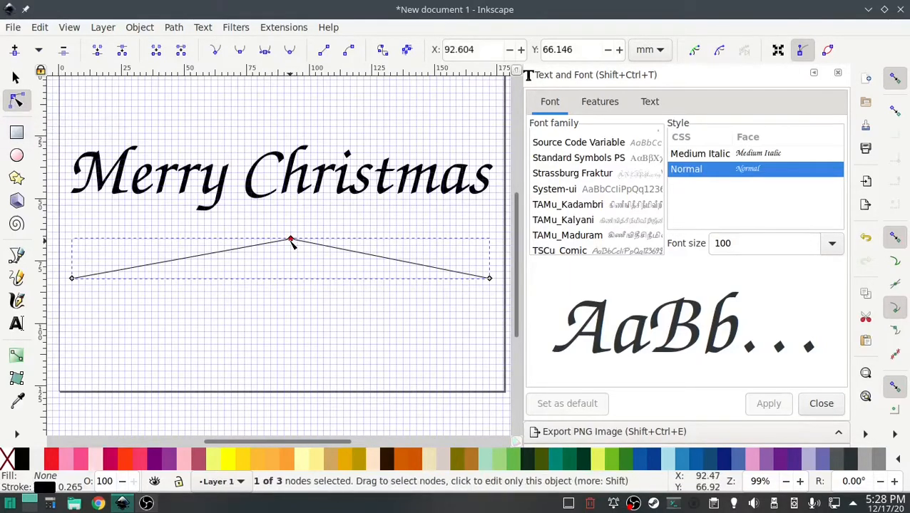
pyautogui.click(266, 52)
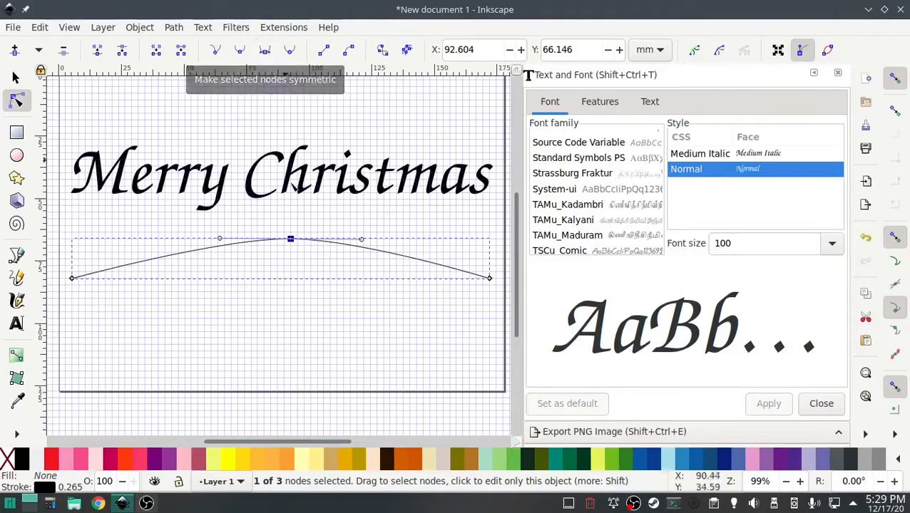
# Step: Lower the arch's middle node to Y 68.792 mm and lengthen its horizontal handles to about 45 mm
pyautogui.moveTo(291, 240); pyautogui.dragTo(290, 246)
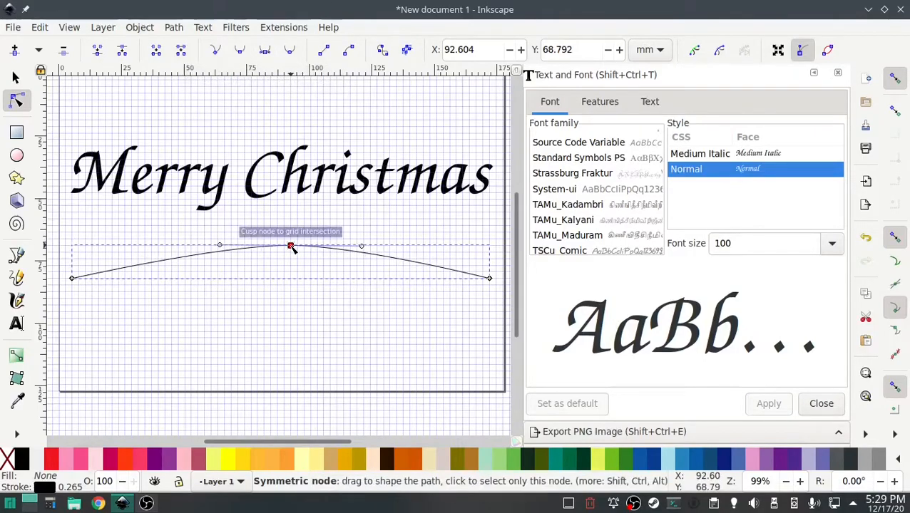
pyautogui.moveTo(367, 251); pyautogui.dragTo(401, 249)
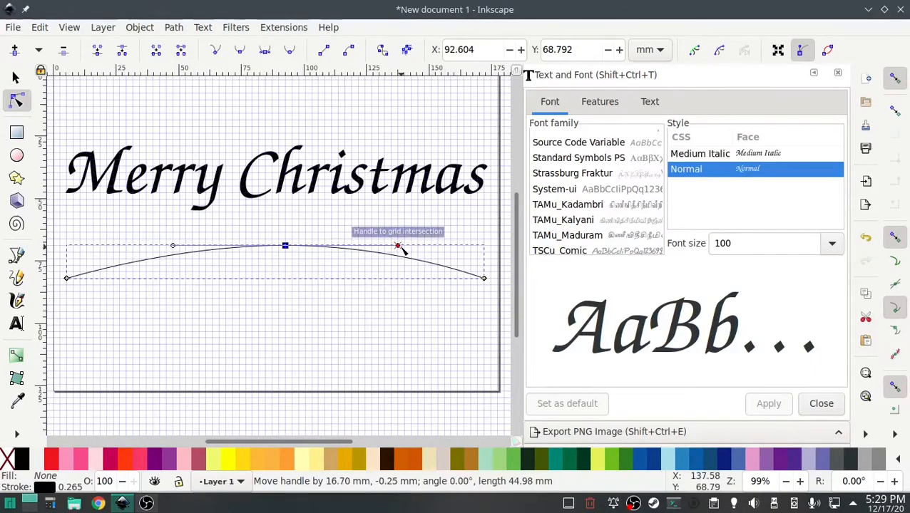
pyautogui.moveTo(403, 250); pyautogui.dragTo(399, 247)
# Step: Put the "Merry Christmas" text on the arched path and clear the selection
pyautogui.click(17, 77)
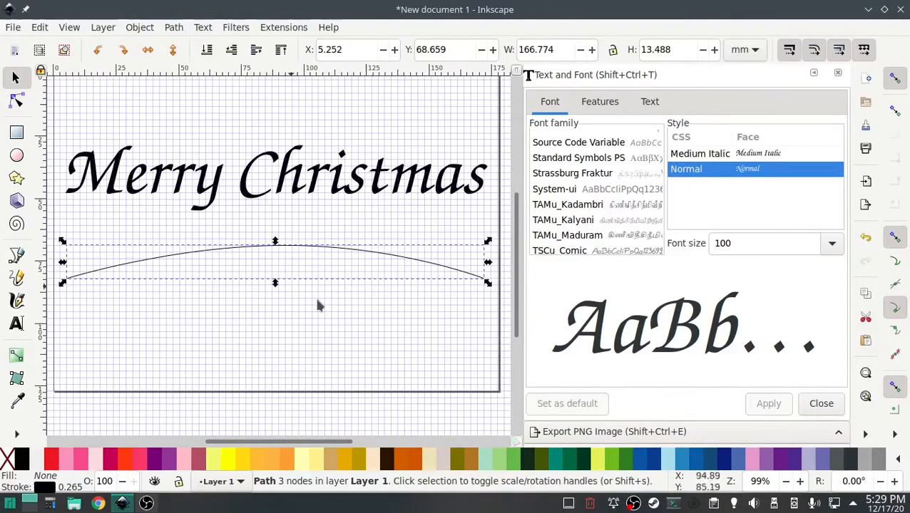
pyautogui.press('shift')
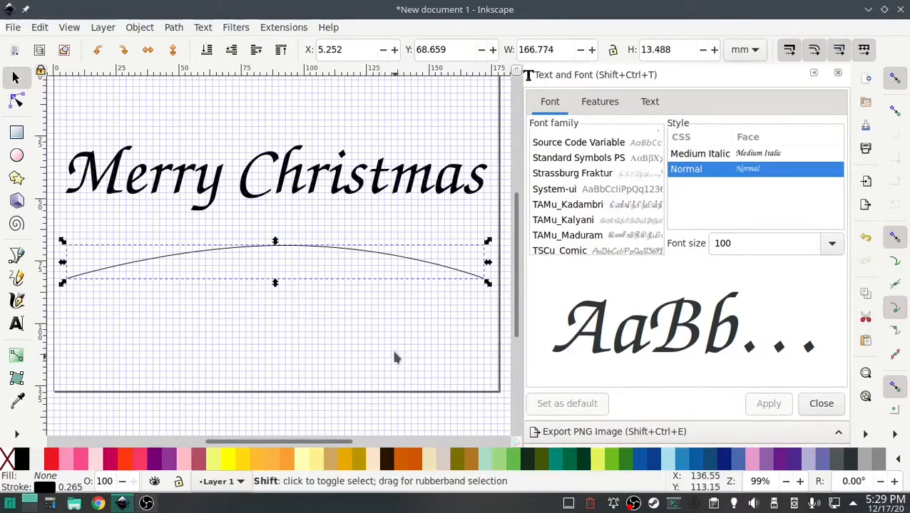
pyautogui.keyDown('shift'); pyautogui.click(299, 189); pyautogui.keyUp('shift')
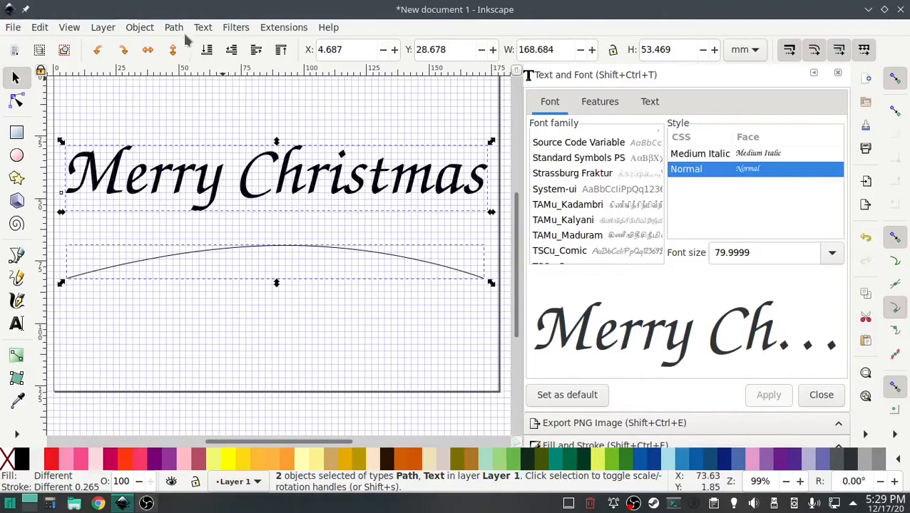
pyautogui.click(206, 28)
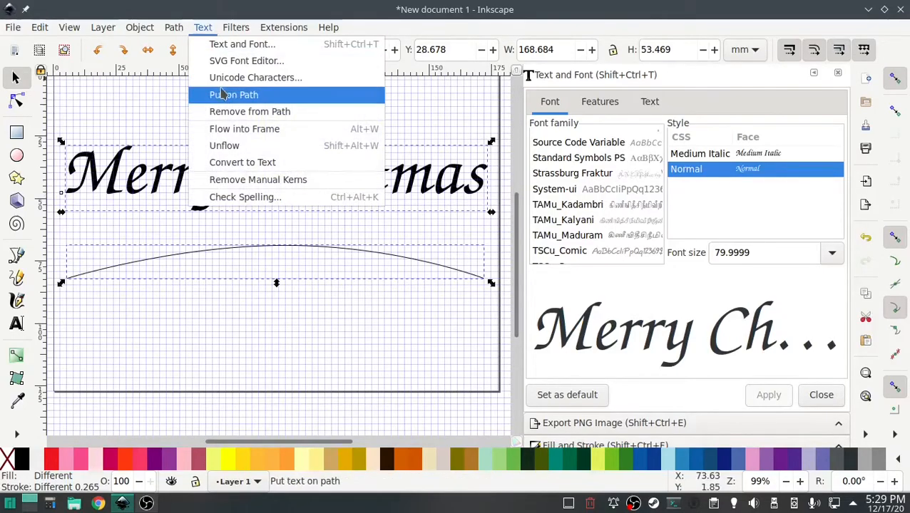
pyautogui.click(224, 95)
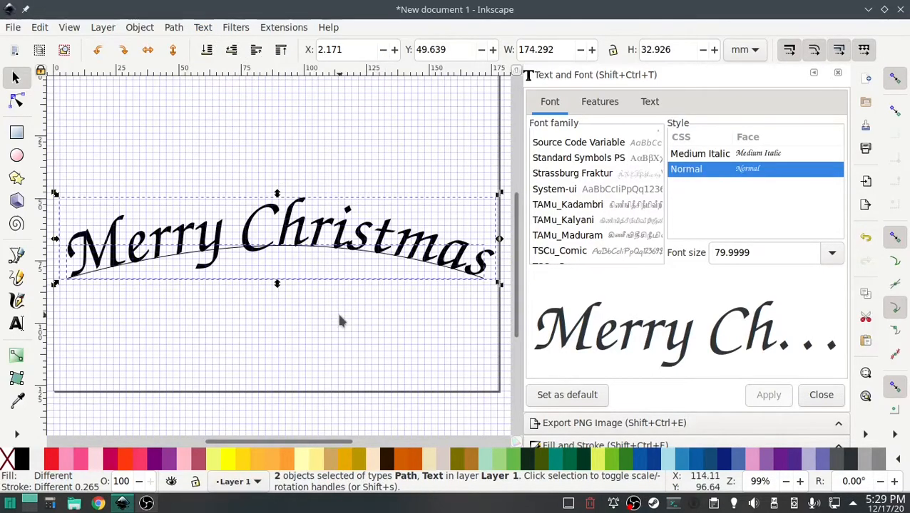
pyautogui.click(373, 331)
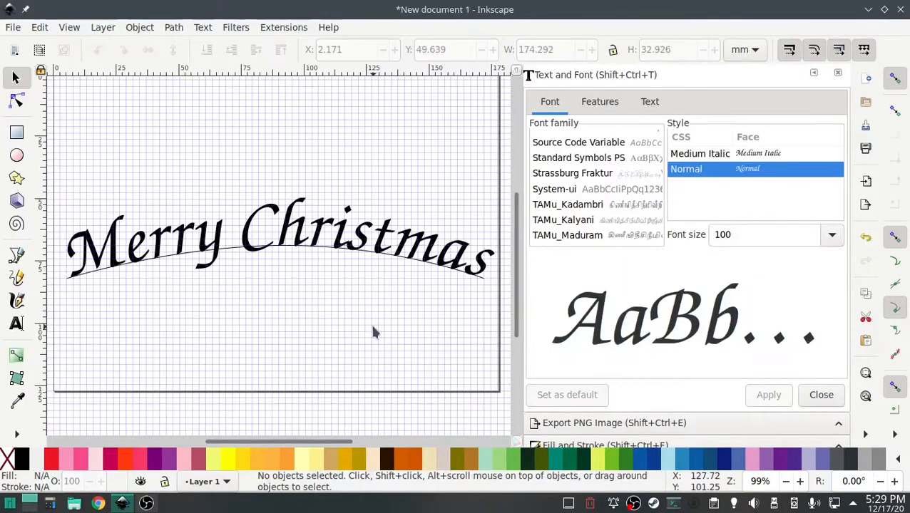
# Step: Try deleting the arch under the path-linked text, and undo the deletion
pyautogui.click(482, 284)
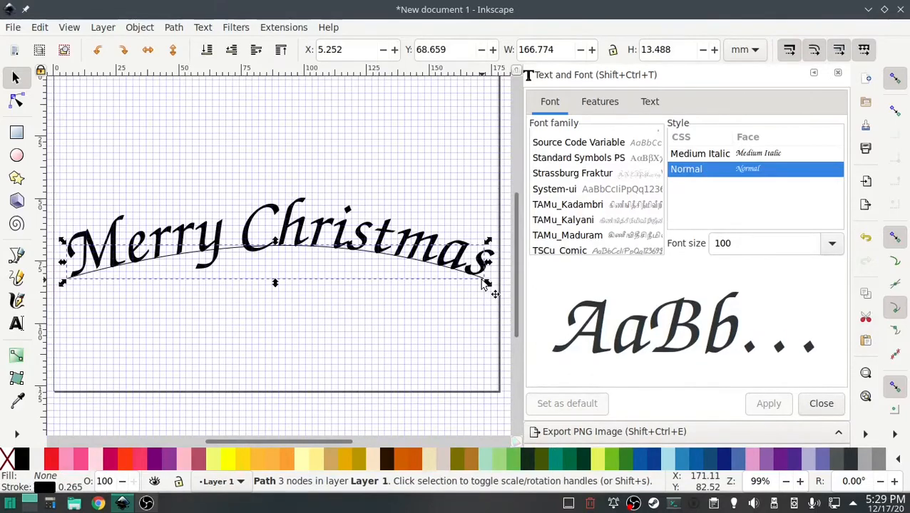
pyautogui.press('Delete')
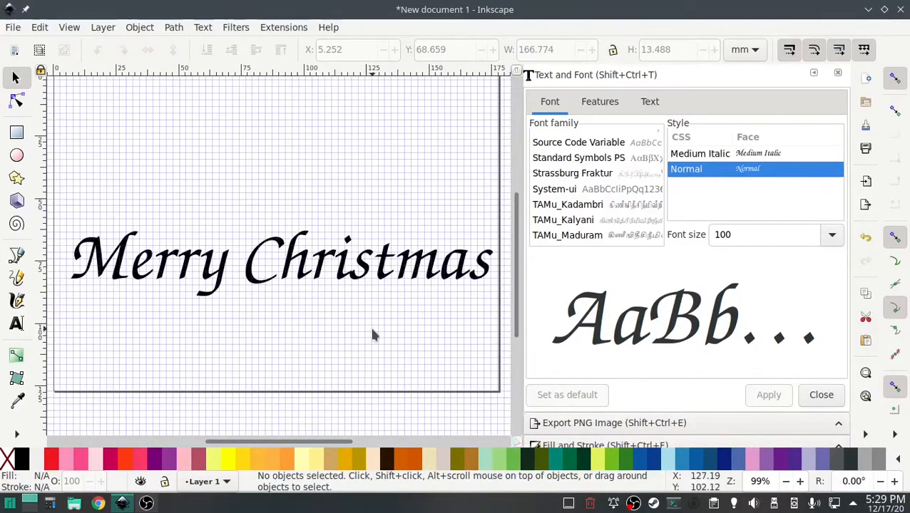
pyautogui.hotkey('ctrl', 'z')
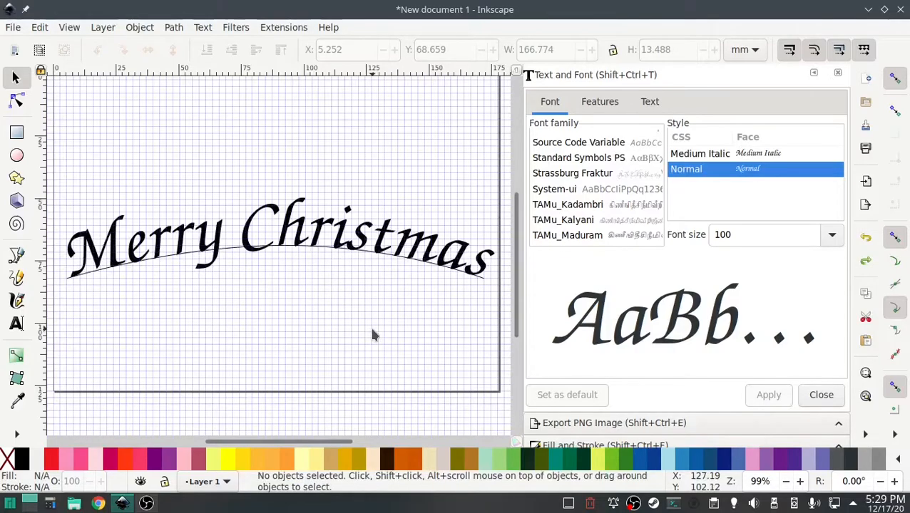
# Step: Convert the arched "Merry Christmas" text from a text object to a path and clear the selection
pyautogui.click(289, 226)
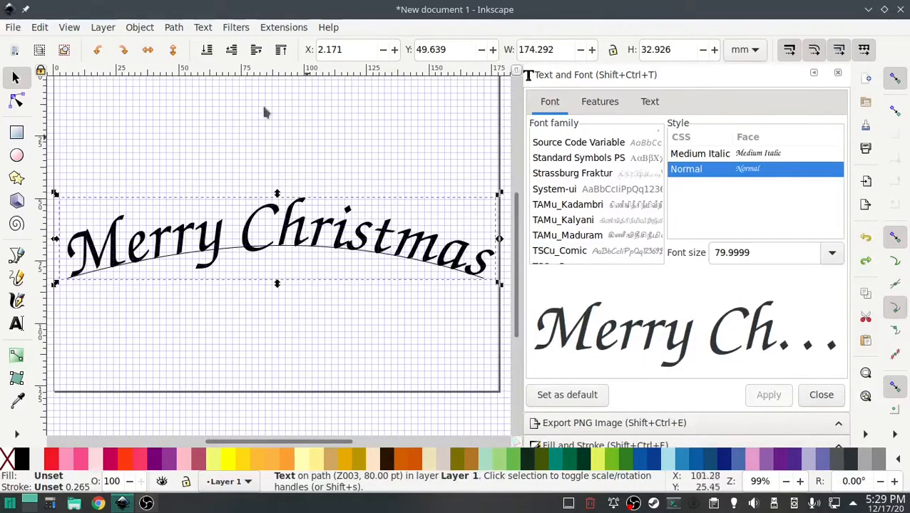
pyautogui.click(174, 27)
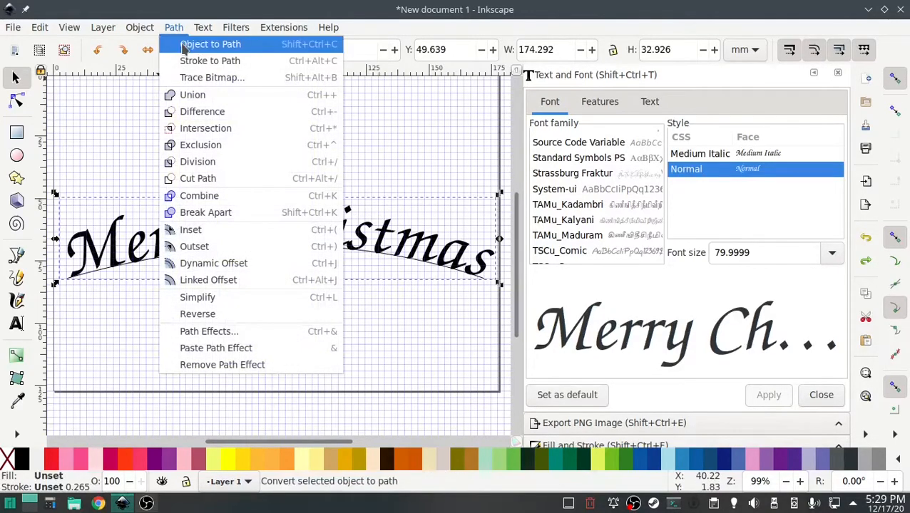
pyautogui.click(187, 43)
pyautogui.click(428, 324)
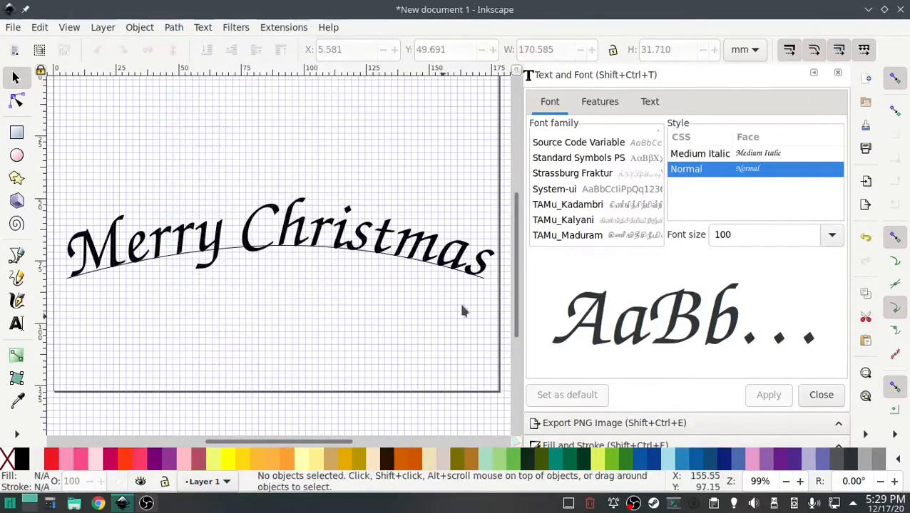
# Step: Delete the guide arch beneath the converted lettering, and undo that deletion
pyautogui.click(482, 285)
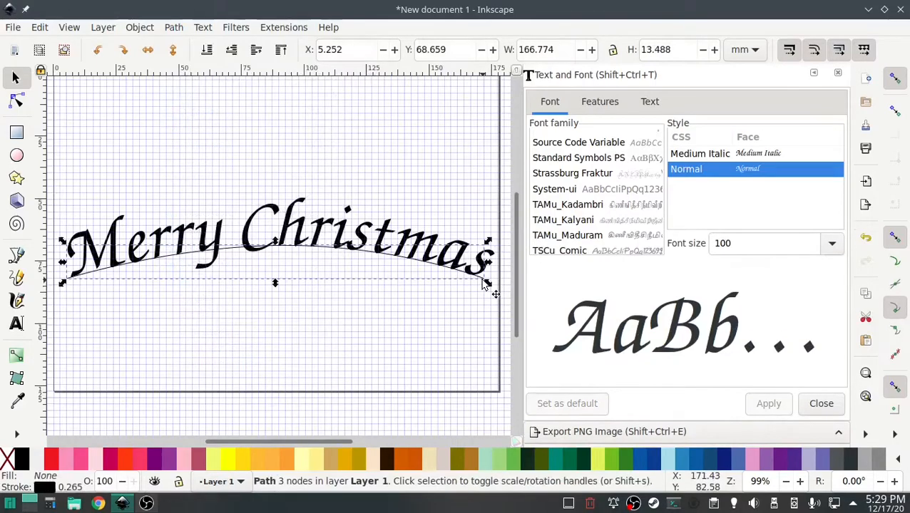
pyautogui.press('Delete')
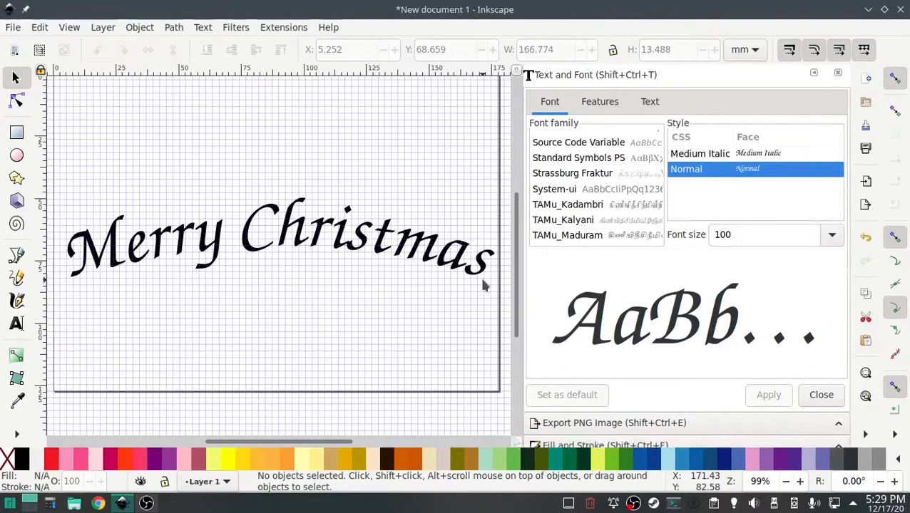
pyautogui.hotkey('ctrl', 'z')
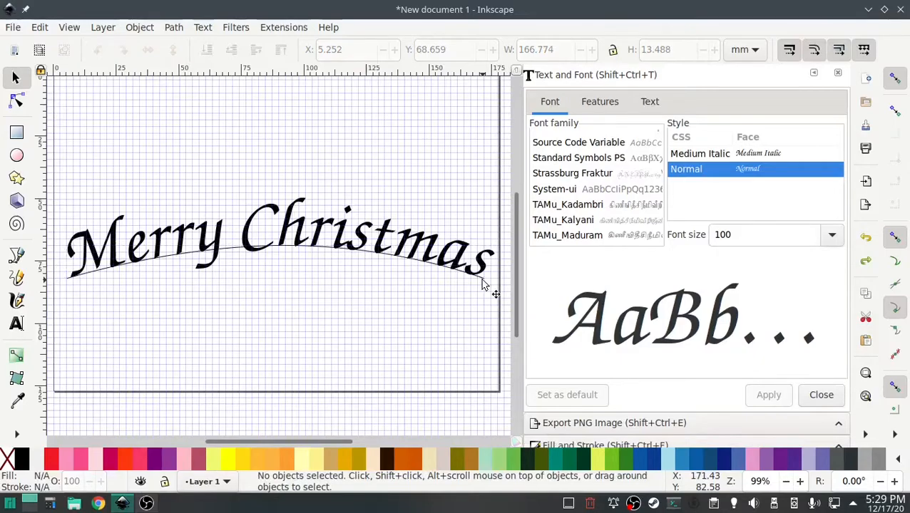
# Step: Shift the guide arch slightly lower beneath the "Merry Christmas" lettering and place a duplicate of the arch above the letters
pyautogui.click(483, 284)
pyautogui.moveTo(479, 280); pyautogui.dragTo(478, 283)
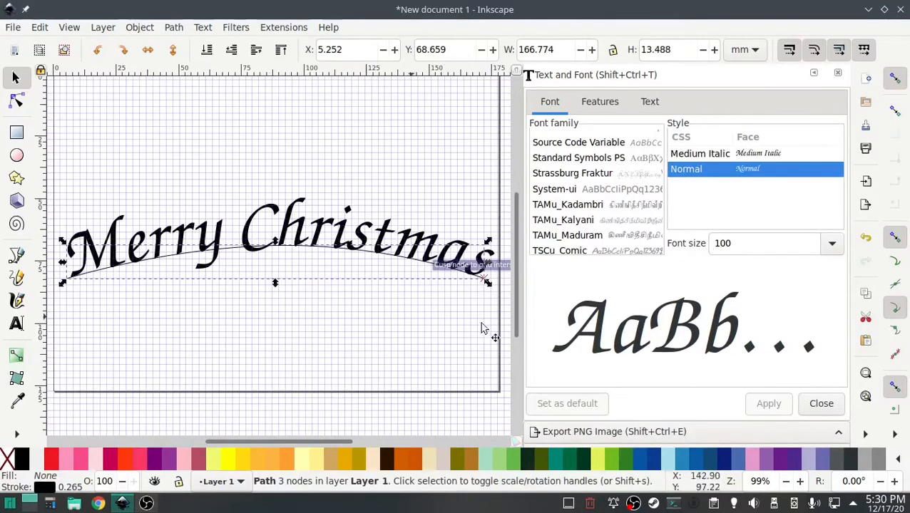
pyautogui.moveTo(382, 281); pyautogui.dragTo(416, 271)
pyautogui.click(416, 262)
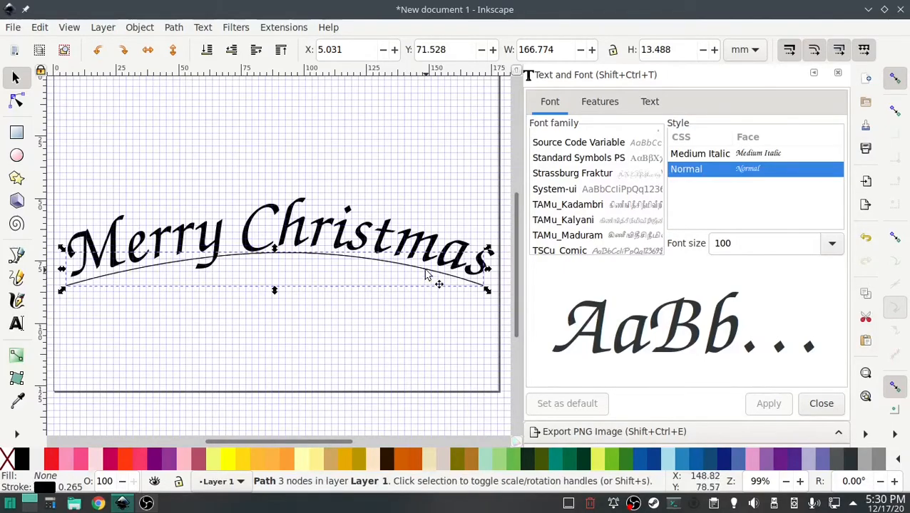
pyautogui.moveTo(426, 275); pyautogui.dragTo(428, 209)
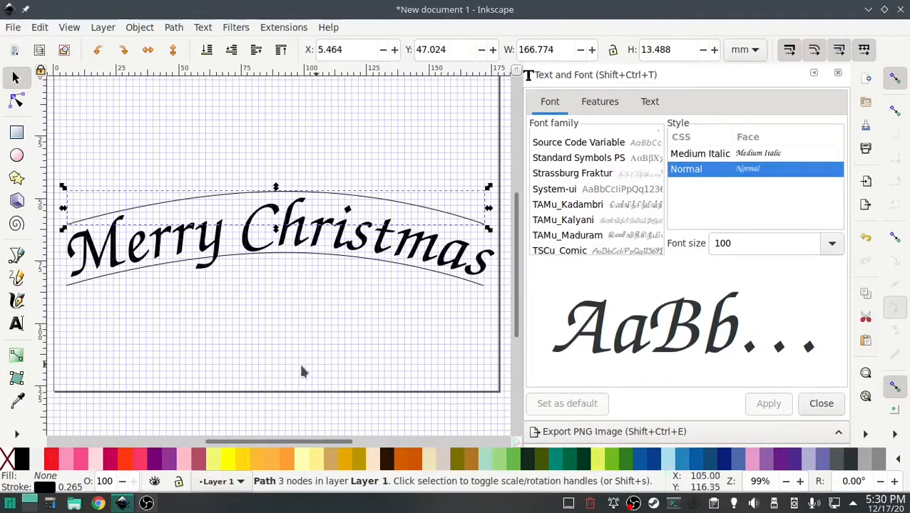
# Step: Run Ink/Stitch's Break Apart Fill Objects on the converted lettering with the Simple method, and clear the selection
pyautogui.click(118, 246)
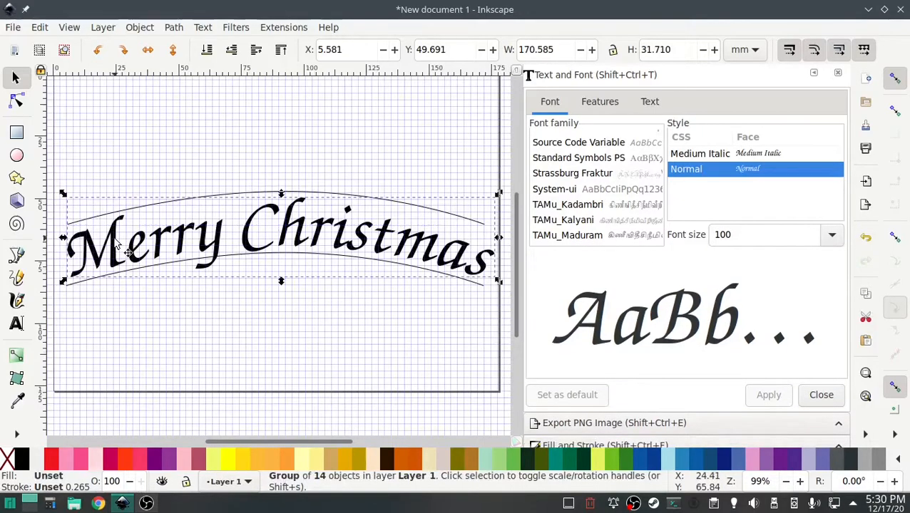
pyautogui.click(280, 29)
pyautogui.moveTo(305, 195)
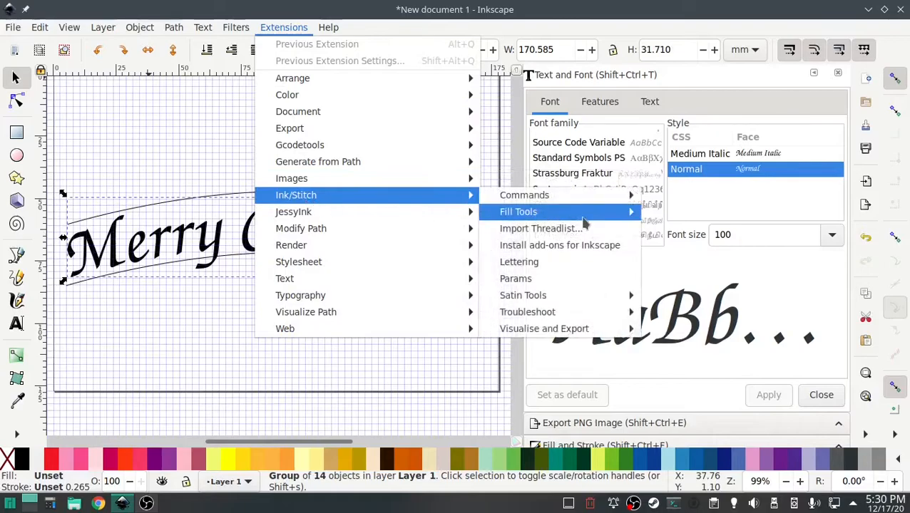
pyautogui.moveTo(588, 218)
pyautogui.click(684, 215)
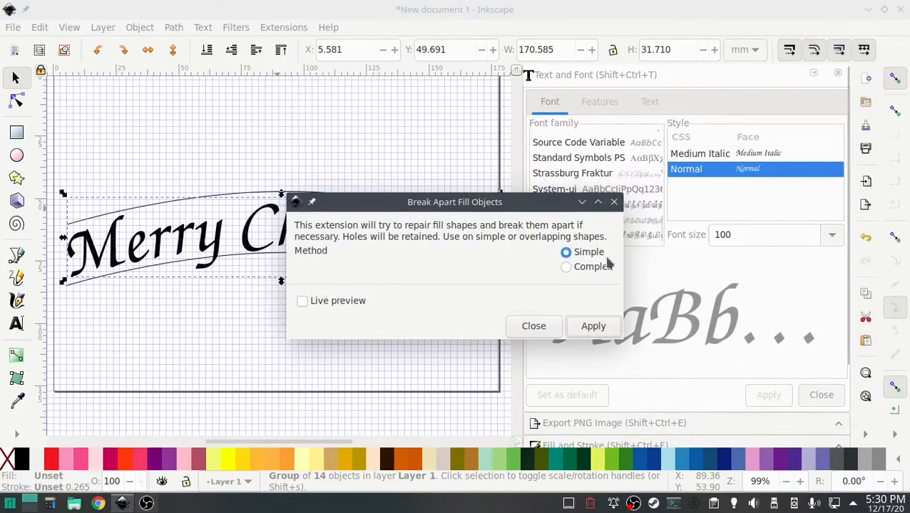
pyautogui.click(589, 329)
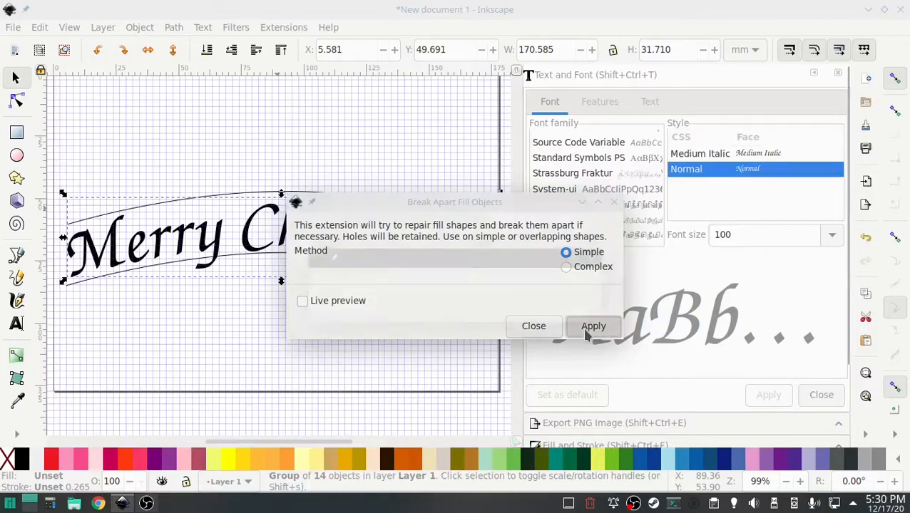
pyautogui.click(533, 326)
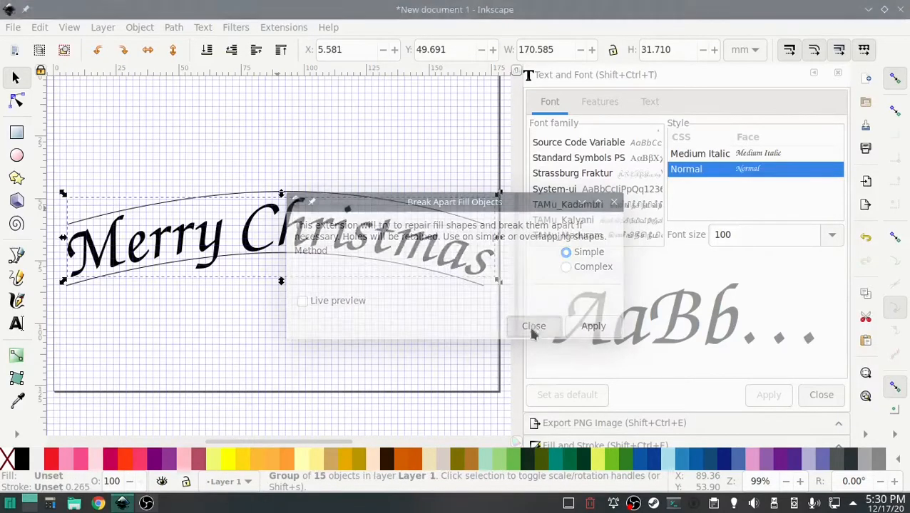
pyautogui.click(439, 375)
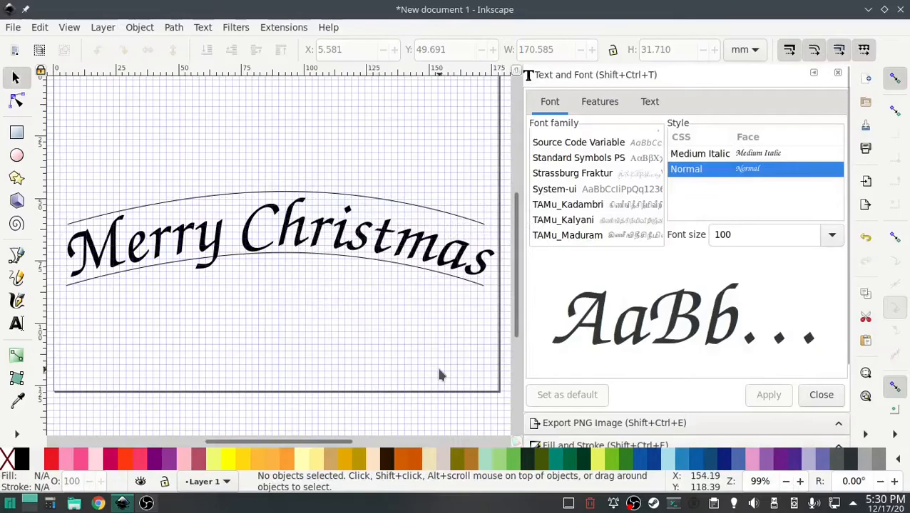
# Step: Check the document's shapes for embroidery problems with Ink/Stitch's Troubleshoot Objects, and dismiss the report
pyautogui.click(283, 27)
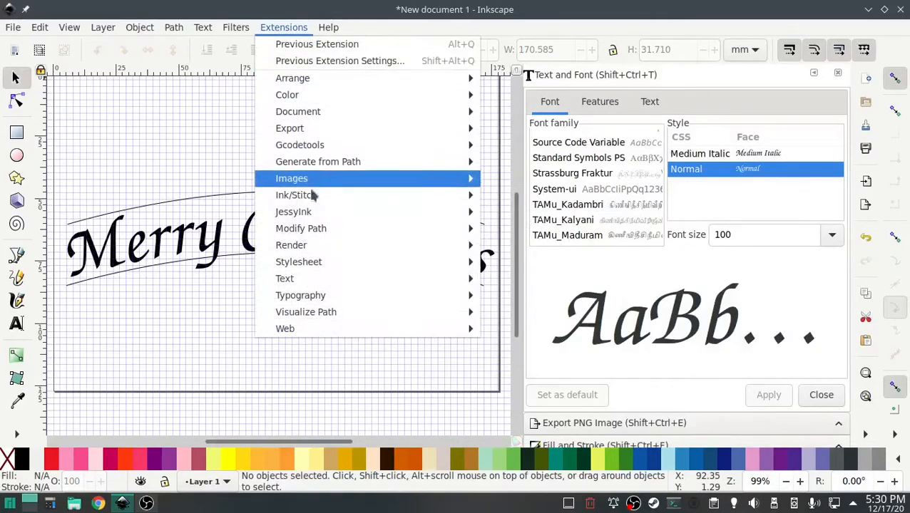
pyautogui.moveTo(314, 194)
pyautogui.moveTo(613, 312)
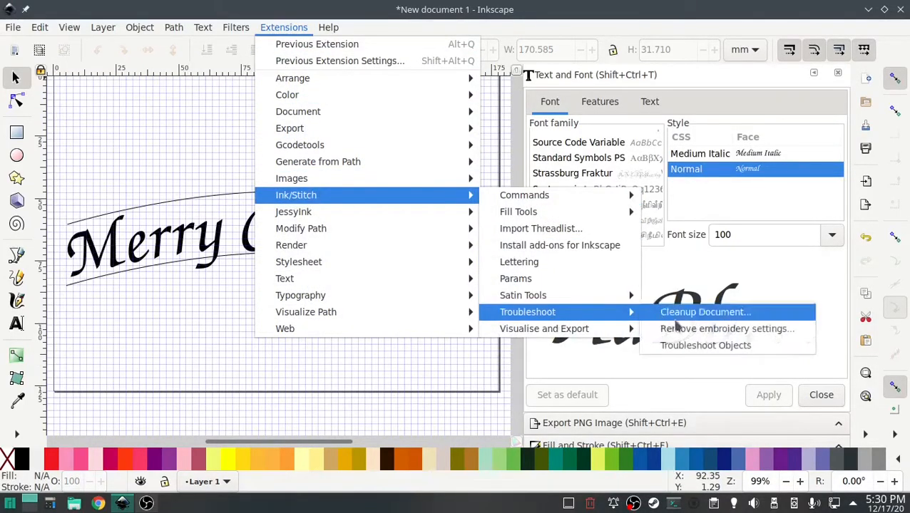
pyautogui.click(705, 345)
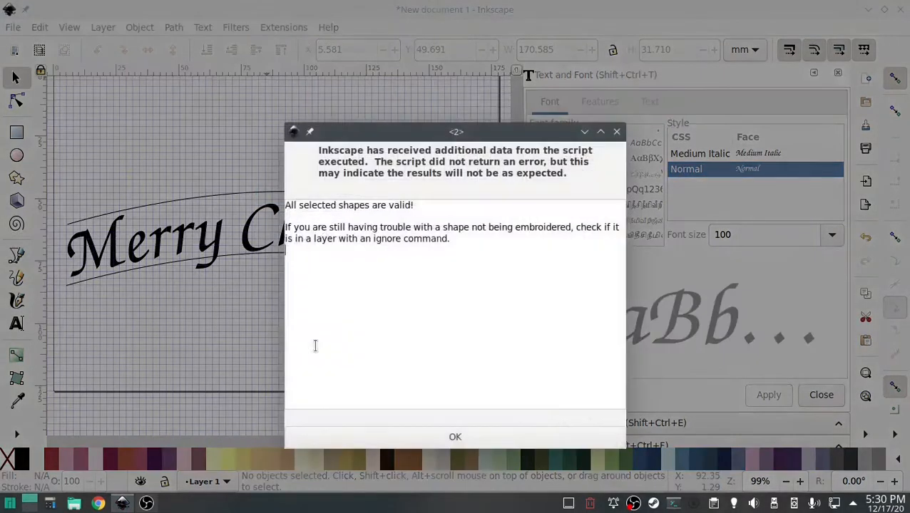
pyautogui.click(475, 438)
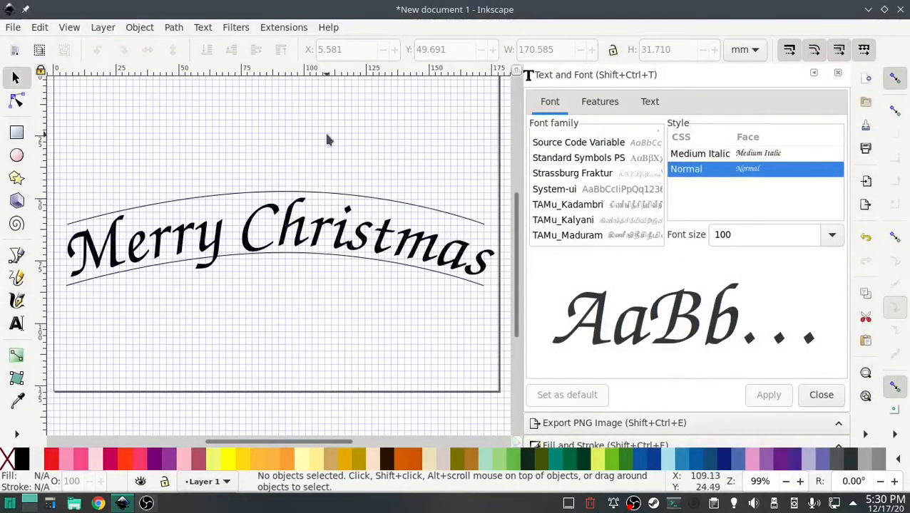
# Step: Move the "Merry Christmas" lettering and both arches together to the upper part of the page and clear the selection
pyautogui.keyDown('ctrl'); pyautogui.scroll(-1, 392, 333); pyautogui.keyUp('ctrl')
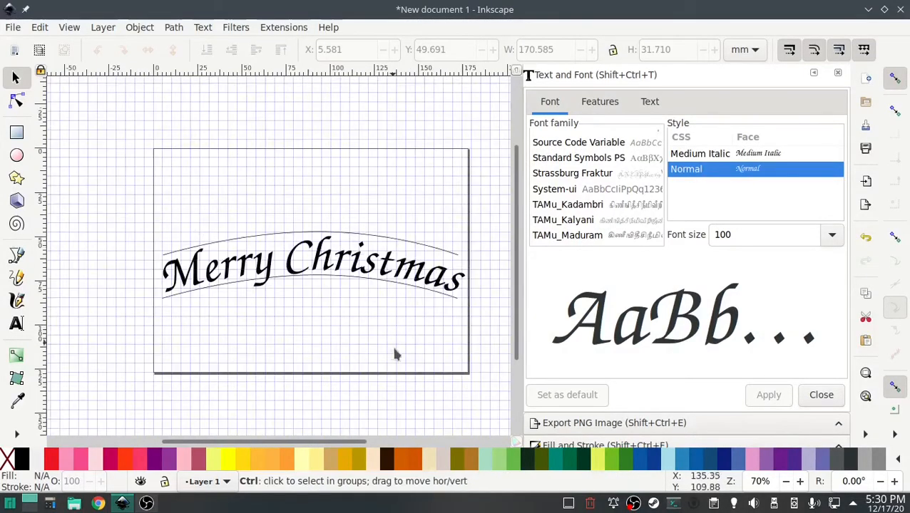
pyautogui.moveTo(482, 340); pyautogui.dragTo(117, 207)
pyautogui.moveTo(289, 266); pyautogui.dragTo(289, 194)
pyautogui.click(400, 285)
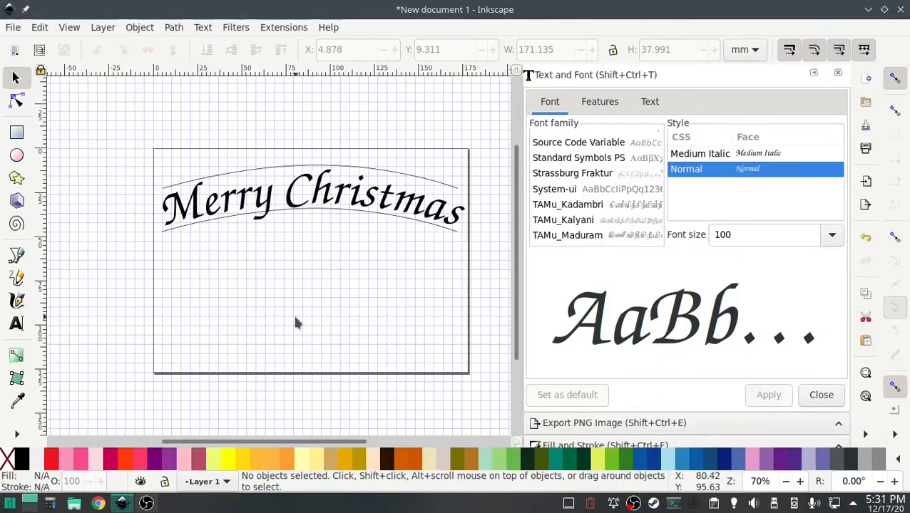
# Step: Delete the "Merry Christmas" lettering with both arches, and add the text "Happy Valentines Day" on the empty page
pyautogui.moveTo(488, 264); pyautogui.dragTo(110, 150)
pyautogui.press('Delete')
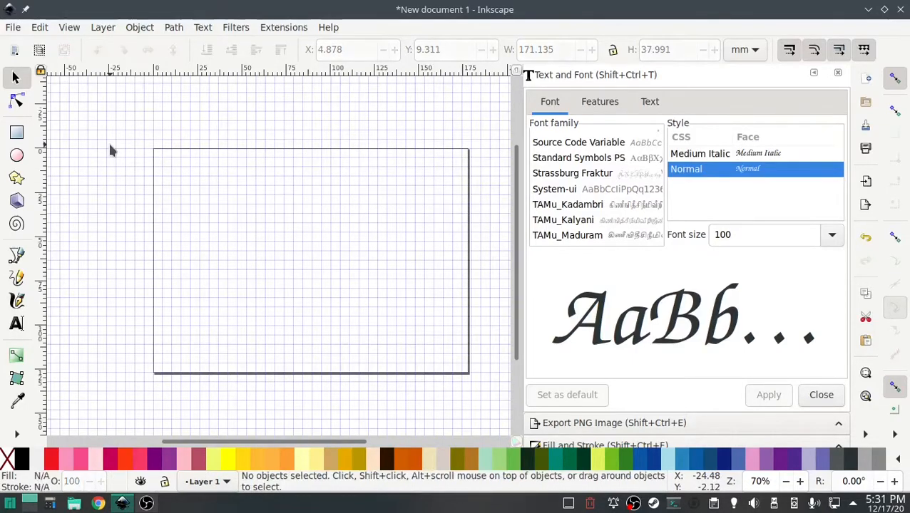
pyautogui.press('t')
pyautogui.click(173, 265)
pyautogui.write('Happ')
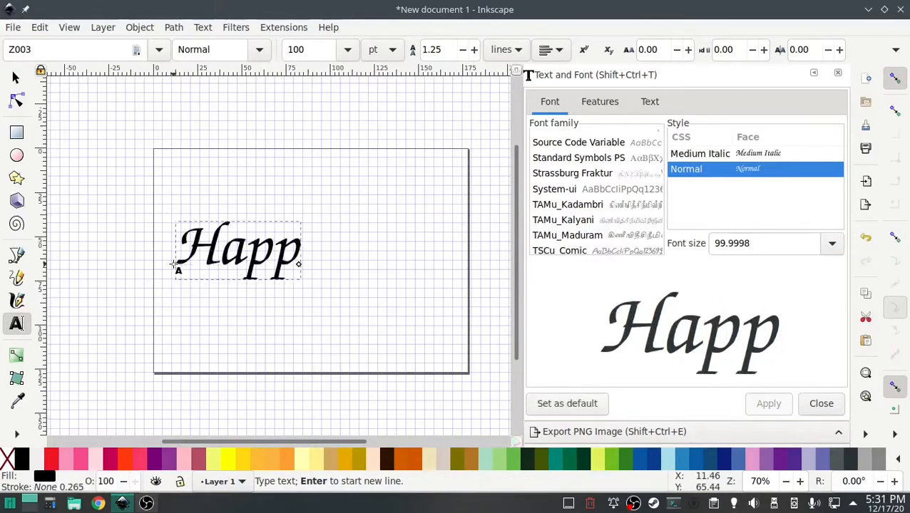
pyautogui.write('y Valent')
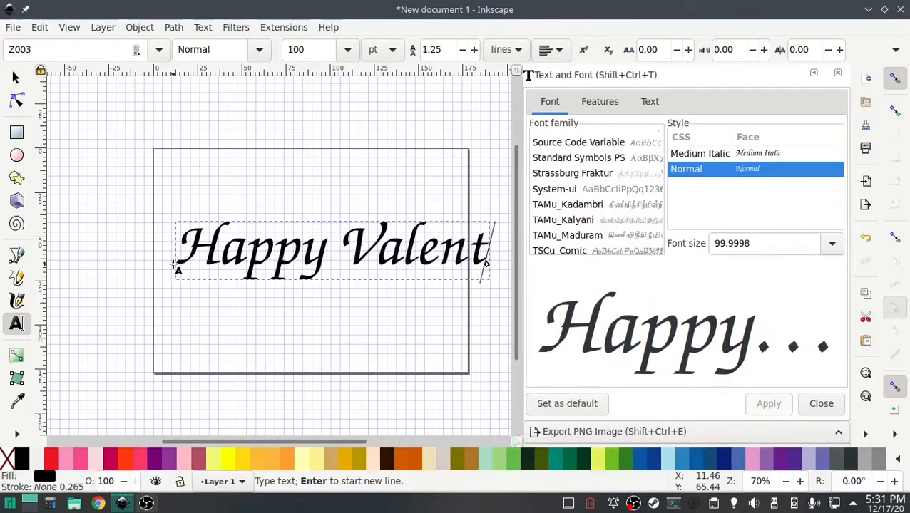
pyautogui.write('ines Day')
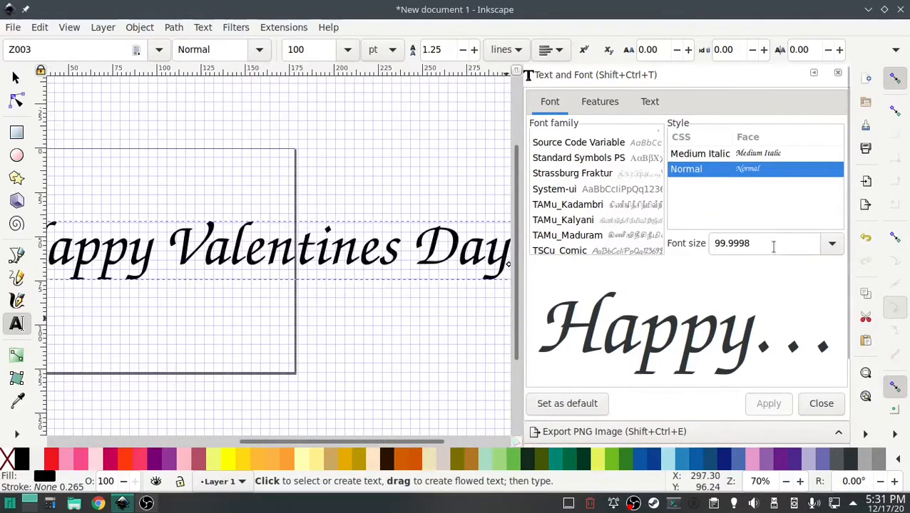
# Step: Set the "Happy Valentines Day" text to font size 65 and move it up near the page's upper edge
pyautogui.moveTo(774, 243); pyautogui.dragTo(685, 243)
pyautogui.write('65')
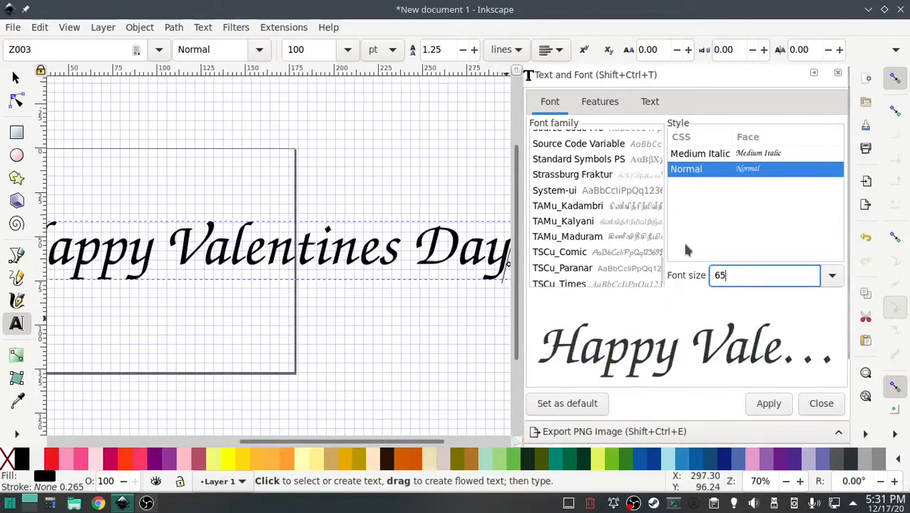
pyautogui.click(768, 404)
pyautogui.moveTo(332, 341); pyautogui.dragTo(447, 318)
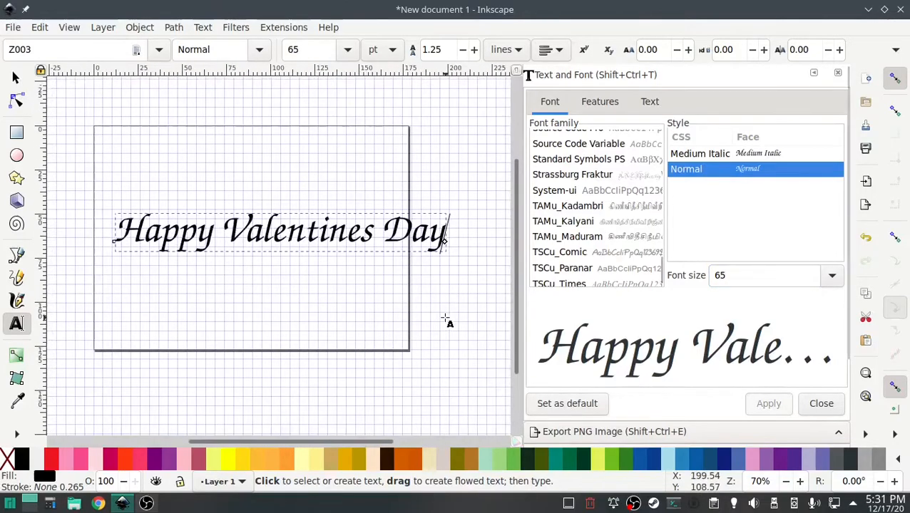
pyautogui.click(16, 78)
pyautogui.moveTo(165, 245); pyautogui.dragTo(149, 173)
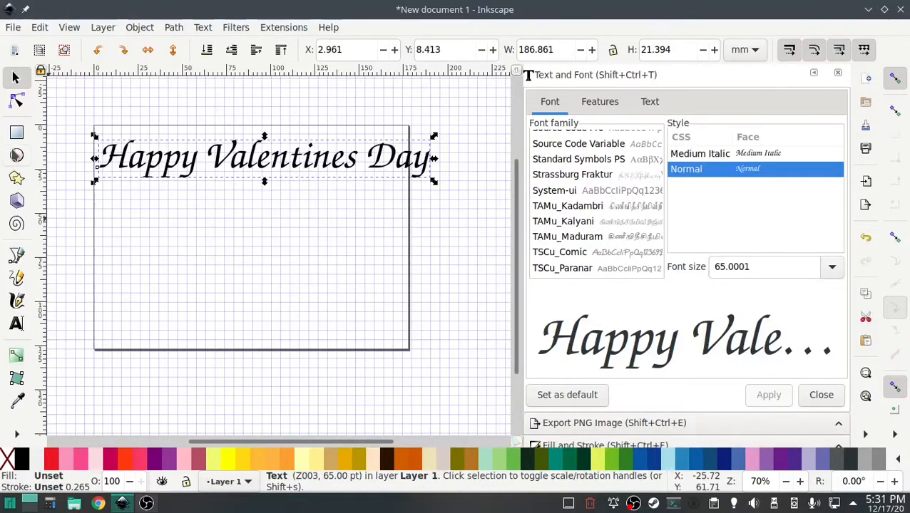
# Step: Draw an ellipse about 129 mm wide and 113 mm high beneath the "Happy Valentines Day" text
pyautogui.click(16, 154)
pyautogui.moveTo(135, 188); pyautogui.dragTo(366, 389)
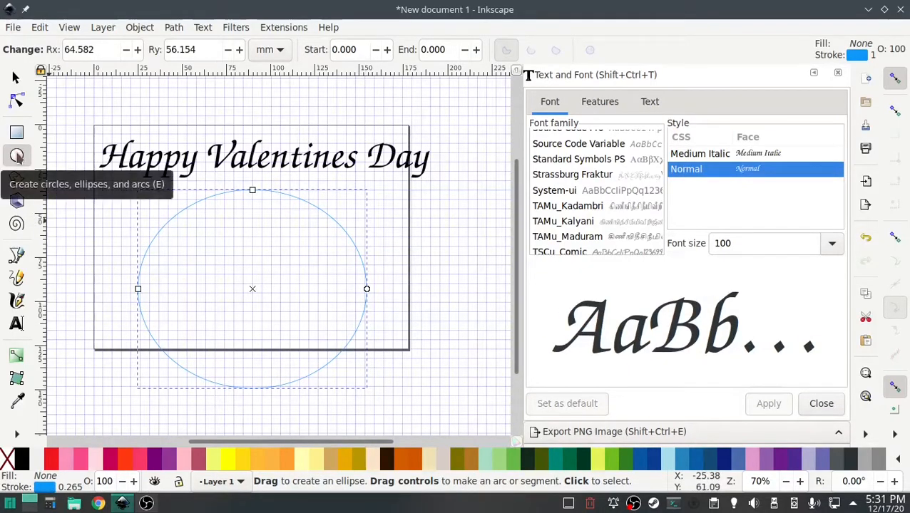
pyautogui.click(17, 77)
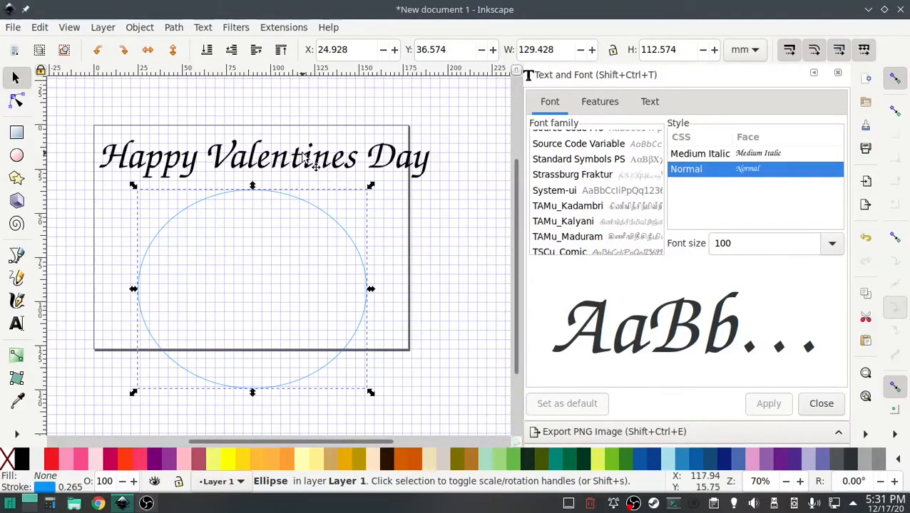
# Step: Put the "Happy Valentines Day" text on the ellipse's path and clear the selection
pyautogui.press('shift')
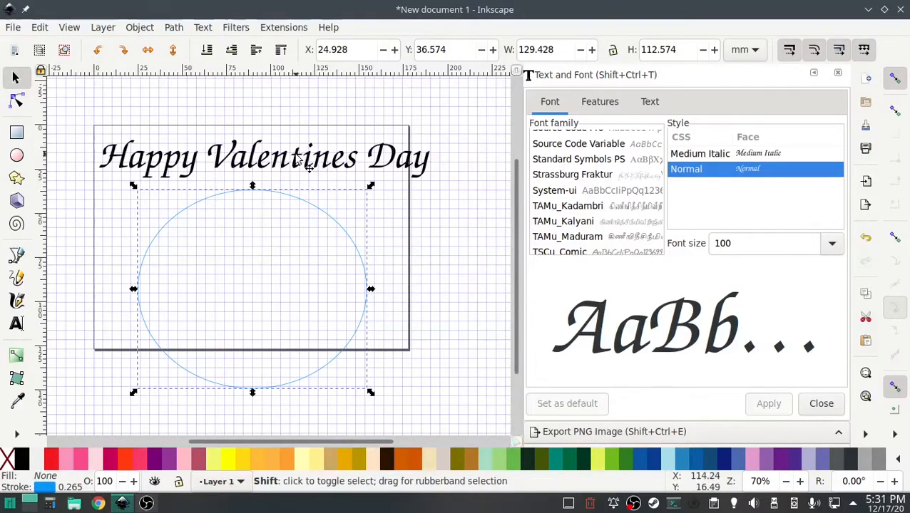
pyautogui.keyDown('shift'); pyautogui.click(305, 161); pyautogui.keyUp('shift')
pyautogui.click(173, 28)
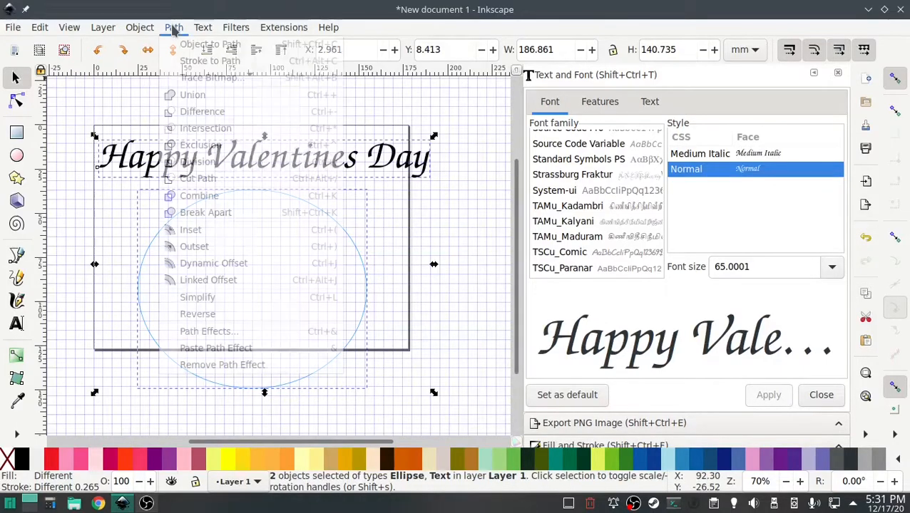
pyautogui.click(173, 27)
pyautogui.click(202, 27)
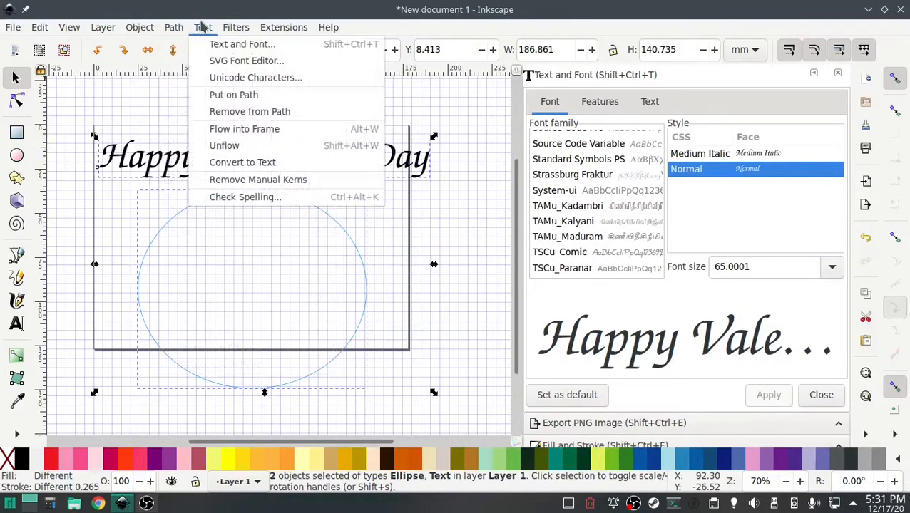
pyautogui.click(225, 102)
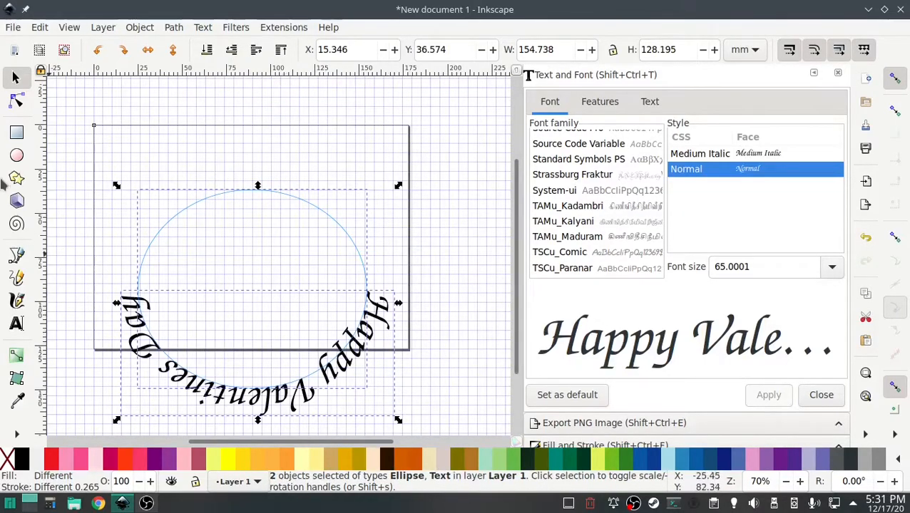
pyautogui.click(290, 112)
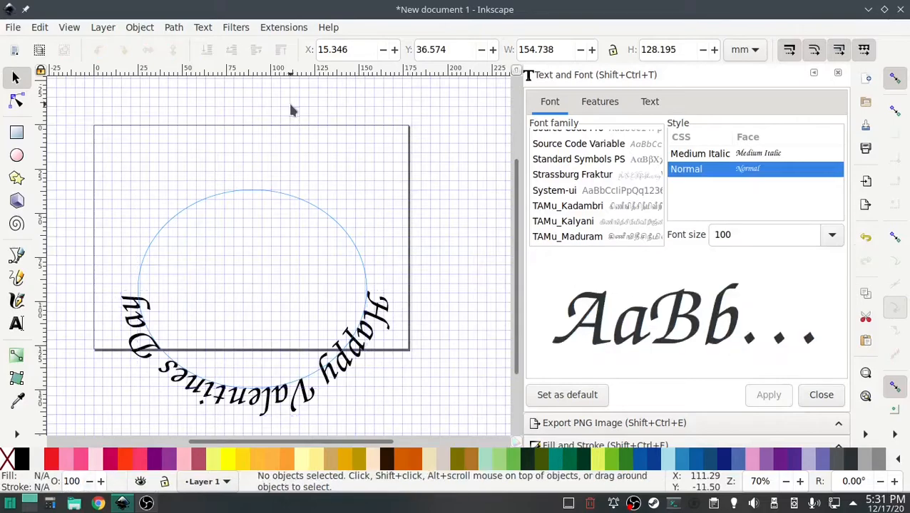
# Step: Try rotating the path-linked "Happy Valentines Day" text independently of the ellipse, and undo the rotation
pyautogui.click(184, 383)
pyautogui.click(391, 412)
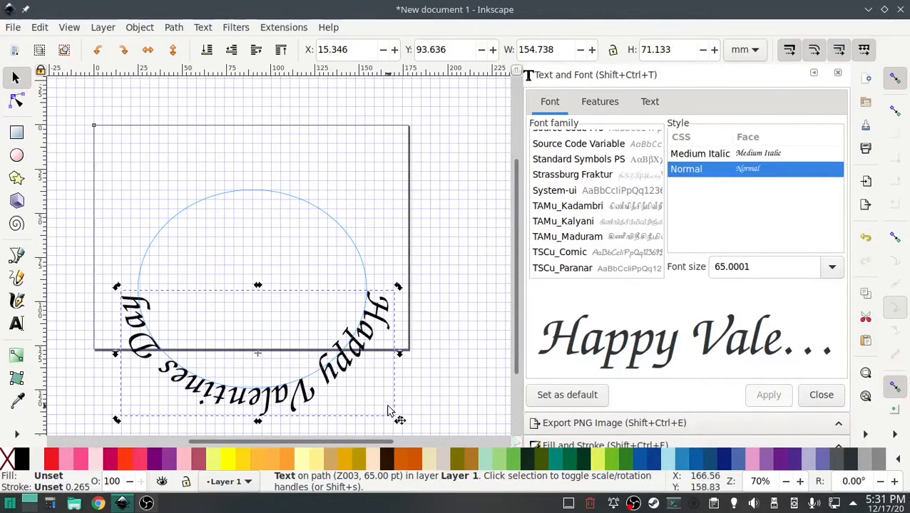
pyautogui.moveTo(397, 419); pyautogui.dragTo(168, 307)
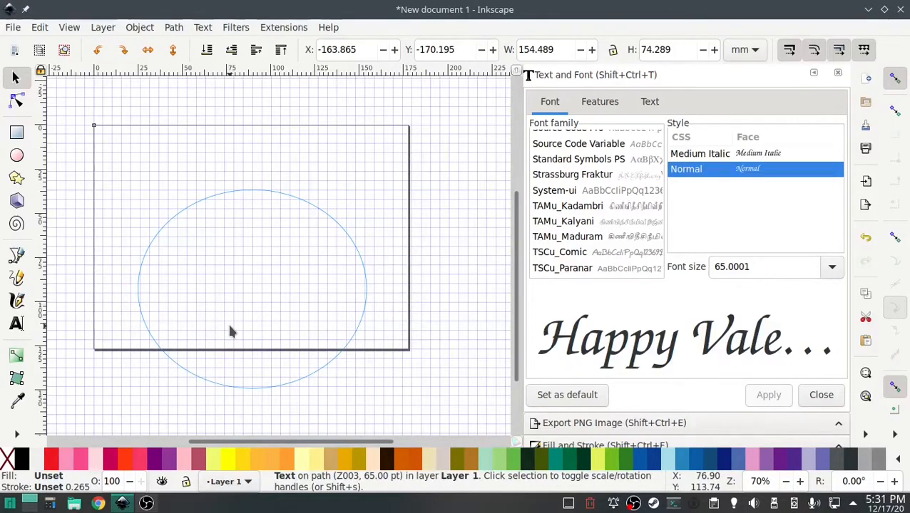
pyautogui.hotkey('ctrl', 'z')
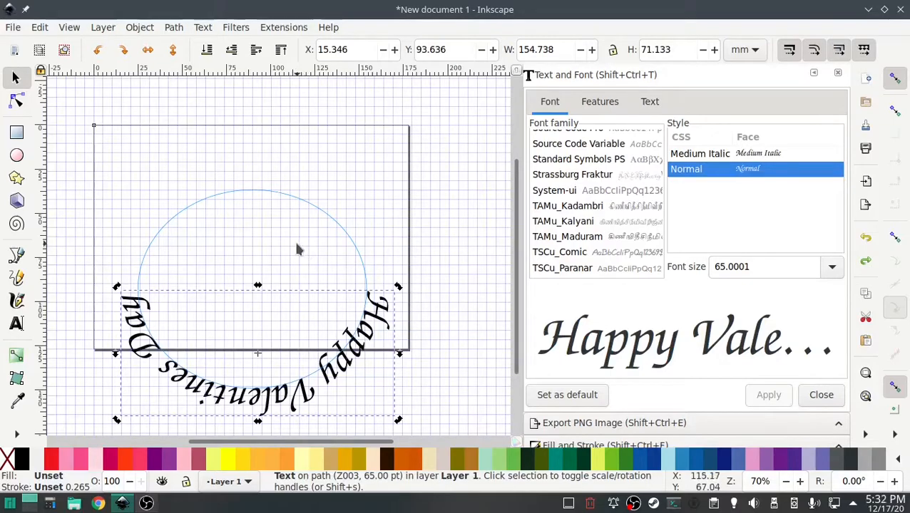
# Step: Convert the curved "Happy Valentines Day" text from a text object to a path, and delete the guide ellipse
pyautogui.click(174, 28)
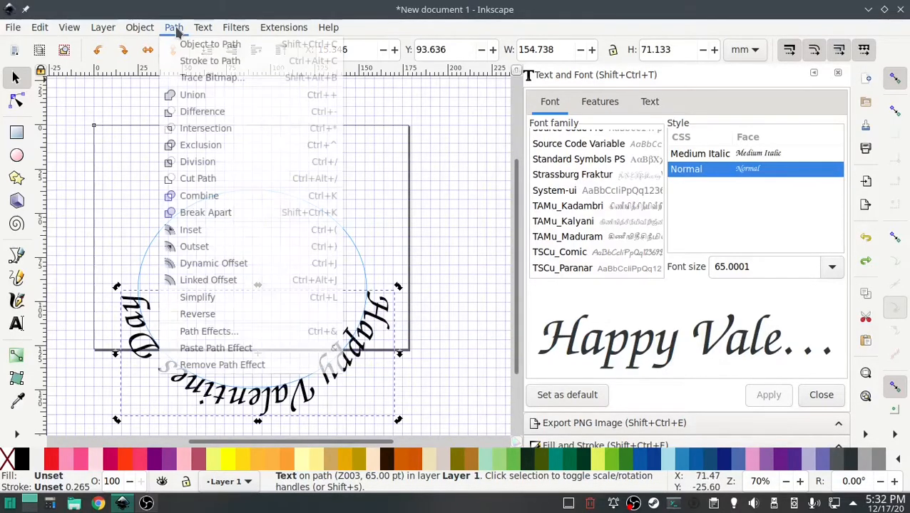
pyautogui.click(207, 44)
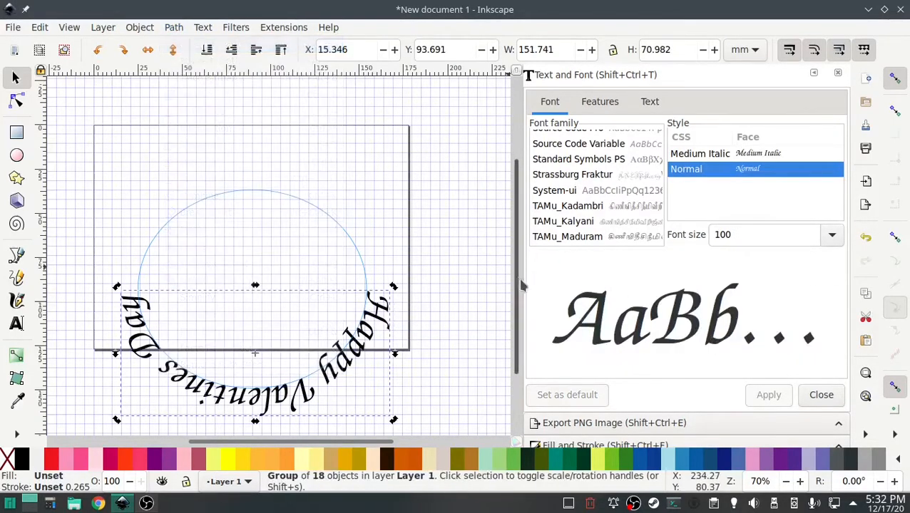
pyautogui.click(305, 205)
pyautogui.press('Delete')
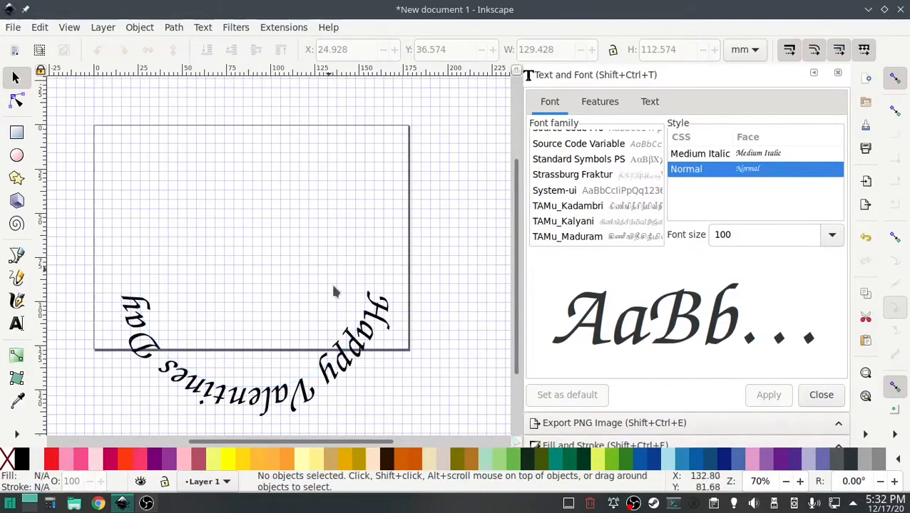
# Step: Rotate the curved "Happy Valentines Day" text 180° into an upright arch and move it up near the page's top edge
pyautogui.click(345, 372)
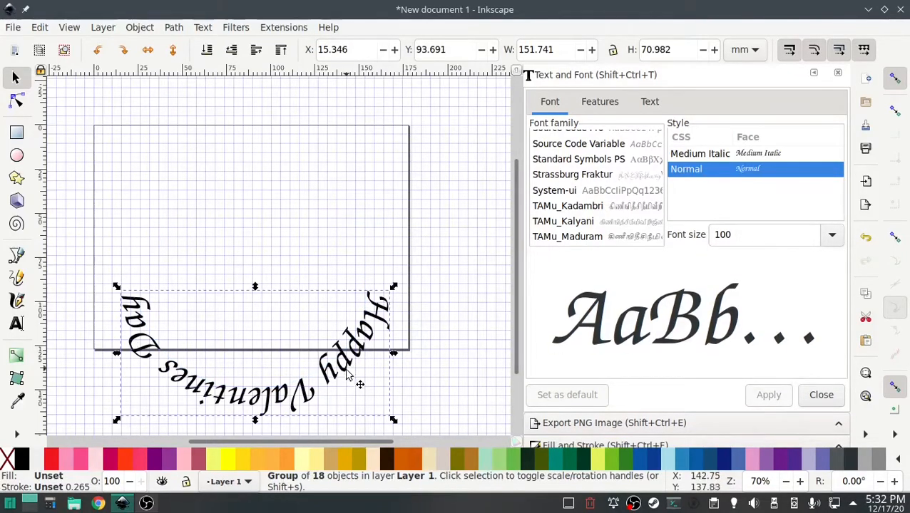
pyautogui.click(349, 390)
pyautogui.moveTo(392, 420); pyautogui.dragTo(180, 319)
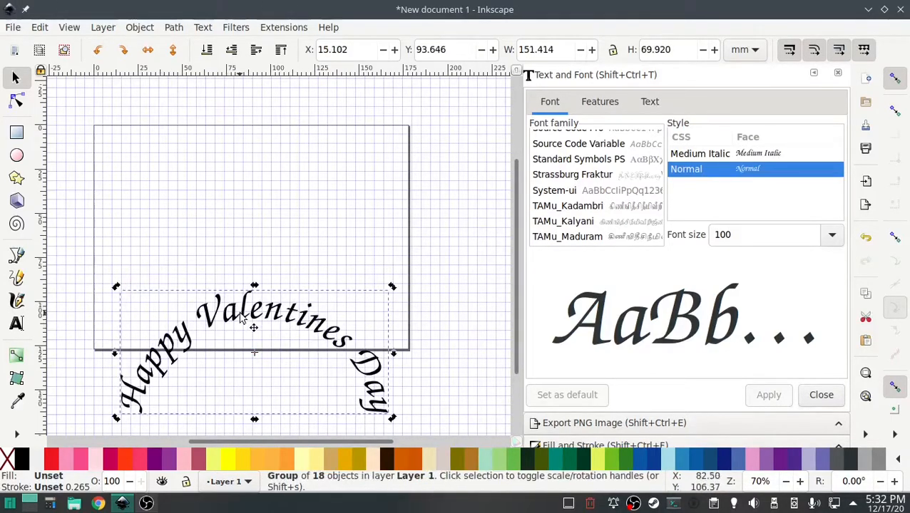
pyautogui.moveTo(245, 317); pyautogui.dragTo(250, 161)
pyautogui.click(459, 174)
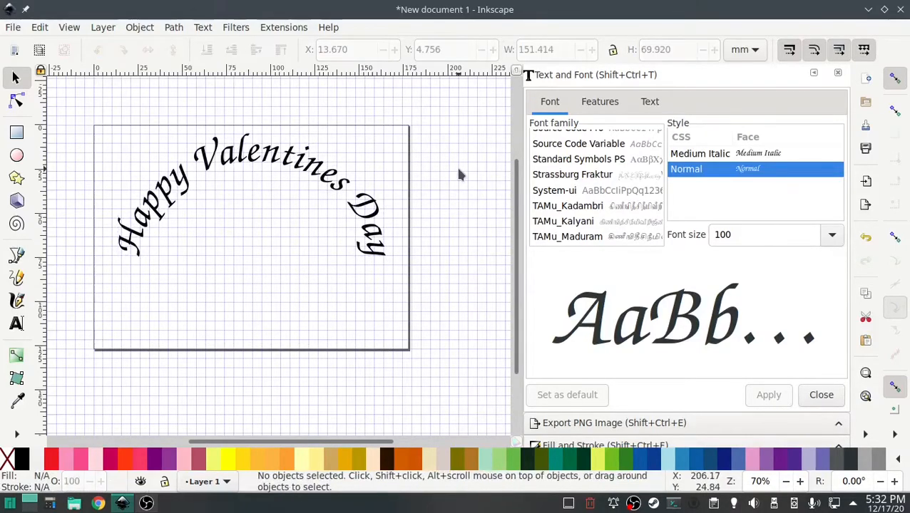
# Step: Break apart the arched text's fill objects with Ink/Stitch using the Simple method
pyautogui.click(283, 167)
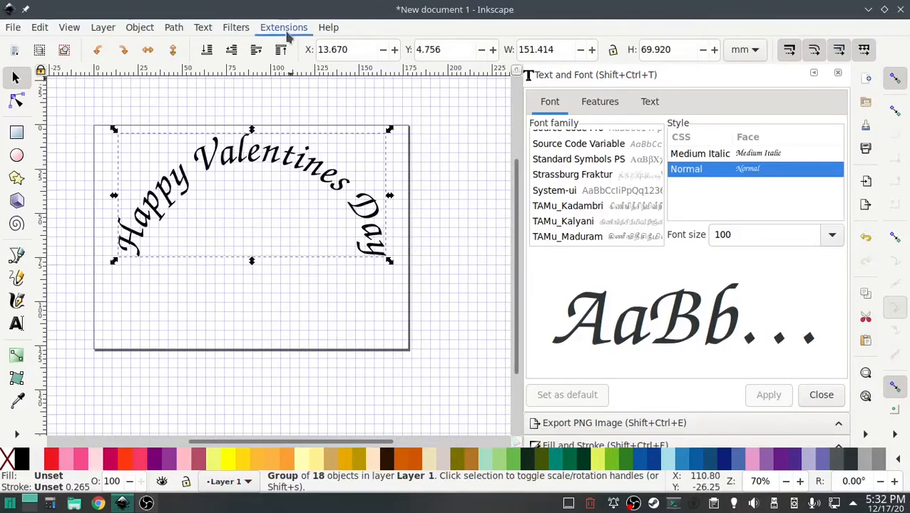
pyautogui.click(284, 27)
pyautogui.moveTo(307, 204)
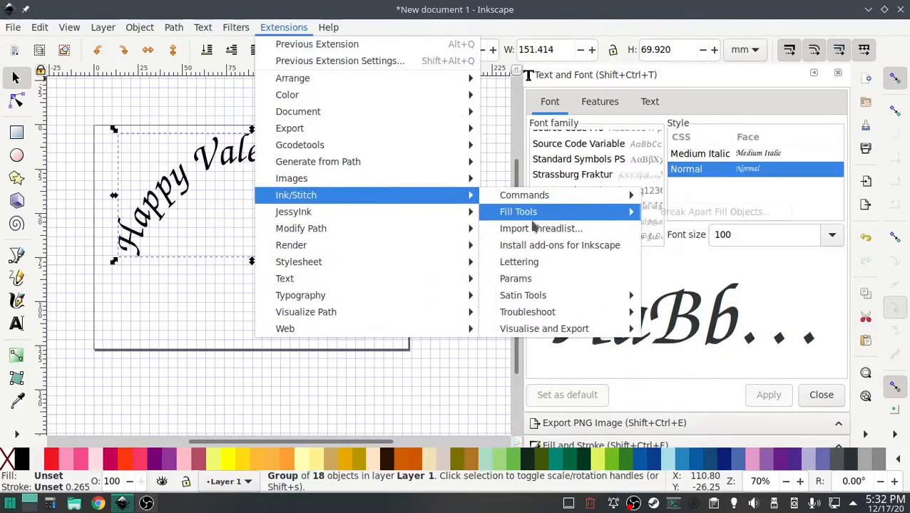
pyautogui.moveTo(493, 212)
pyautogui.click(709, 212)
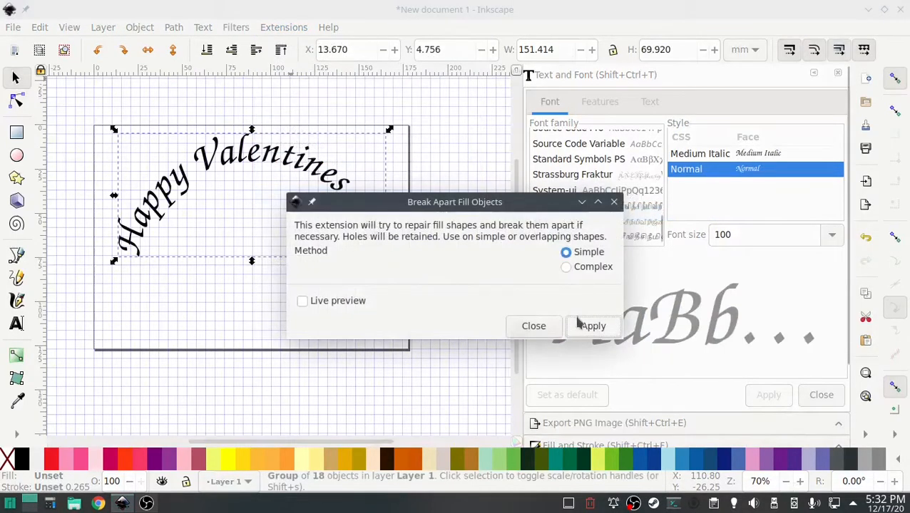
pyautogui.click(589, 329)
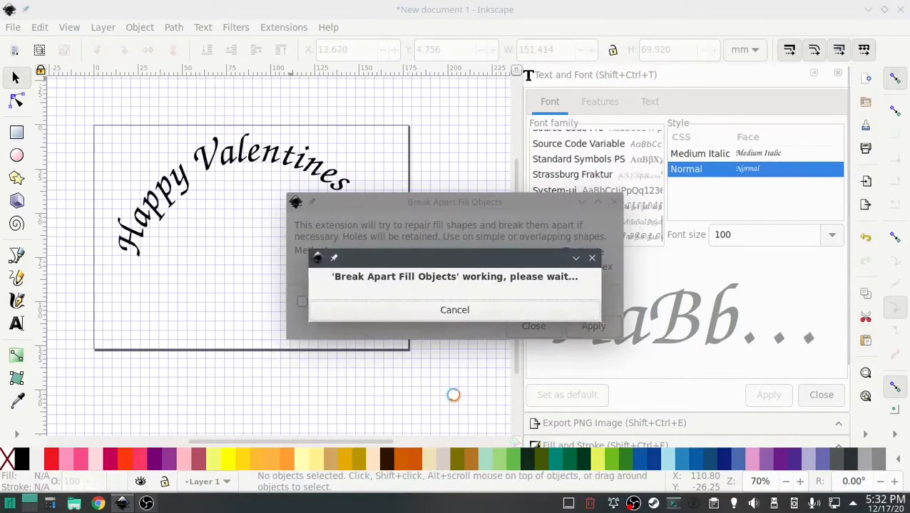
pyautogui.click(531, 326)
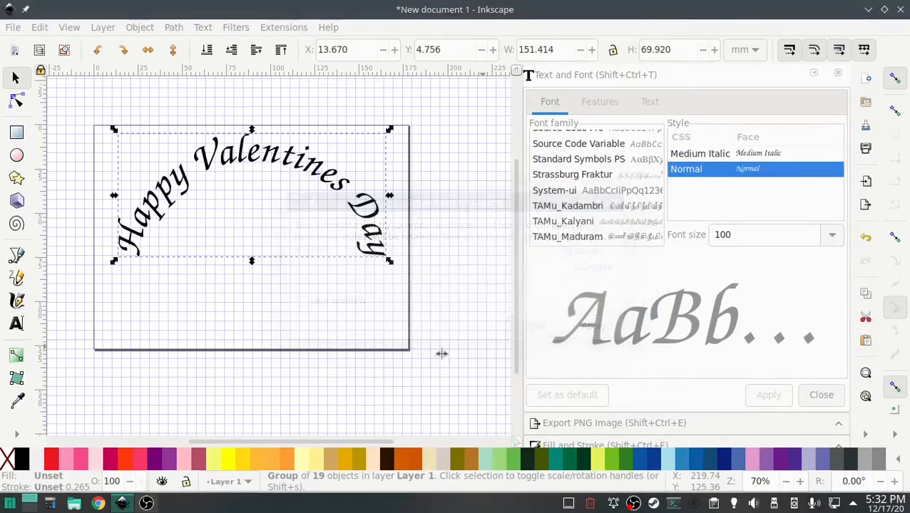
# Step: Run Ink/Stitch's Troubleshoot Objects on the arched "Happy Valentines Day" text
pyautogui.click(437, 325)
pyautogui.click(281, 27)
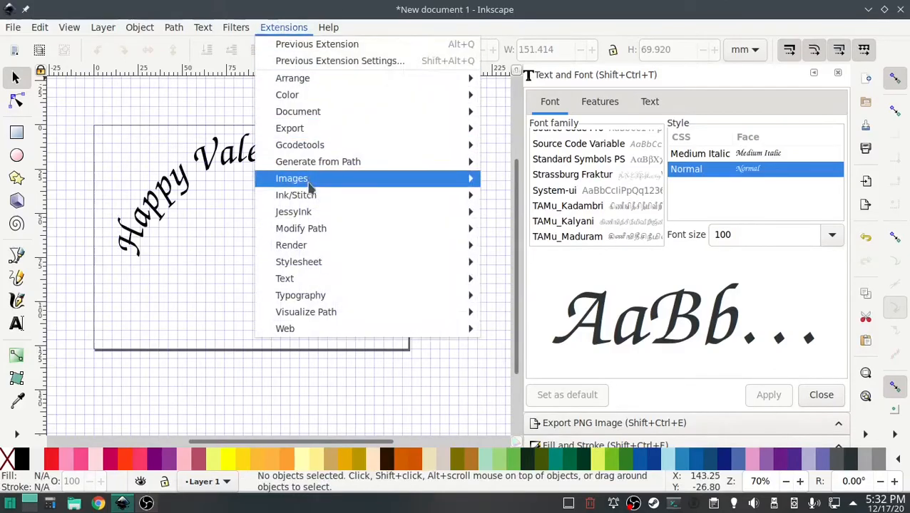
pyautogui.moveTo(306, 195)
pyautogui.moveTo(553, 311)
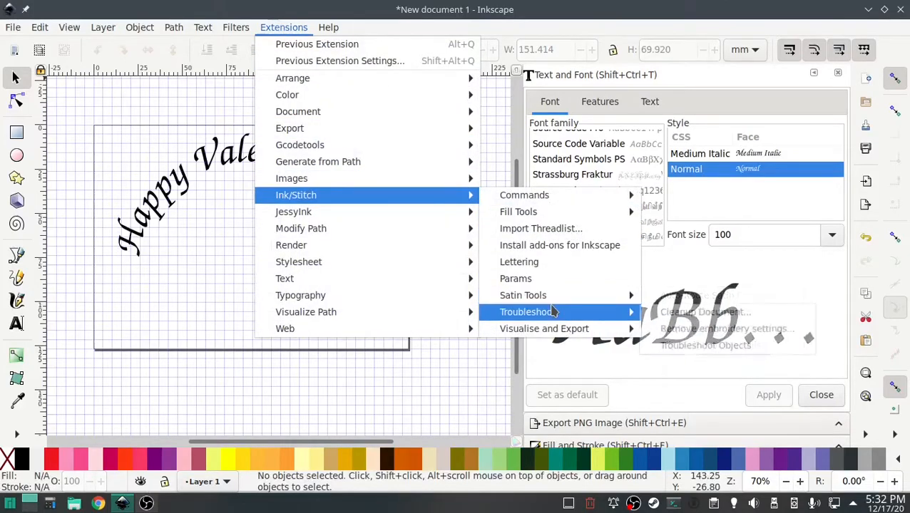
pyautogui.click(666, 345)
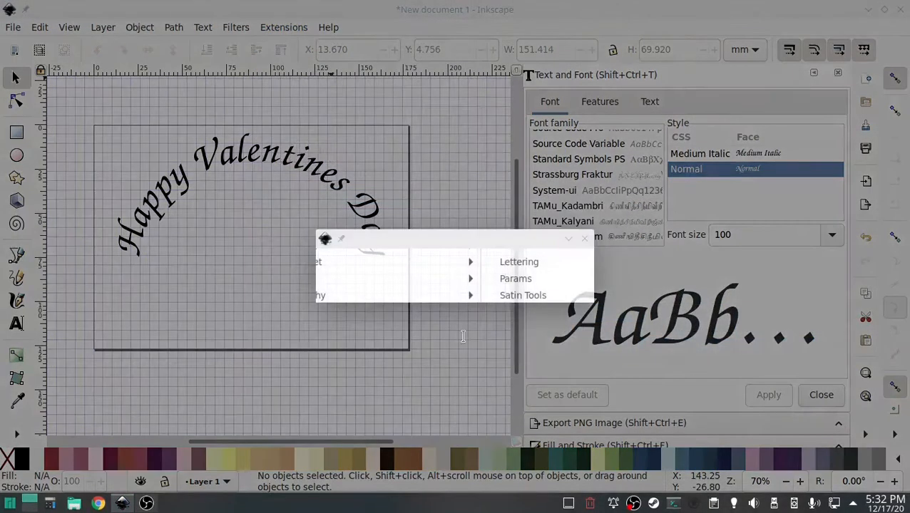
pyautogui.click(453, 437)
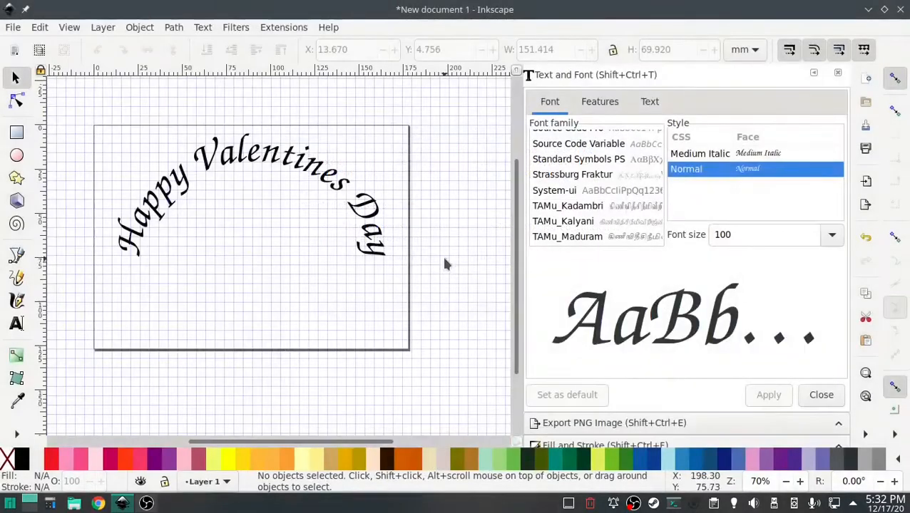
# Step: Undo the fill break-apart, the move, the rotation and the deletion of the guide ellipse
pyautogui.hotkey('ctrl', 'z')
pyautogui.hotkey('ctrl', 'z')
pyautogui.hotkey('ctrl', 'z')
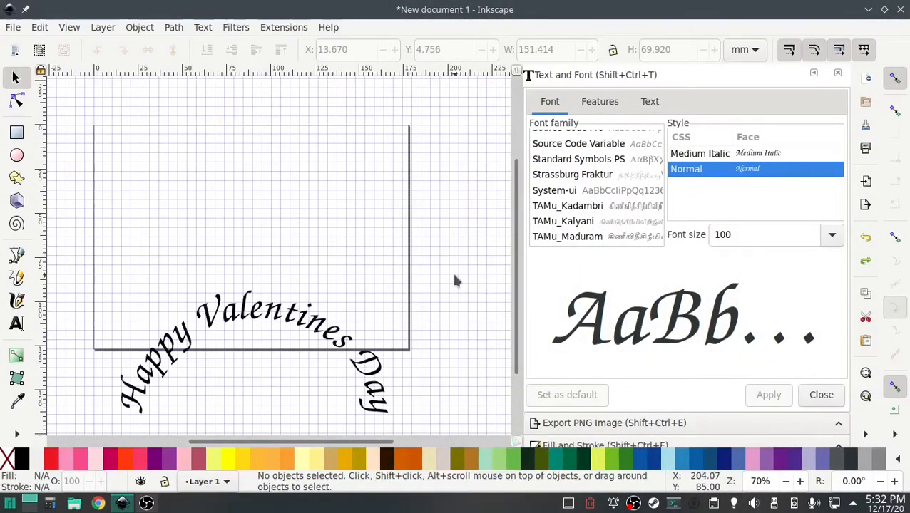
pyautogui.hotkey('ctrl', 'z')
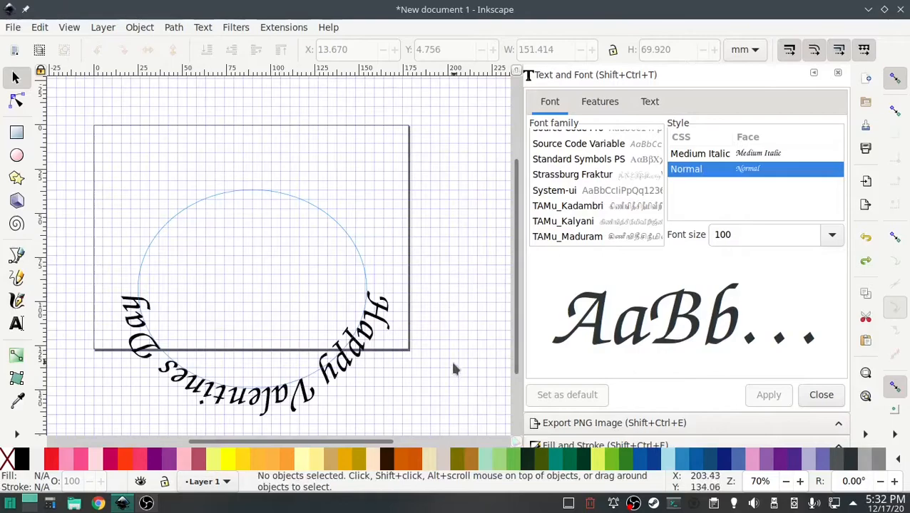
# Step: Try to resize the guide ellipse, and undo back to the straight "Happy Valentines Day" text
pyautogui.click(319, 216)
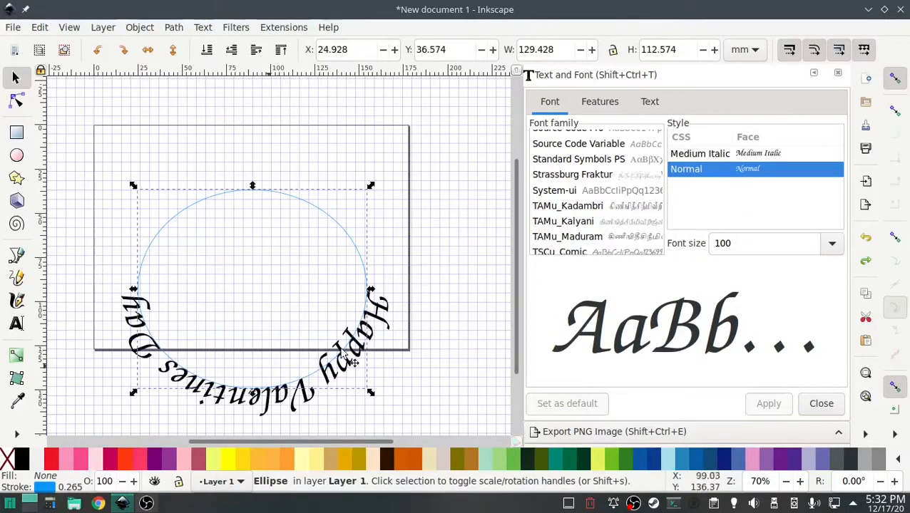
pyautogui.click(325, 213)
pyautogui.click(336, 213)
pyautogui.moveTo(370, 187); pyautogui.dragTo(398, 163)
pyautogui.hotkey('ctrl', 'z')
pyautogui.hotkey('ctrl', 'z')
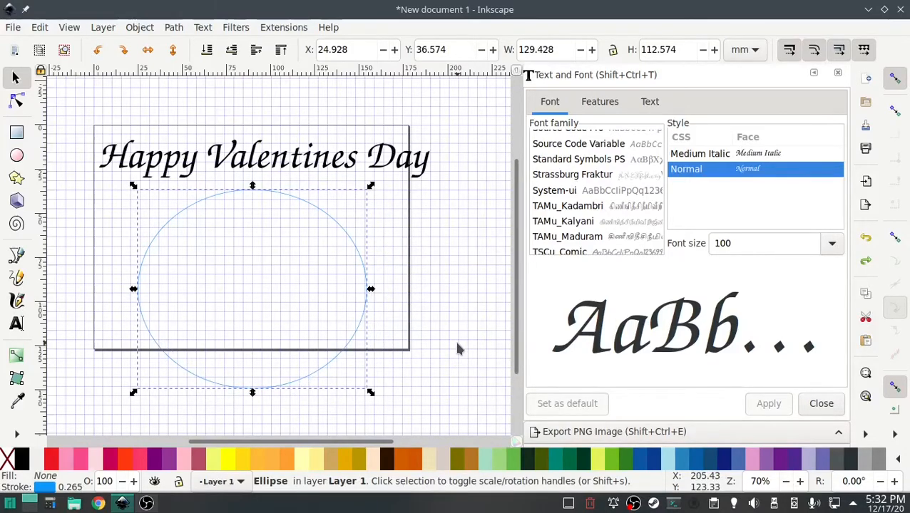
# Step: Put the straight "Happy Valentines Day" text on the ellipse's path again and clear the selection
pyautogui.keyDown('shift'); pyautogui.click(264, 165); pyautogui.keyUp('shift')
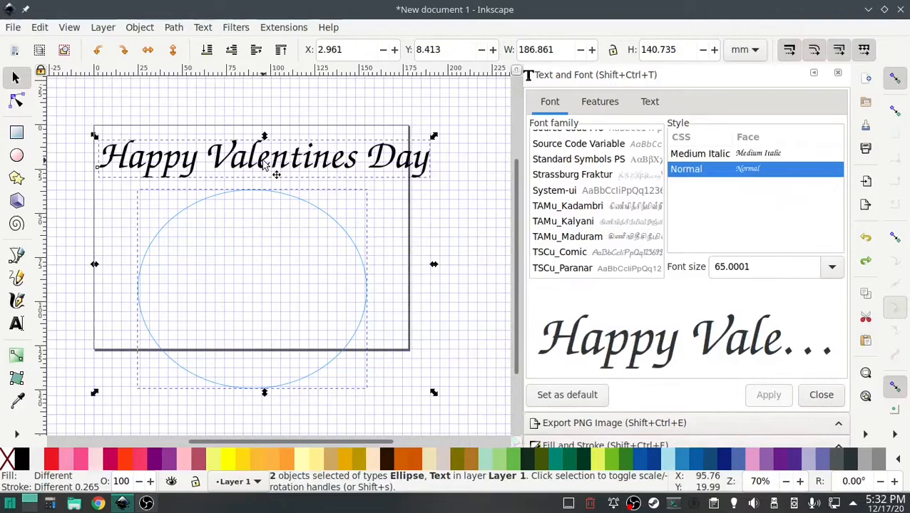
pyautogui.click(173, 27)
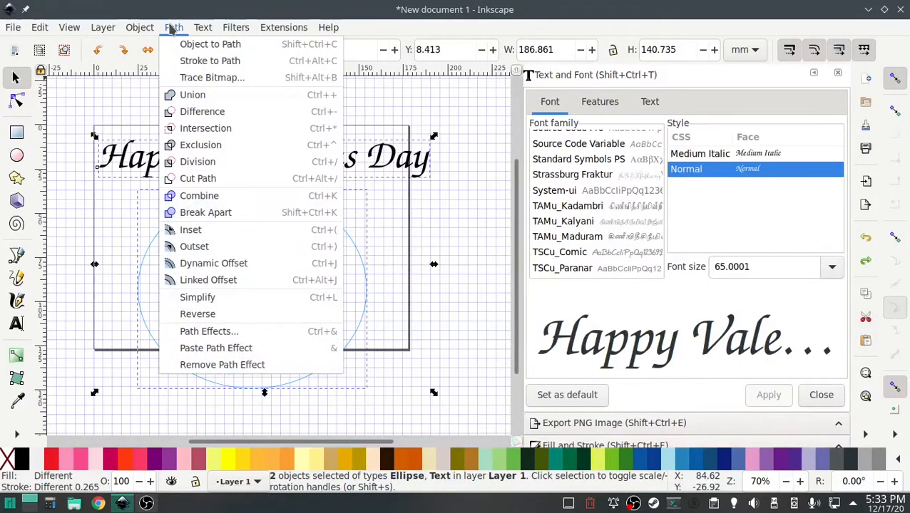
pyautogui.moveTo(203, 27)
pyautogui.click(222, 99)
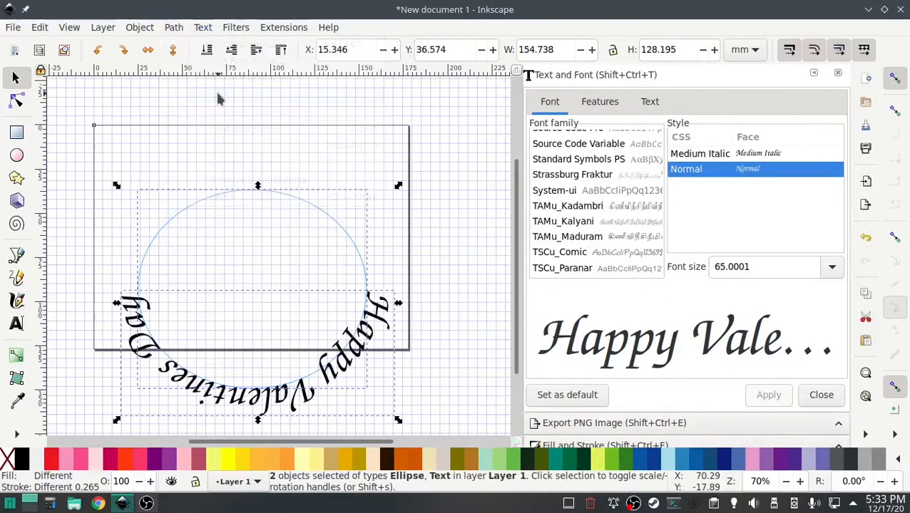
pyautogui.click(344, 235)
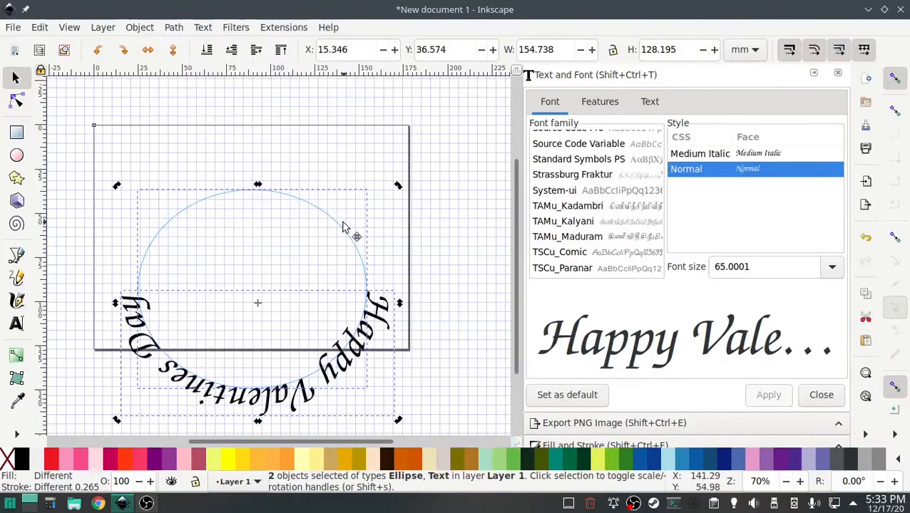
pyautogui.click(343, 227)
pyautogui.click(369, 236)
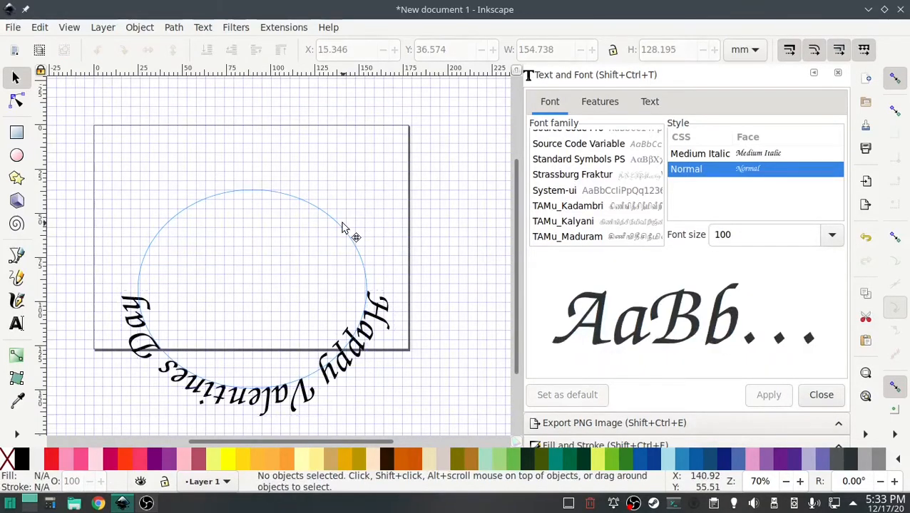
# Step: Enlarge the guide ellipse to about 173 mm wide and 126 mm high, and flip it vertically
pyautogui.click(342, 226)
pyautogui.moveTo(371, 188); pyautogui.dragTo(447, 165)
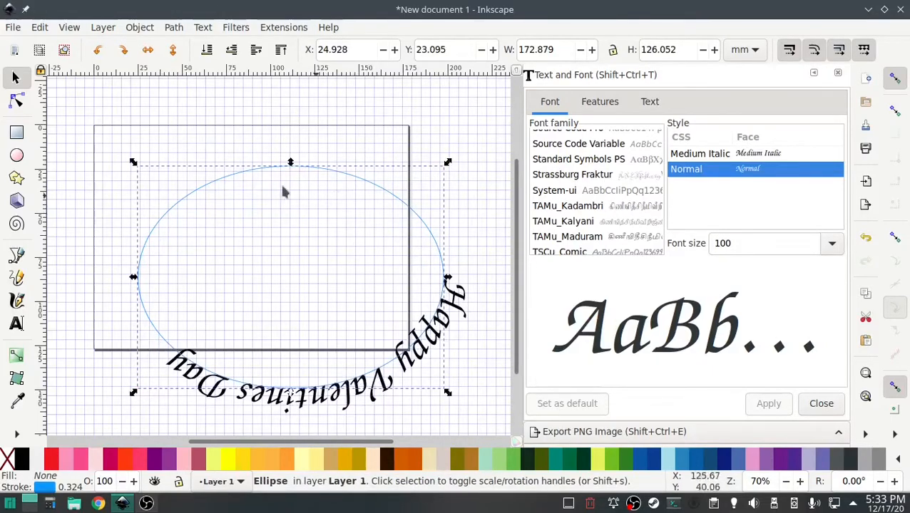
pyautogui.click(172, 49)
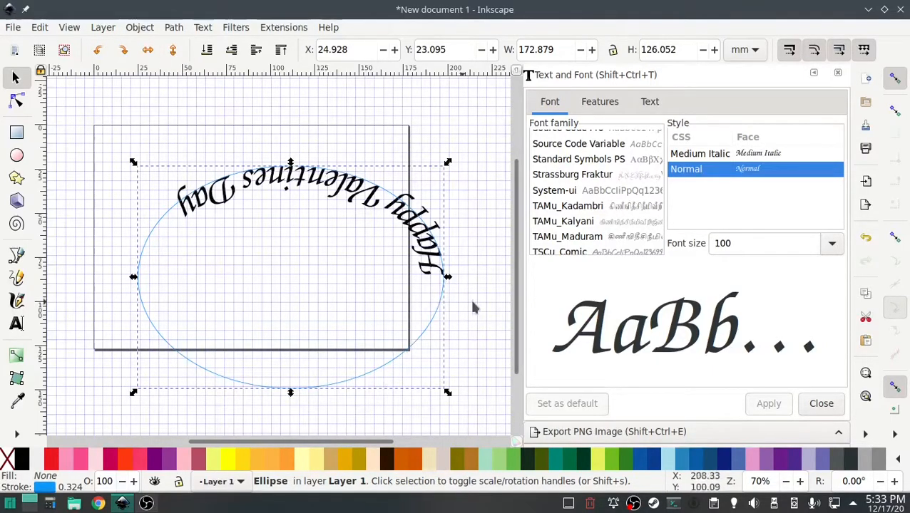
# Step: Flip the path-linked "Happy Valentines Day" text both horizontally and vertically so it reads upright
pyautogui.click(430, 269)
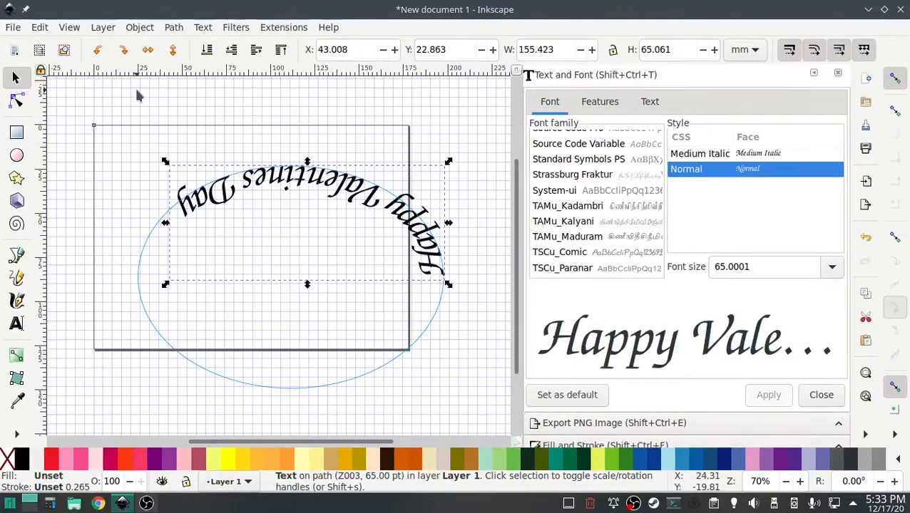
pyautogui.click(172, 49)
pyautogui.click(173, 49)
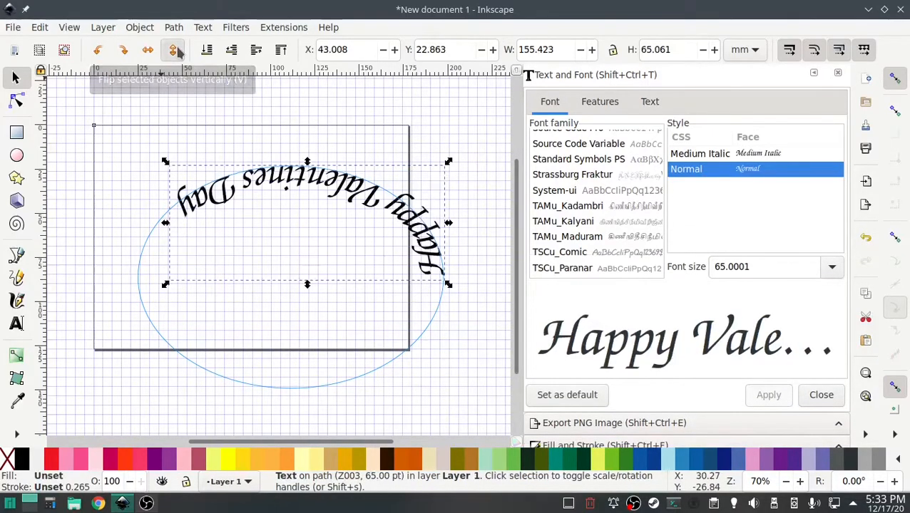
pyautogui.click(147, 49)
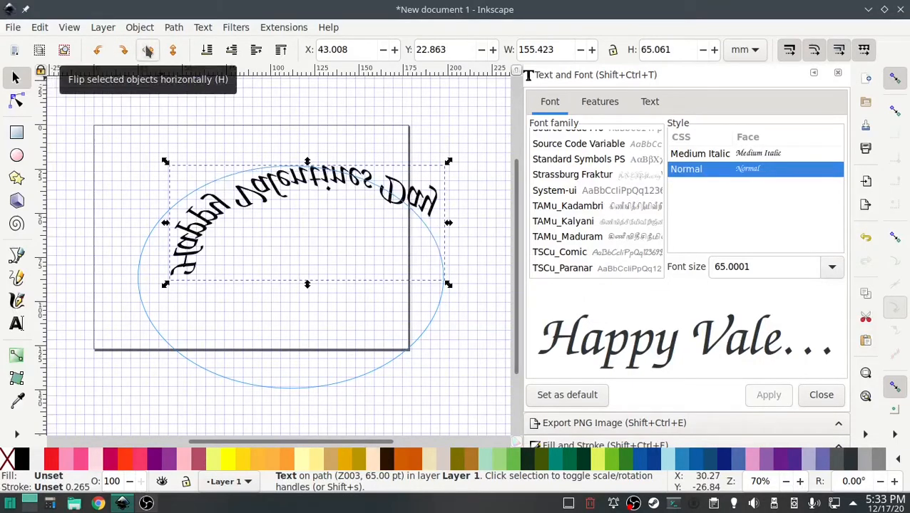
pyautogui.click(172, 51)
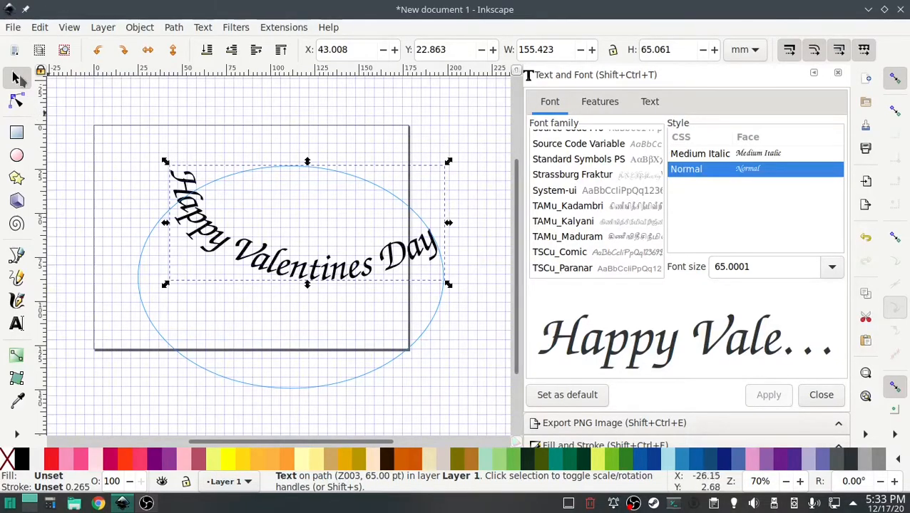
# Step: Delete the curved "Happy Valentines Day" text and the guide ellipse
pyautogui.moveTo(476, 385); pyautogui.dragTo(96, 109)
pyautogui.press('Delete')
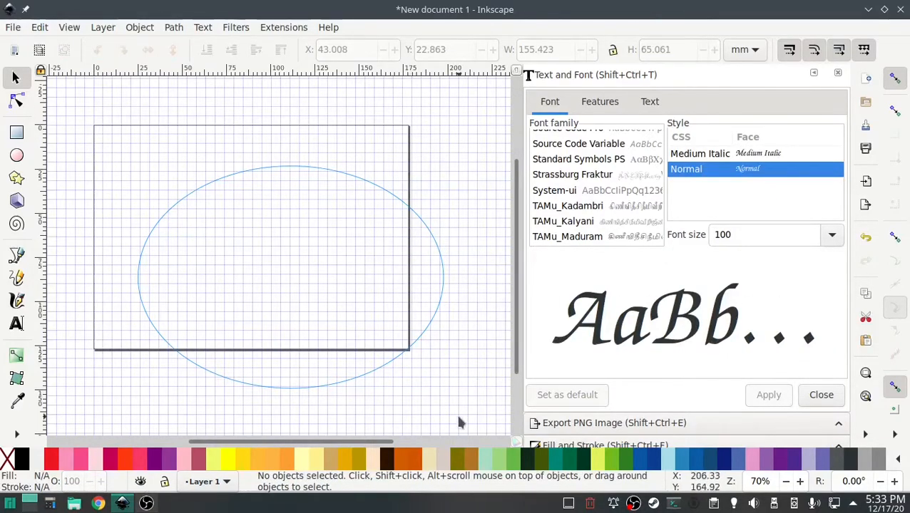
pyautogui.moveTo(486, 416); pyautogui.dragTo(97, 171)
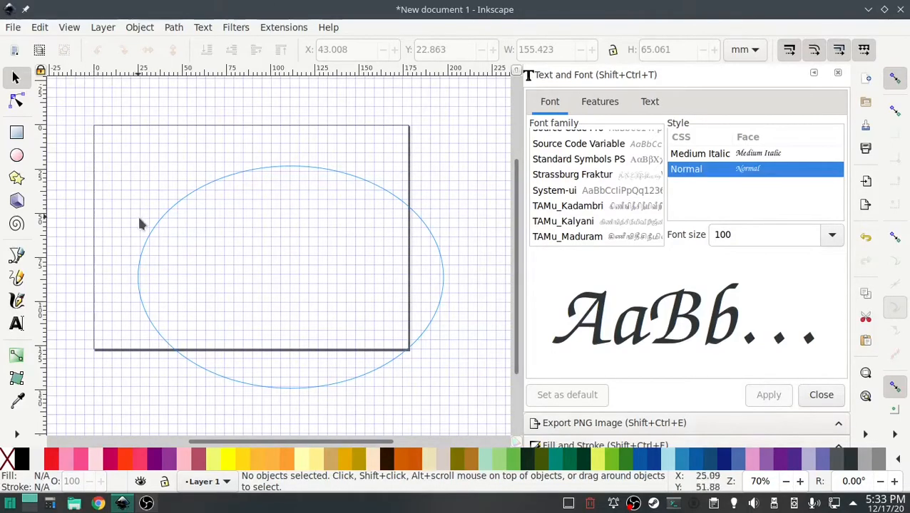
pyautogui.click(152, 234)
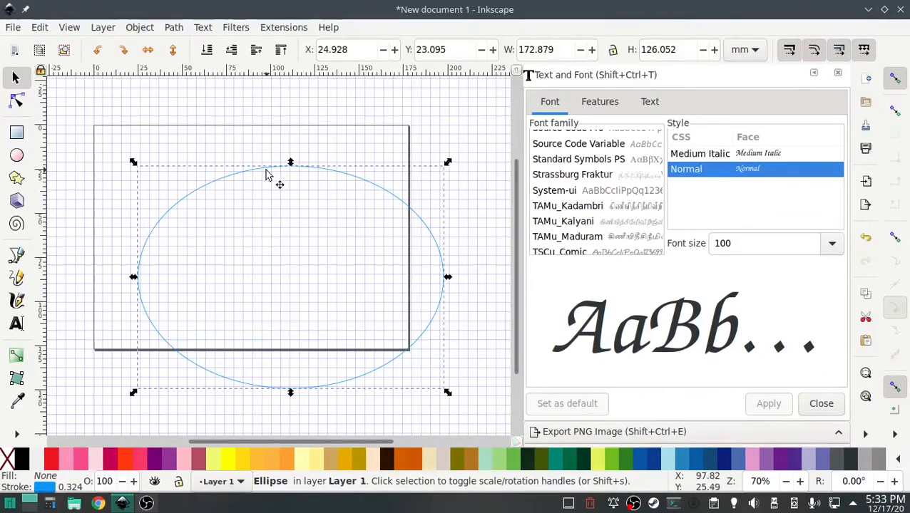
pyautogui.press('Delete')
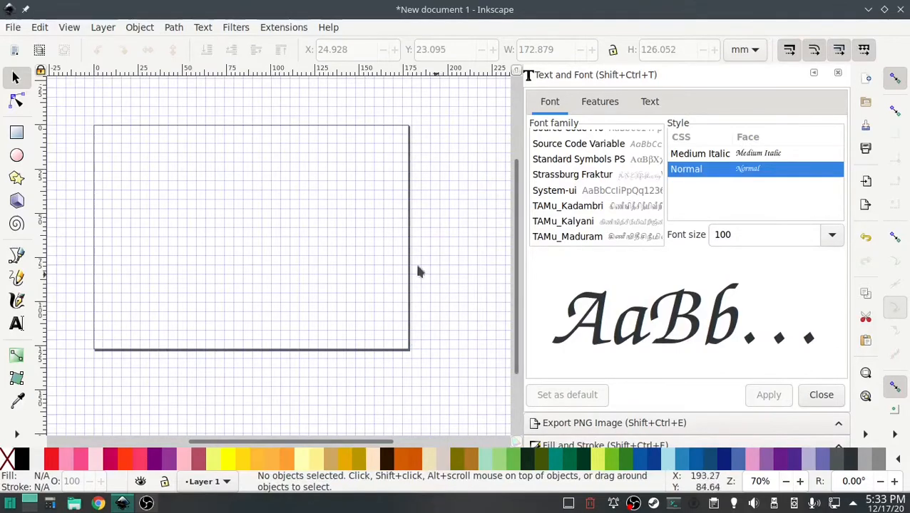
# Step: Add the text "Hello" in 100 pt Z003 in the page's left half and select it as an object
pyautogui.click(17, 323)
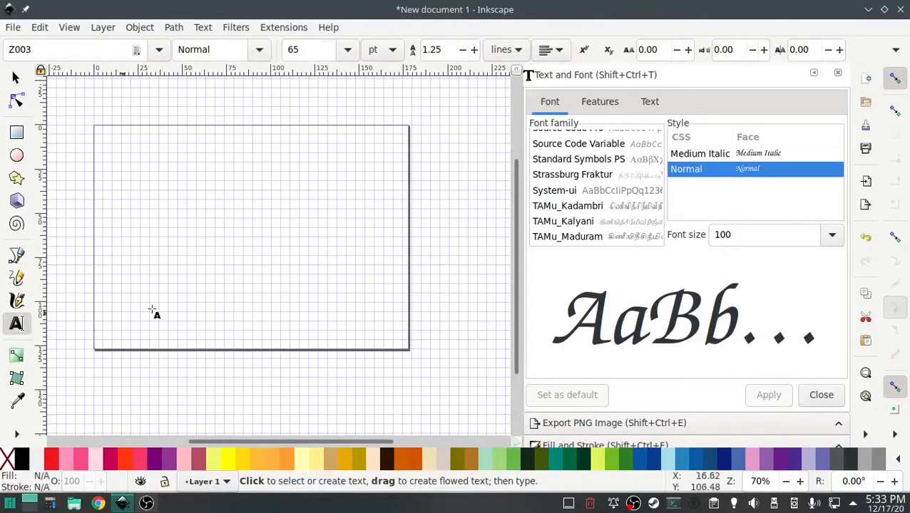
pyautogui.click(127, 248)
pyautogui.write('Hell9o')
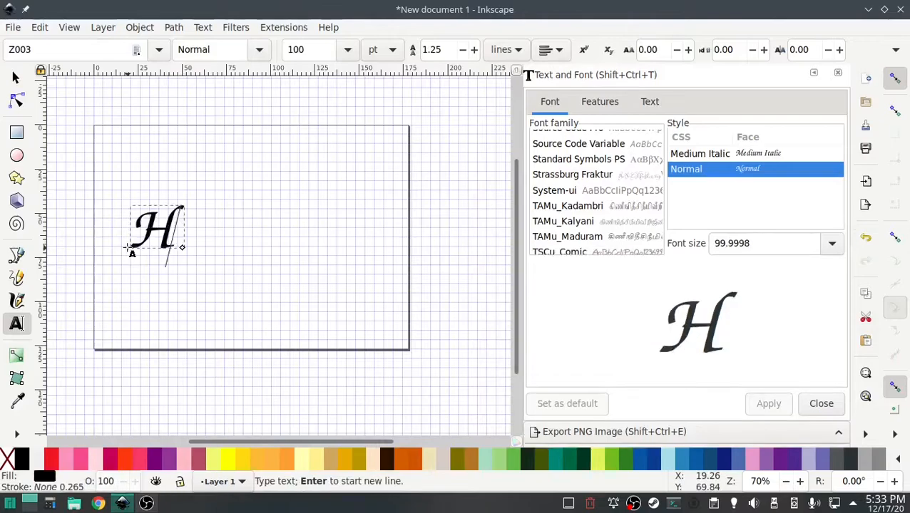
pyautogui.press('BackSpace')
pyautogui.press('BackSpace')
pyautogui.write('o')
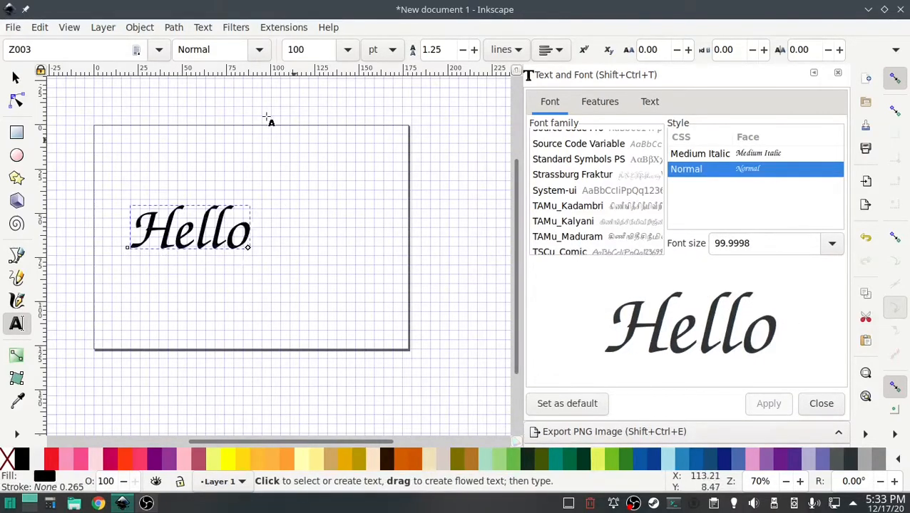
pyautogui.click(15, 77)
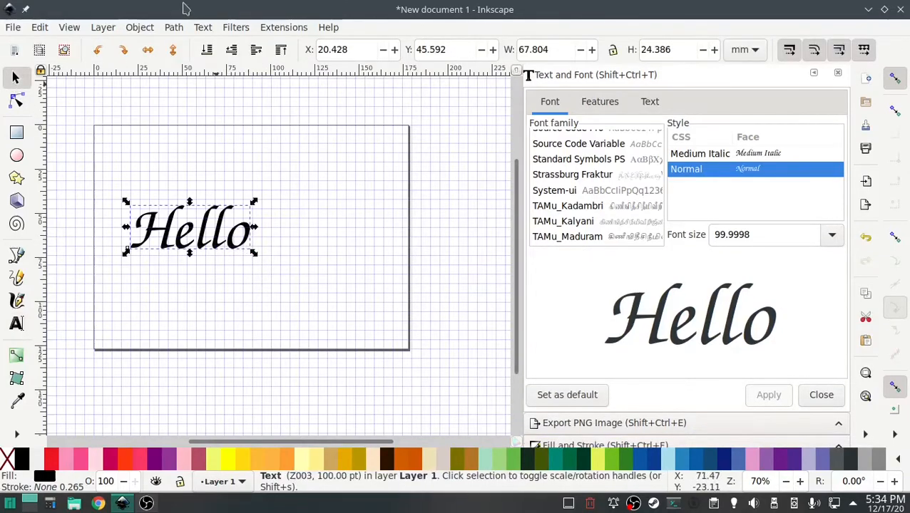
# Step: Convert the "Hello" text to paths and run Ink/Stitch's Break Apart Fill Objects on it with the Simple method
pyautogui.click(177, 27)
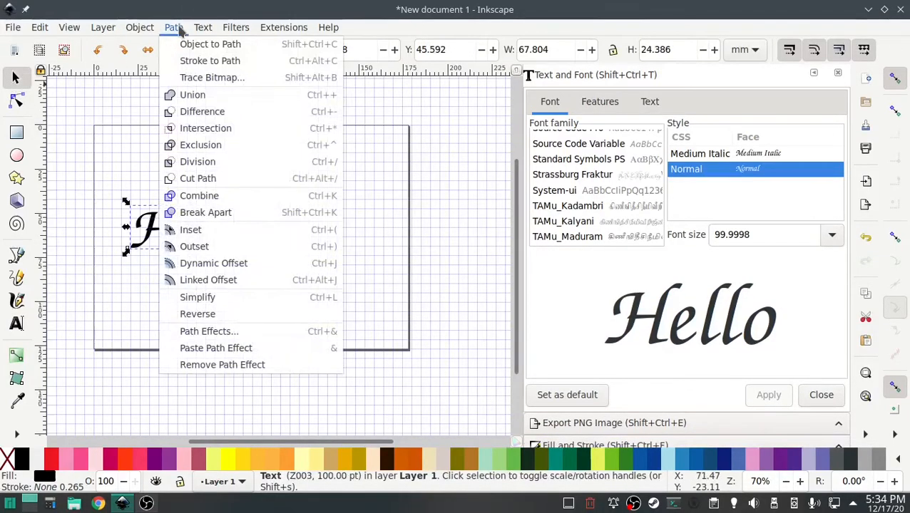
pyautogui.click(202, 45)
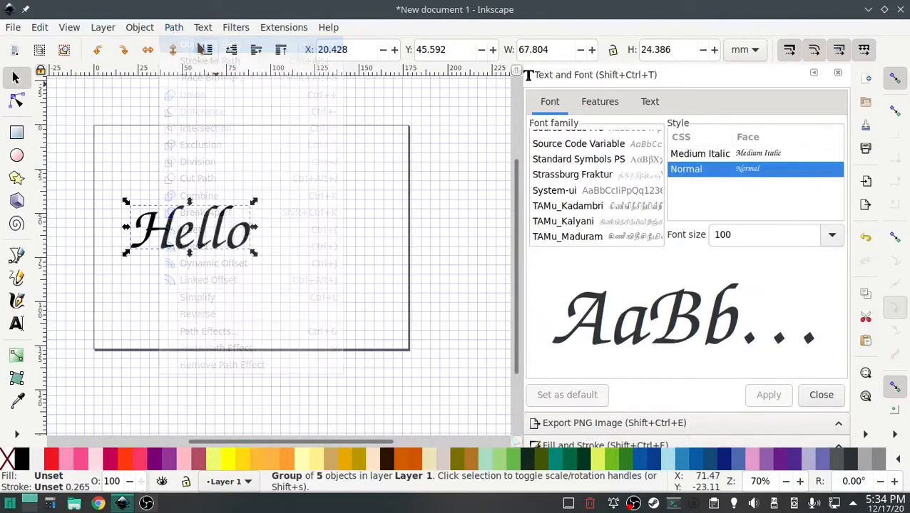
pyautogui.click(285, 28)
pyautogui.moveTo(324, 195)
pyautogui.moveTo(520, 212)
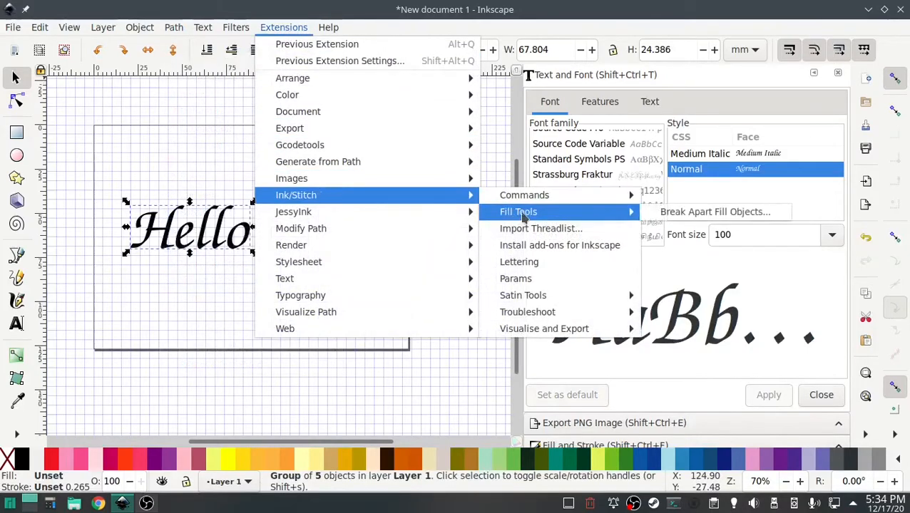
pyautogui.click(713, 212)
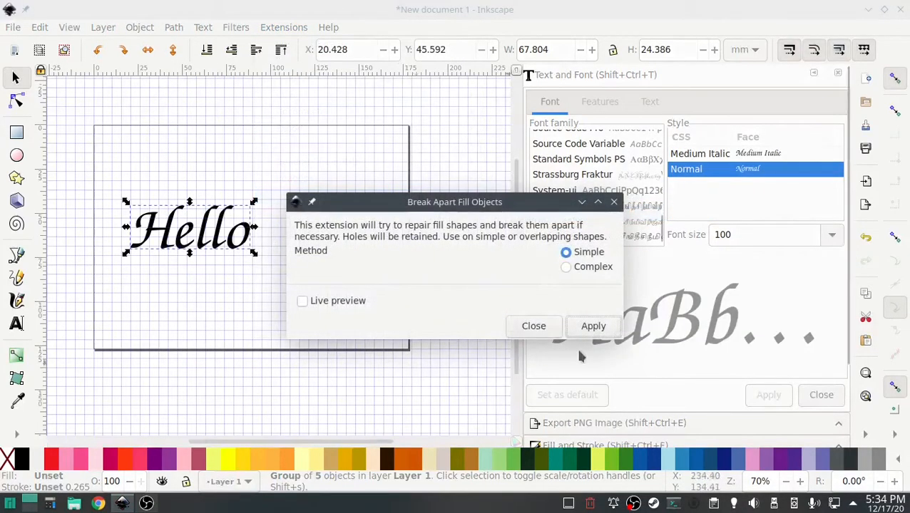
pyautogui.click(610, 330)
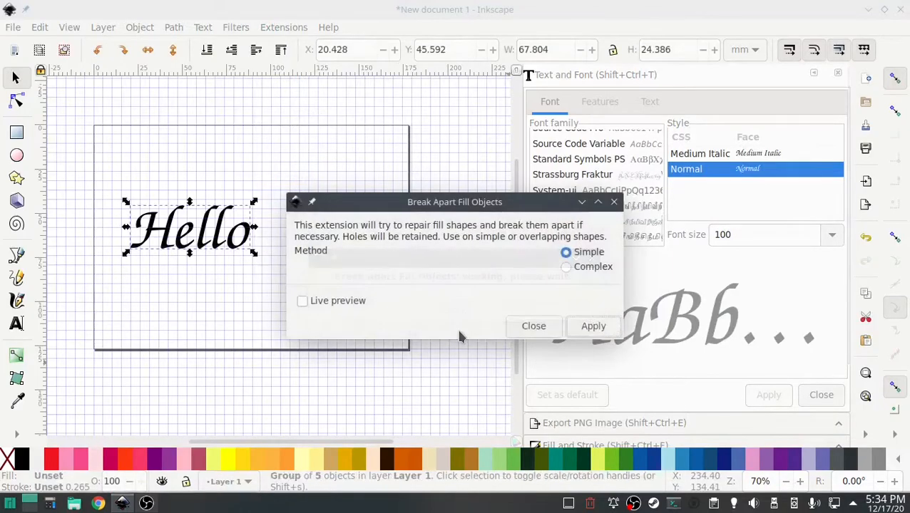
pyautogui.click(520, 330)
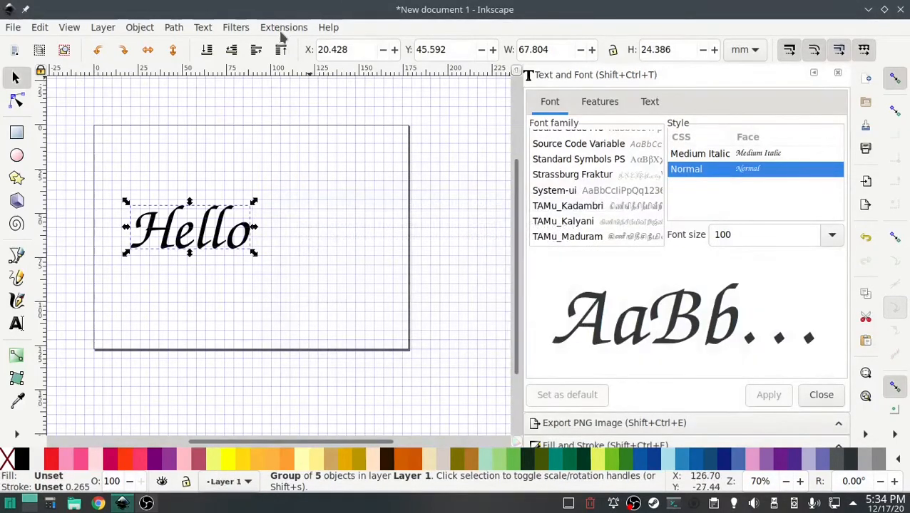
# Step: Check the converted "Hello" lettering for invalid shapes with Ink/Stitch's troubleshooting command
pyautogui.click(282, 27)
pyautogui.moveTo(306, 195)
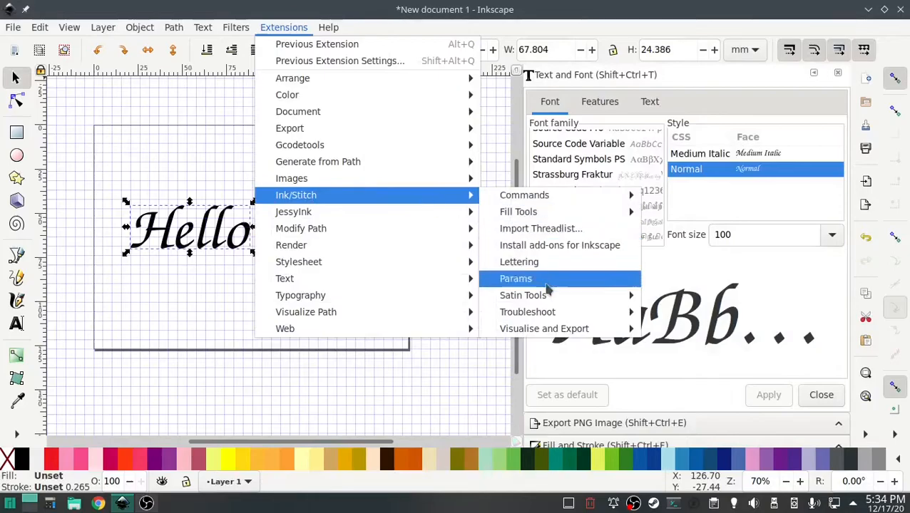
pyautogui.moveTo(542, 312)
pyautogui.click(673, 347)
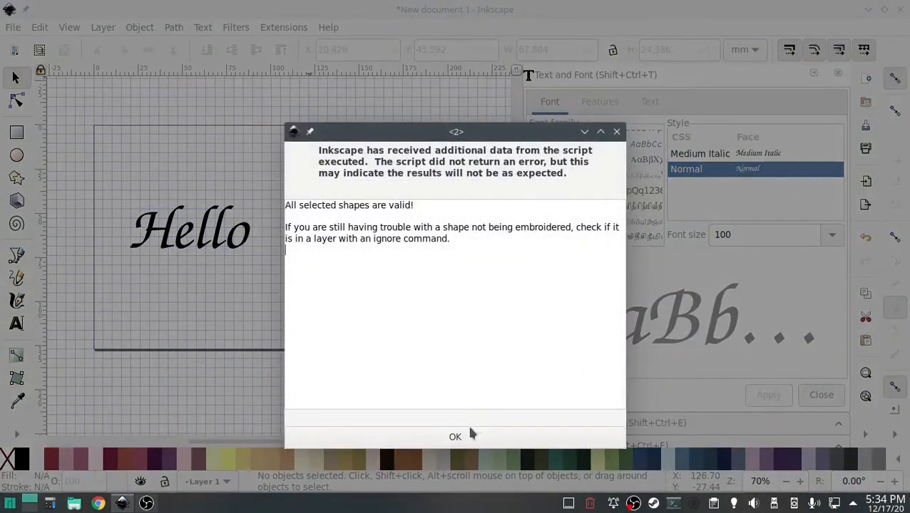
pyautogui.click(467, 435)
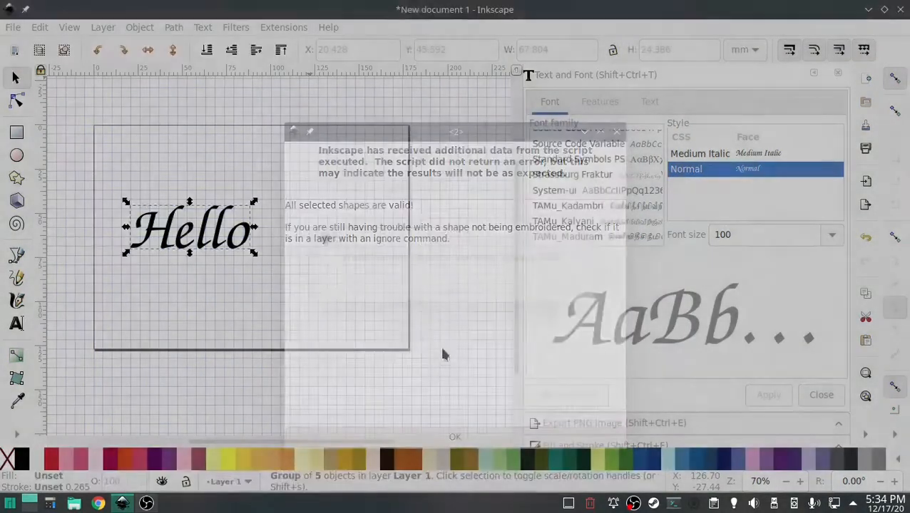
# Step: List the letter paths inside the "Hello" group in the object list and select the path of the H
pyautogui.scroll(-3, 678, 343)
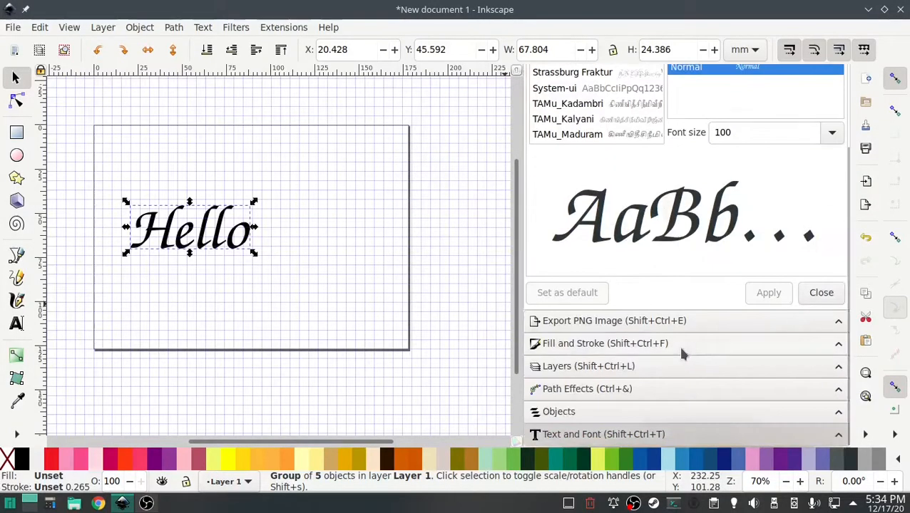
pyautogui.click(564, 412)
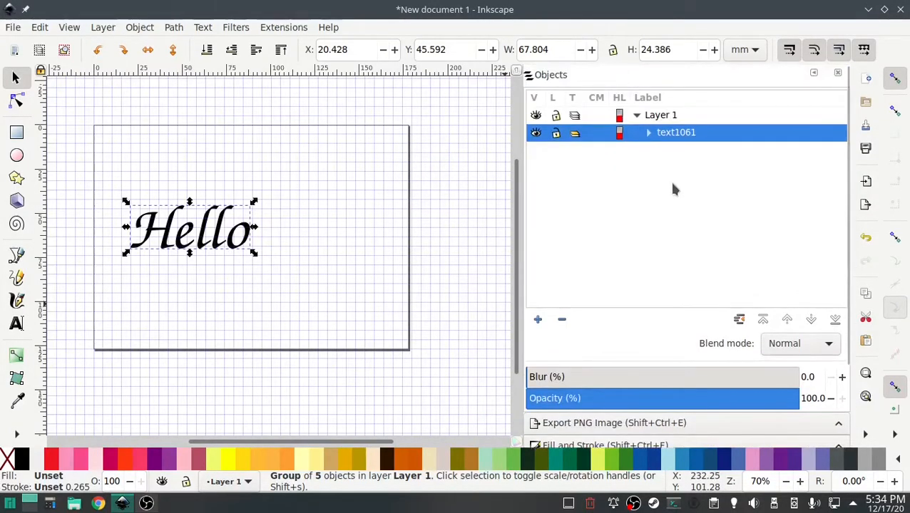
pyautogui.click(647, 133)
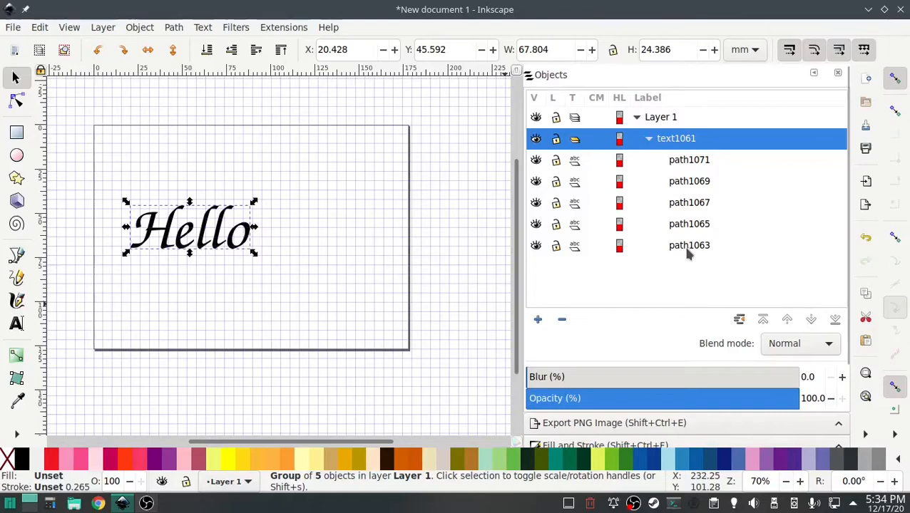
pyautogui.click(688, 247)
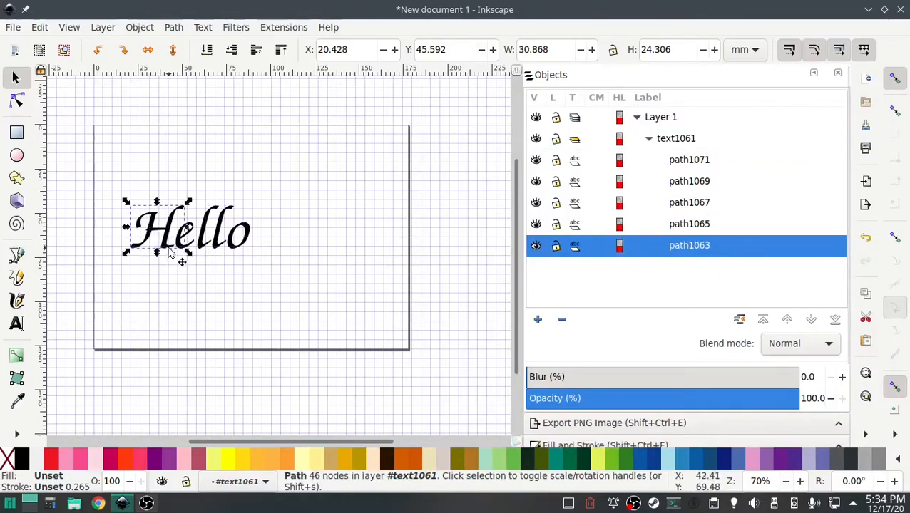
pyautogui.scroll(3, 164, 249)
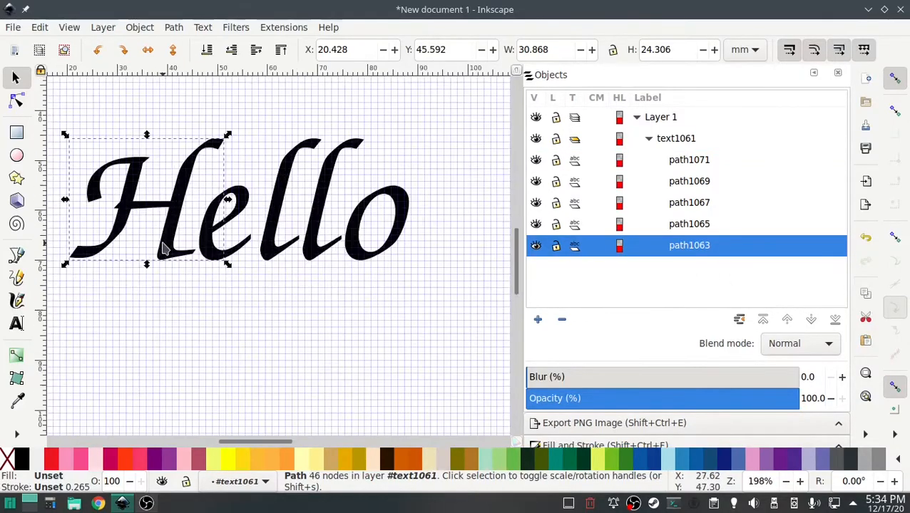
pyautogui.moveTo(227, 288); pyautogui.dragTo(318, 292)
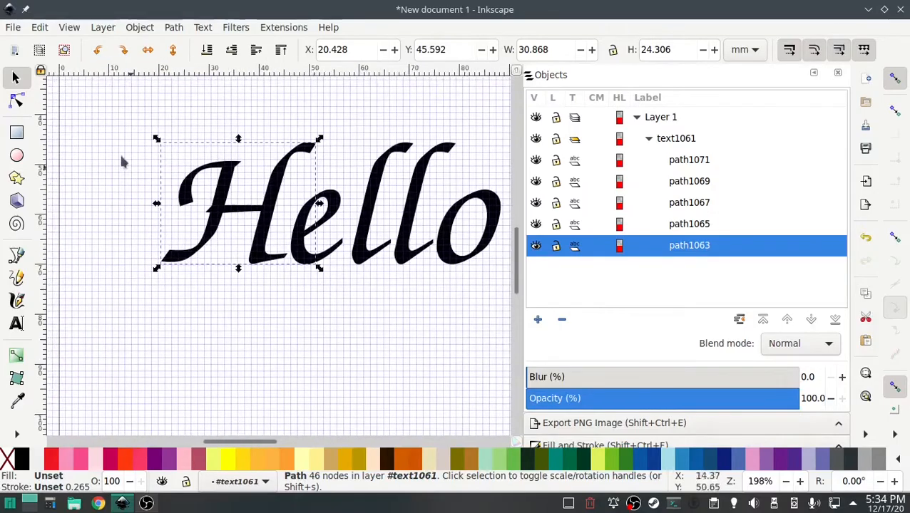
# Step: Silence desktop notifications by enabling Do not disturb for 4 hours
pyautogui.click(69, 29)
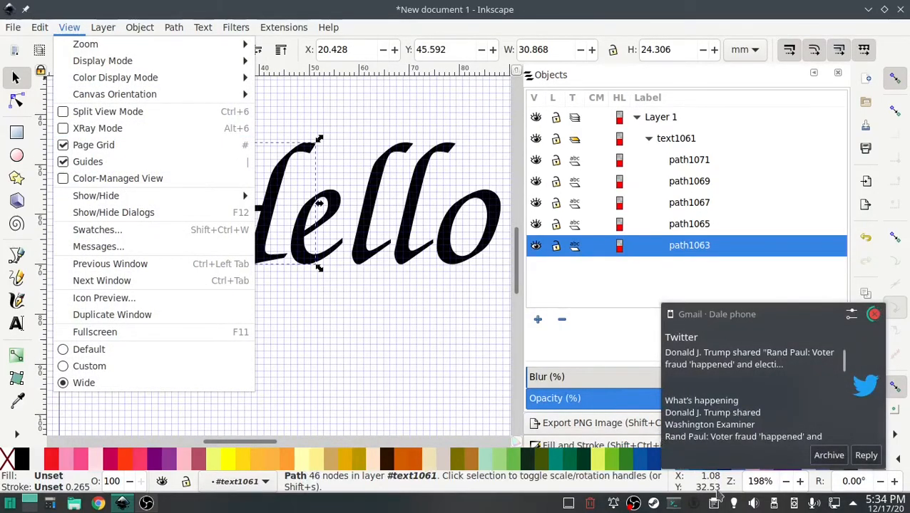
pyautogui.click(616, 505)
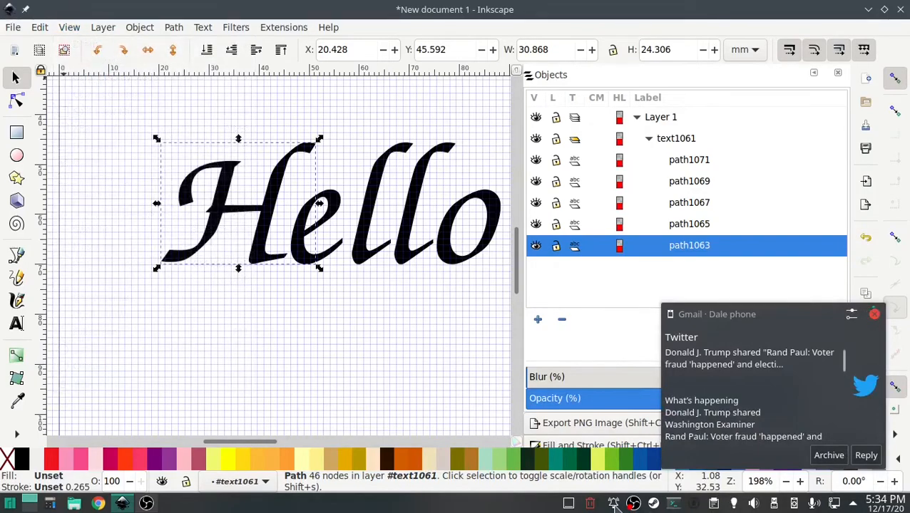
pyautogui.click(614, 505)
pyautogui.click(595, 240)
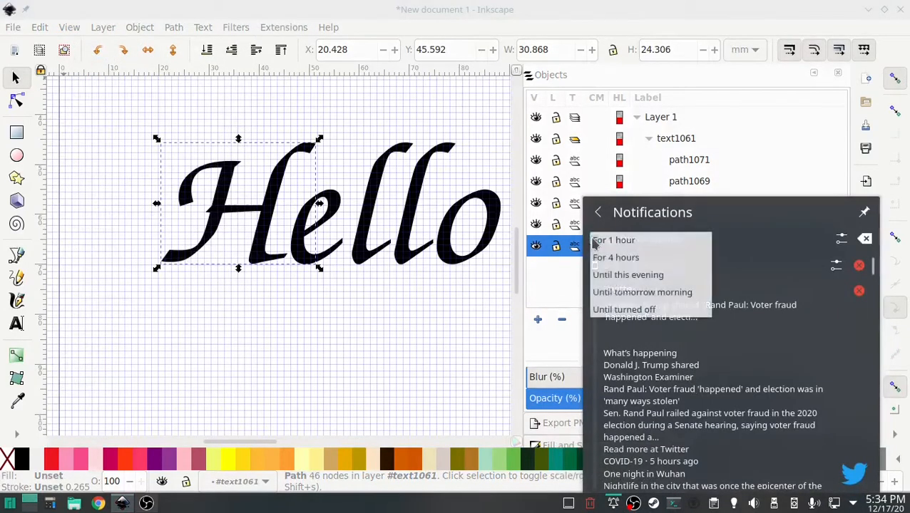
pyautogui.click(606, 258)
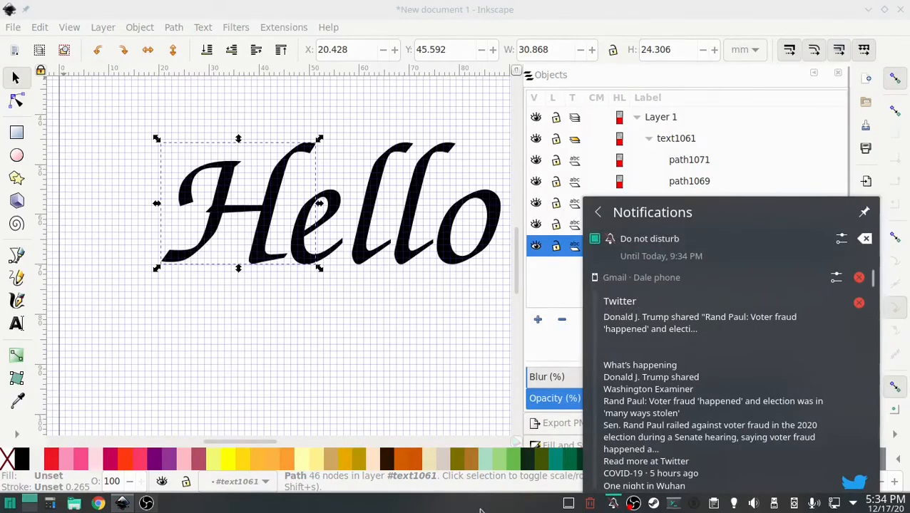
pyautogui.click(614, 504)
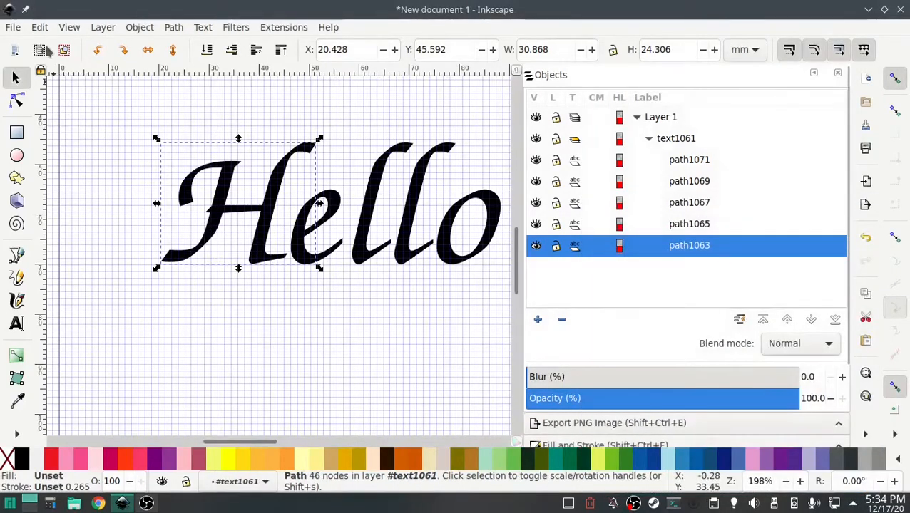
# Step: Hide the page grid and raise the H path to the top of the "Hello" group
pyautogui.click(69, 27)
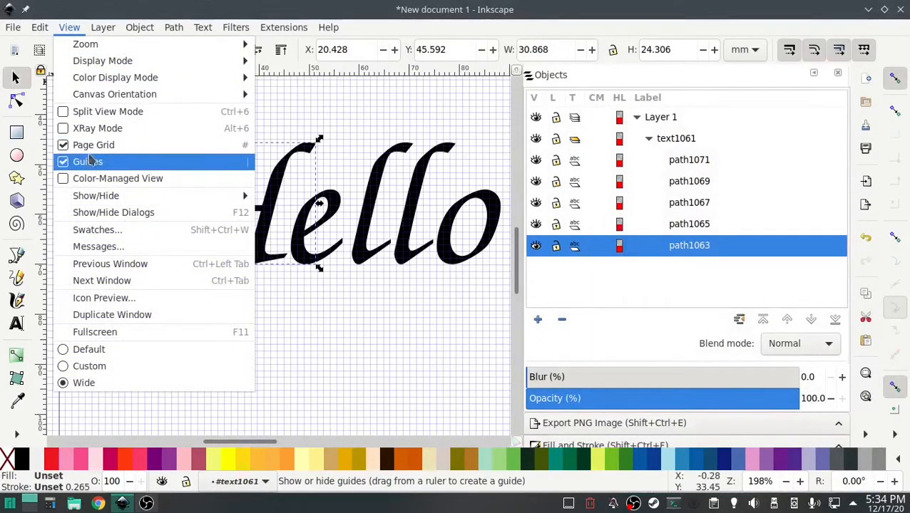
pyautogui.click(93, 144)
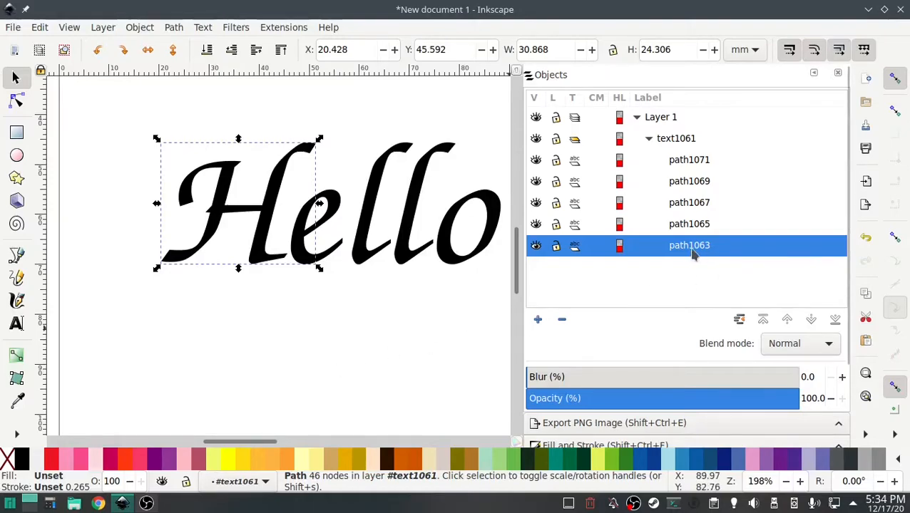
pyautogui.click(763, 319)
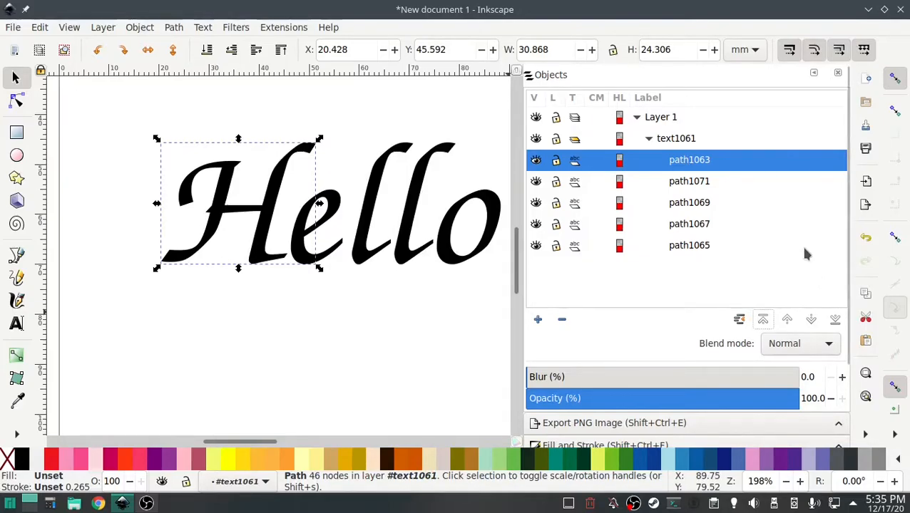
# Step: Duplicate the H path twice and move the topmost copy below the word, to about X 4.2 mm, Y 75.8 mm
pyautogui.hotkey('ctrl', 'd')
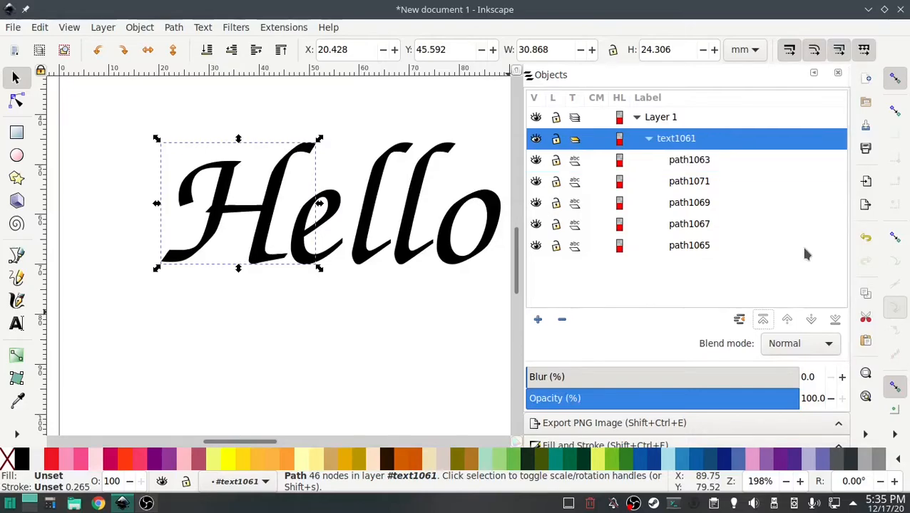
pyautogui.hotkey('ctrl', 'd')
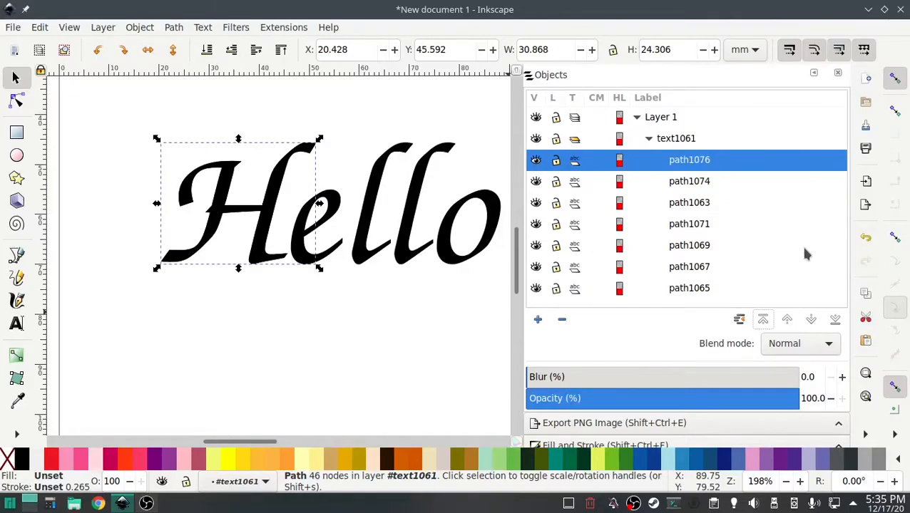
pyautogui.click(704, 203)
pyautogui.click(699, 182)
pyautogui.click(688, 163)
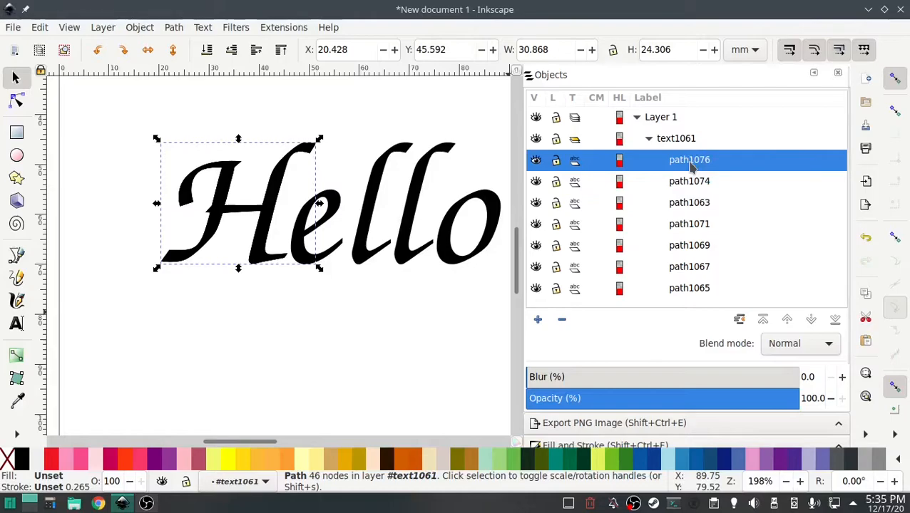
pyautogui.moveTo(267, 266); pyautogui.dragTo(182, 418)
pyautogui.click(332, 308)
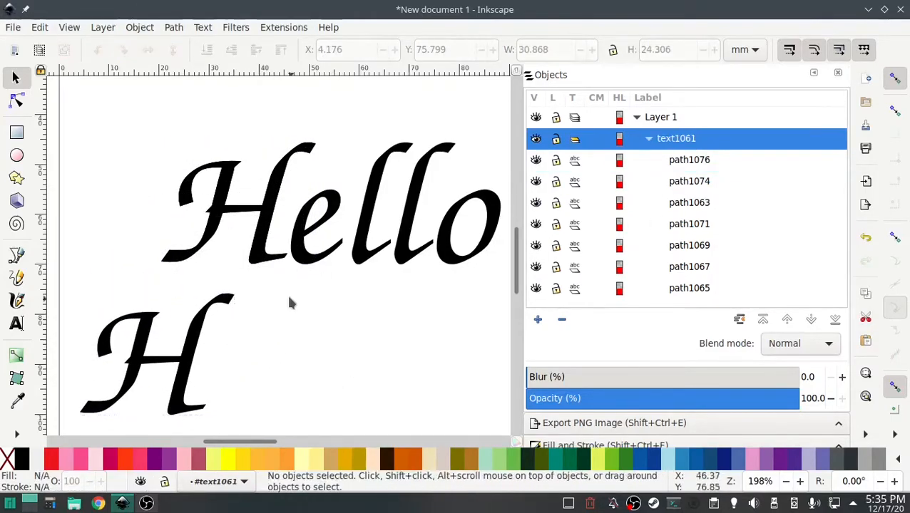
# Step: Identify the two H duplicates by selecting each one and toggling the visibility of the moved copy
pyautogui.click(688, 182)
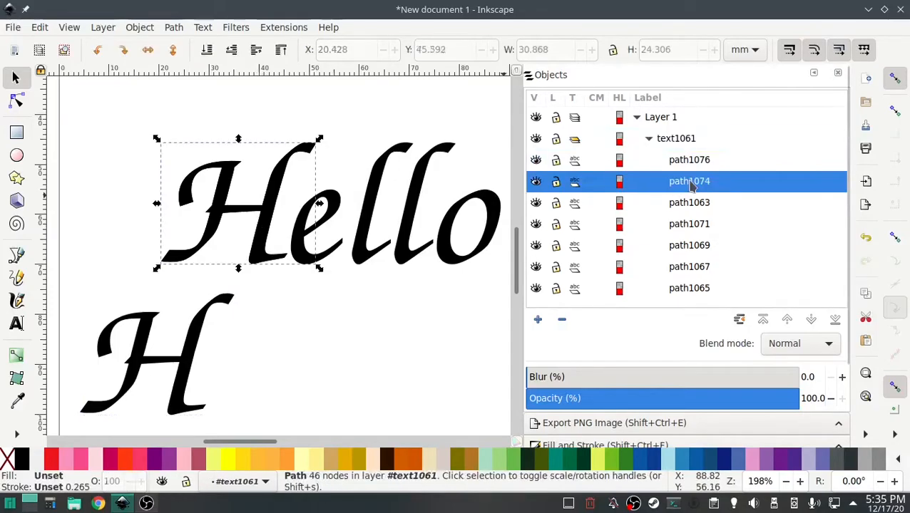
pyautogui.click(688, 160)
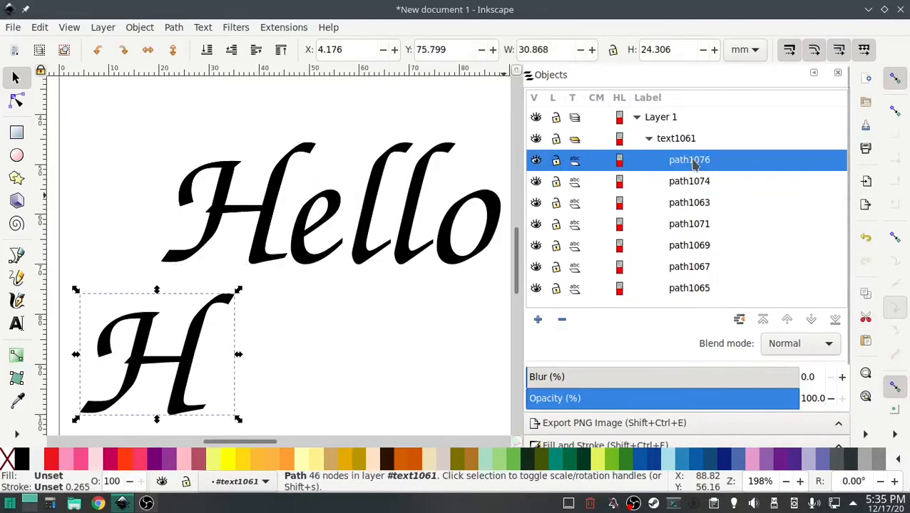
pyautogui.click(535, 160)
pyautogui.click(535, 160)
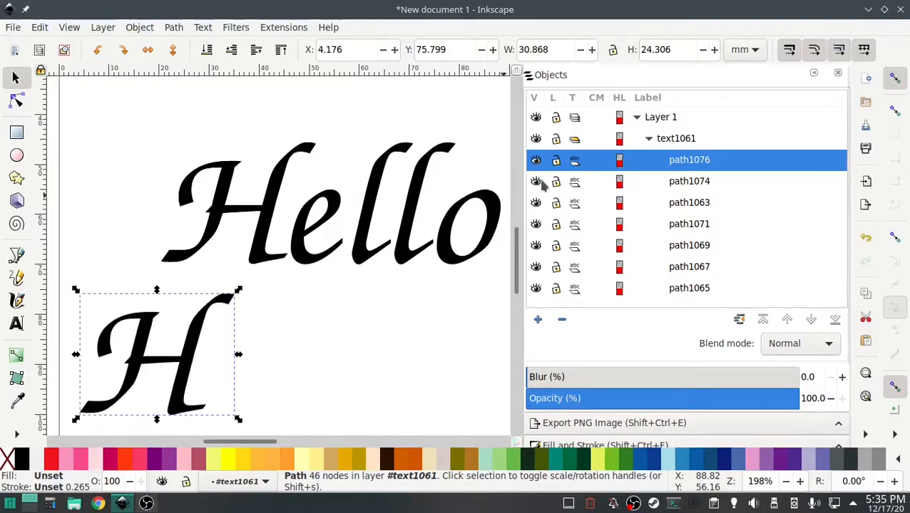
# Step: Make the original H (path1063) a silver-grey shadow offset about 0.9 mm right and down, hiding the overlying copy path1074 only while editing
pyautogui.click(657, 189)
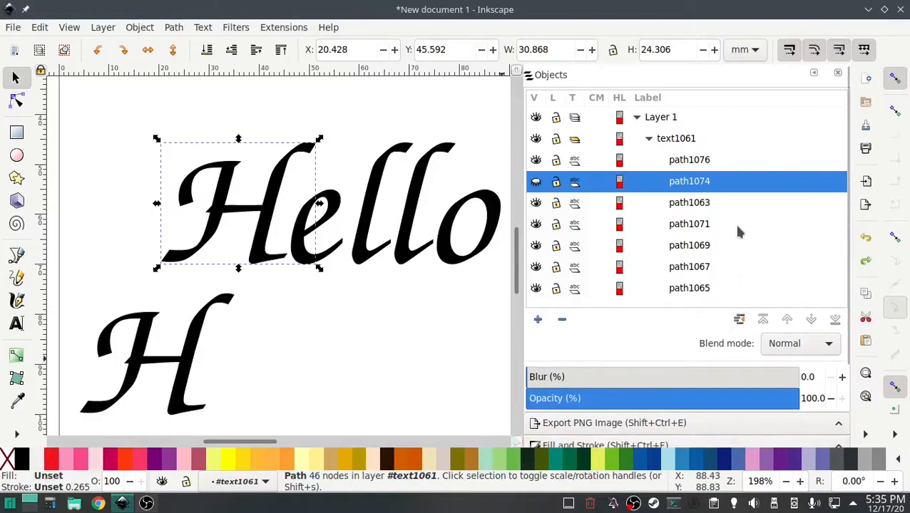
pyautogui.click(695, 206)
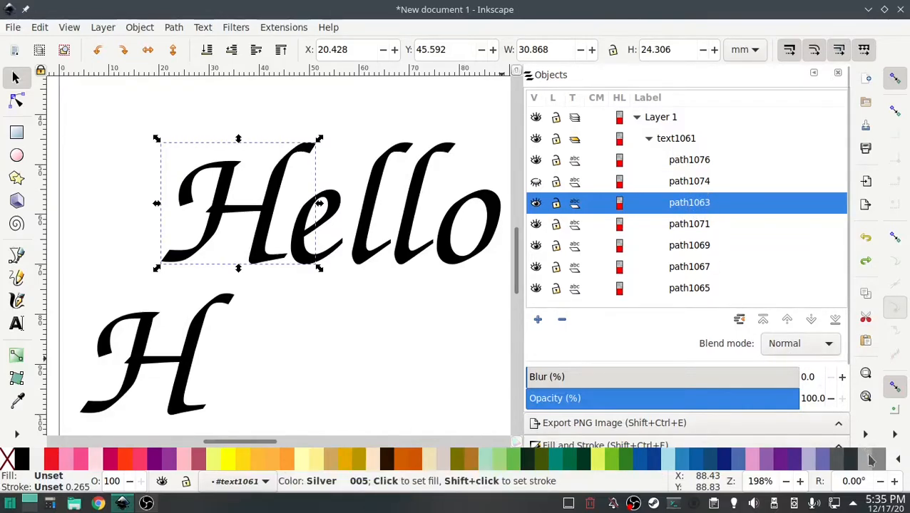
pyautogui.click(869, 461)
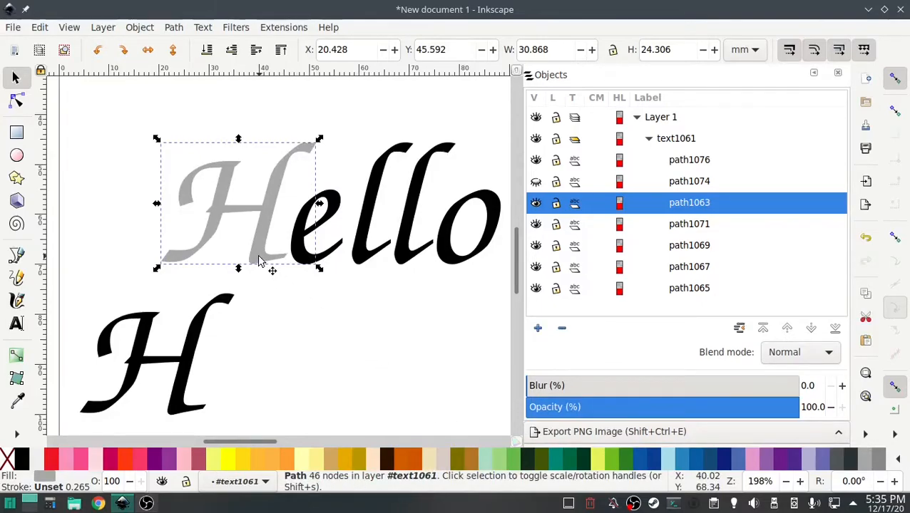
pyautogui.moveTo(262, 262); pyautogui.dragTo(267, 267)
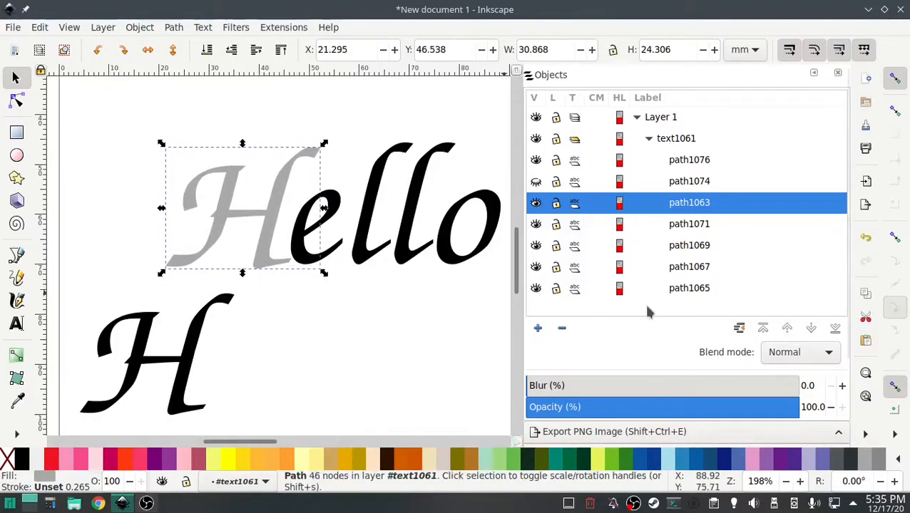
pyautogui.click(535, 181)
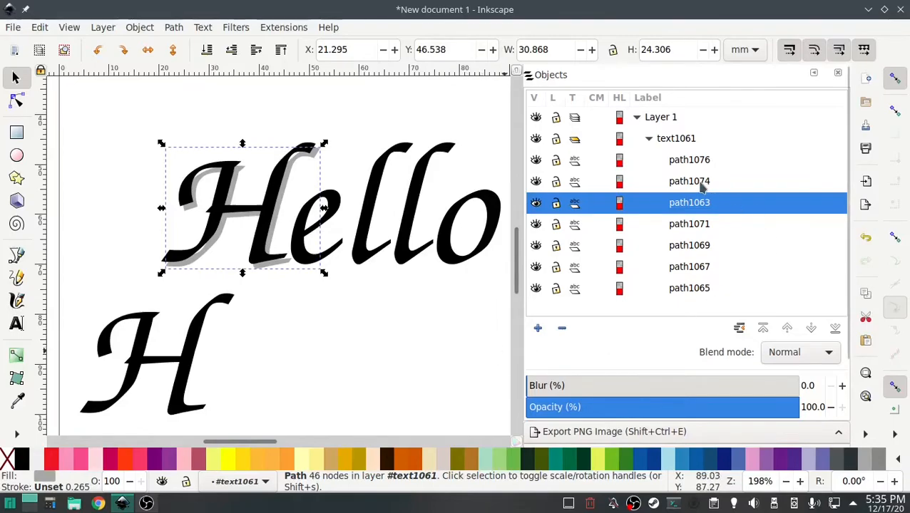
# Step: Subtract the black H copy (path1074) from the grey H shadow (path1063) with the Difference path operation
pyautogui.click(689, 181)
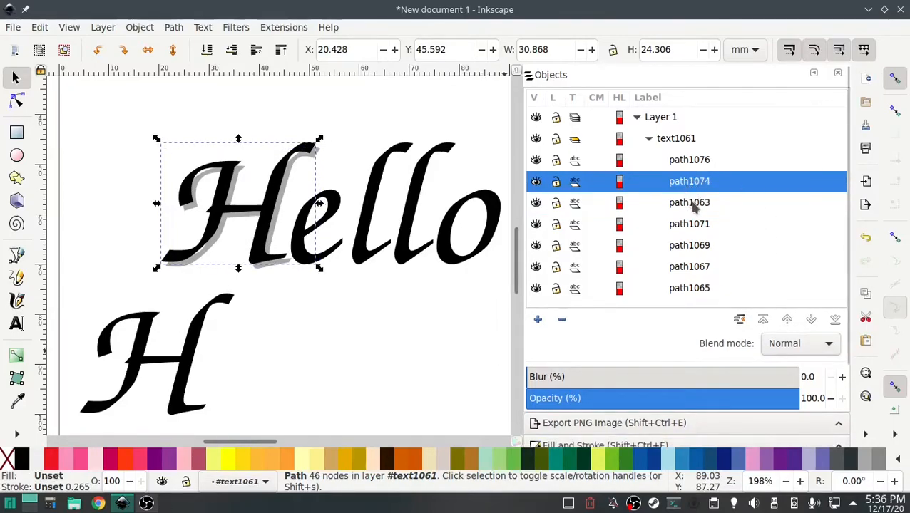
pyautogui.keyDown('shift'); pyautogui.click(693, 206); pyautogui.keyUp('shift')
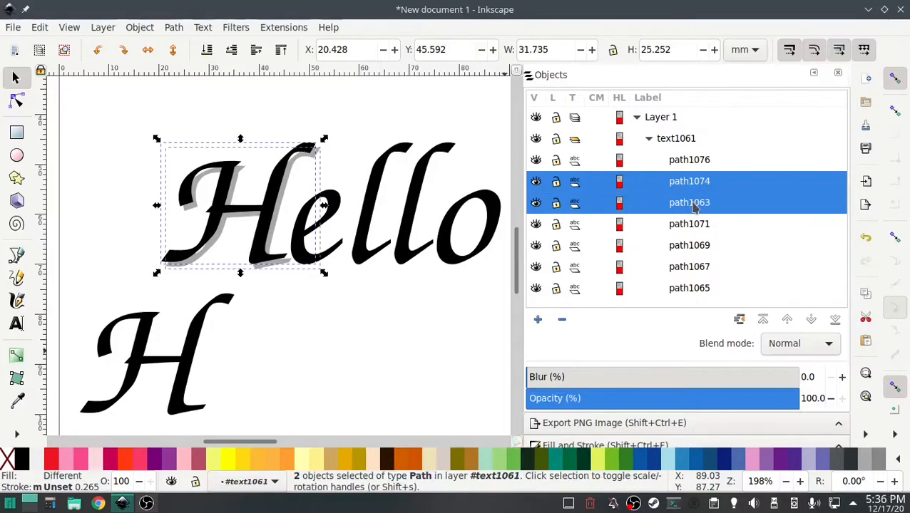
pyautogui.click(174, 27)
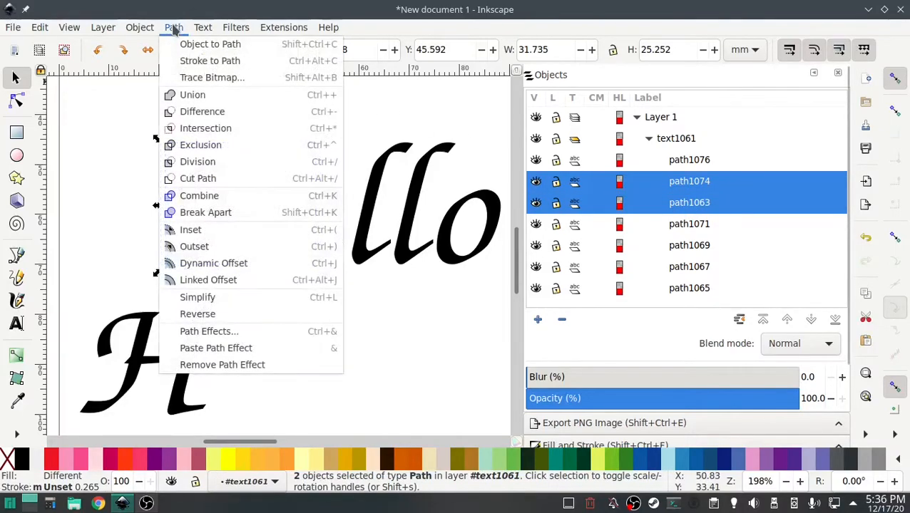
pyautogui.click(185, 112)
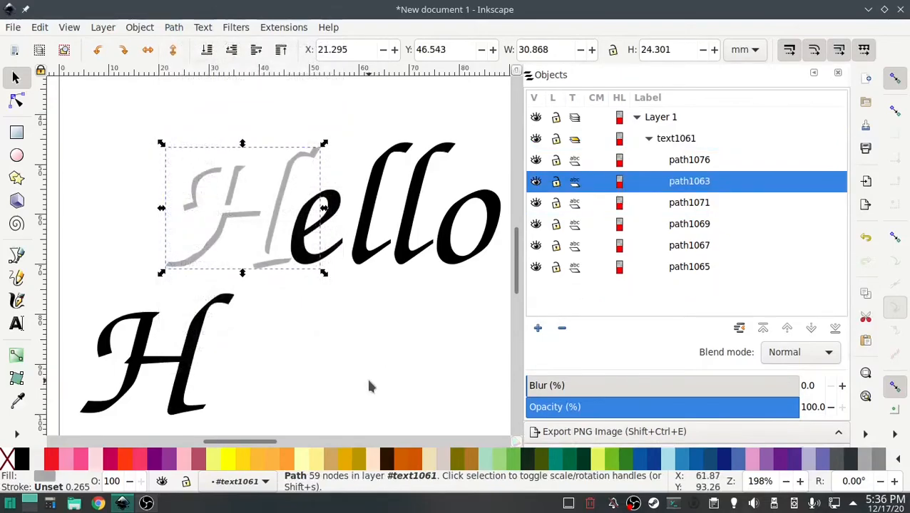
pyautogui.click(233, 382)
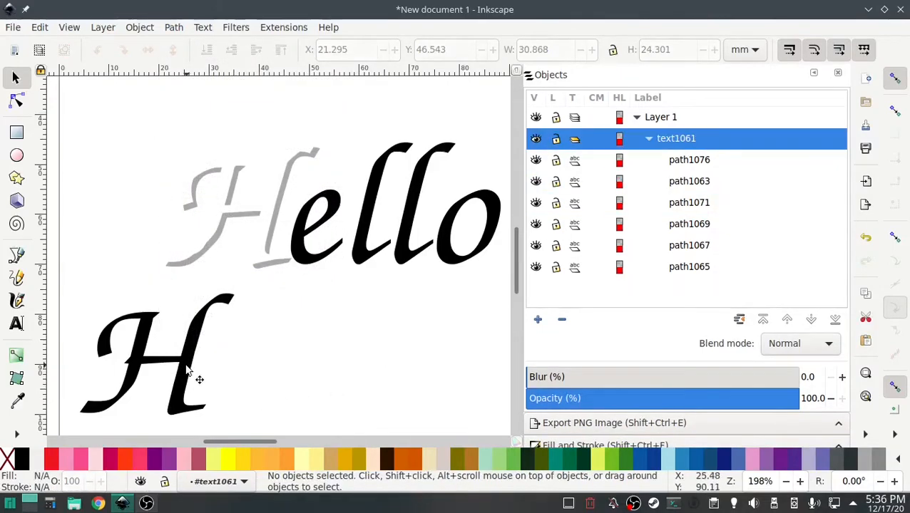
# Step: Move the spare black H from below the word onto the cut shadow, at about X 20.4 mm, Y 45.6 mm
pyautogui.click(187, 367)
pyautogui.moveTo(187, 367); pyautogui.dragTo(272, 211)
pyautogui.keyDown('ctrl'); pyautogui.scroll(2, 249, 206); pyautogui.keyUp('ctrl')
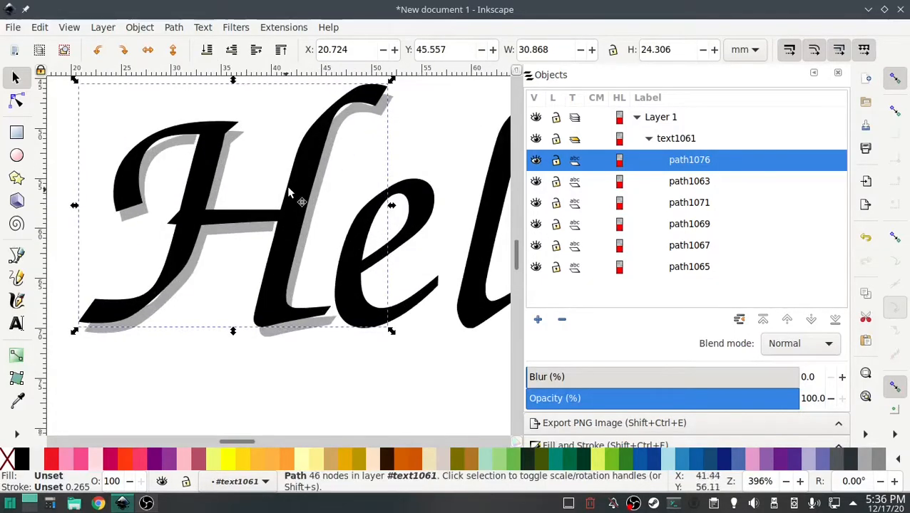
pyautogui.moveTo(294, 178); pyautogui.dragTo(293, 180)
pyautogui.click(445, 165)
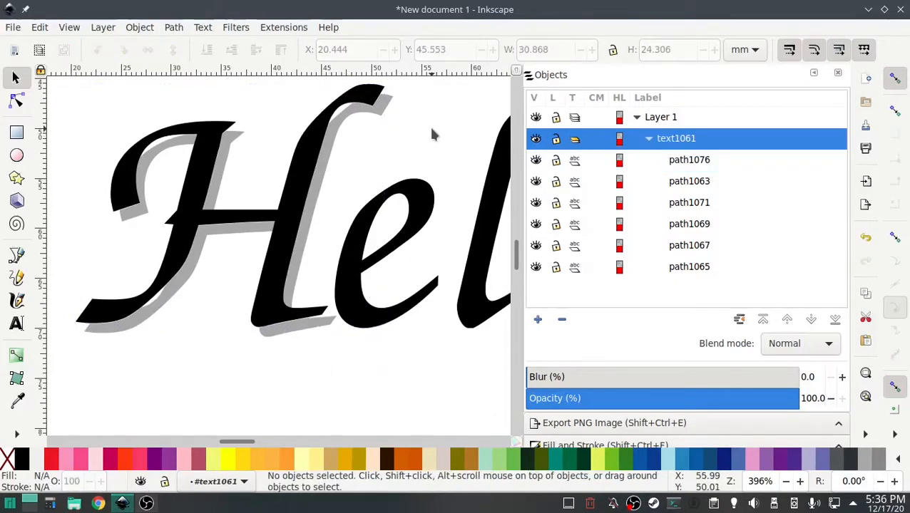
# Step: Check all lettering shapes for errors with the Ink/Stitch troubleshooting command and delete the Troubleshoot layer it adds
pyautogui.keyDown('ctrl'); pyautogui.scroll(-2, 432, 304); pyautogui.keyUp('ctrl')
pyautogui.click(284, 27)
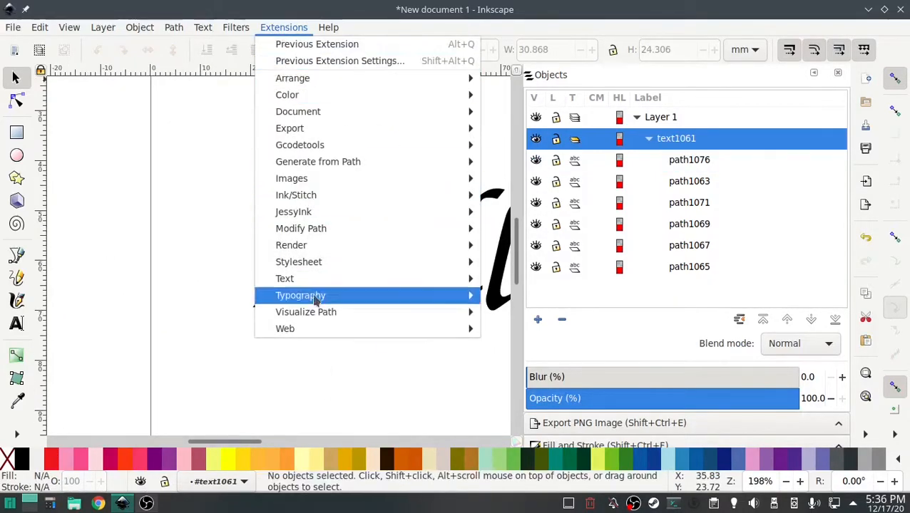
pyautogui.moveTo(311, 200)
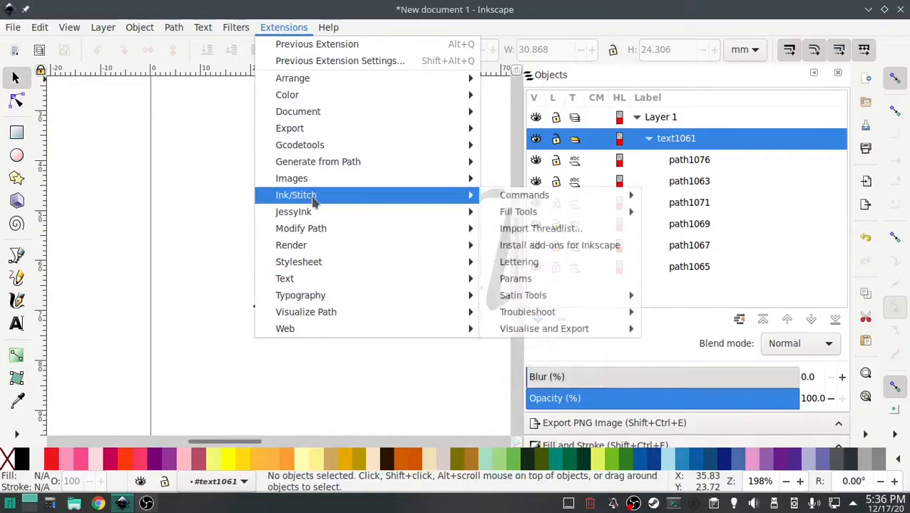
pyautogui.moveTo(542, 314)
pyautogui.click(728, 345)
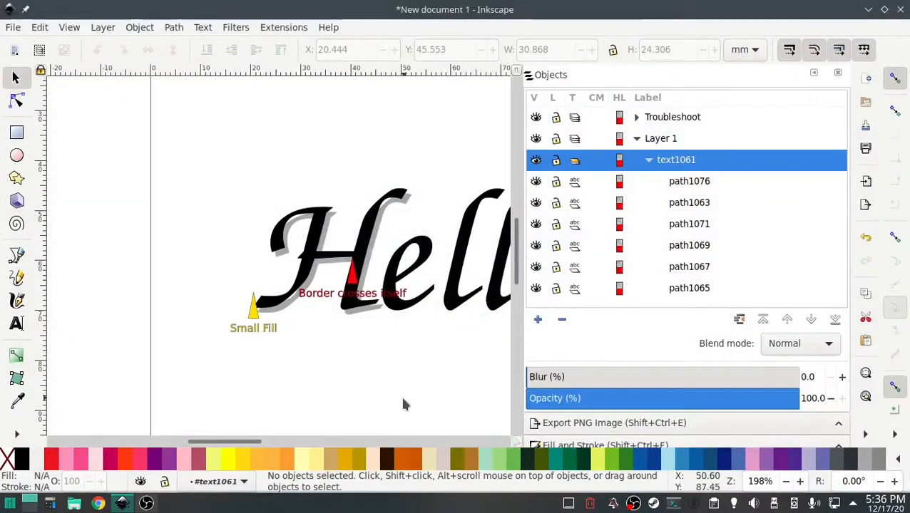
pyautogui.rightClick(665, 120)
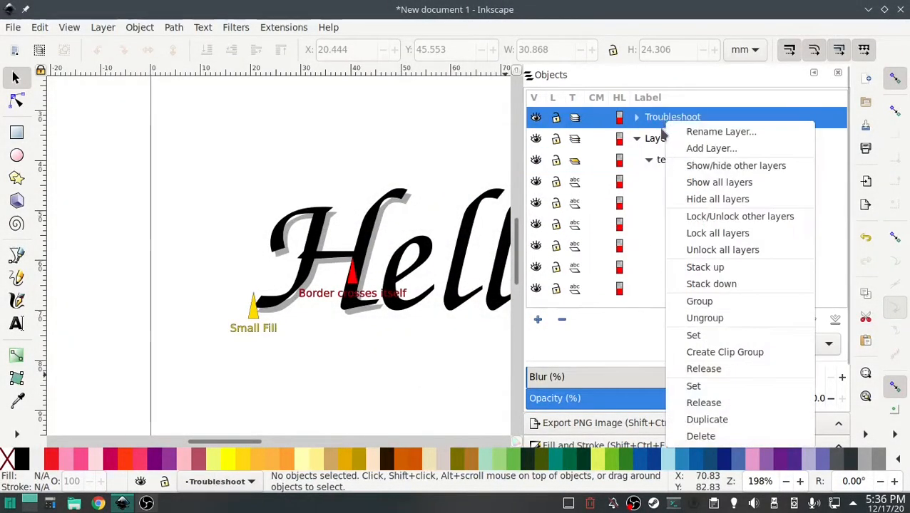
pyautogui.click(695, 438)
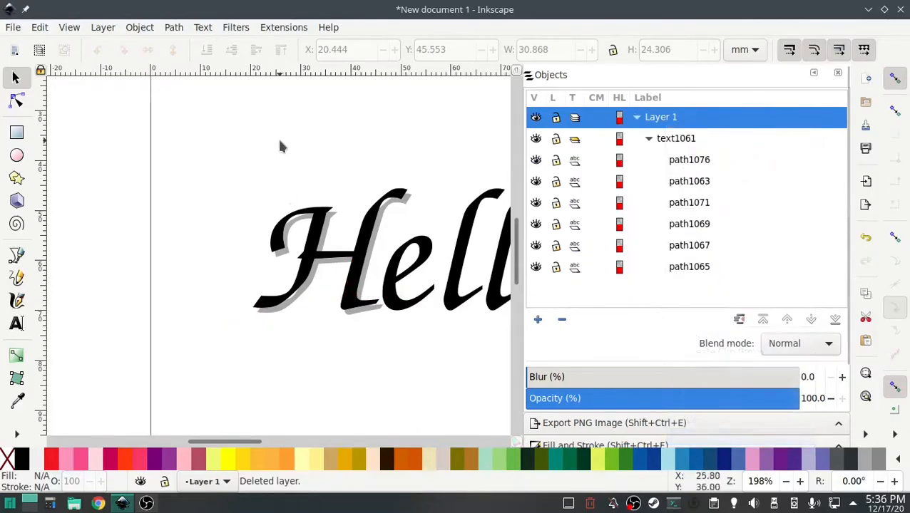
# Step: Break apart the grey H shadow (path1063) with Ink/Stitch's Break Apart Fill Objects, using the Simple method
pyautogui.click(282, 29)
pyautogui.click(281, 29)
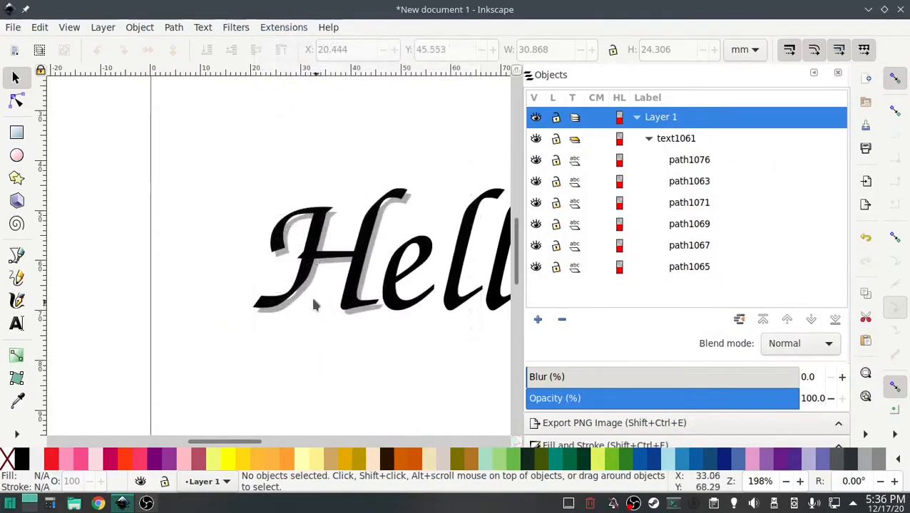
pyautogui.keyDown('ctrl'); pyautogui.scroll(4, 313, 305); pyautogui.keyUp('ctrl')
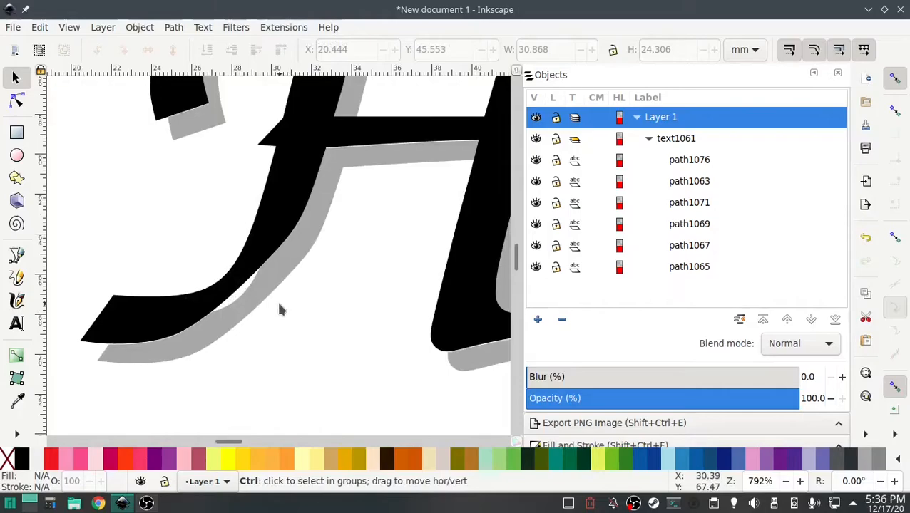
pyautogui.keyDown('ctrl'); pyautogui.scroll(-1, 292, 316); pyautogui.keyUp('ctrl')
pyautogui.keyDown('ctrl'); pyautogui.scroll(1, 292, 316); pyautogui.keyUp('ctrl')
pyautogui.keyDown('ctrl'); pyautogui.scroll(1, 295, 325); pyautogui.keyUp('ctrl')
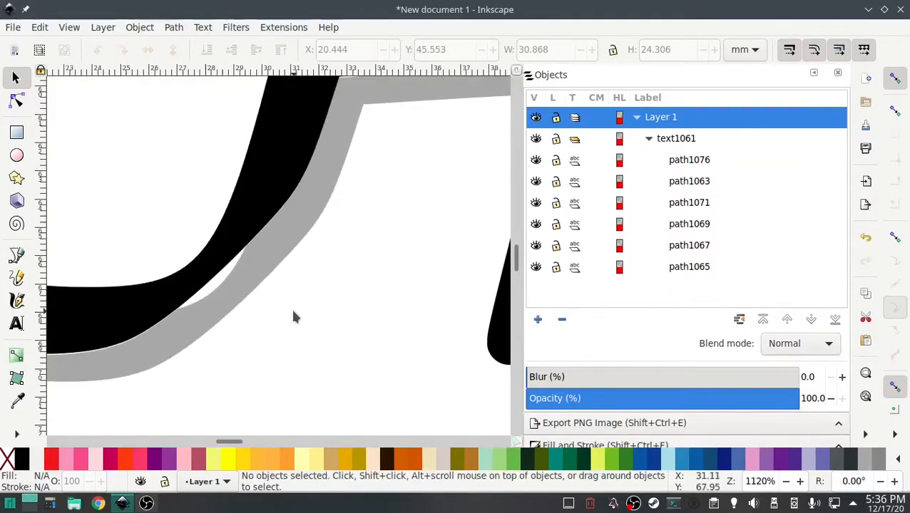
pyautogui.press('ctrl')
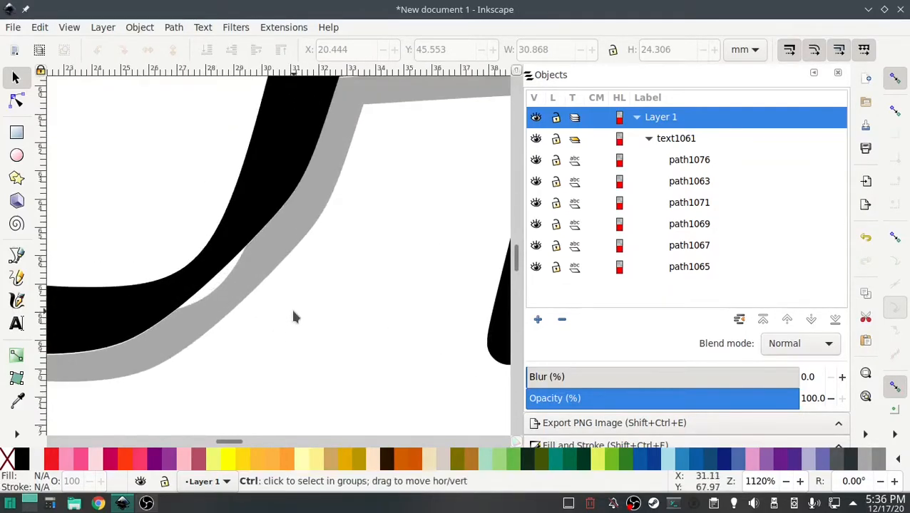
pyautogui.keyDown('ctrl'); pyautogui.click(301, 216); pyautogui.keyUp('ctrl')
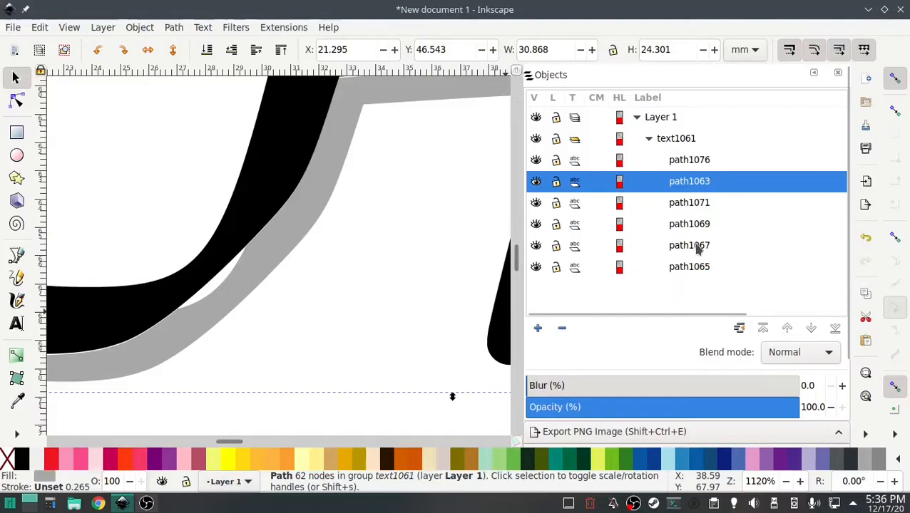
pyautogui.click(284, 28)
pyautogui.moveTo(388, 197)
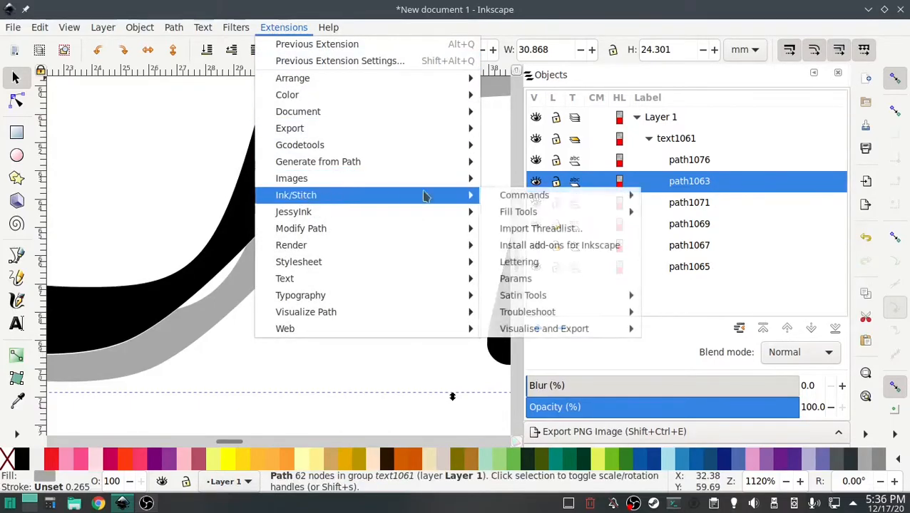
pyautogui.moveTo(571, 212)
pyautogui.click(703, 212)
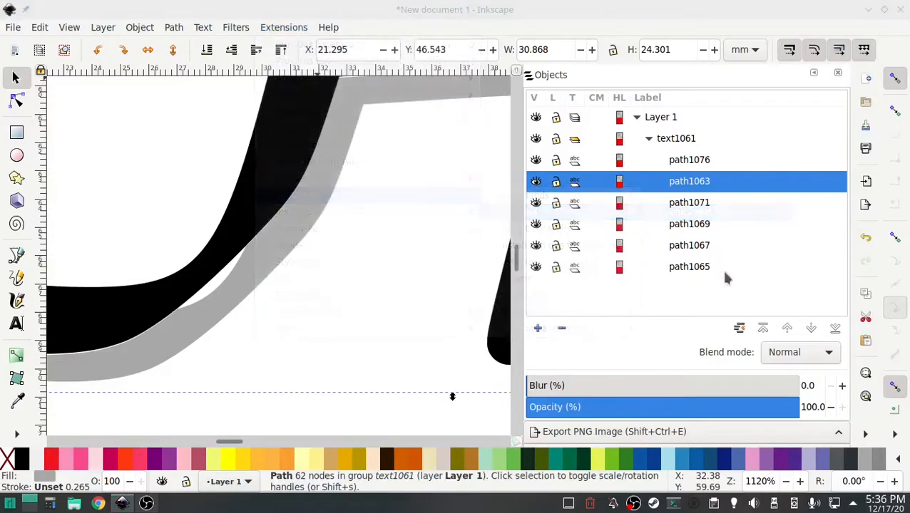
pyautogui.click(593, 325)
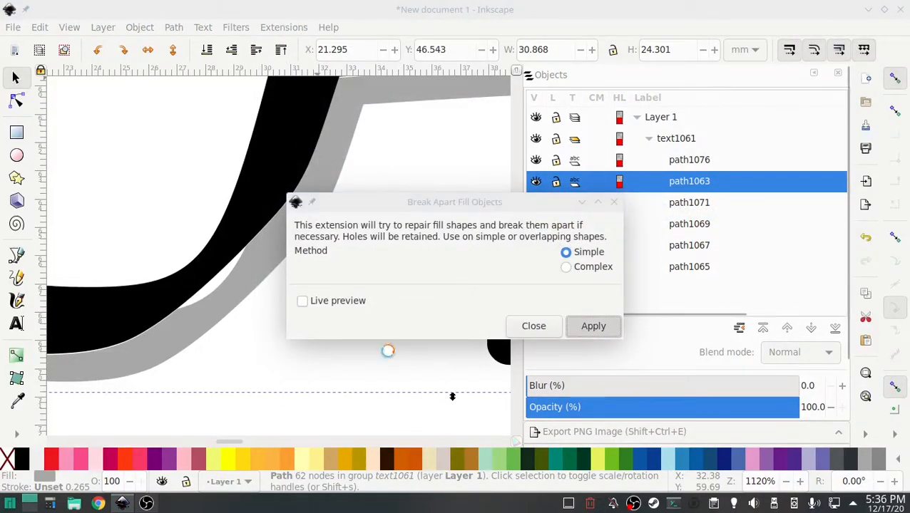
pyautogui.click(534, 327)
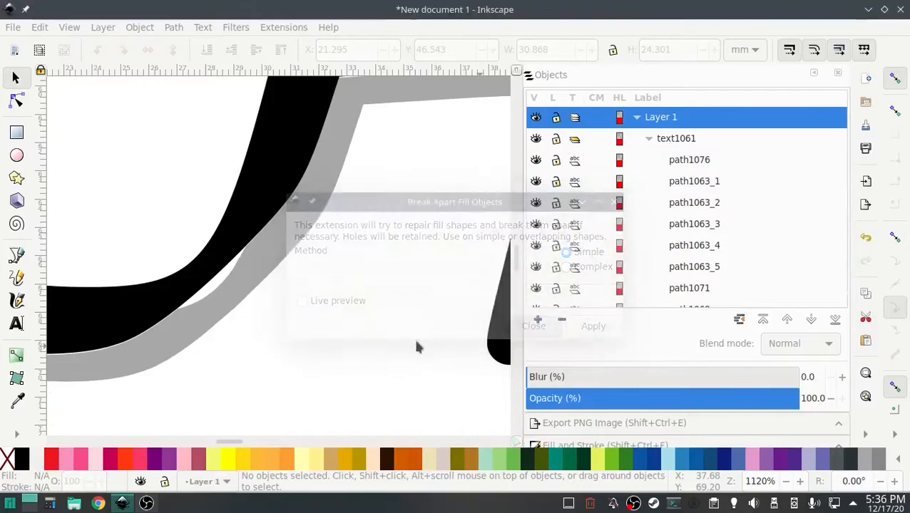
# Step: Rerun the Ink/Stitch troubleshooting check on the lettering with the separated shadow pieces and dismiss its report
pyautogui.scroll(-3, 340, 321)
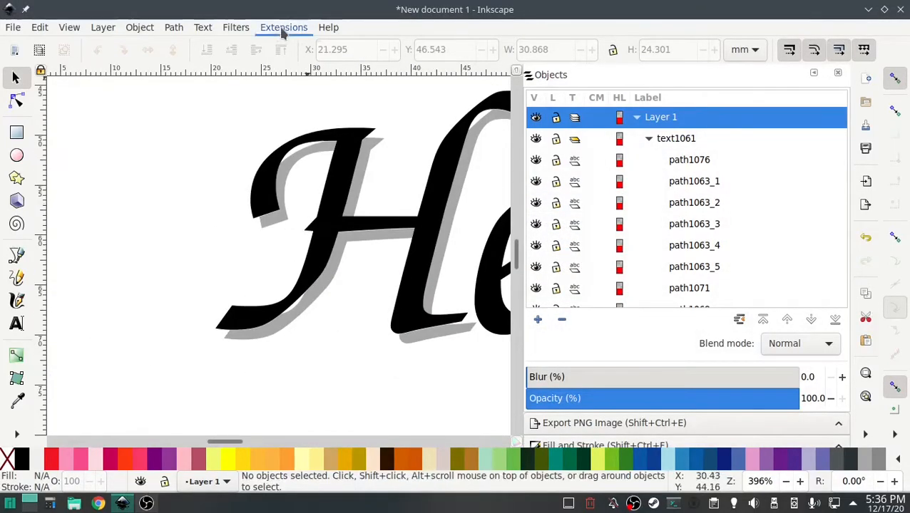
pyautogui.click(283, 30)
pyautogui.moveTo(325, 196)
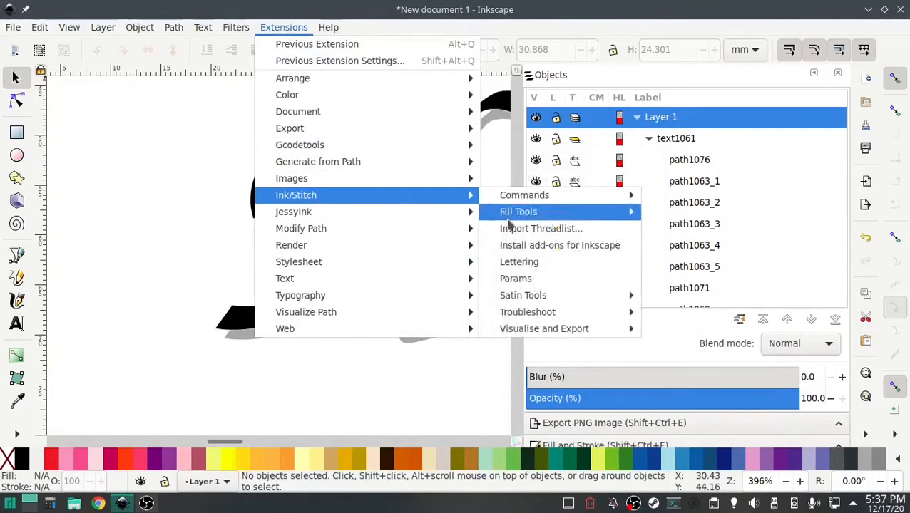
pyautogui.moveTo(527, 312)
pyautogui.click(687, 344)
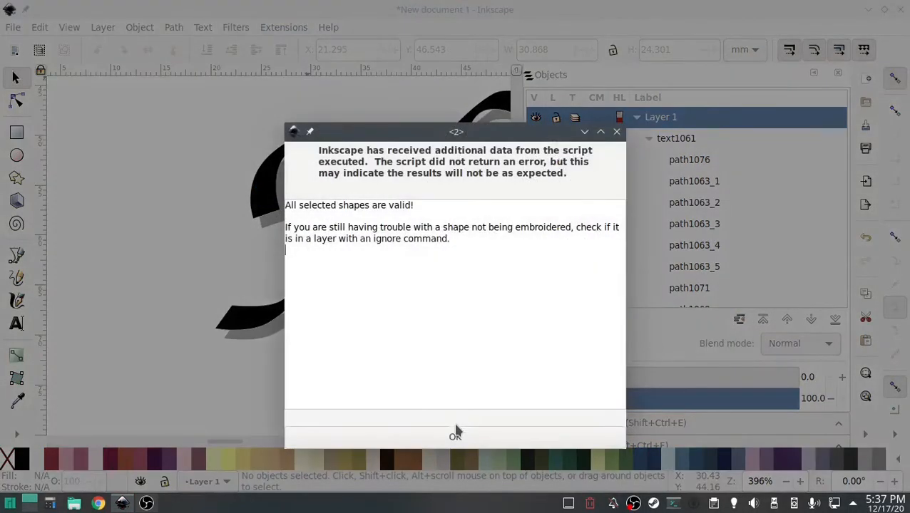
pyautogui.click(451, 429)
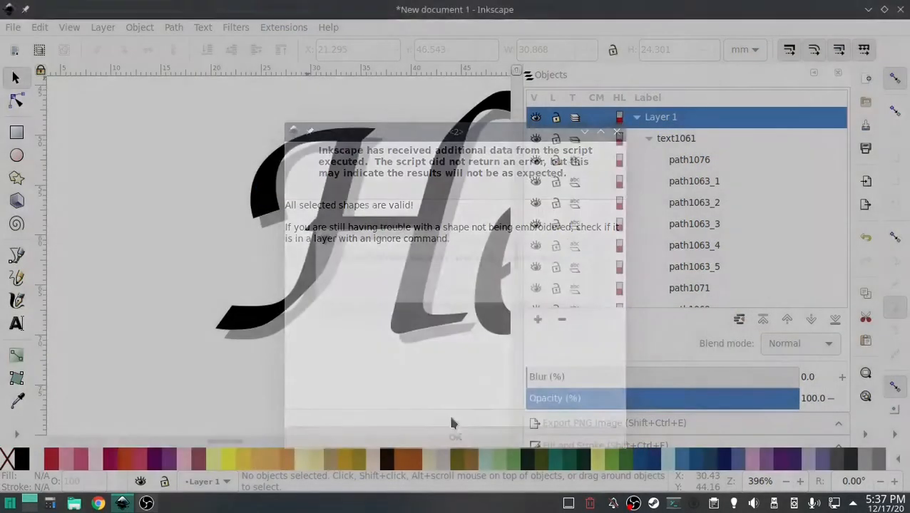
# Step: Raise the letter e path (path1065) to the top of the "Hello" group
pyautogui.moveTo(441, 405); pyautogui.dragTo(283, 400)
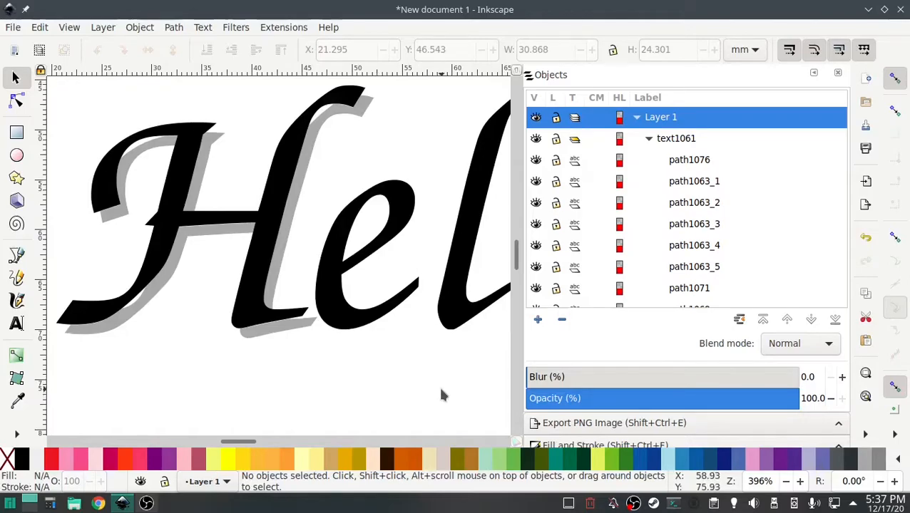
pyautogui.scroll(-3, 684, 258)
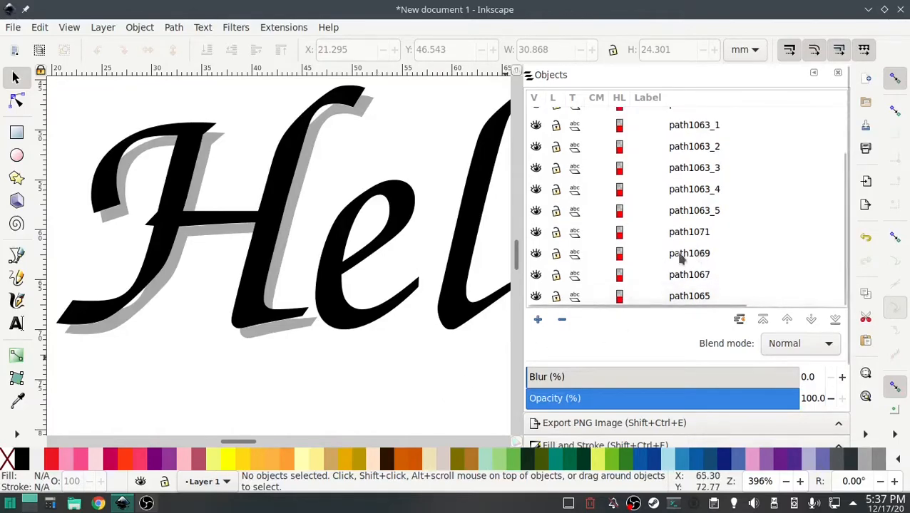
pyautogui.keyDown('ctrl'); pyautogui.click(342, 318); pyautogui.keyUp('ctrl')
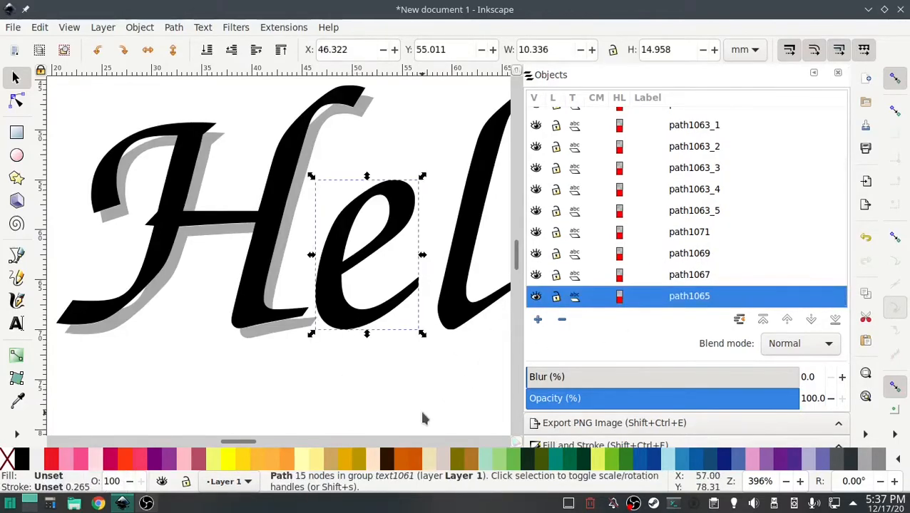
pyautogui.click(762, 320)
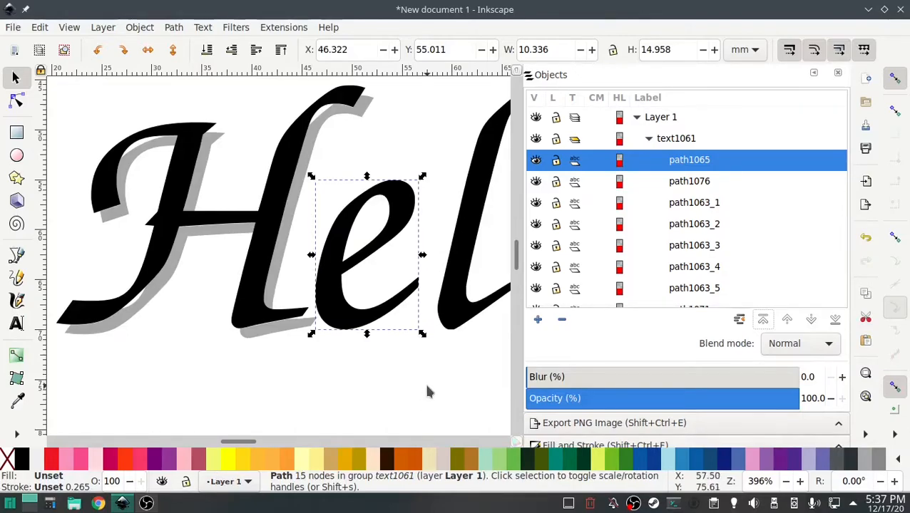
# Step: Duplicate the e path twice and move the topmost copy below the word, to about X 29.4 mm, Y 73.4 mm
pyautogui.hotkey('ctrl', 'd')
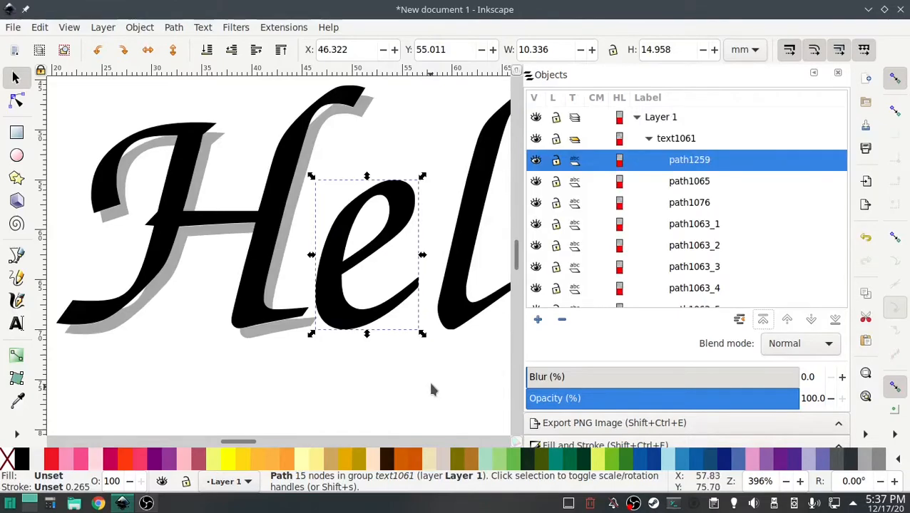
pyautogui.hotkey('ctrl', 'd')
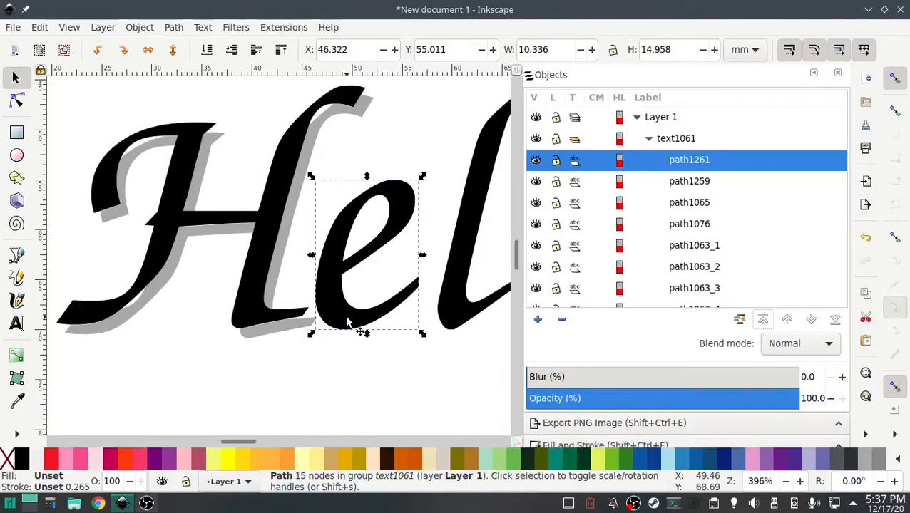
pyautogui.moveTo(348, 322); pyautogui.dragTo(173, 385)
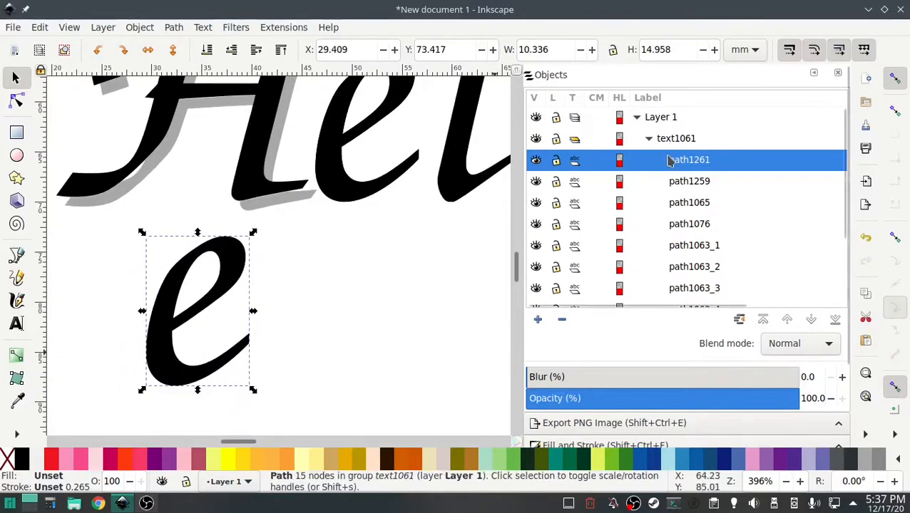
# Step: Hide the overlying e copy (path1259) and make the original e (path1065) a silver shadow offset about 0.5 mm right and 0.4 mm down
pyautogui.click(681, 184)
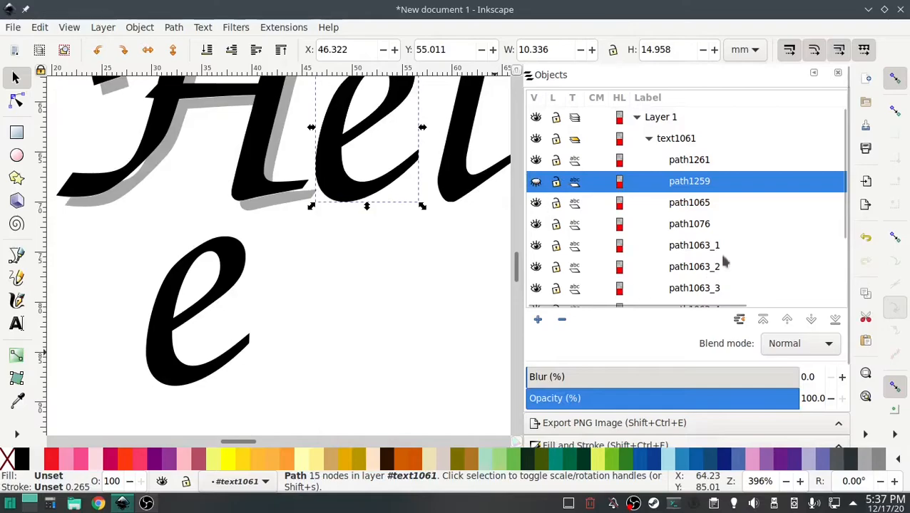
pyautogui.click(686, 204)
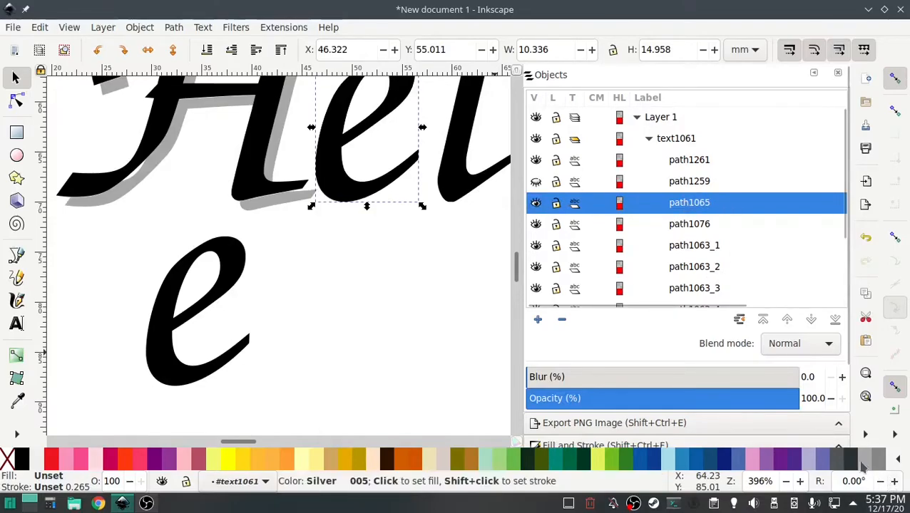
pyautogui.click(36, 458)
pyautogui.moveTo(337, 194); pyautogui.dragTo(343, 194)
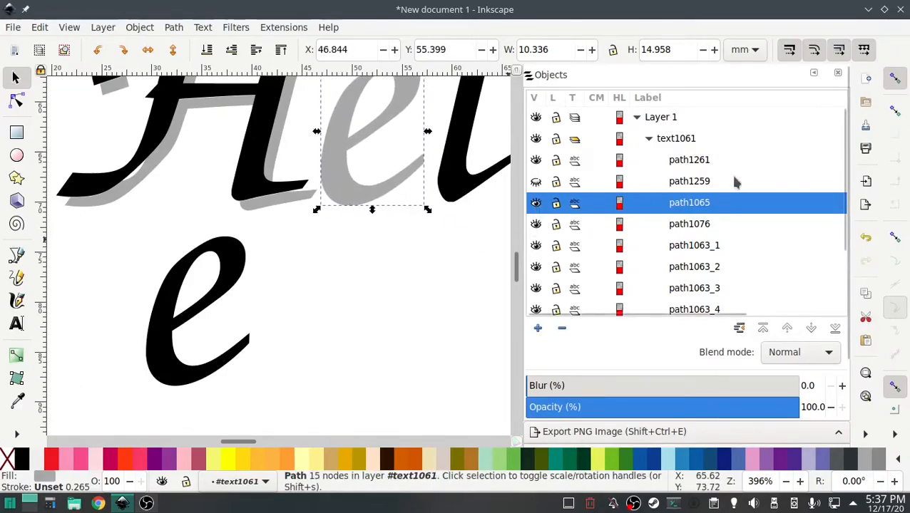
# Step: Unhide the overlying e copy (path1259) and subtract it from the grey e shadow (path1065) with Difference
pyautogui.click(536, 181)
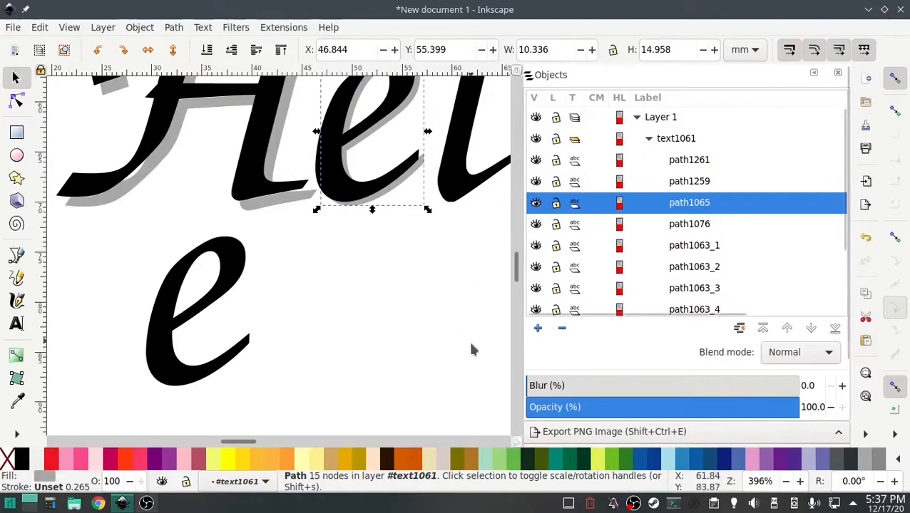
pyautogui.scroll(3, 454, 333)
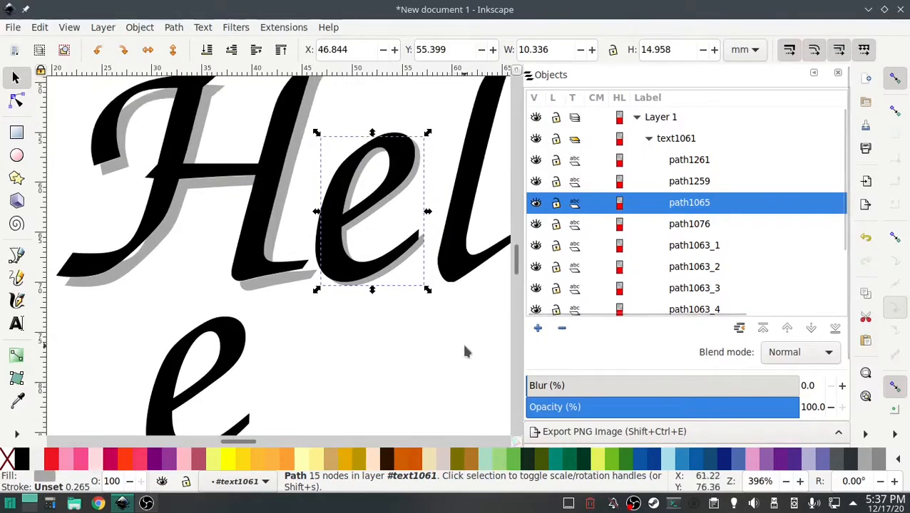
pyautogui.click(464, 351)
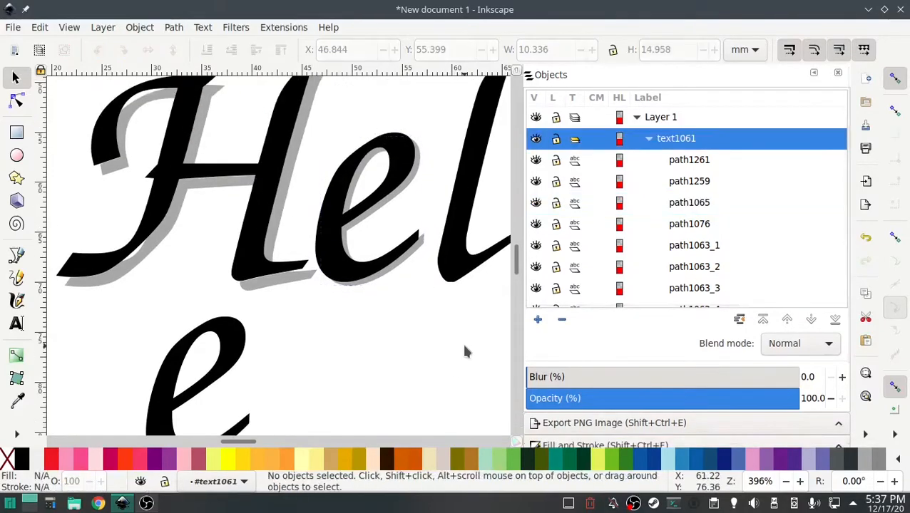
pyautogui.click(691, 183)
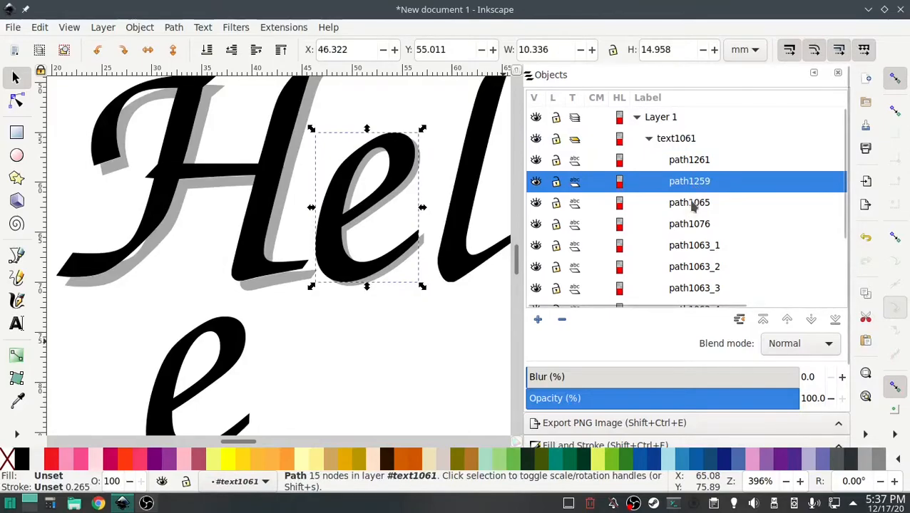
pyautogui.keyDown('shift'); pyautogui.click(691, 204); pyautogui.keyUp('shift')
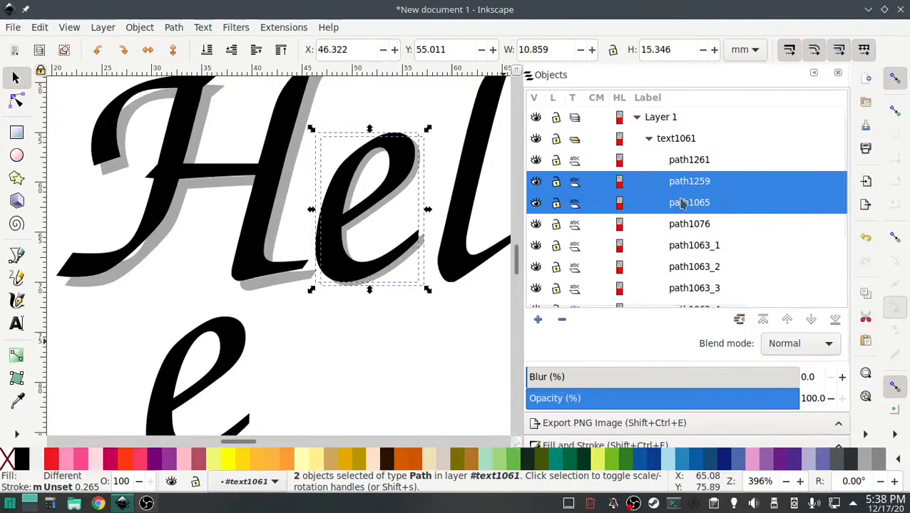
pyautogui.click(173, 27)
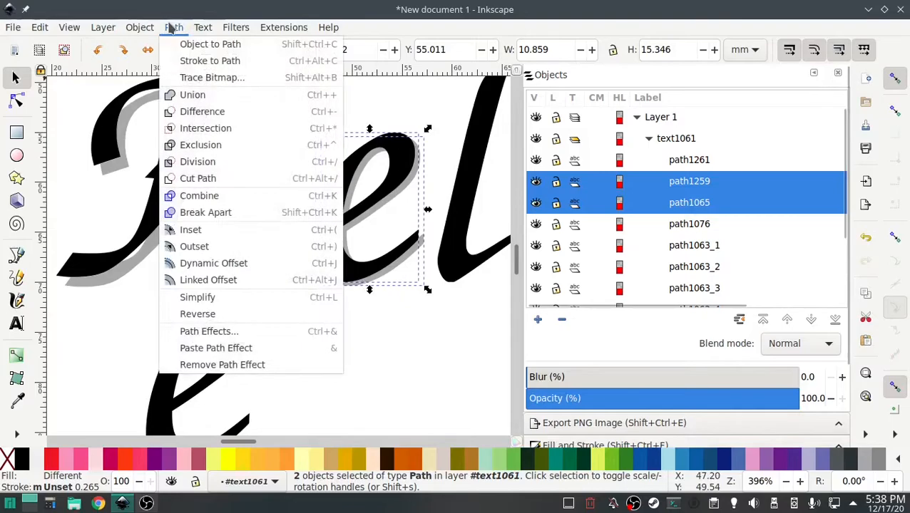
pyautogui.click(200, 112)
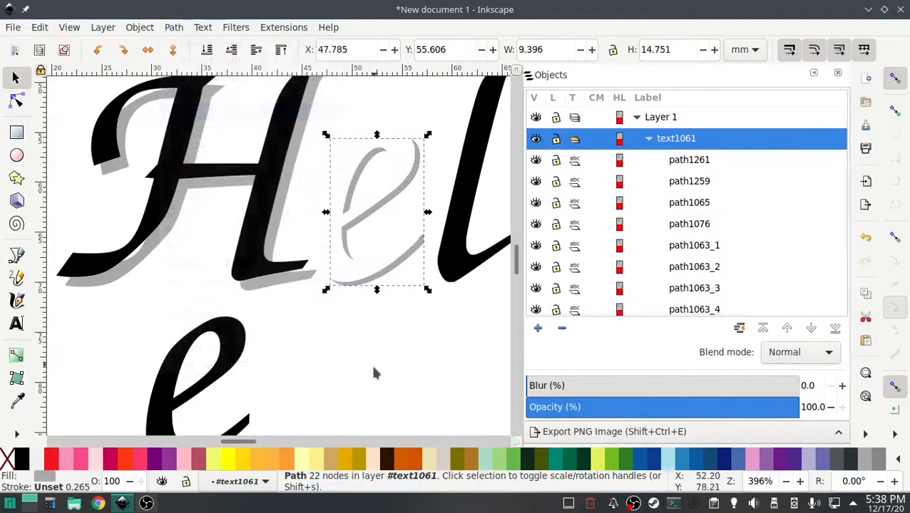
# Step: Move the spare black e from below the word back over its shadow, to about X 46.3 mm, Y 55.1 mm
pyautogui.click(248, 355)
pyautogui.moveTo(246, 354); pyautogui.dragTo(397, 168)
pyautogui.keyDown('ctrl'); pyautogui.scroll(3, 410, 157); pyautogui.keyUp('ctrl')
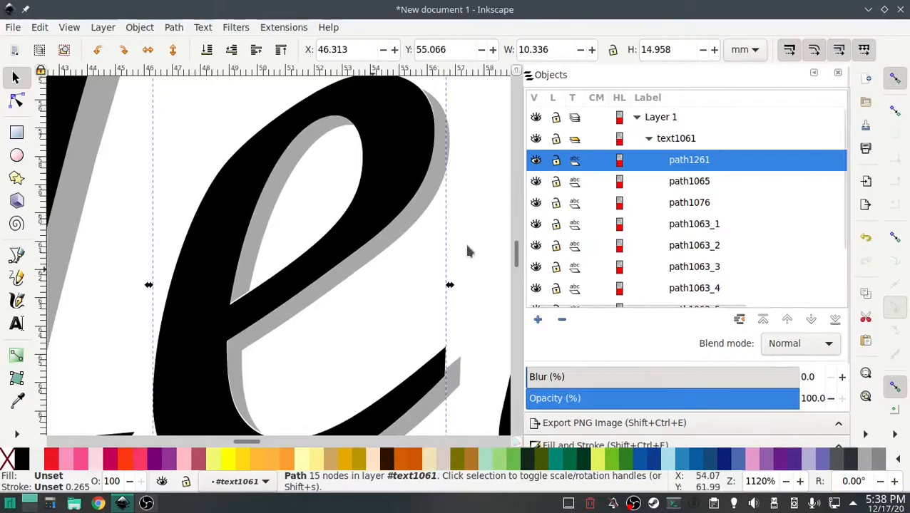
pyautogui.click(474, 201)
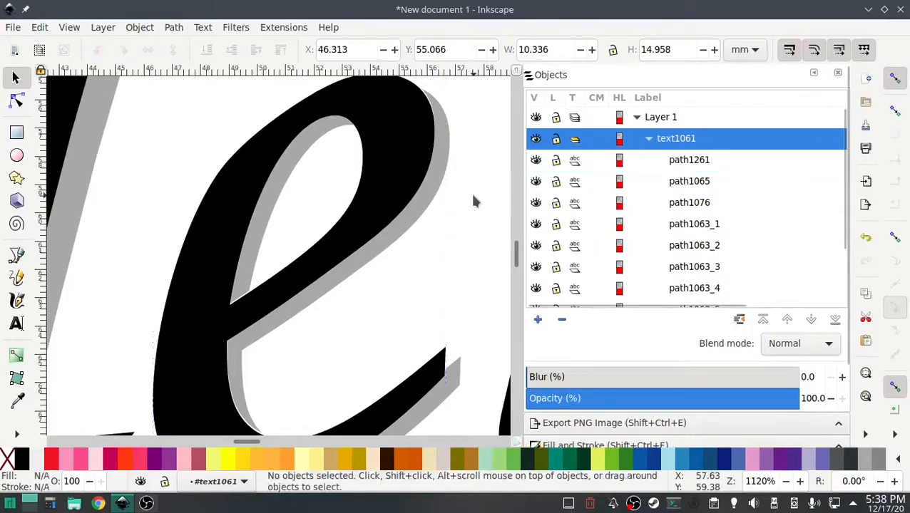
# Step: Split the e shadow (path1065) into separate pieces with Ink/Stitch Break Apart Fill Objects, using the Simple method
pyautogui.keyDown('ctrl'); pyautogui.click(429, 197); pyautogui.keyUp('ctrl')
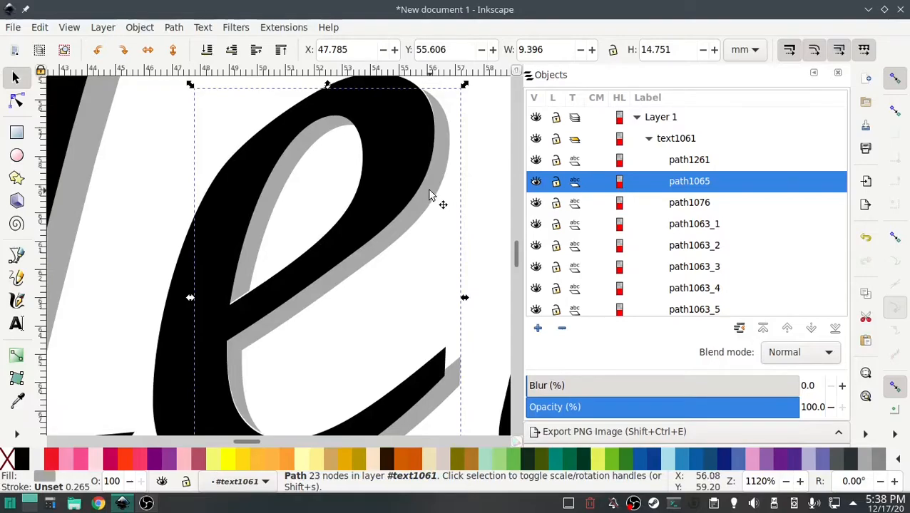
pyautogui.click(284, 27)
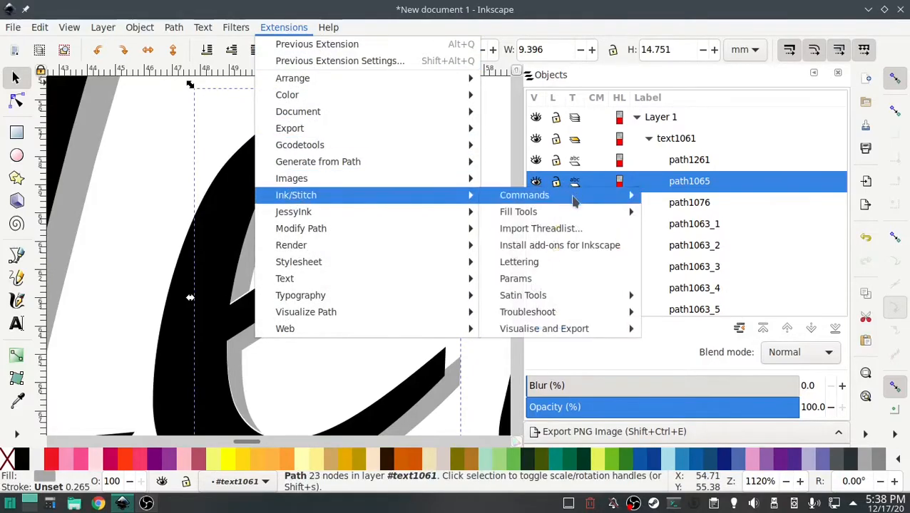
pyautogui.click(695, 213)
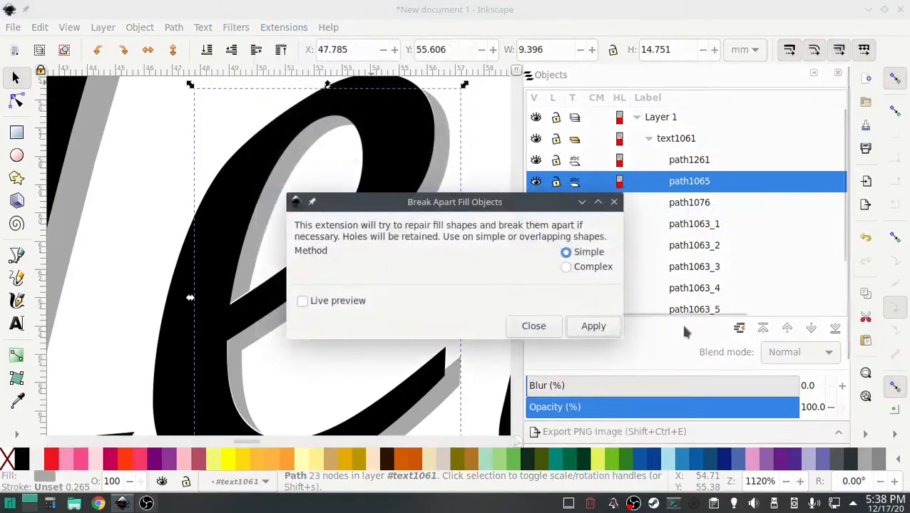
pyautogui.click(576, 327)
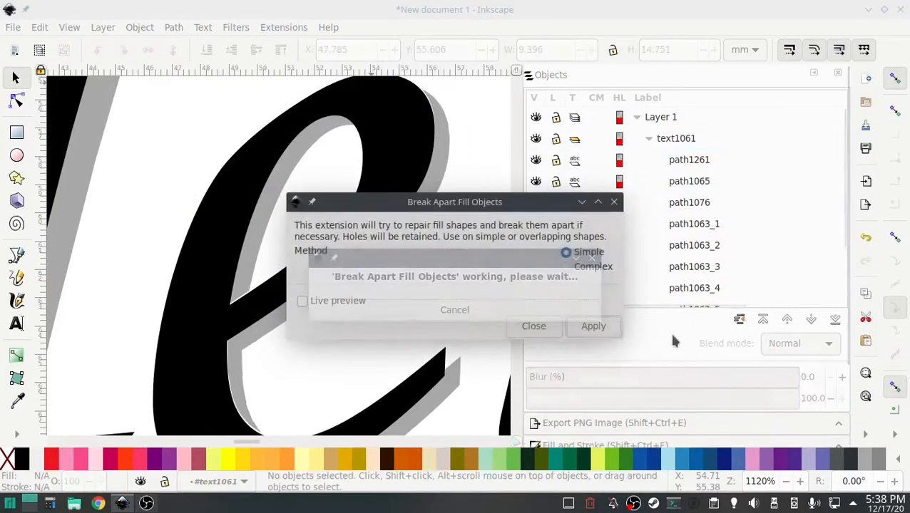
pyautogui.click(545, 333)
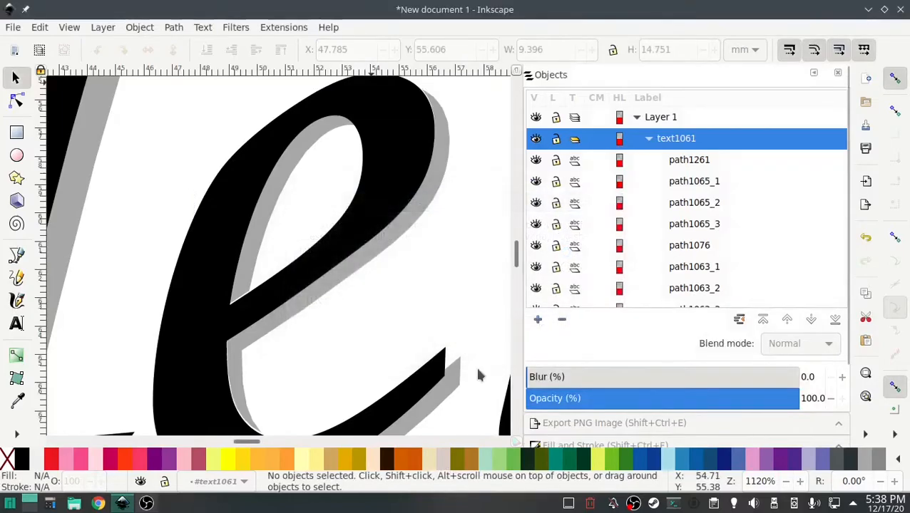
pyautogui.keyDown('ctrl'); pyautogui.scroll(-3, 456, 336); pyautogui.keyUp('ctrl')
pyautogui.moveTo(451, 393); pyautogui.dragTo(174, 339)
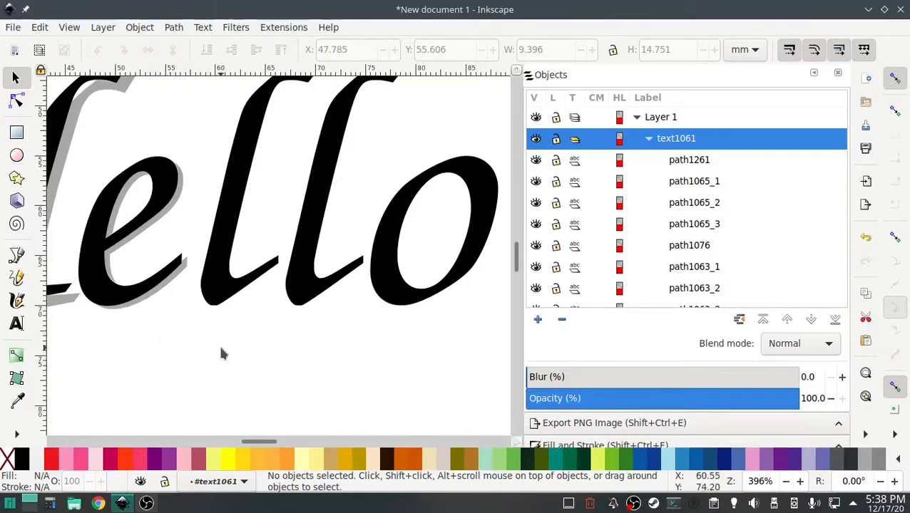
# Step: Raise the first letter l path (path1067) to the top of the "Hello" group and duplicate it twice
pyautogui.click(216, 293)
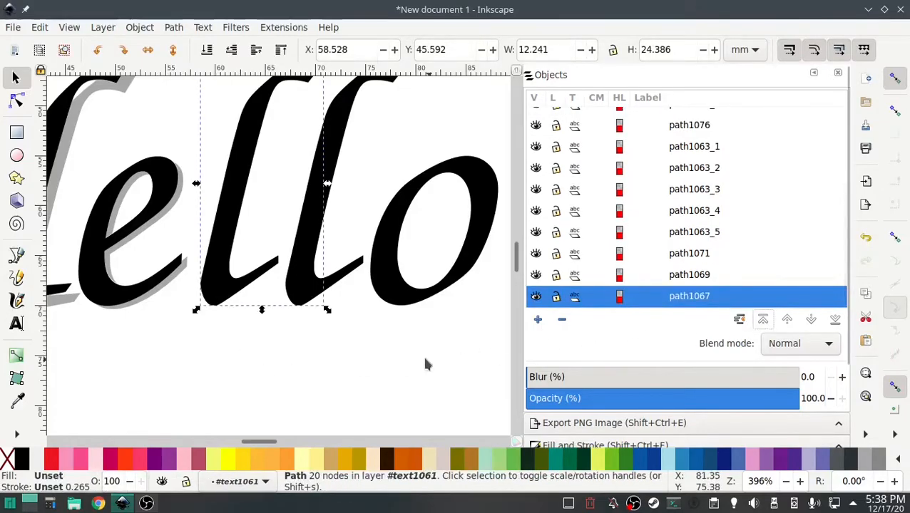
pyautogui.press('Home')
pyautogui.hotkey('ctrl', 'd')
pyautogui.hotkey('ctrl', 'd')
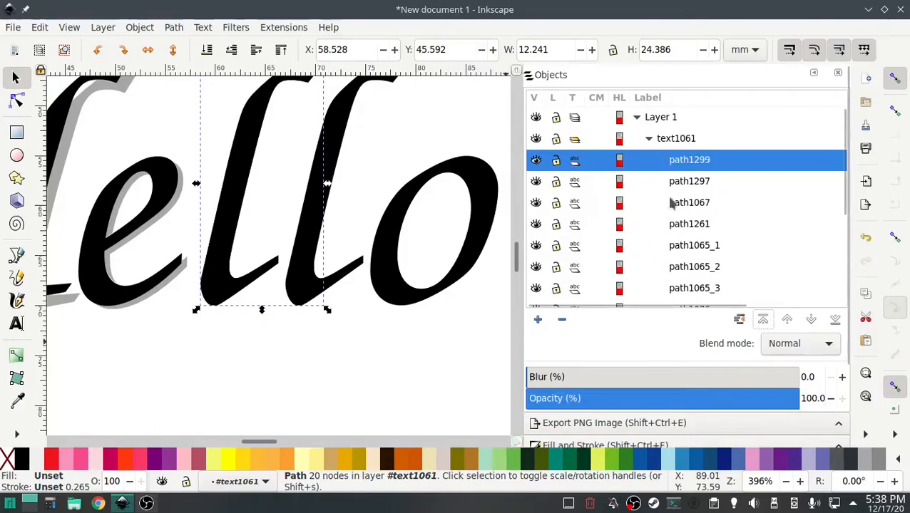
# Step: Move the topmost l copy (path1299) down and aside from the first l, to about X 44.2 mm, Y 58.0 mm
pyautogui.click(679, 184)
pyautogui.click(684, 205)
pyautogui.click(676, 165)
pyautogui.moveTo(218, 288); pyautogui.dragTo(75, 413)
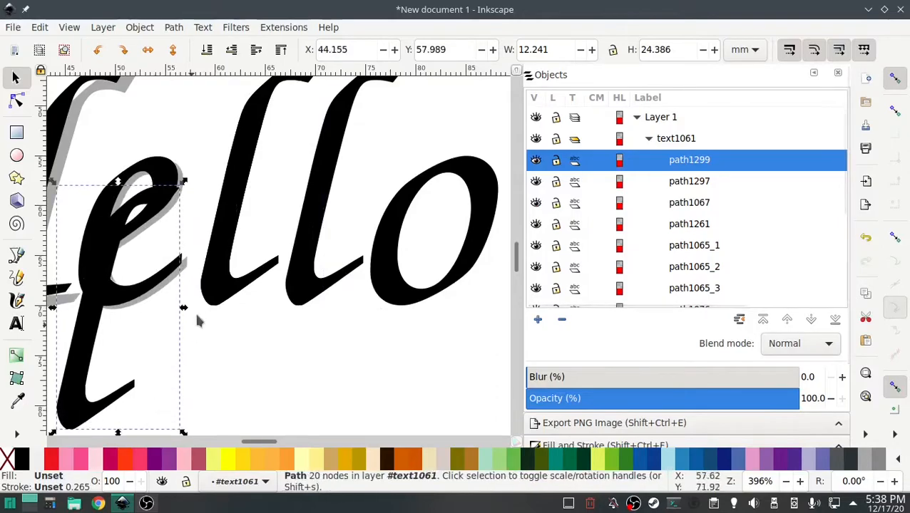
# Step: Hide the overlying l copy (path1297) and make the original l (path1067) a grey shadow offset about 0.3 mm right and 0.8 mm down
pyautogui.click(221, 283)
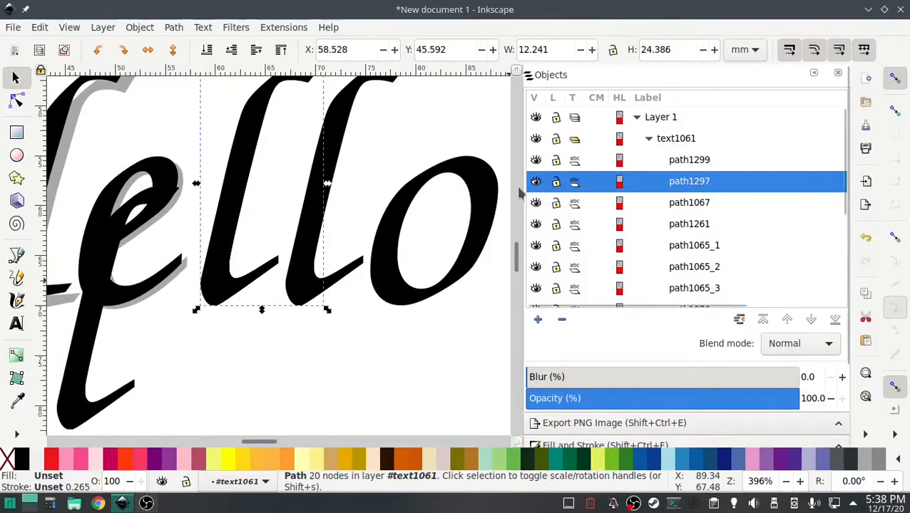
pyautogui.click(675, 204)
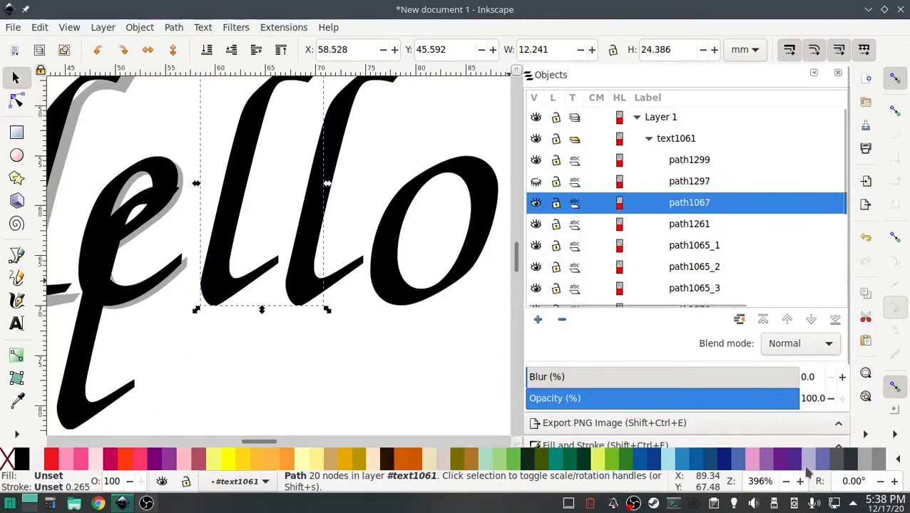
pyautogui.click(37, 459)
pyautogui.moveTo(223, 303)
pyautogui.mouseDown()
pyautogui.moveTo(235, 310)
pyautogui.moveTo(228, 307)
pyautogui.mouseUp()
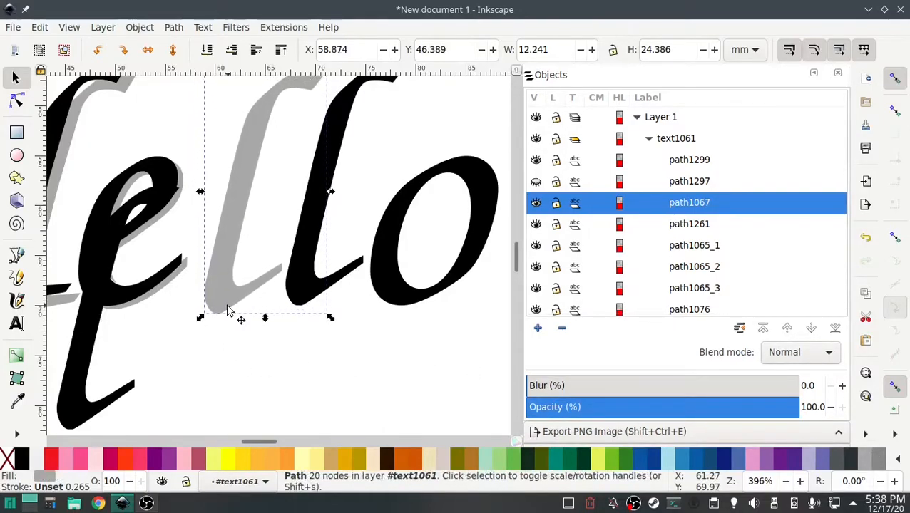
# Step: Unhide the overlying l copy (path1297) and subtract it from the grey l shadow (path1067) with Difference
pyautogui.click(537, 181)
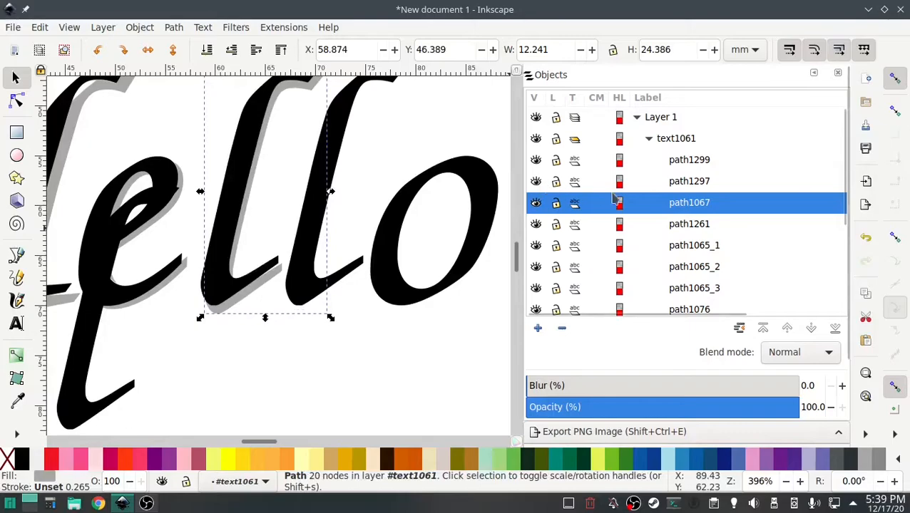
pyautogui.click(691, 183)
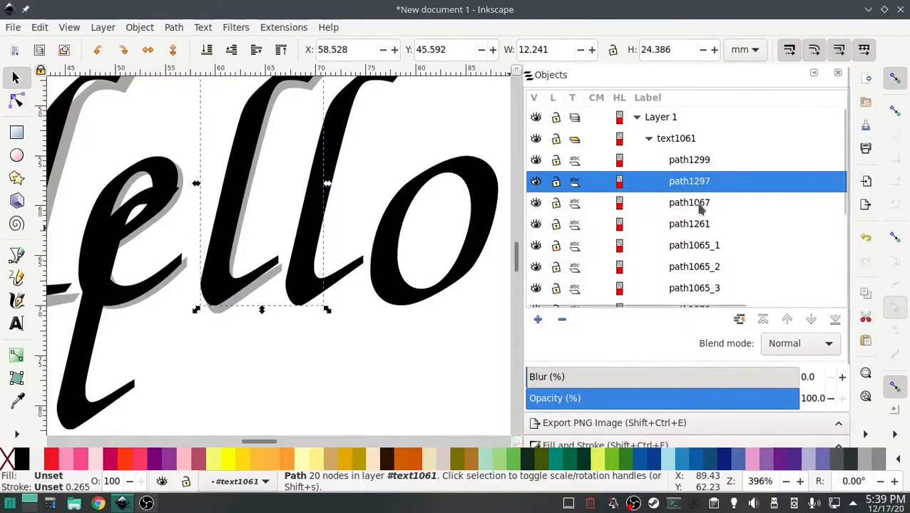
pyautogui.keyDown('shift'); pyautogui.click(700, 206); pyautogui.keyUp('shift')
pyautogui.click(173, 27)
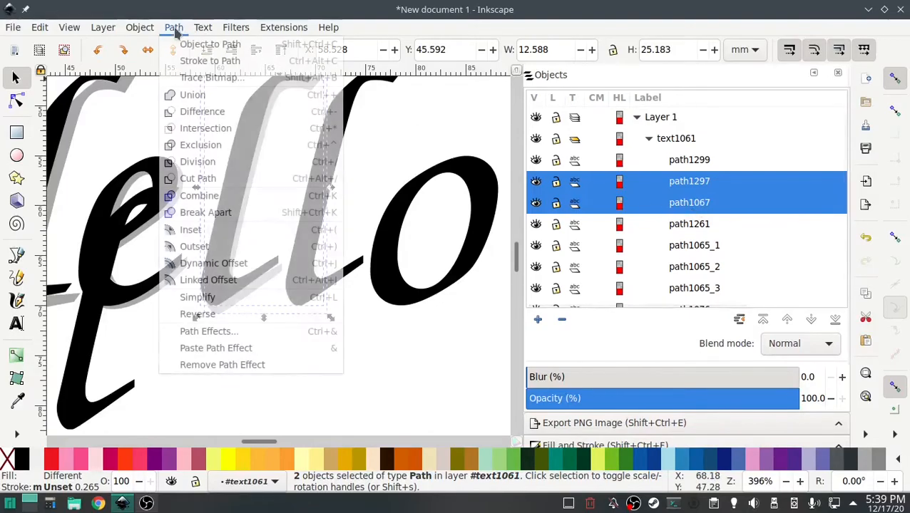
pyautogui.click(191, 112)
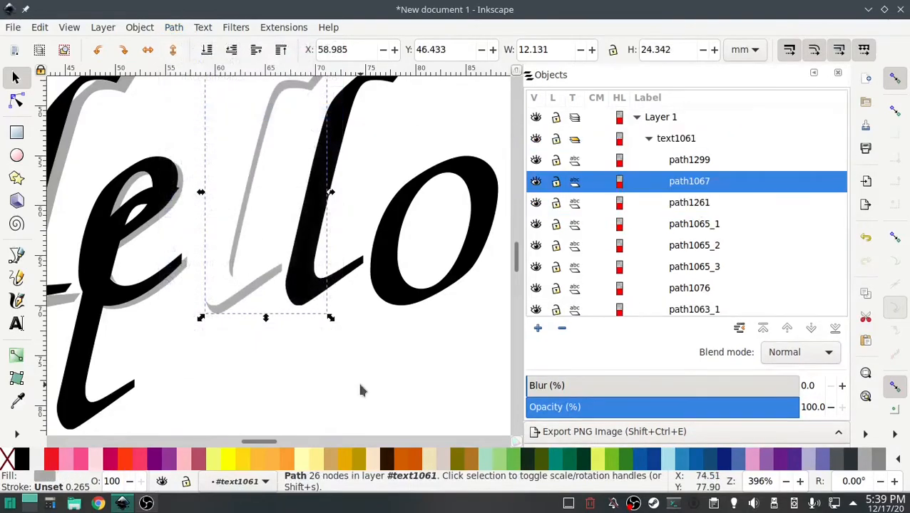
# Step: Move the spare black l back over its shadow, to about X 58.5 mm, Y 45.6 mm
pyautogui.click(77, 416)
pyautogui.moveTo(77, 406); pyautogui.dragTo(218, 306)
pyautogui.scroll(3, 219, 297)
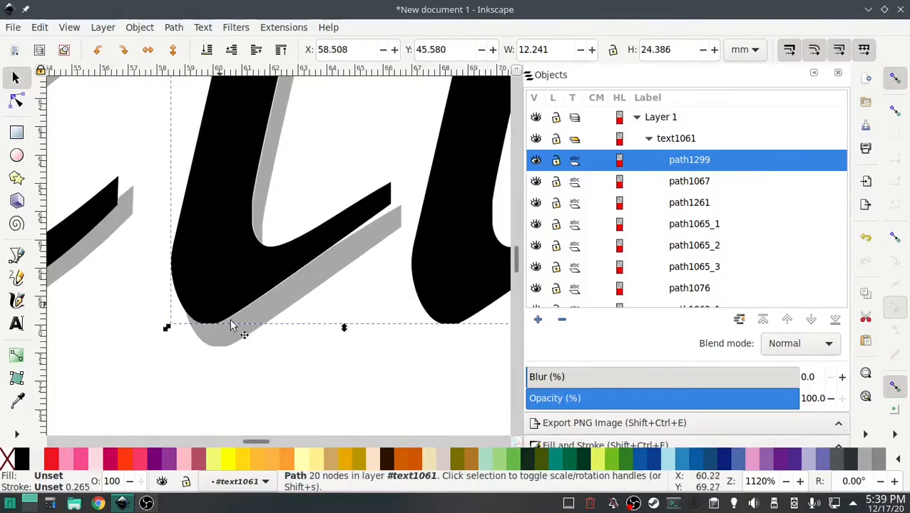
pyautogui.click(267, 366)
# Step: Split the first l's shadow (path1067) into separate pieces with Ink/Stitch Break Apart Fill Objects, using the Simple method
pyautogui.keyDown('ctrl'); pyautogui.click(278, 316); pyautogui.keyUp('ctrl')
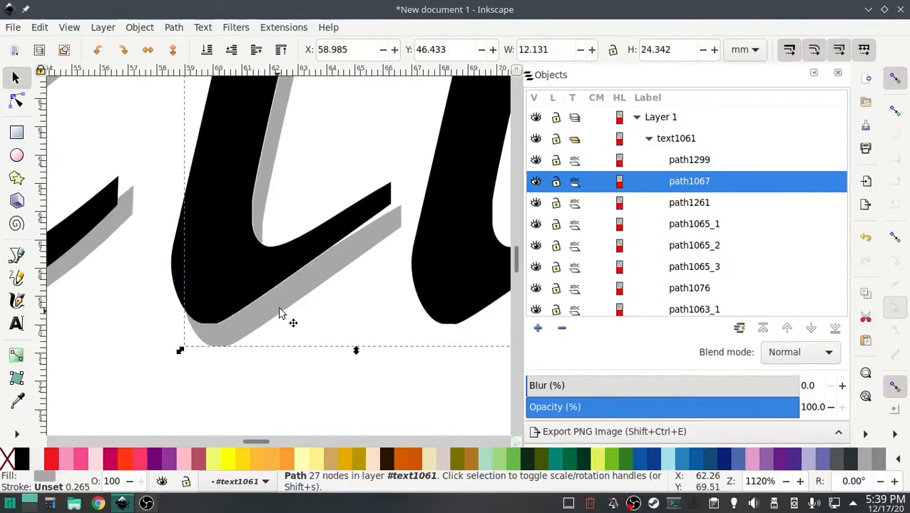
pyautogui.click(283, 27)
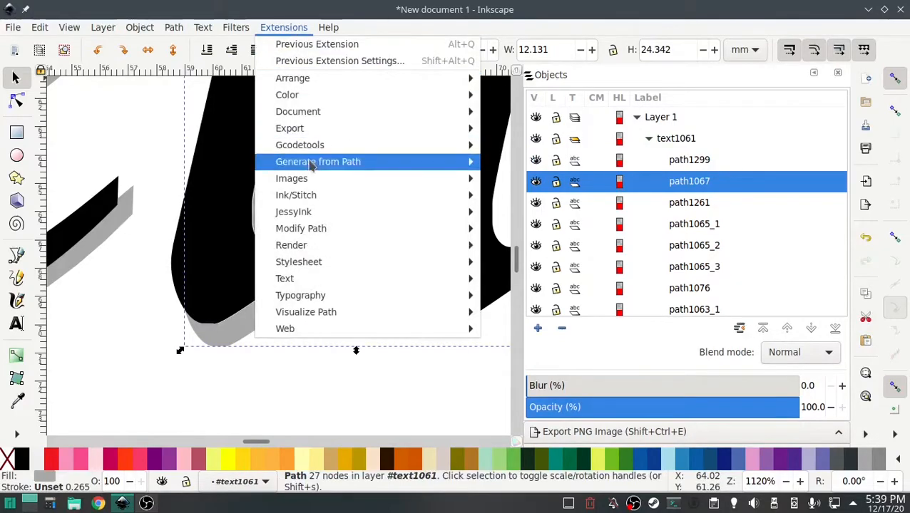
pyautogui.moveTo(316, 202)
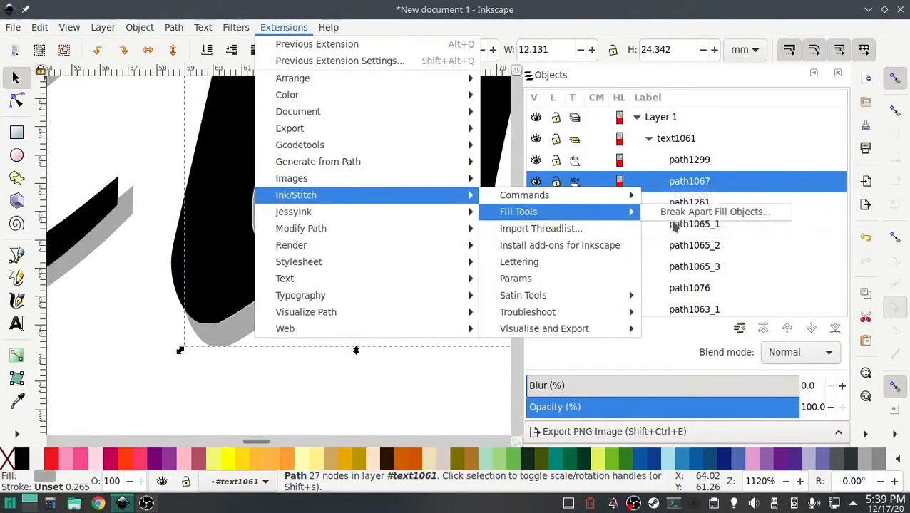
pyautogui.click(719, 222)
pyautogui.click(268, 27)
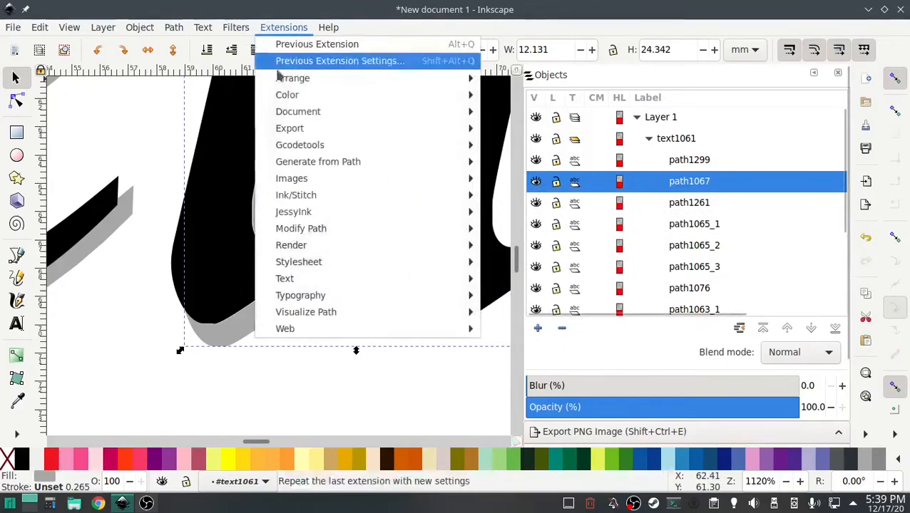
pyautogui.moveTo(289, 198)
pyautogui.moveTo(520, 214)
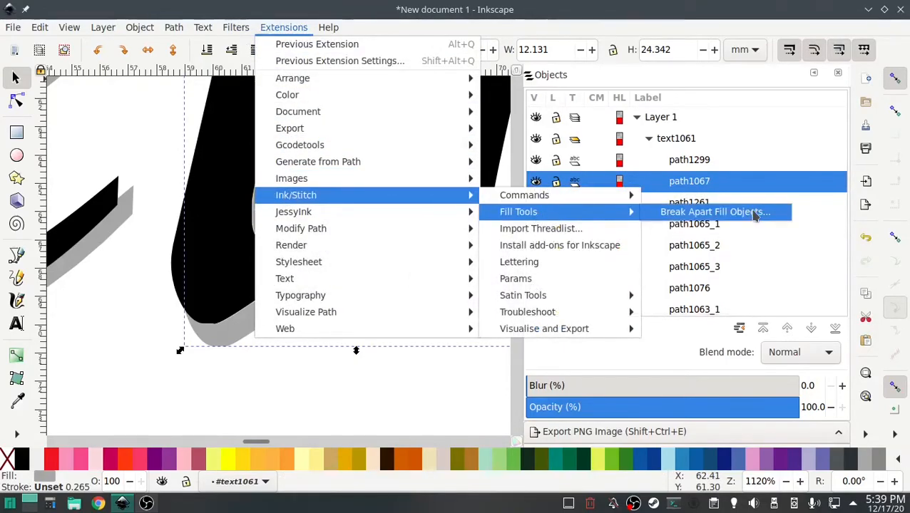
pyautogui.click(695, 211)
pyautogui.click(586, 328)
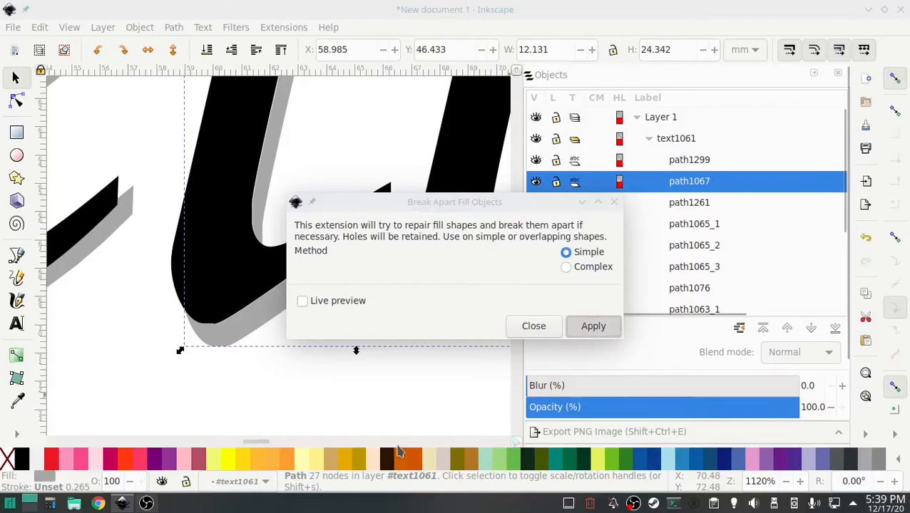
pyautogui.click(548, 326)
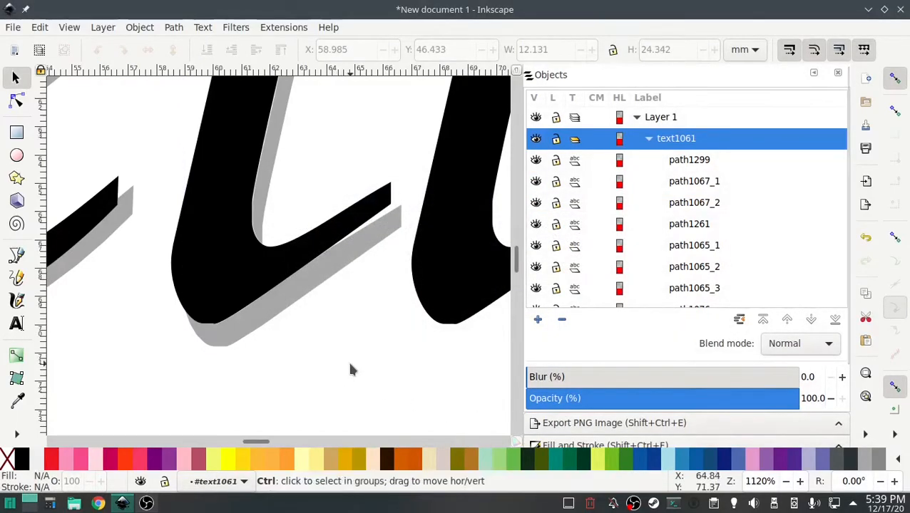
pyautogui.keyDown('ctrl'); pyautogui.scroll(-4, 347, 359); pyautogui.keyUp('ctrl')
pyautogui.moveTo(409, 384); pyautogui.dragTo(332, 245)
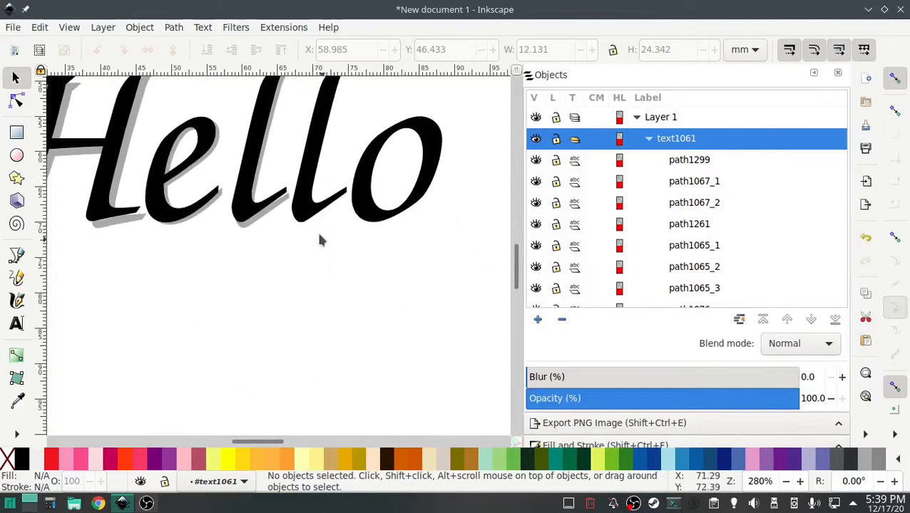
# Step: Raise the second "l" of Hello to the top, duplicate it twice, and move the topmost copy below the word
pyautogui.click(306, 216)
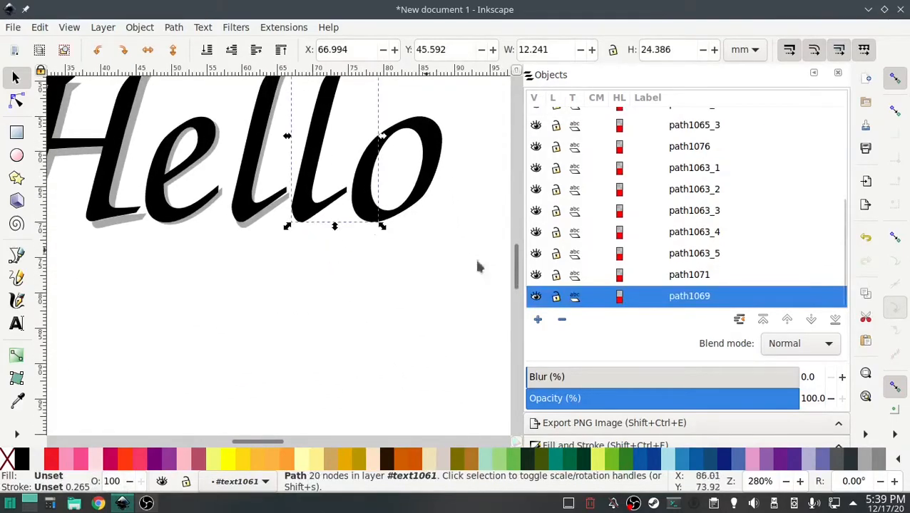
pyautogui.click(762, 320)
pyautogui.hotkey('ctrl', 'd')
pyautogui.hotkey('ctrl', 'd')
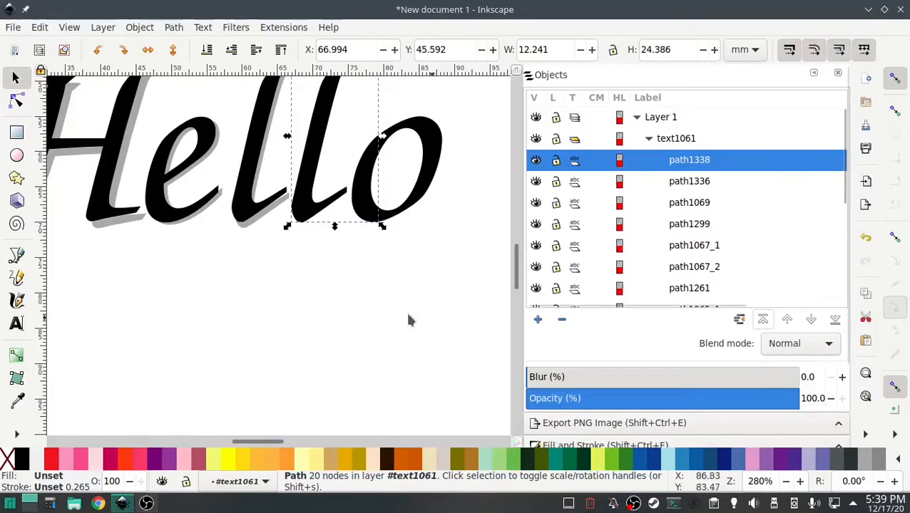
pyautogui.moveTo(321, 214); pyautogui.dragTo(106, 433)
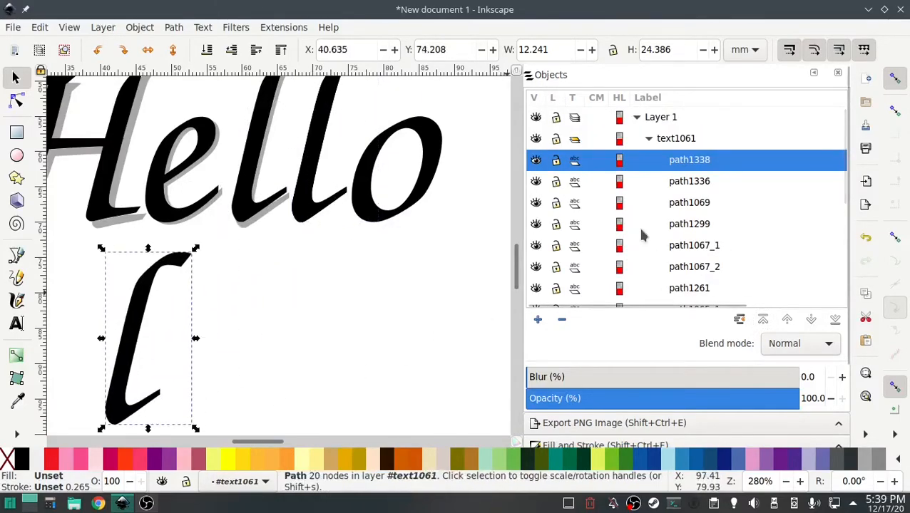
# Step: Hide the in-place copy of the second "l", fill the original grey, and offset it about 0.3 mm right and 0.9 mm down
pyautogui.click(681, 183)
pyautogui.click(537, 183)
pyautogui.press('Down')
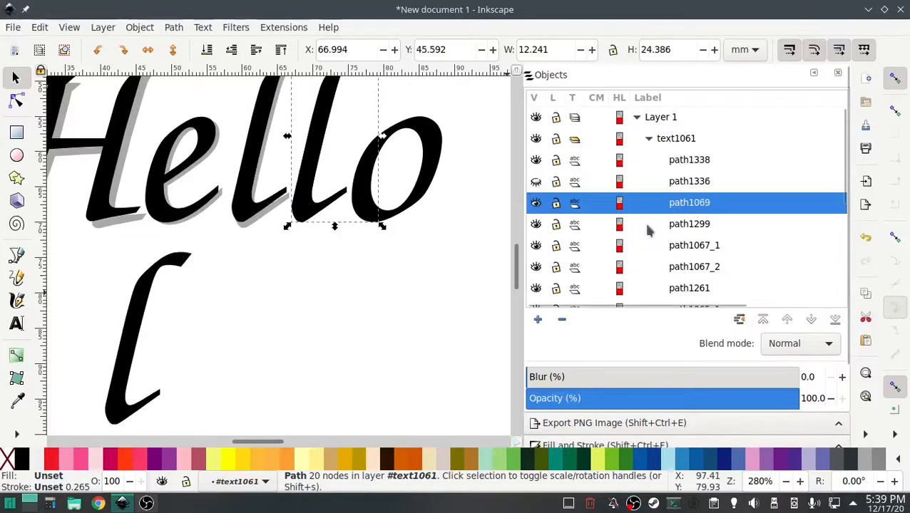
pyautogui.click(820, 456)
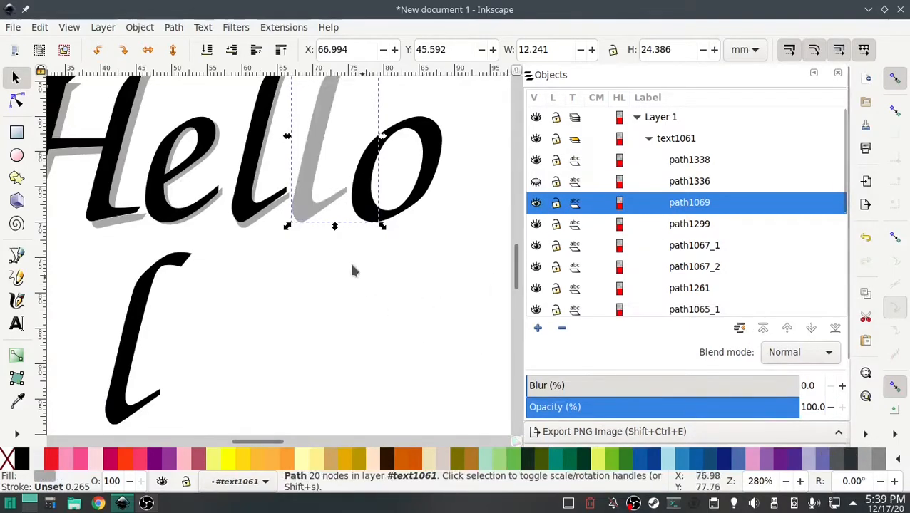
pyautogui.moveTo(309, 211); pyautogui.dragTo(311, 217)
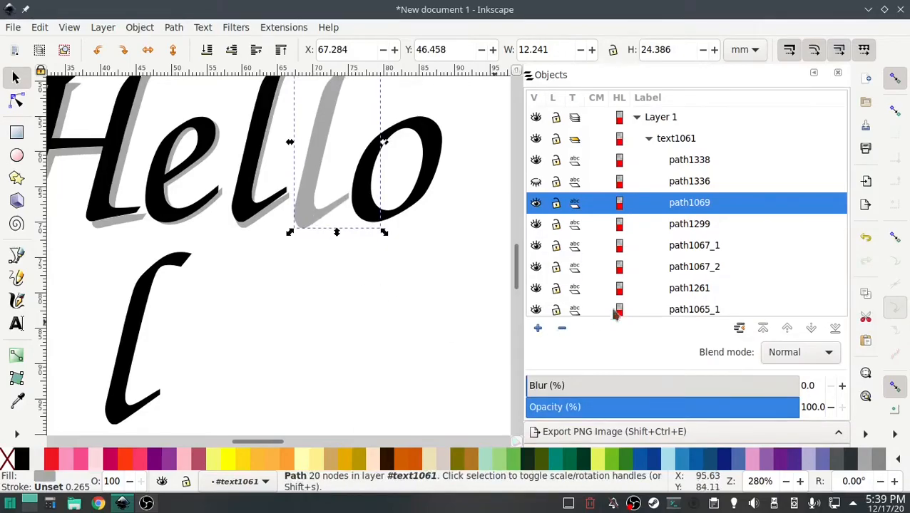
# Step: Unhide the in-place copy of the second "l" and subtract it from the grey shadow with Difference
pyautogui.click(536, 182)
pyautogui.click(688, 181)
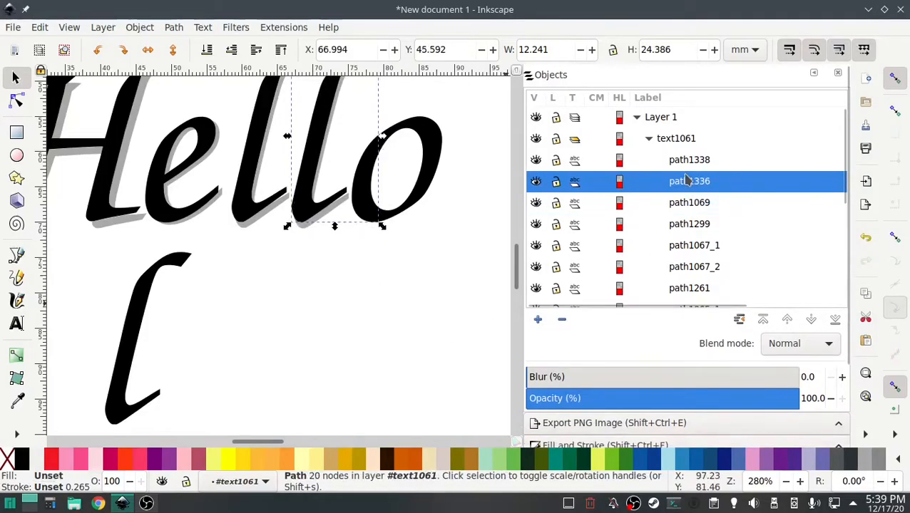
pyautogui.keyDown('shift'); pyautogui.click(688, 203); pyautogui.keyUp('shift')
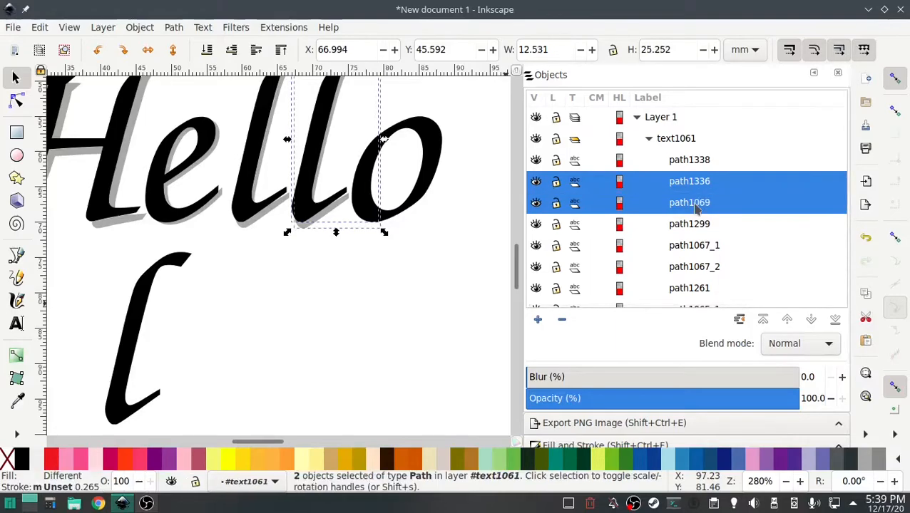
pyautogui.click(173, 27)
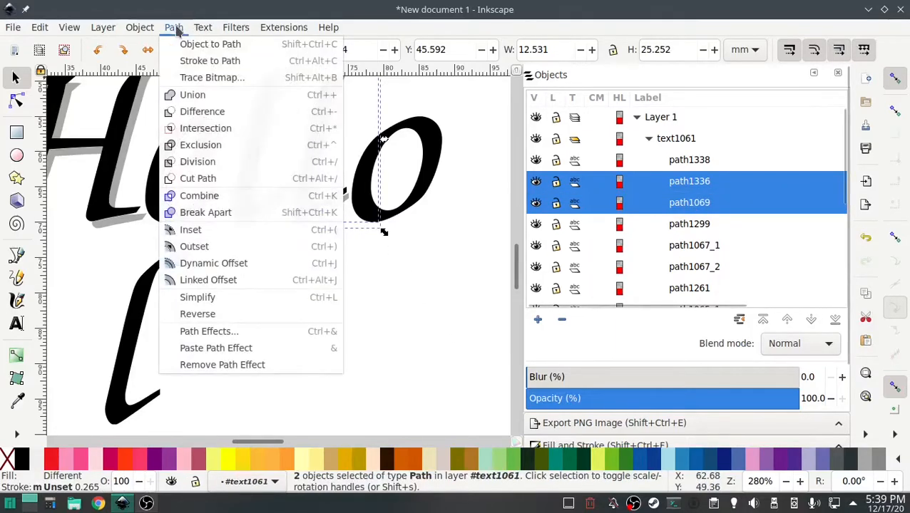
pyautogui.click(171, 112)
# Step: Move the spare black "l" back into the word, fitted against its grey shadow at about X 66.97, Y 45.56 mm
pyautogui.moveTo(130, 375); pyautogui.dragTo(315, 166)
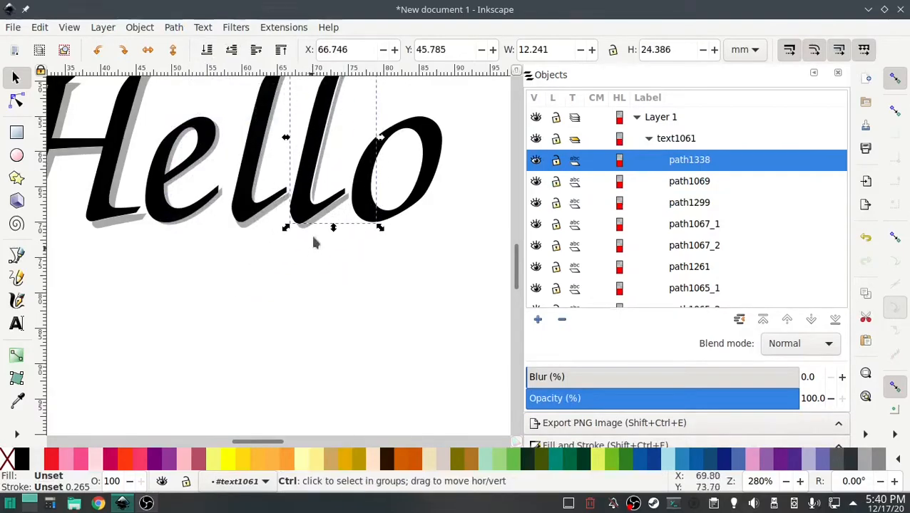
pyautogui.scroll(5, 311, 250)
pyautogui.moveTo(262, 240); pyautogui.dragTo(269, 230)
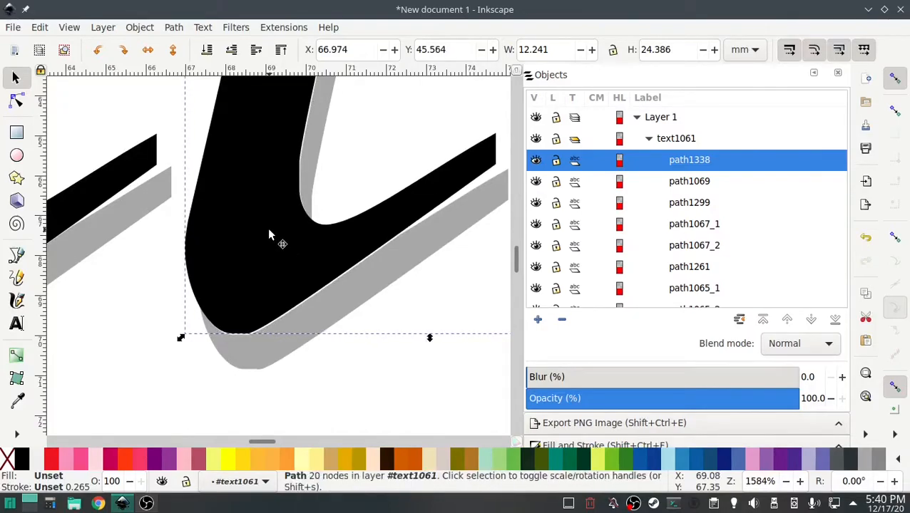
# Step: Break apart the second "l"'s grey shadow with Ink/Stitch Break Apart Fill Objects, using the Simple method
pyautogui.click(330, 374)
pyautogui.click(300, 332)
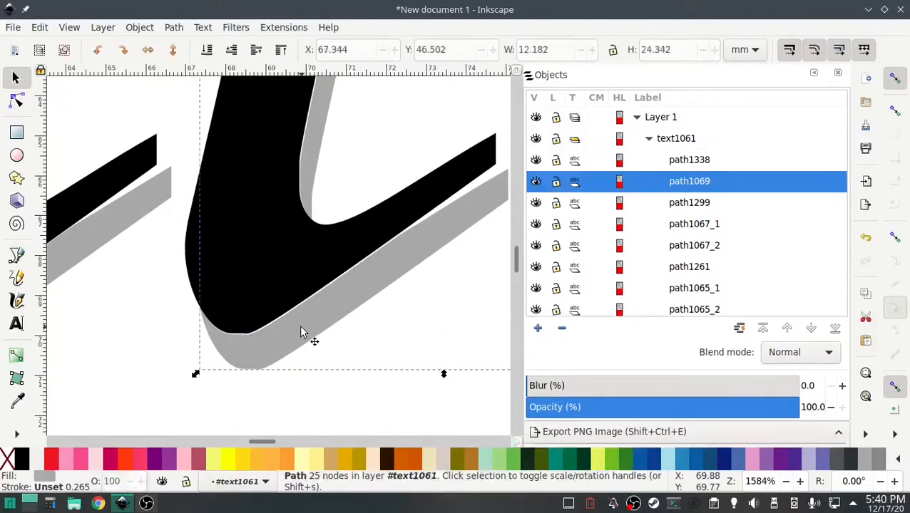
pyautogui.click(283, 28)
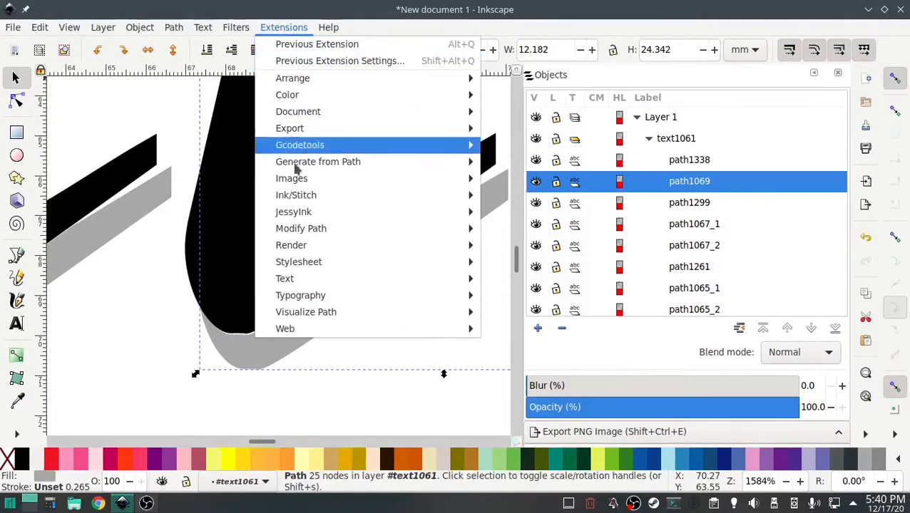
pyautogui.moveTo(299, 196)
pyautogui.moveTo(577, 211)
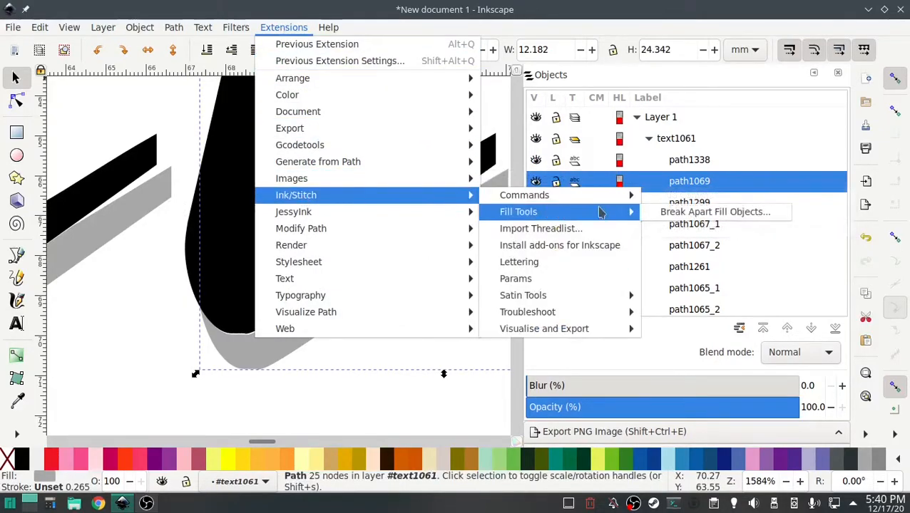
pyautogui.click(705, 212)
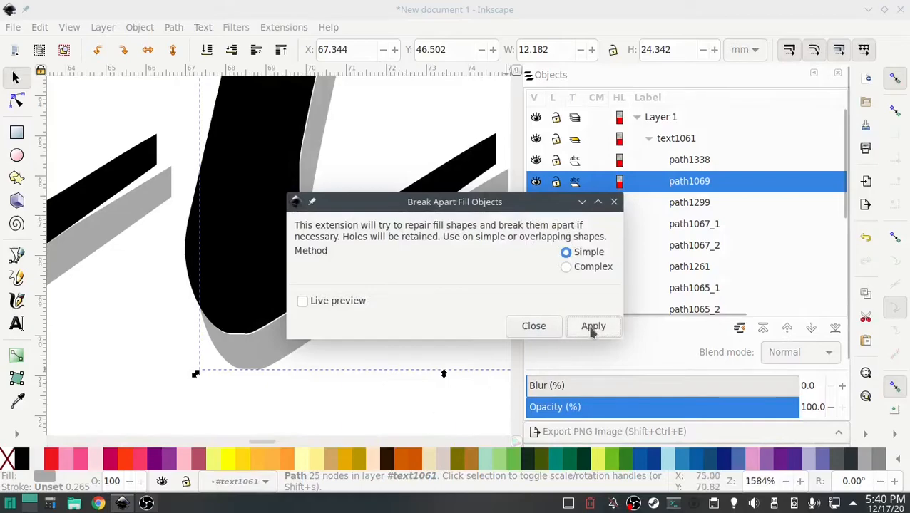
pyautogui.click(592, 328)
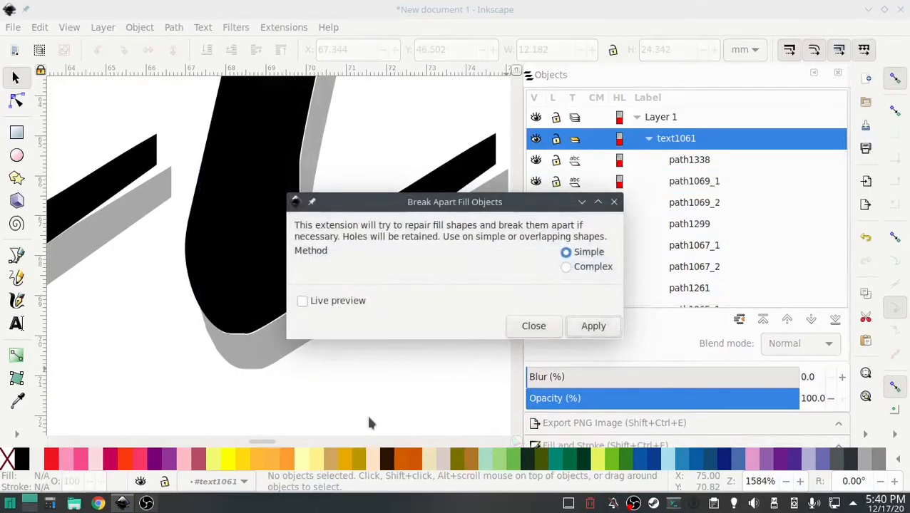
pyautogui.click(542, 328)
# Step: Raise the "o" to the top, duplicate it twice, and move the topmost copy below the word
pyautogui.scroll(-5, 412, 384)
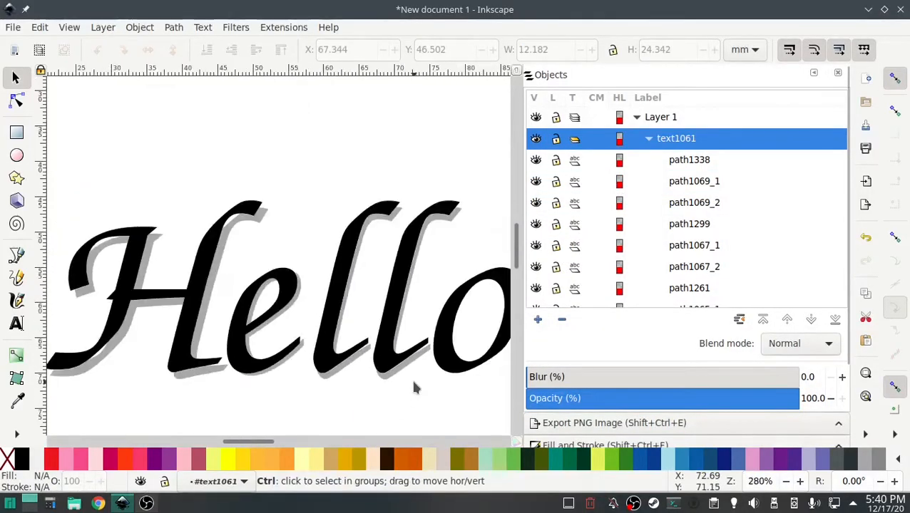
pyautogui.moveTo(420, 393); pyautogui.dragTo(272, 317)
pyautogui.click(298, 294)
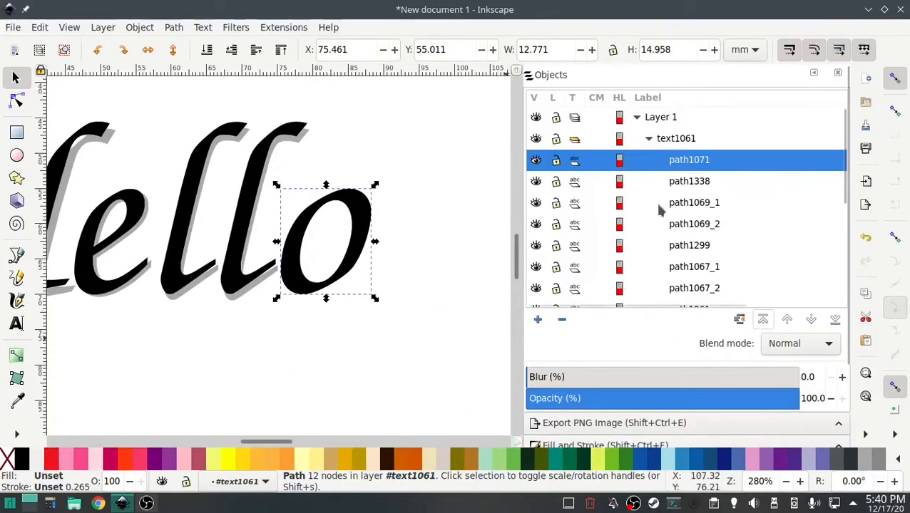
pyautogui.hotkey('ctrl', 'd')
pyautogui.hotkey('ctrl', 'd')
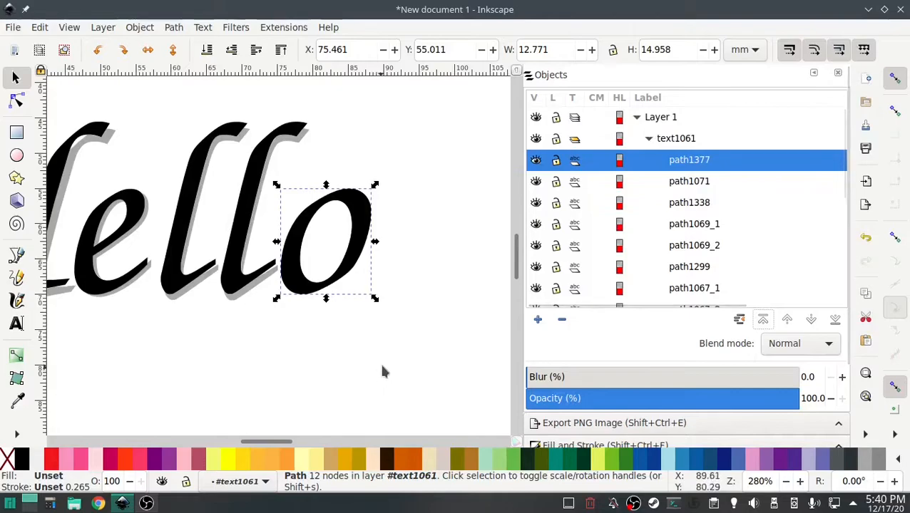
pyautogui.moveTo(303, 288); pyautogui.dragTo(95, 381)
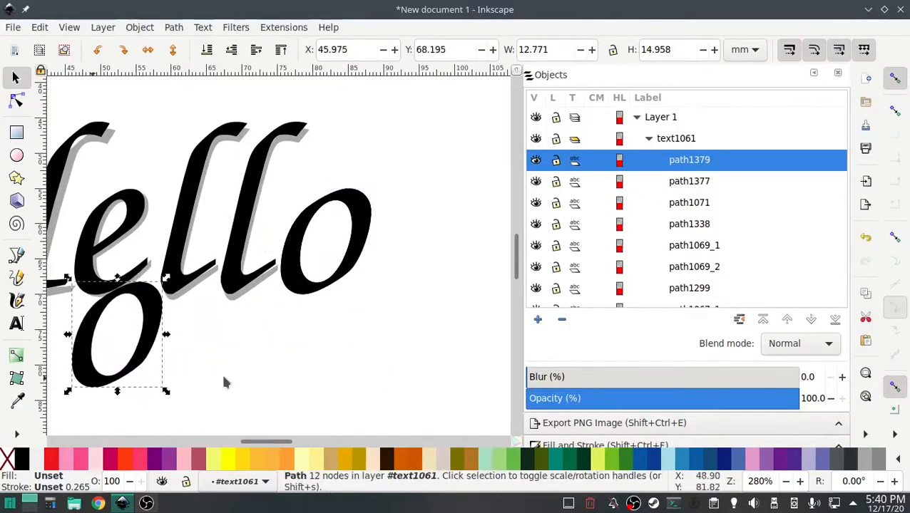
# Step: Hide the in-place copy of the "o", fill the original grey, and offset it about 1.06 mm right and 0.65 mm down
pyautogui.click(692, 183)
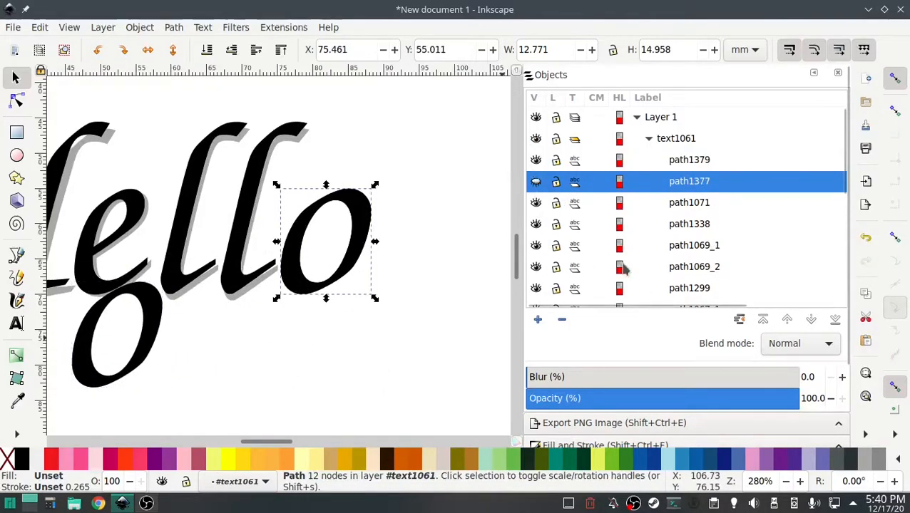
pyautogui.click(679, 207)
pyautogui.click(864, 460)
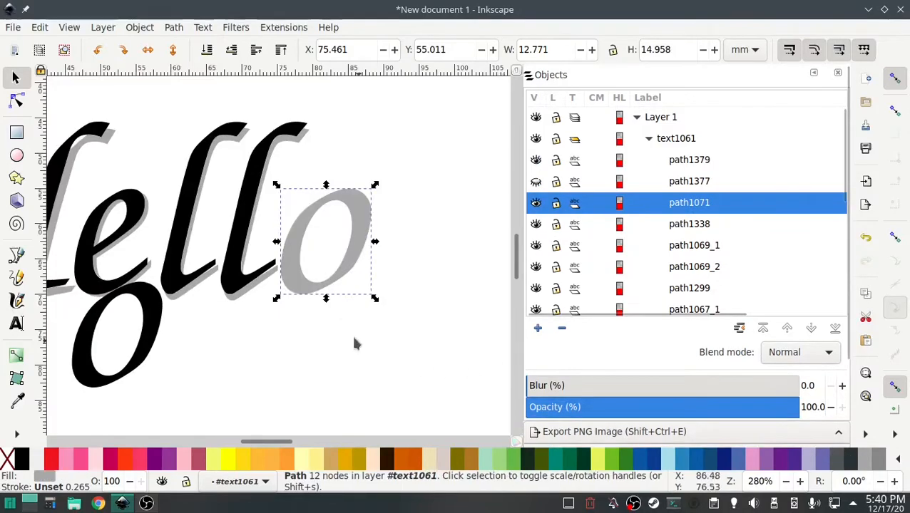
pyautogui.moveTo(319, 286); pyautogui.dragTo(320, 294)
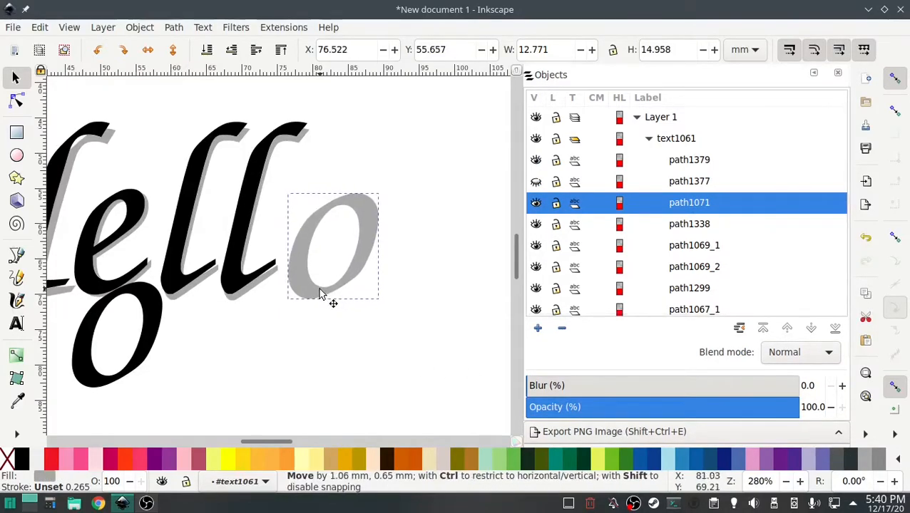
# Step: Unhide the in-place copy of the "o" and subtract it from the grey shadow with Difference
pyautogui.click(658, 182)
pyautogui.click(536, 182)
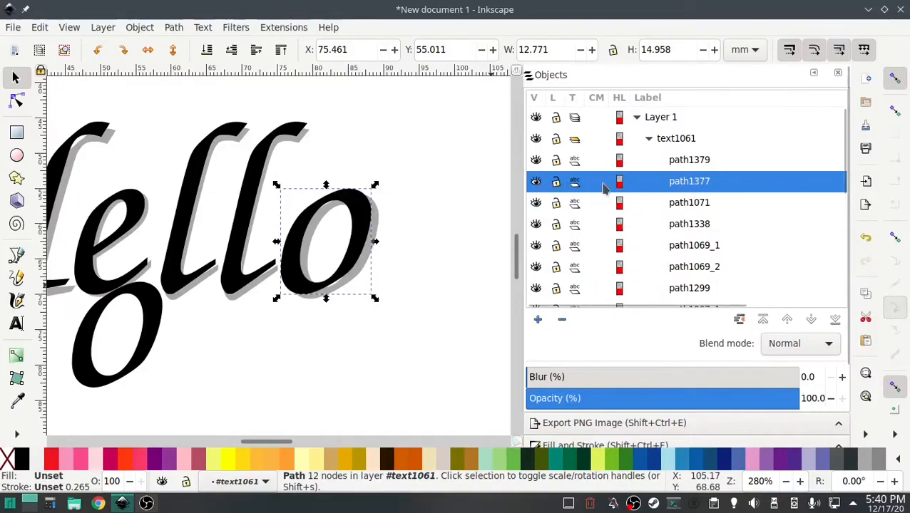
pyautogui.keyDown('shift'); pyautogui.click(688, 204); pyautogui.keyUp('shift')
pyautogui.click(173, 27)
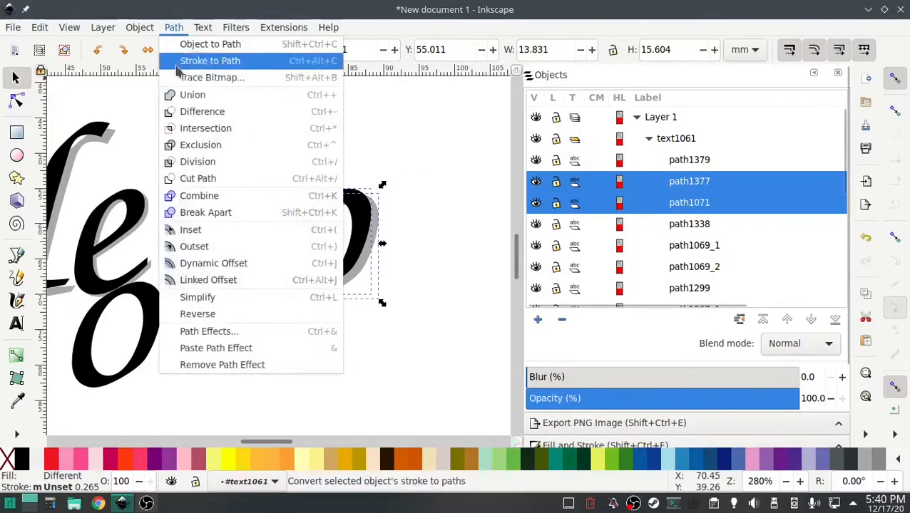
pyautogui.click(187, 112)
# Step: Move the spare black "o" back into the word over its grey shadow, at about X 75.84, Y 55.17 mm
pyautogui.moveTo(166, 356); pyautogui.dragTo(354, 251)
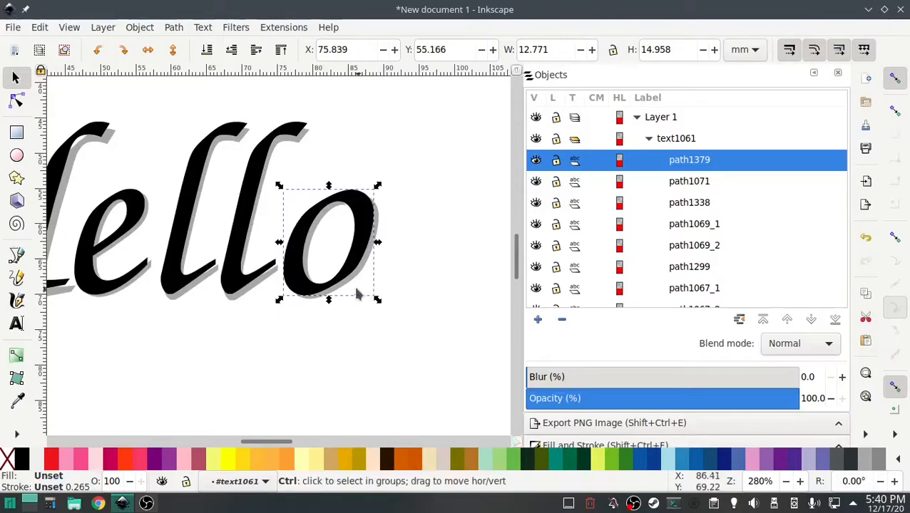
pyautogui.scroll(3, 358, 292)
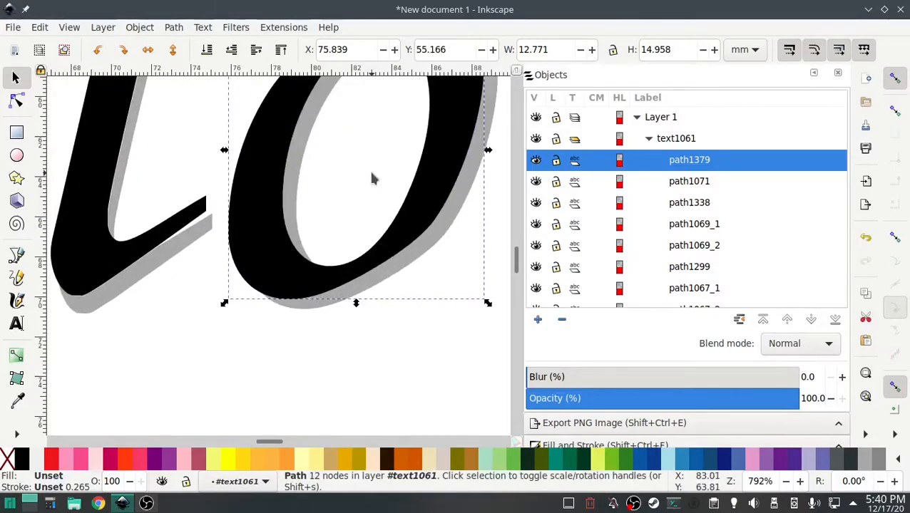
pyautogui.moveTo(371, 172); pyautogui.dragTo(295, 255)
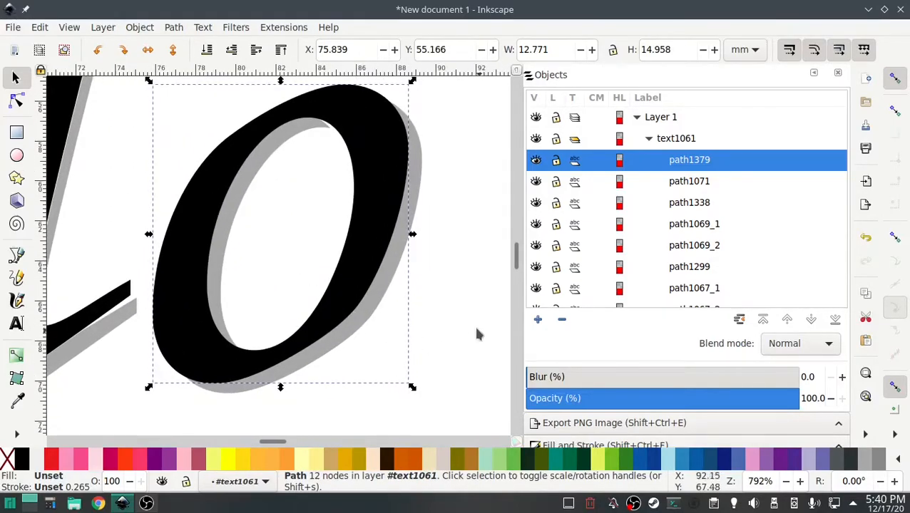
# Step: Break apart the "o"'s grey shadow with Ink/Stitch Break Apart Fill Objects, using the Simple method
pyautogui.click(465, 315)
pyautogui.keyDown('ctrl'); pyautogui.click(383, 294); pyautogui.keyUp('ctrl')
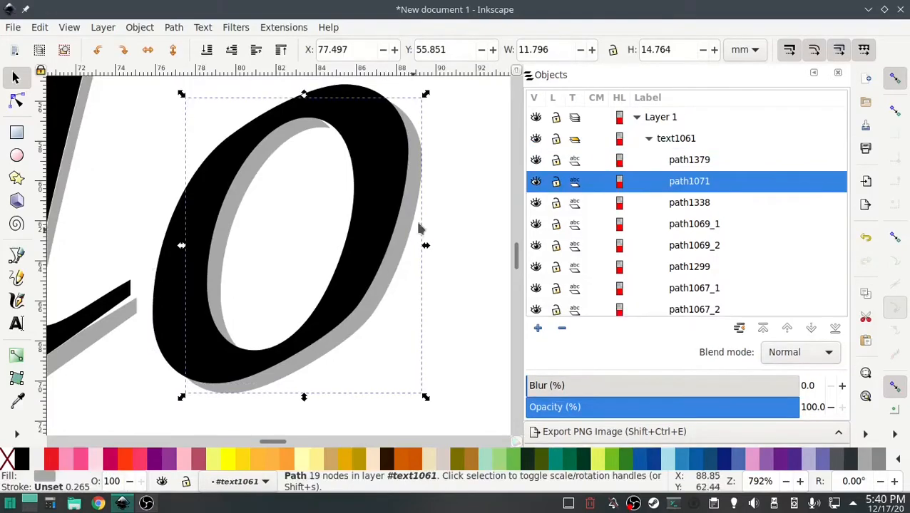
pyautogui.click(283, 27)
pyautogui.moveTo(399, 195)
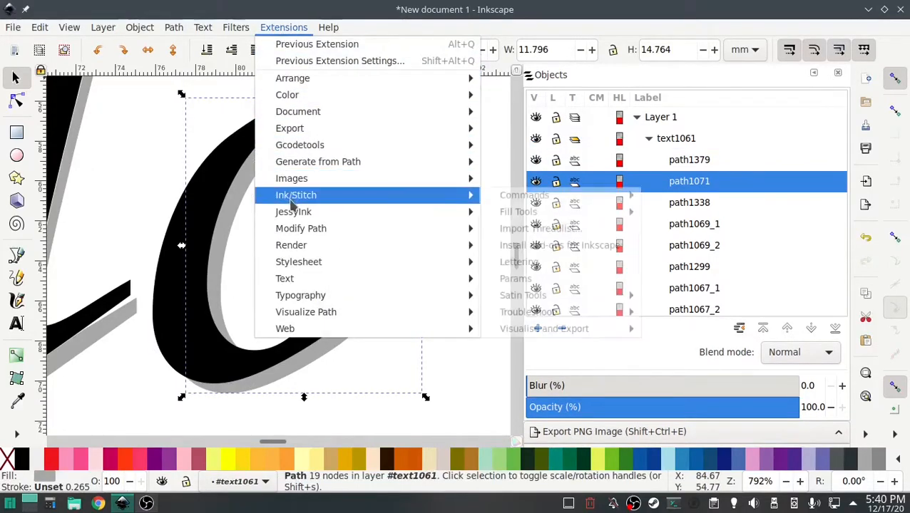
pyautogui.moveTo(556, 213)
pyautogui.click(670, 209)
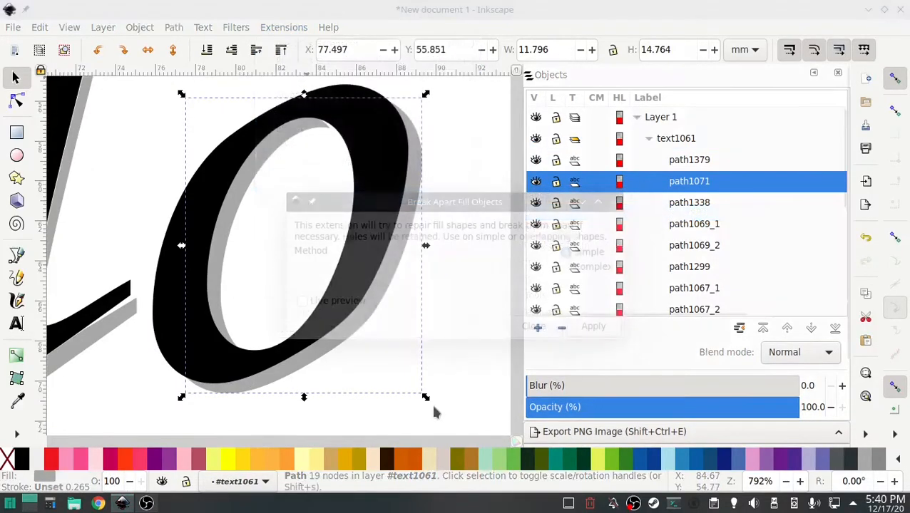
pyautogui.click(579, 326)
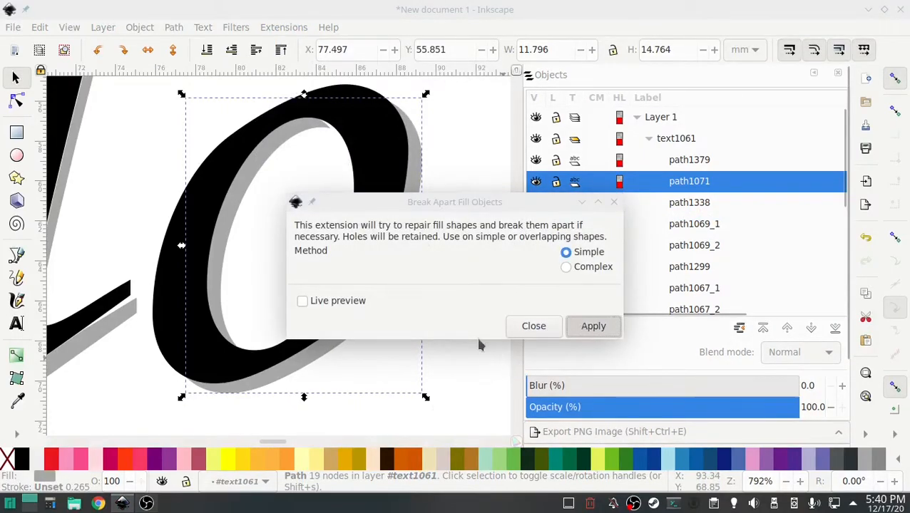
pyautogui.click(533, 326)
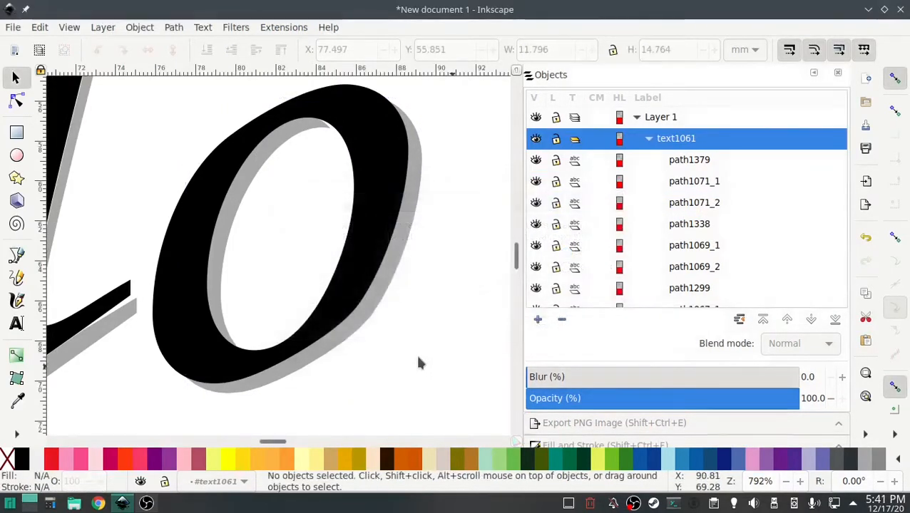
# Step: Run the Ink/Stitch Troubleshoot Objects check on the whole Hello design and dismiss its report
pyautogui.keyDown('ctrl'); pyautogui.scroll(-5, 448, 378); pyautogui.keyUp('ctrl')
pyautogui.moveTo(445, 386); pyautogui.dragTo(438, 301)
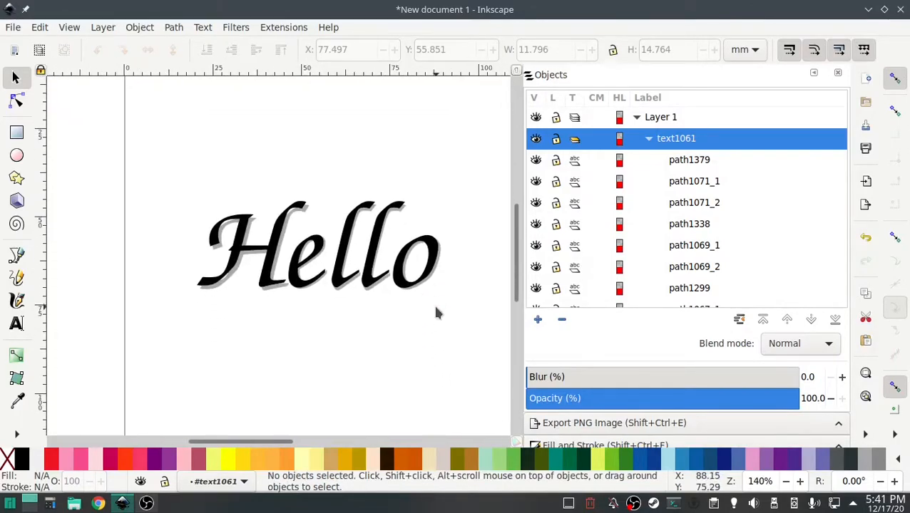
pyautogui.click(281, 27)
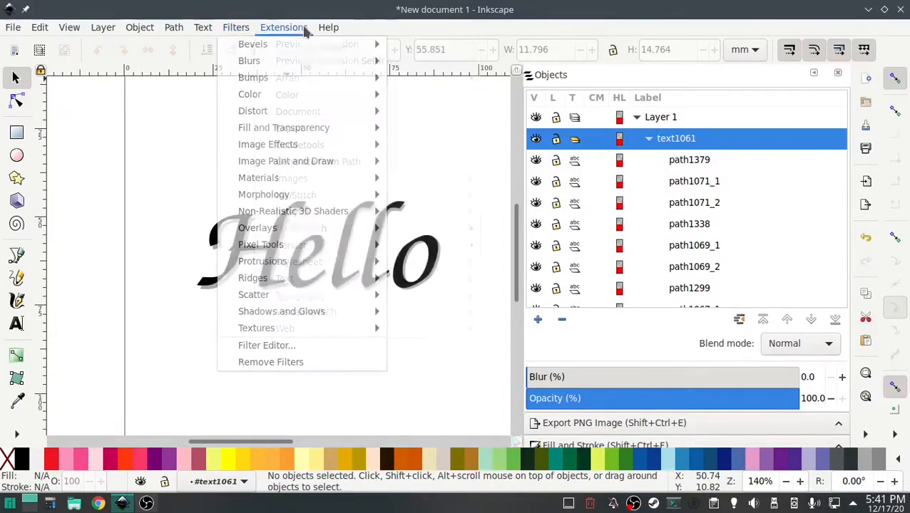
pyautogui.moveTo(314, 196)
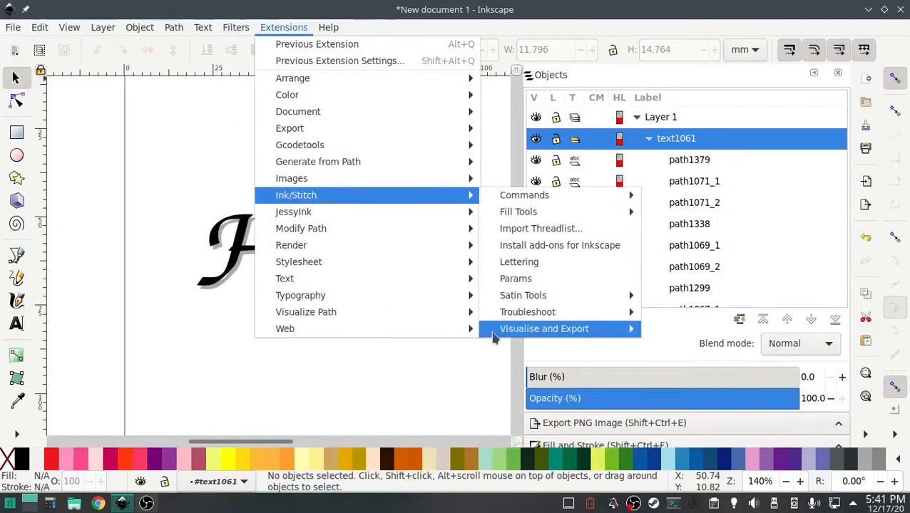
pyautogui.moveTo(541, 312)
pyautogui.click(701, 345)
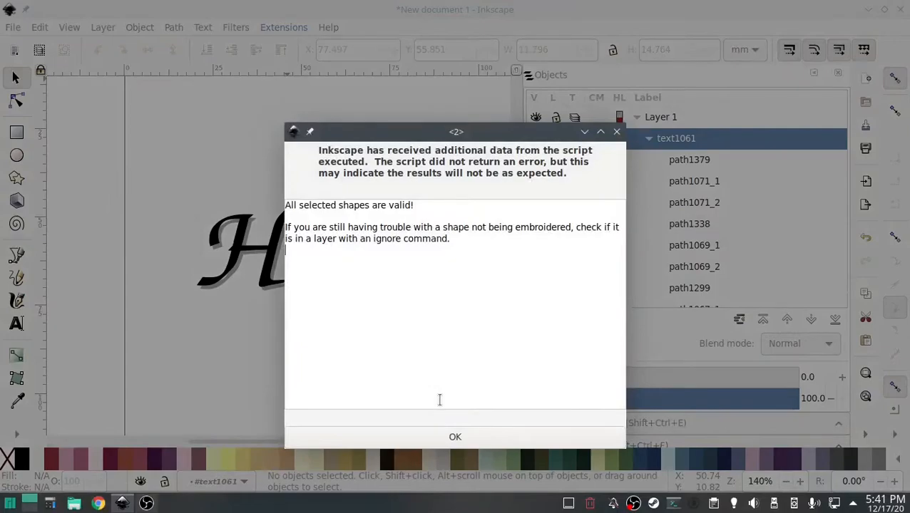
pyautogui.click(449, 437)
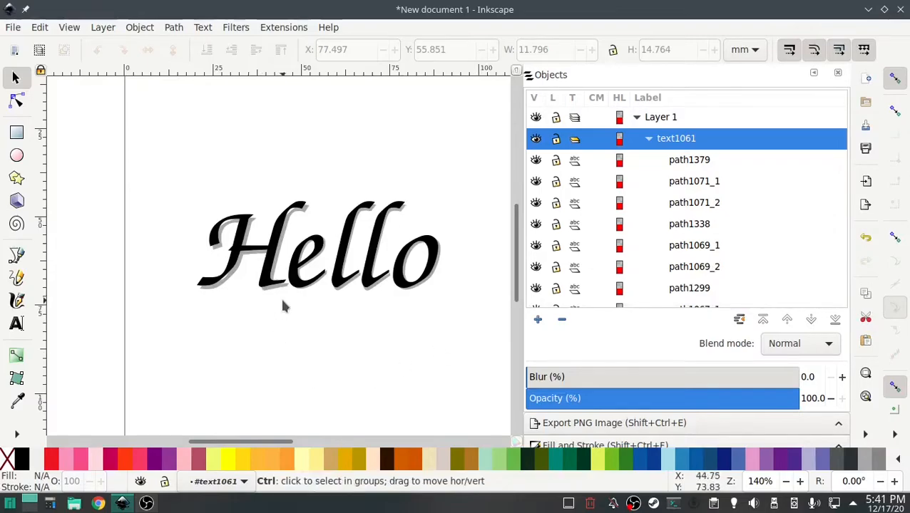
# Step: Raise the black "H" and the black "e" to the top of the stacking order in text1061
pyautogui.keyDown('ctrl'); pyautogui.scroll(3, 281, 302); pyautogui.keyUp('ctrl')
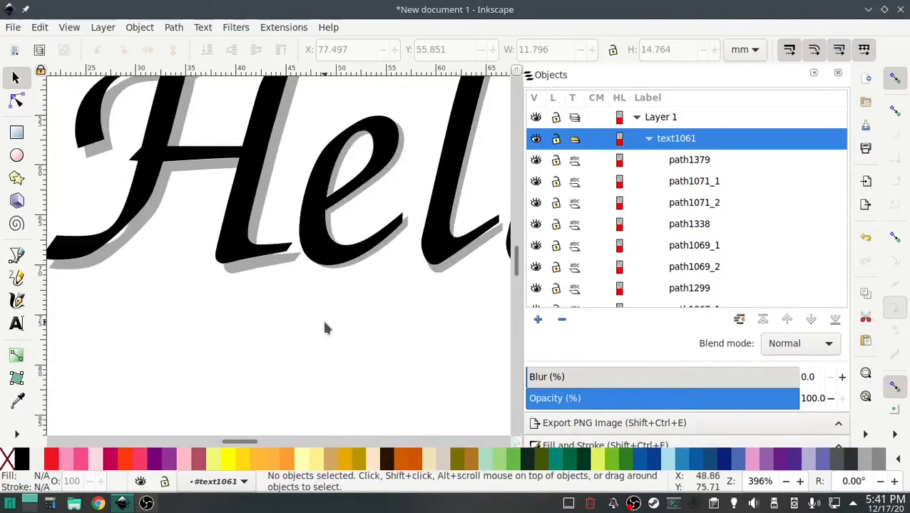
pyautogui.press('ctrl')
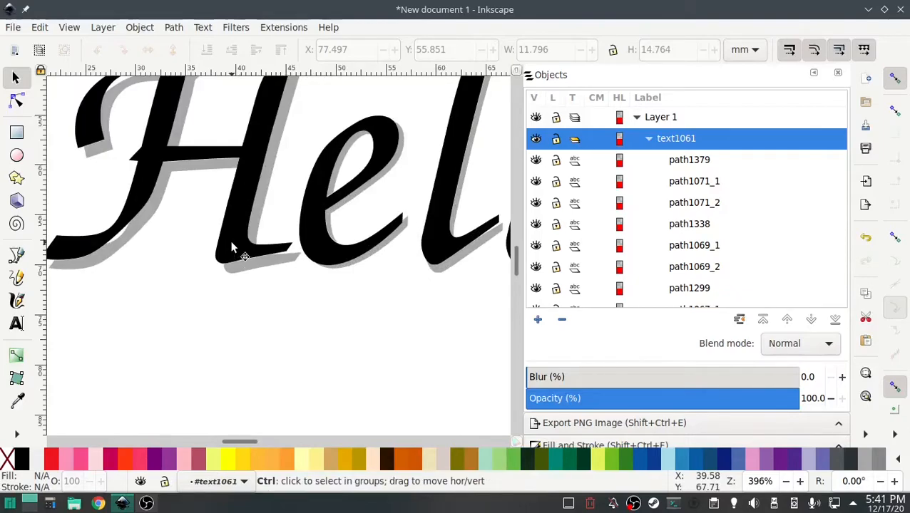
pyautogui.keyDown('ctrl'); pyautogui.click(231, 247); pyautogui.keyUp('ctrl')
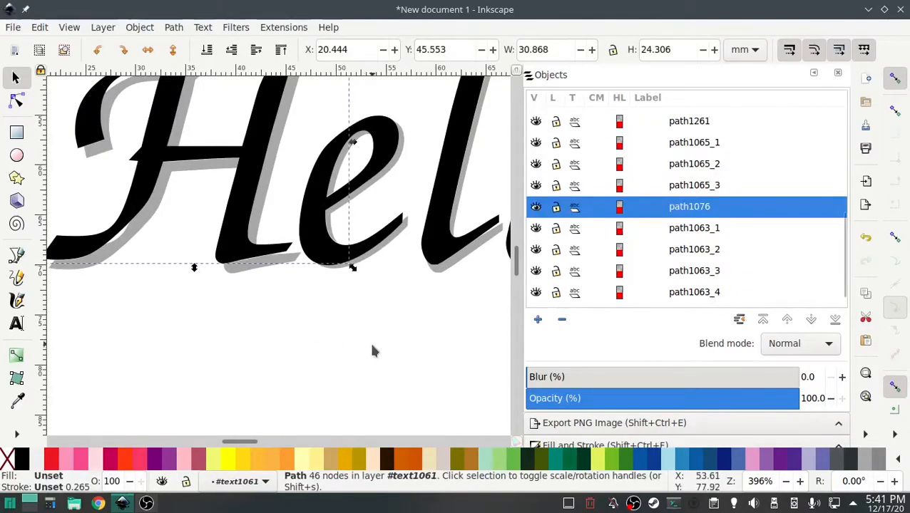
pyautogui.click(765, 320)
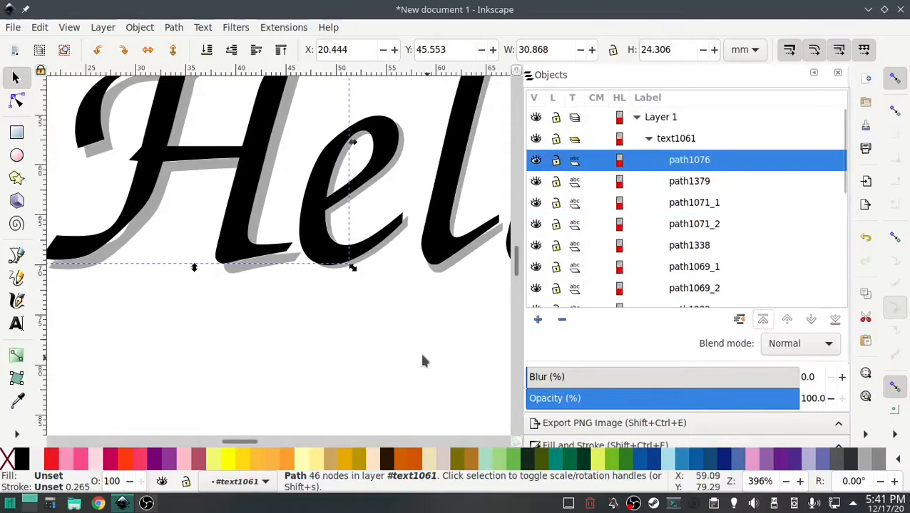
pyautogui.click(386, 240)
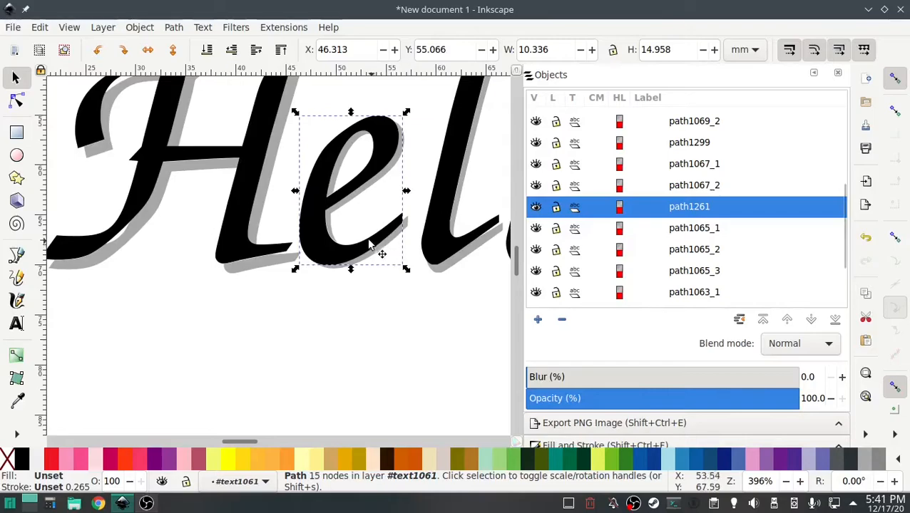
pyautogui.click(765, 324)
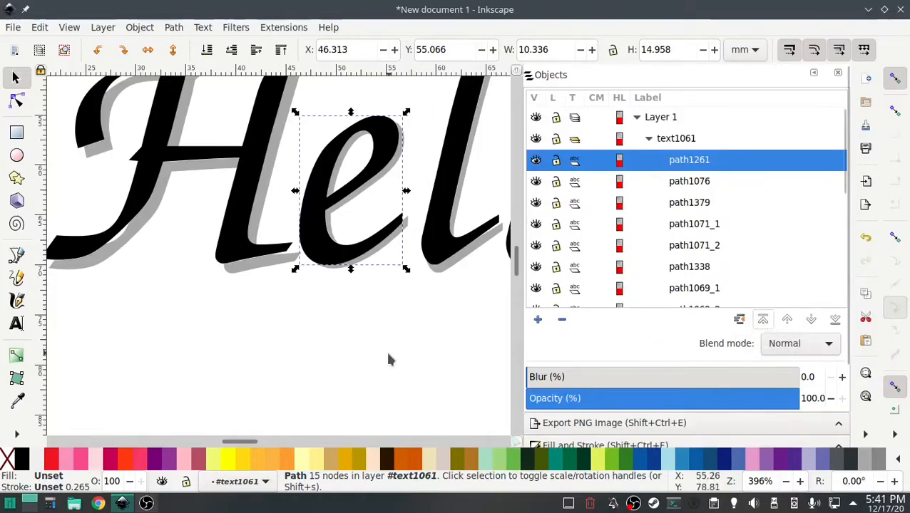
pyautogui.click(670, 186)
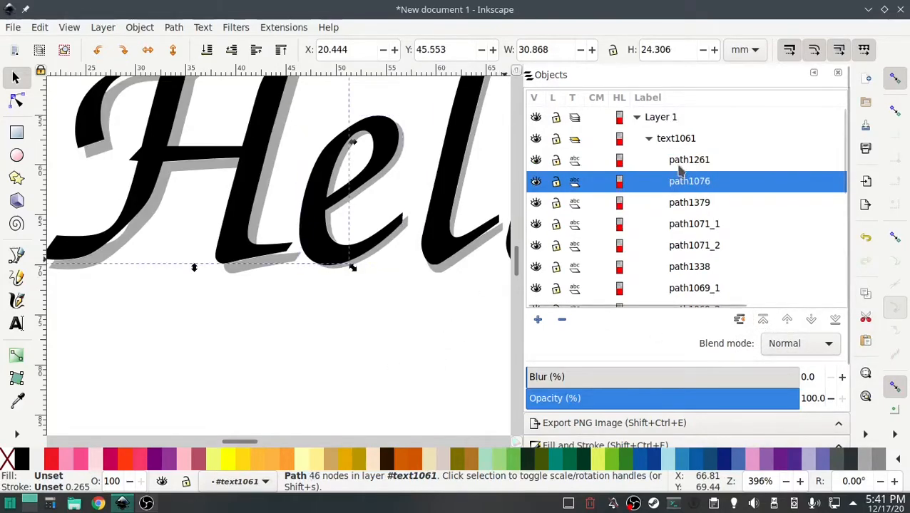
pyautogui.click(679, 164)
# Step: Raise both black "l" letters and the black "o" to the top of the stacking order in text1061
pyautogui.click(433, 254)
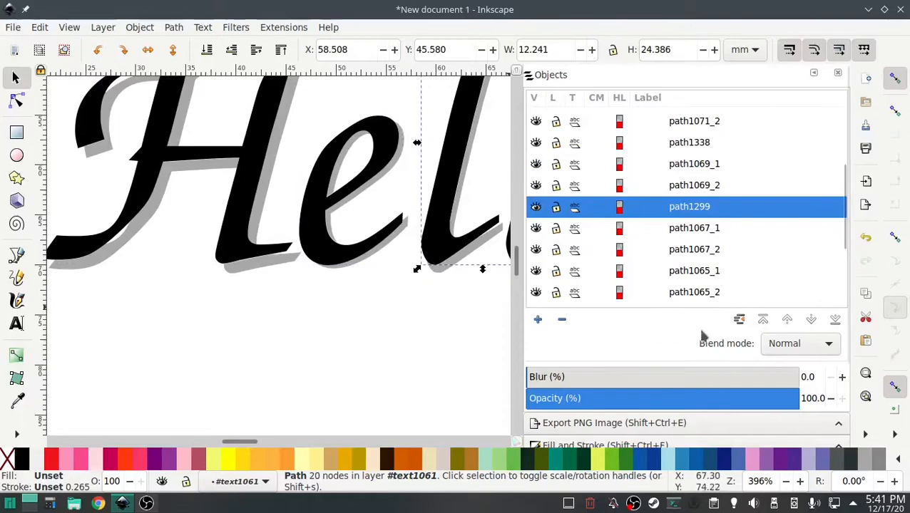
pyautogui.moveTo(422, 346); pyautogui.dragTo(173, 366)
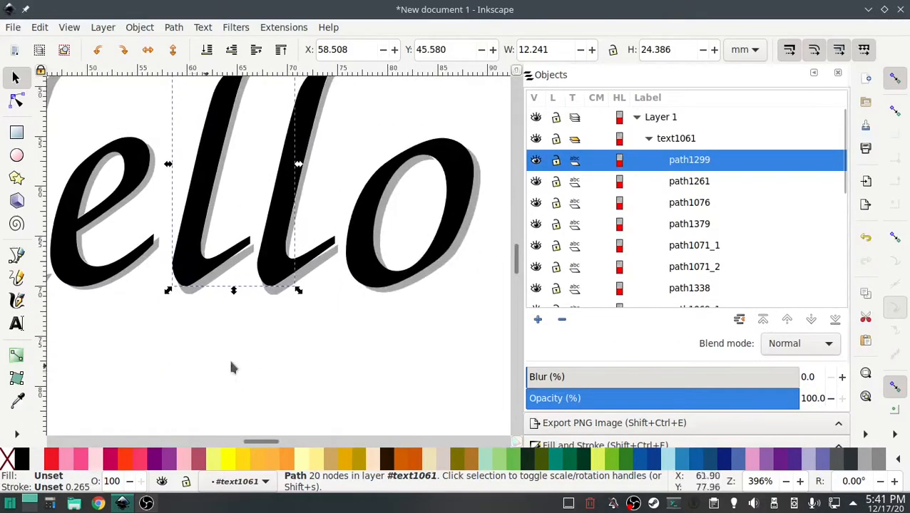
pyautogui.click(325, 254)
pyautogui.click(763, 319)
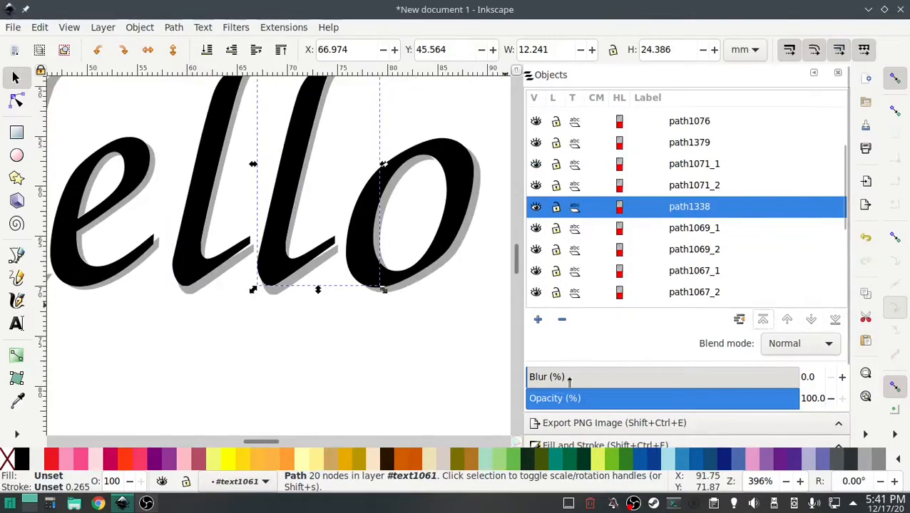
pyautogui.click(435, 260)
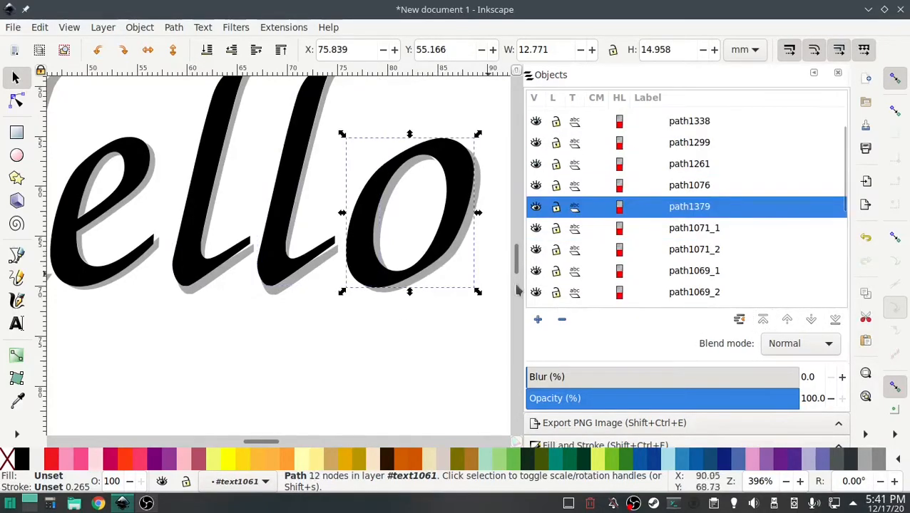
pyautogui.click(763, 319)
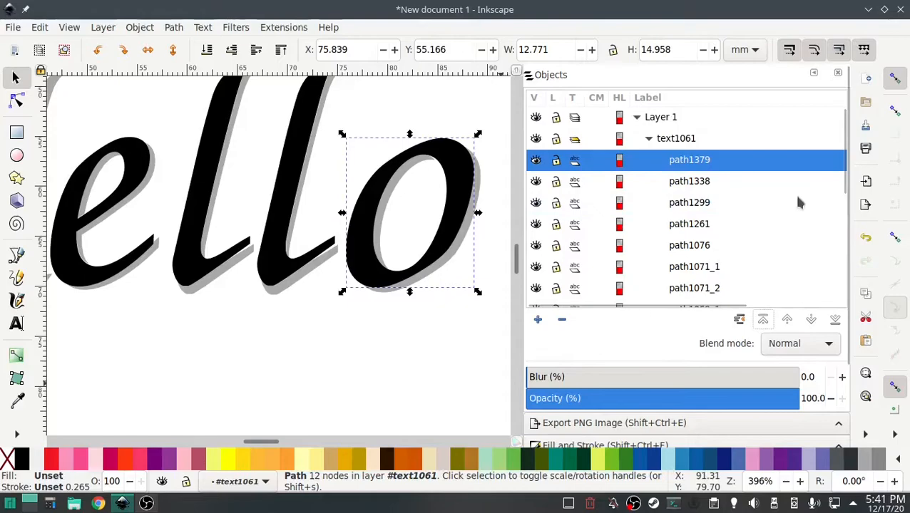
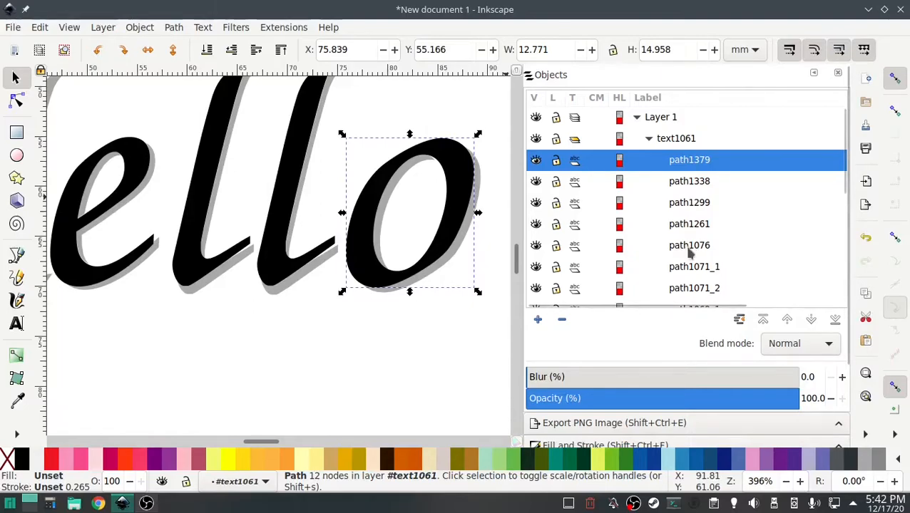
# Step: Group the five black letter paths, path1379 through path1076
pyautogui.keyDown('shift'); pyautogui.click(690, 248); pyautogui.keyUp('shift')
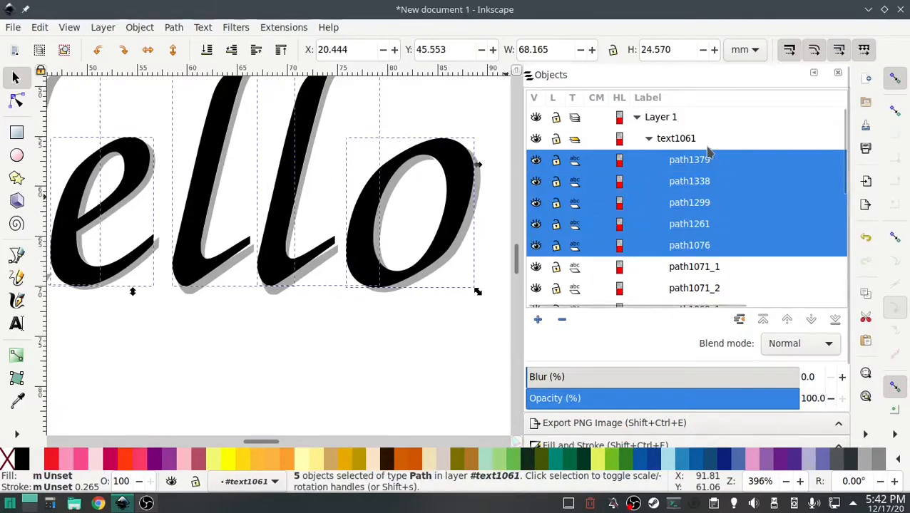
pyautogui.rightClick(687, 204)
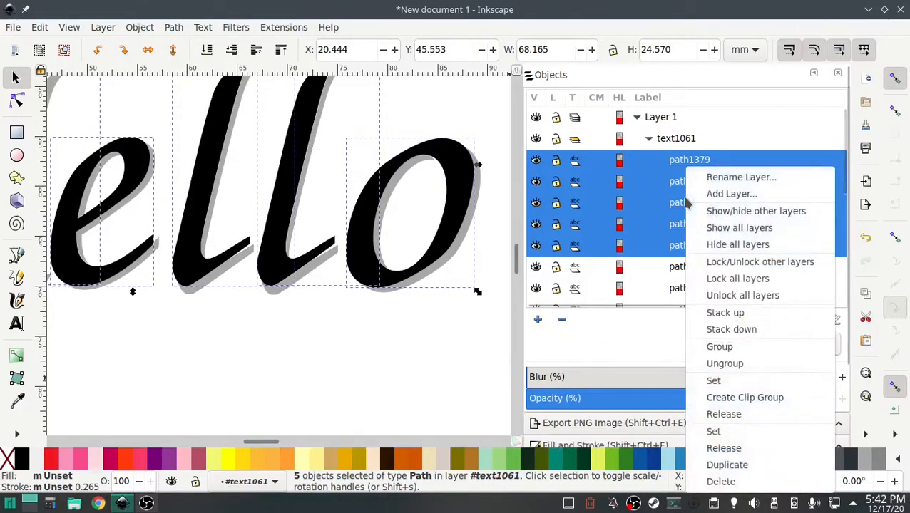
pyautogui.click(716, 347)
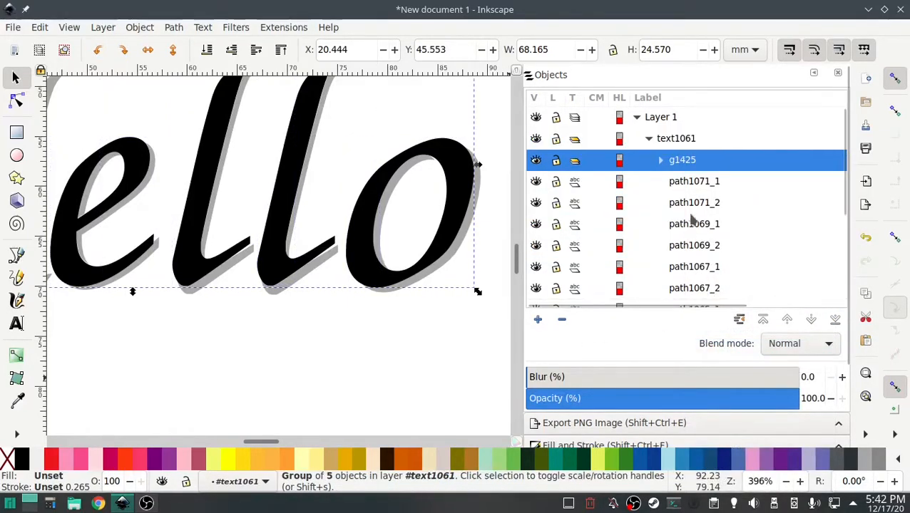
# Step: Group all the grey shadow pieces, path1071_1 through path1063_5, into a second group
pyautogui.click(681, 182)
pyautogui.scroll(-3, 727, 271)
pyautogui.scroll(-1, 705, 285)
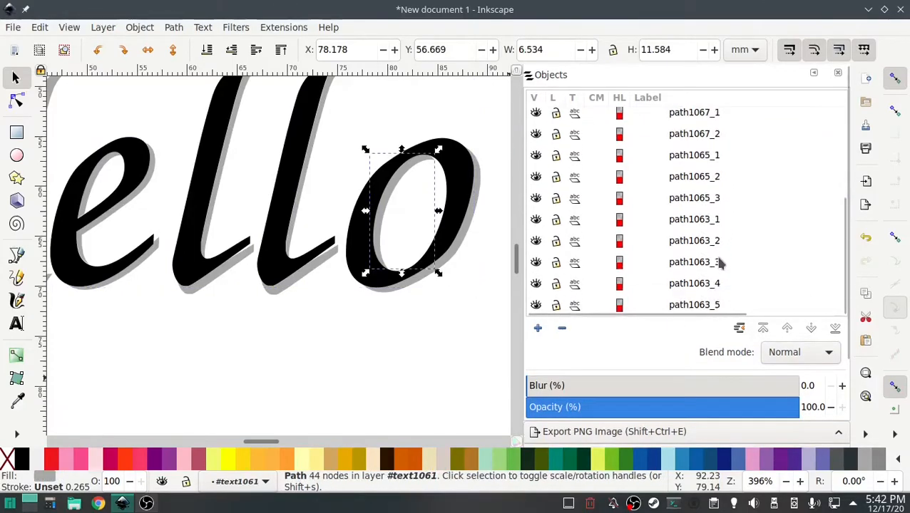
pyautogui.keyDown('shift'); pyautogui.click(692, 305); pyautogui.keyUp('shift')
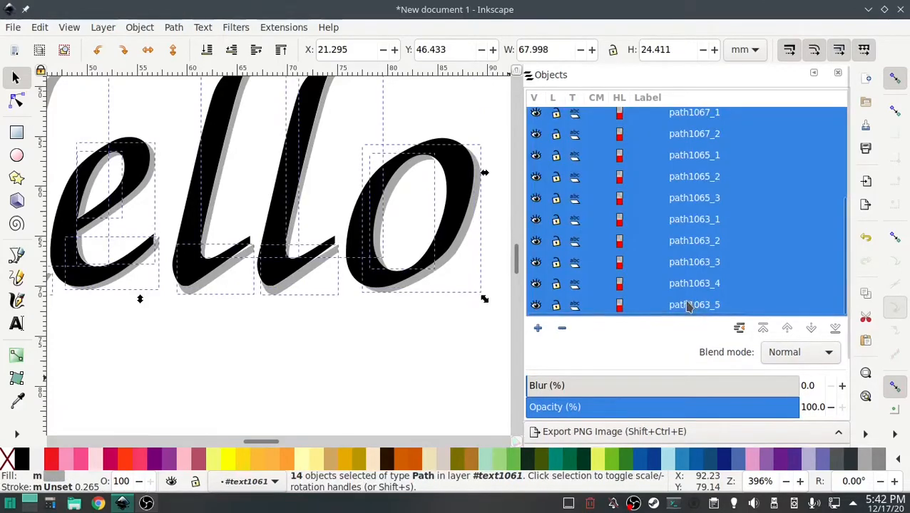
pyautogui.scroll(5, 640, 241)
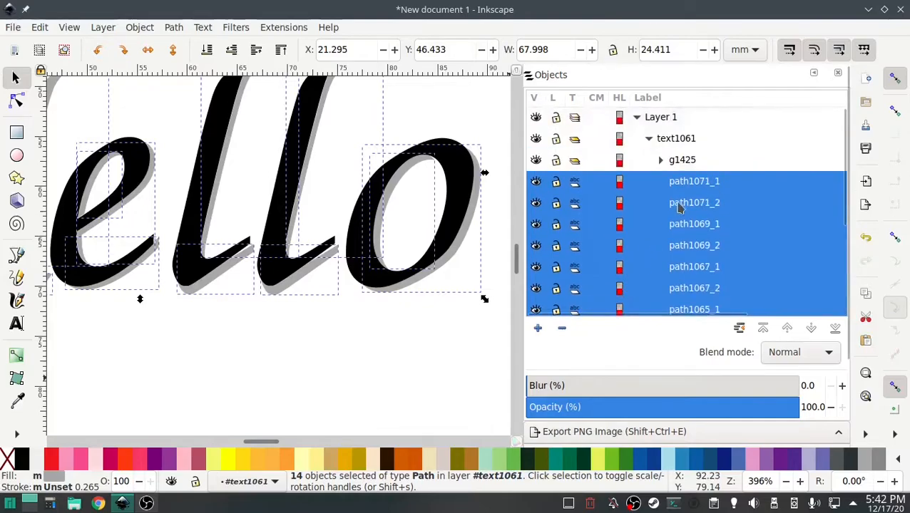
pyautogui.click(689, 184)
pyautogui.scroll(-3, 704, 262)
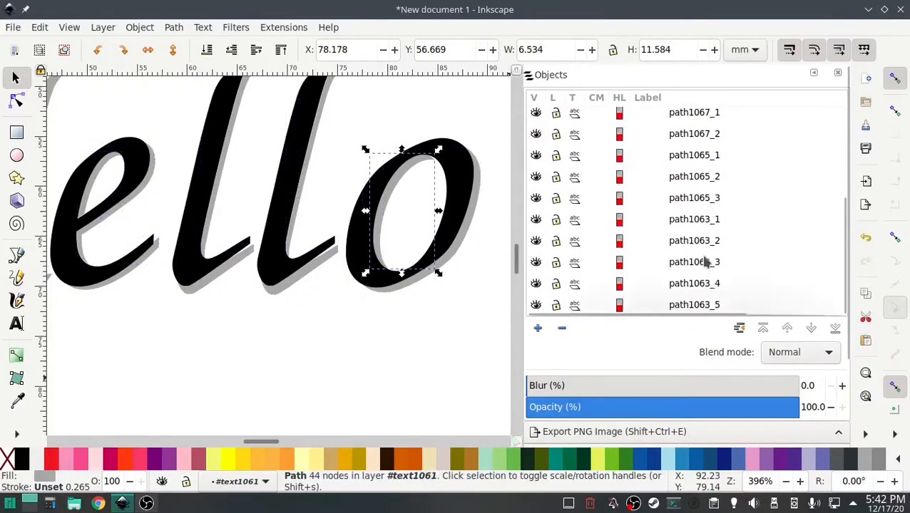
pyautogui.keyDown('shift'); pyautogui.click(693, 308); pyautogui.keyUp('shift')
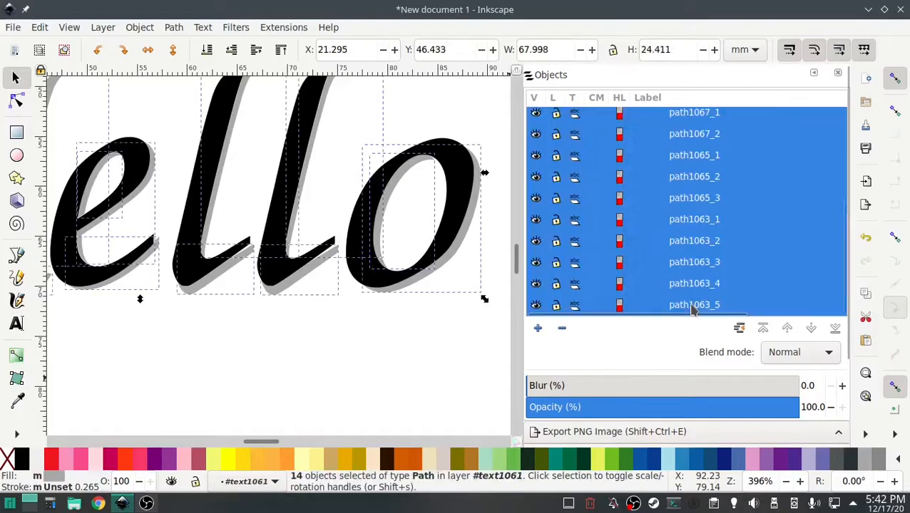
pyautogui.rightClick(682, 228)
pyautogui.click(695, 347)
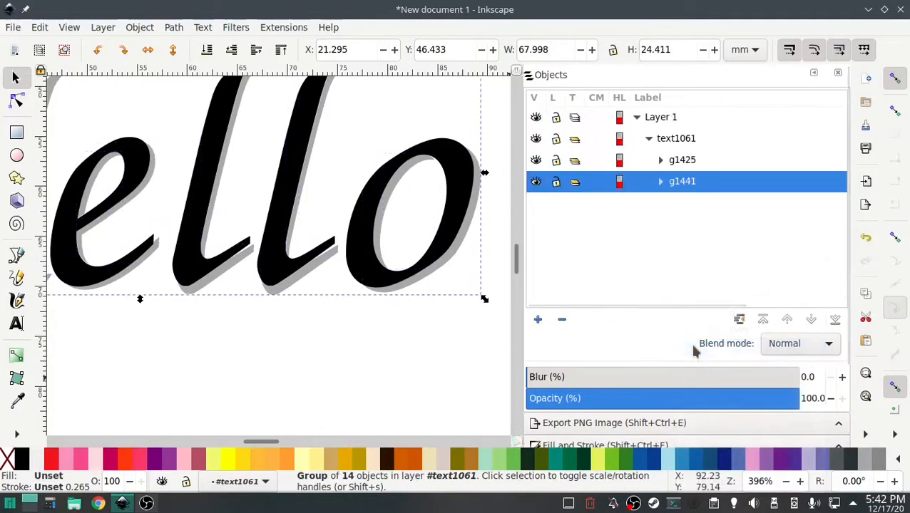
# Step: Check the separation of the two groups by selecting each and briefly hiding the black letter group
pyautogui.click(681, 167)
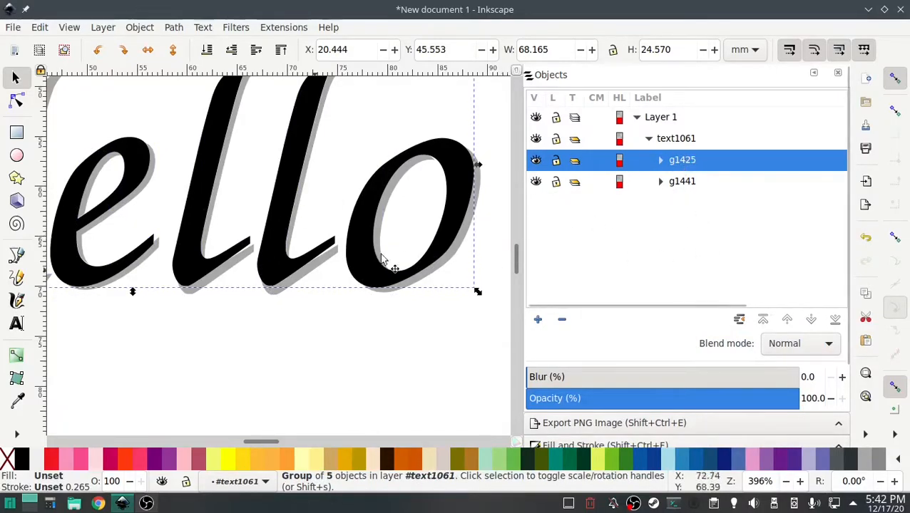
pyautogui.click(678, 183)
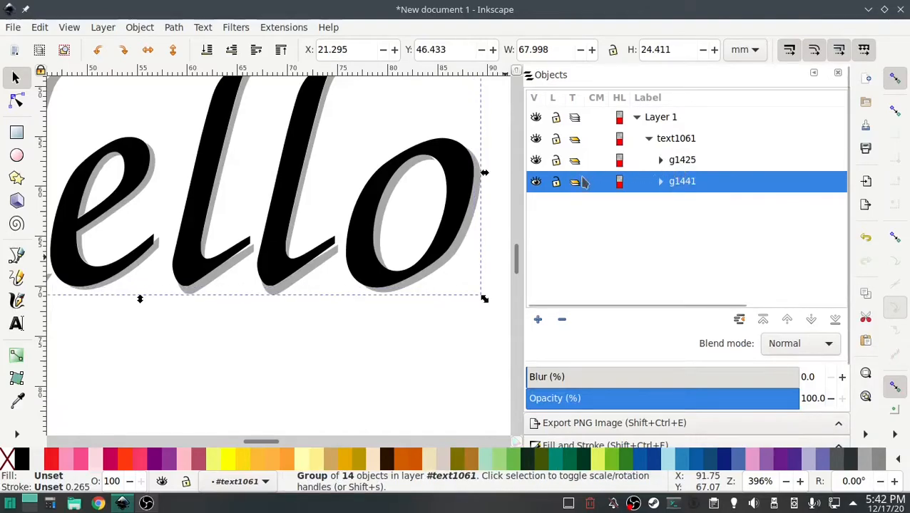
pyautogui.click(680, 161)
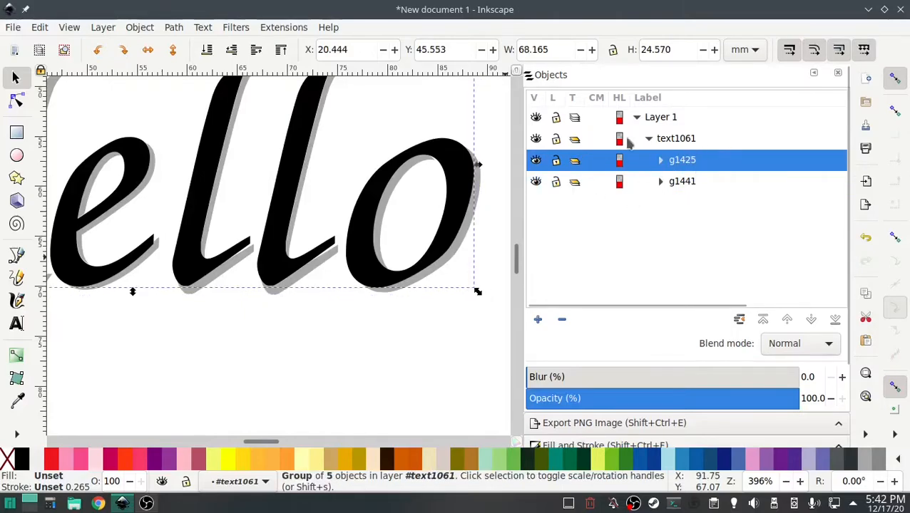
pyautogui.click(536, 162)
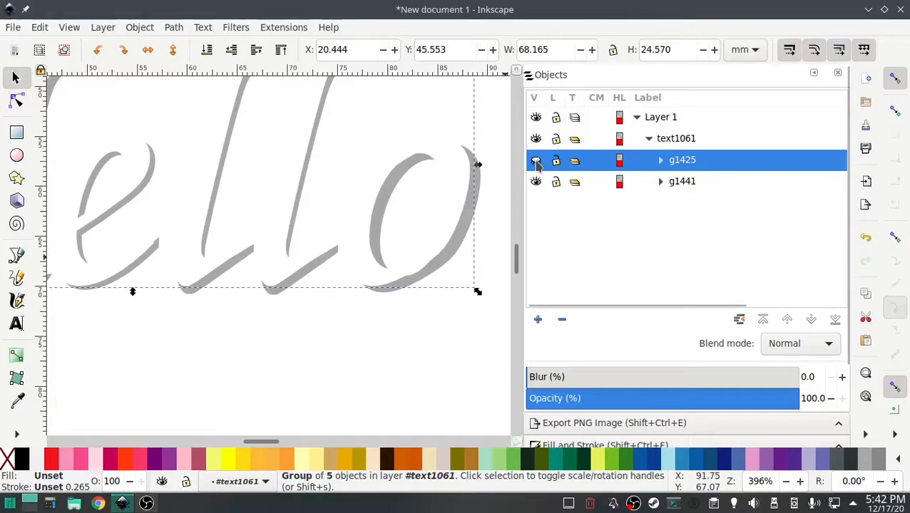
pyautogui.click(536, 161)
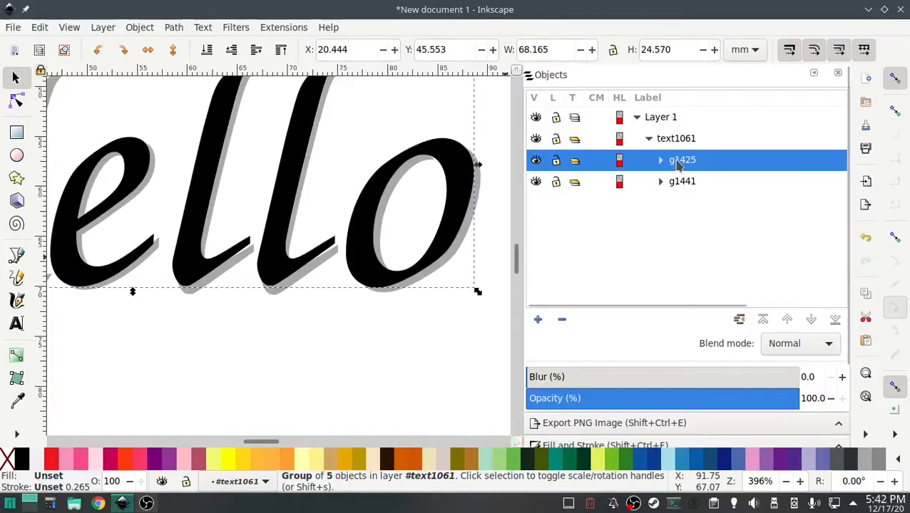
# Step: Duplicate the black letter group g1425 in place
pyautogui.rightClick(679, 164)
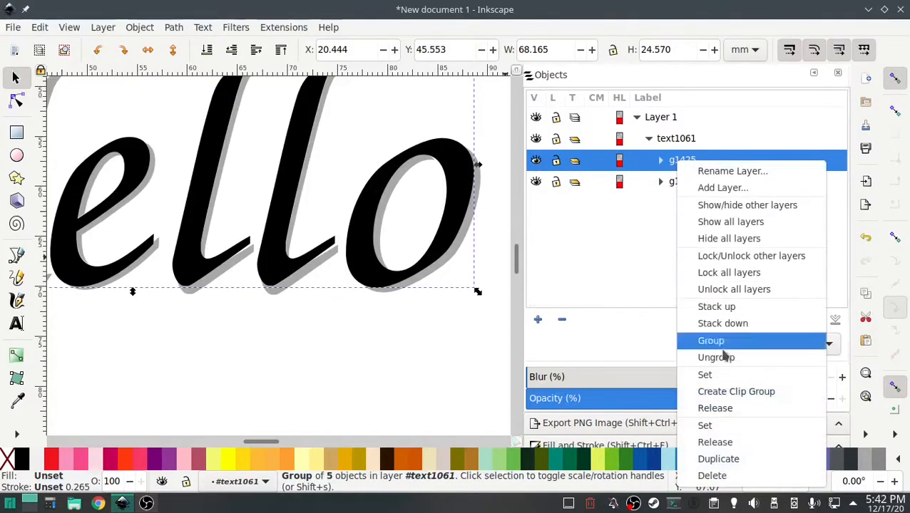
pyautogui.click(715, 460)
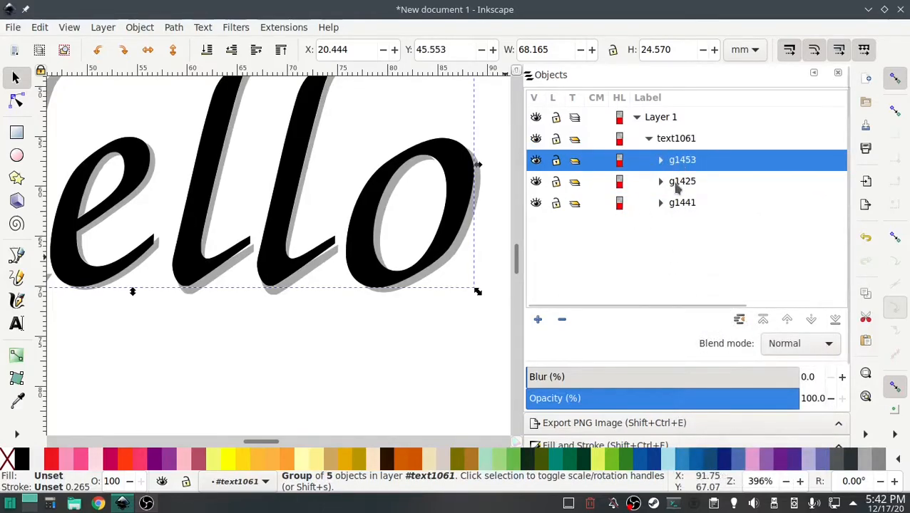
pyautogui.scroll(-2, 663, 306)
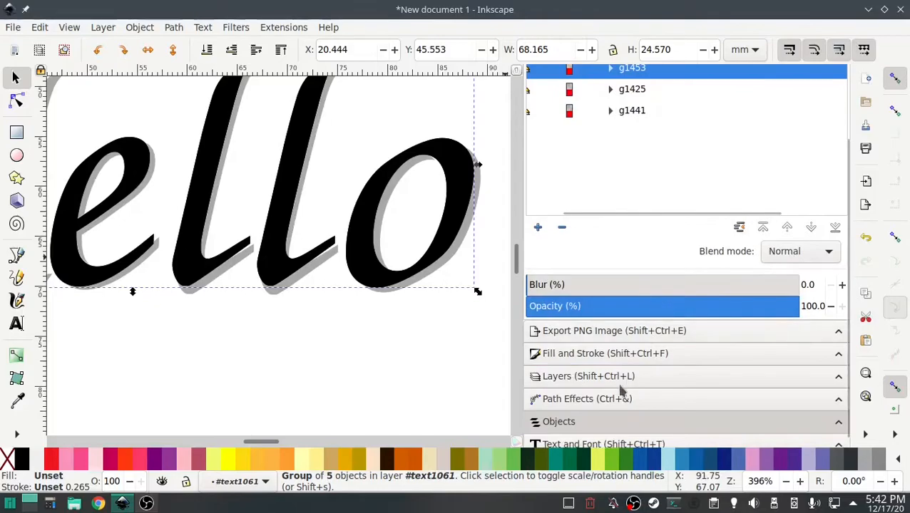
# Step: Remove the fill from the duplicated letter group g1453 and give it a flat bright green stroke, 0cf92fff
pyautogui.click(576, 354)
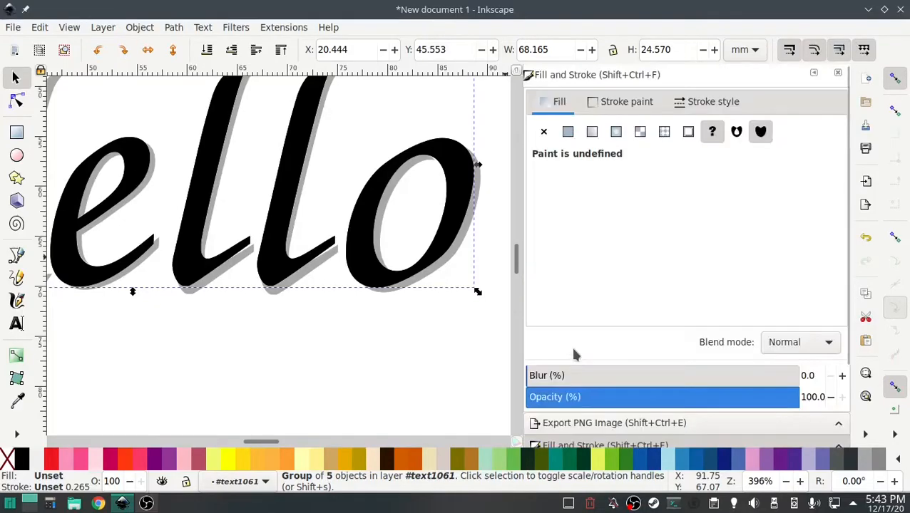
pyautogui.click(543, 132)
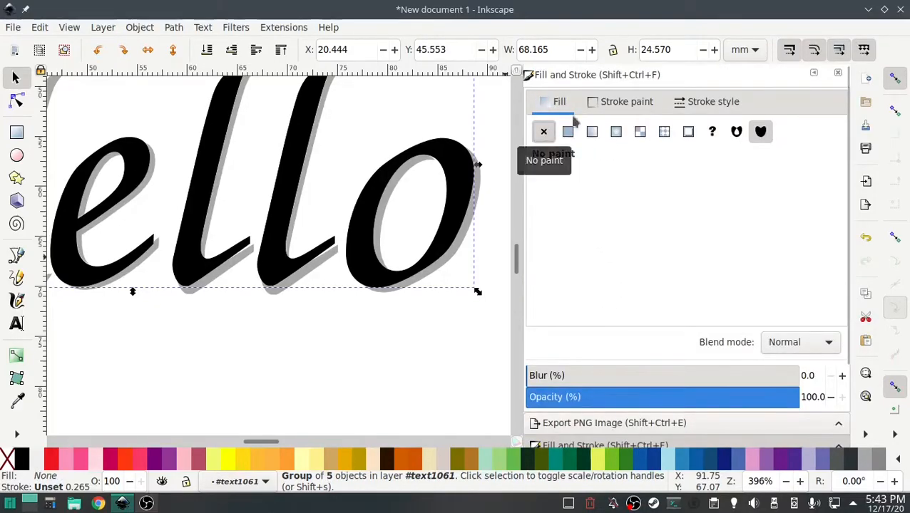
pyautogui.click(614, 101)
pyautogui.click(568, 131)
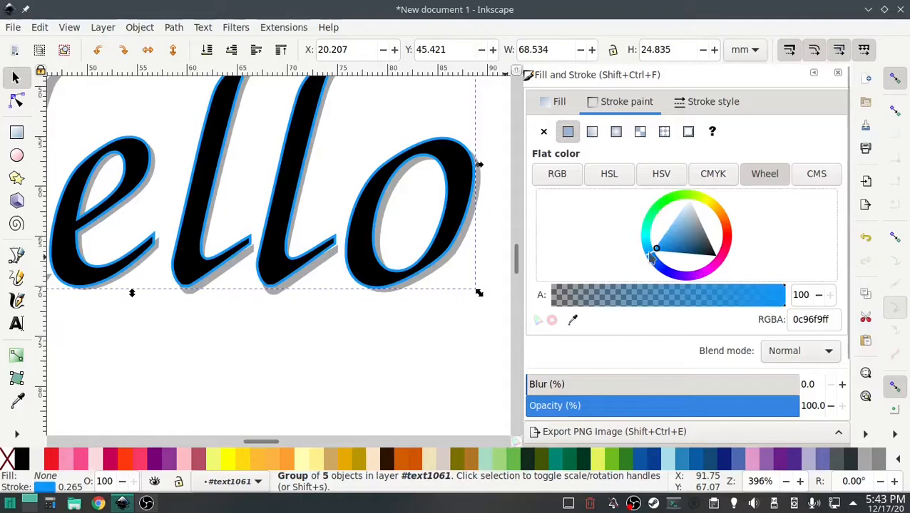
pyautogui.moveTo(654, 229); pyautogui.dragTo(663, 209)
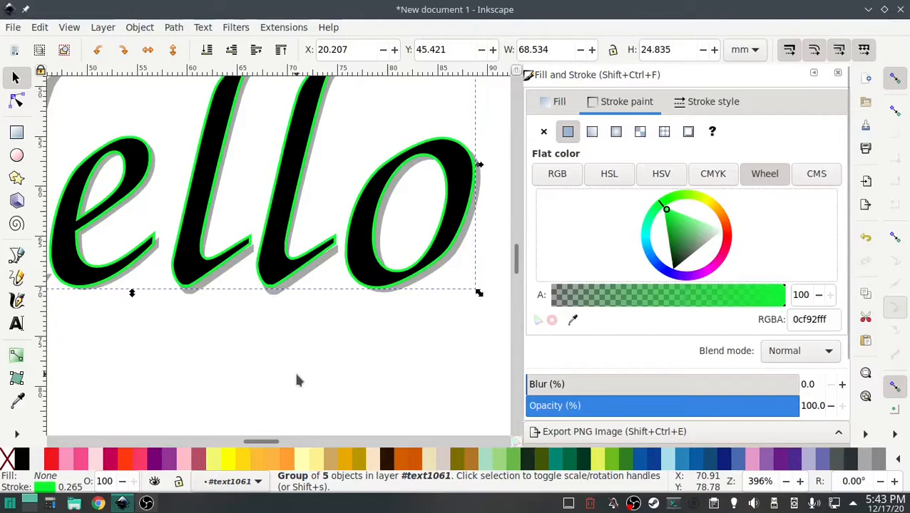
pyautogui.scroll(-3, 294, 369)
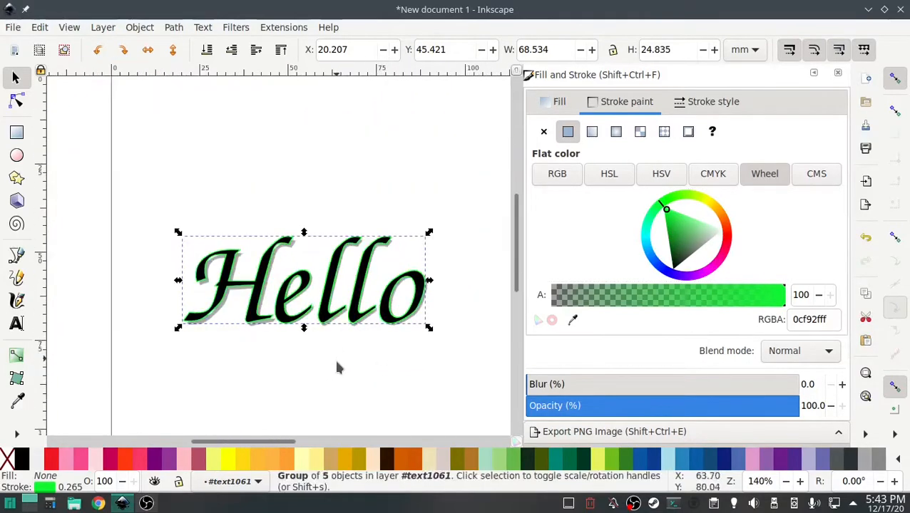
pyautogui.moveTo(345, 378); pyautogui.dragTo(343, 353)
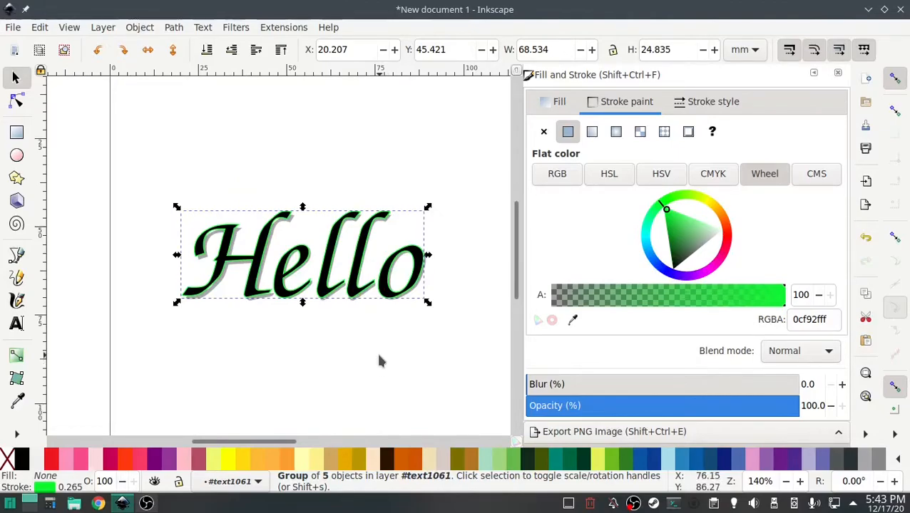
pyautogui.click(351, 349)
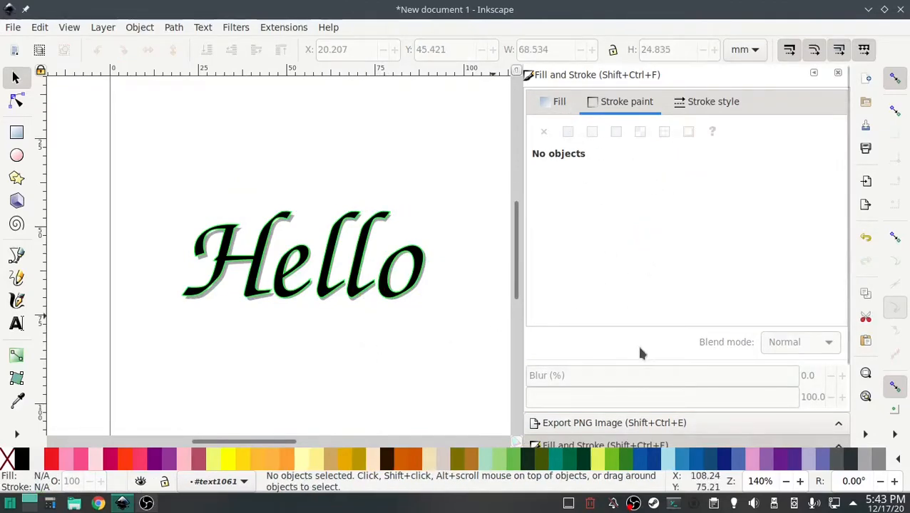
# Step: Fill the original letter group g1425 with flat purple, 6a1c8aff
pyautogui.scroll(-3, 637, 354)
pyautogui.click(580, 412)
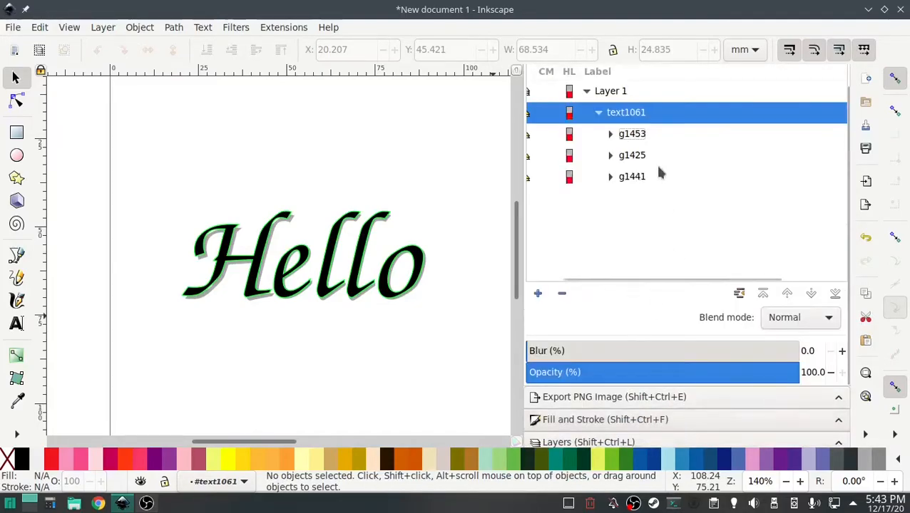
pyautogui.click(632, 155)
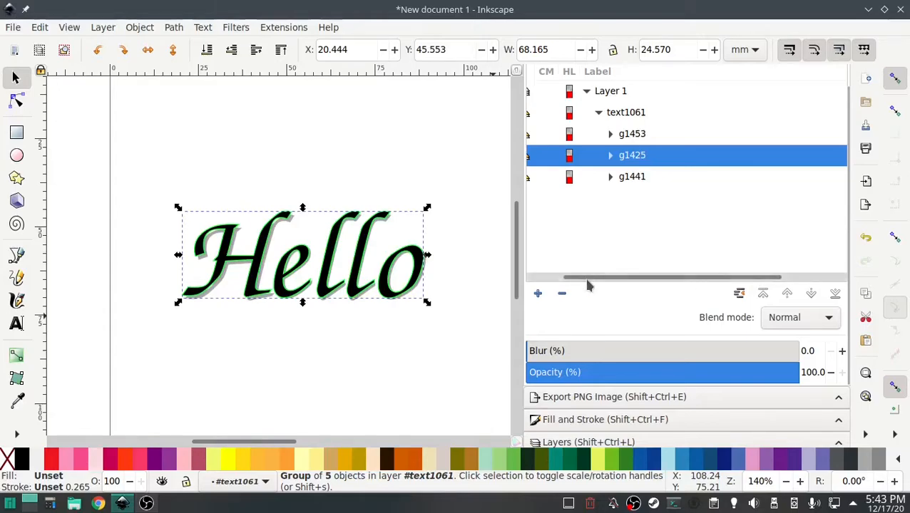
pyautogui.moveTo(579, 281); pyautogui.dragTo(549, 283)
pyautogui.click(592, 421)
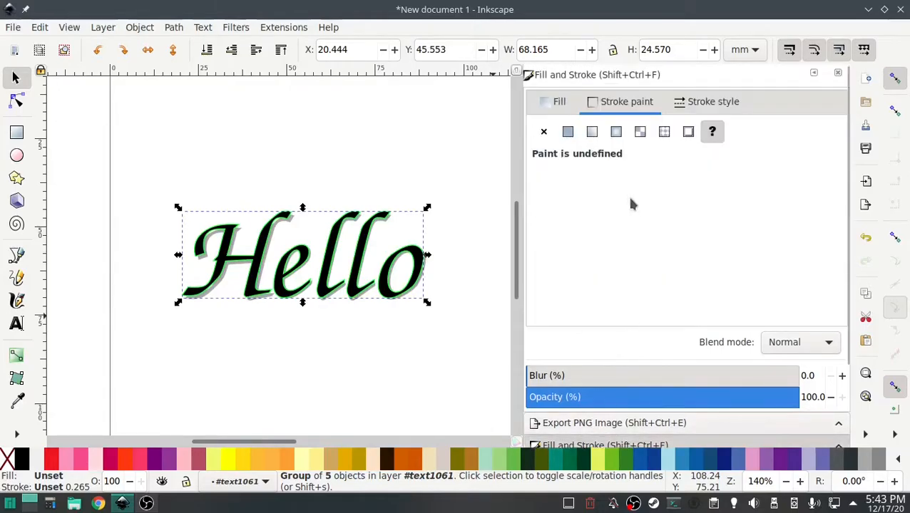
pyautogui.click(568, 131)
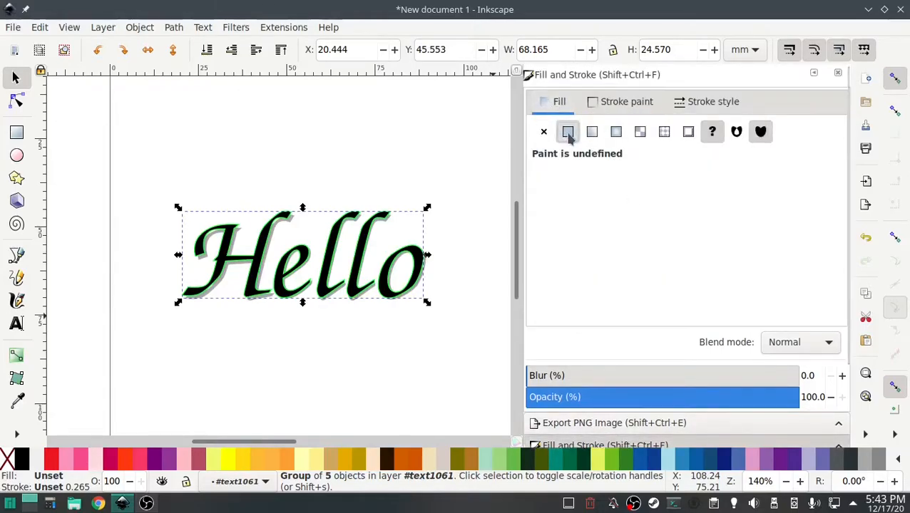
pyautogui.moveTo(678, 242); pyautogui.dragTo(657, 194)
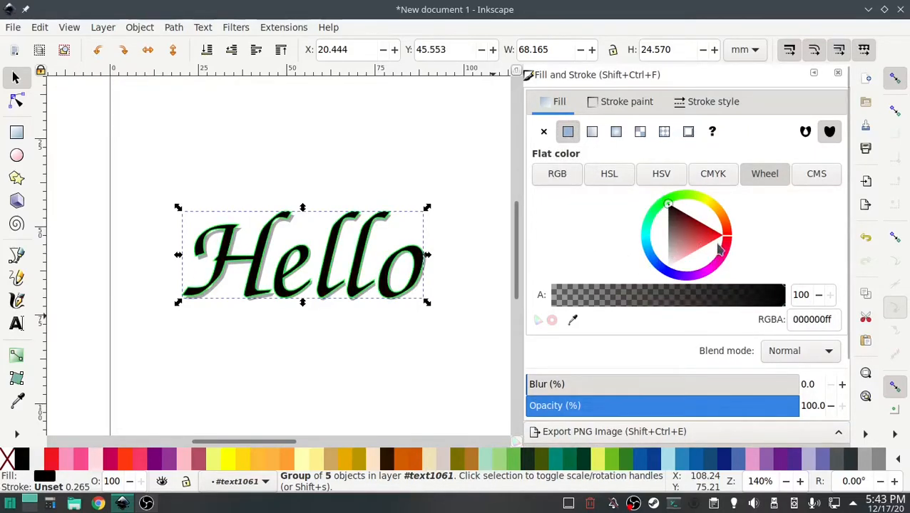
pyautogui.moveTo(702, 240)
pyautogui.mouseDown()
pyautogui.moveTo(724, 240)
pyautogui.moveTo(709, 245)
pyautogui.moveTo(690, 229)
pyautogui.moveTo(690, 207)
pyautogui.mouseUp()
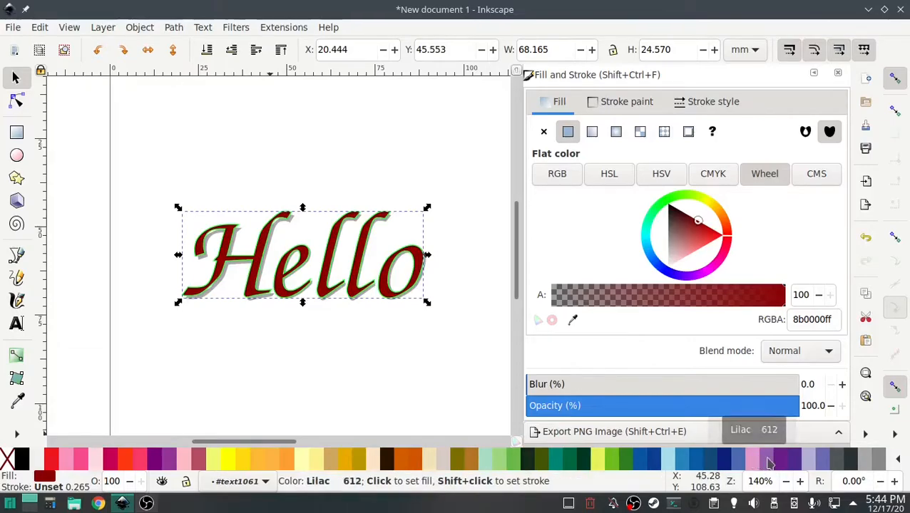
pyautogui.moveTo(783, 463); pyautogui.dragTo(48, 482)
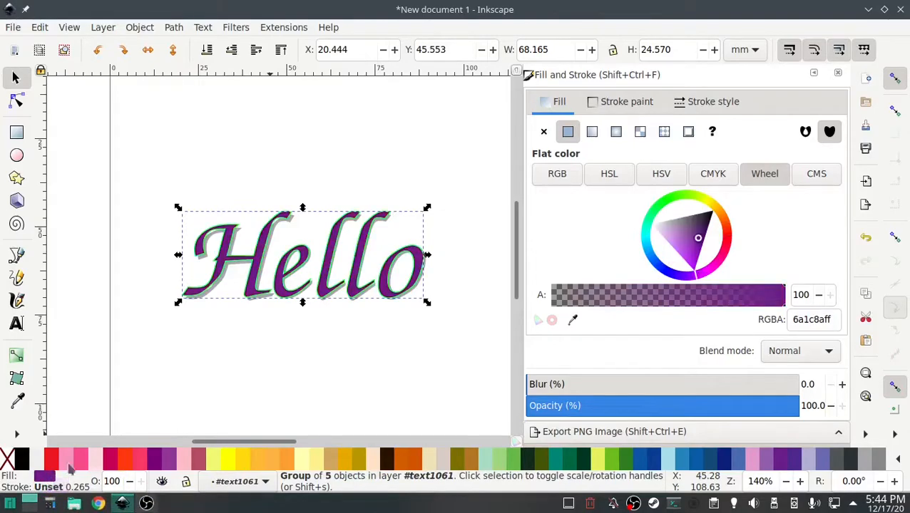
pyautogui.click(317, 374)
# Step: Change the stroke colour of the outline group g1453 to bright yellow
pyautogui.scroll(-3, 664, 243)
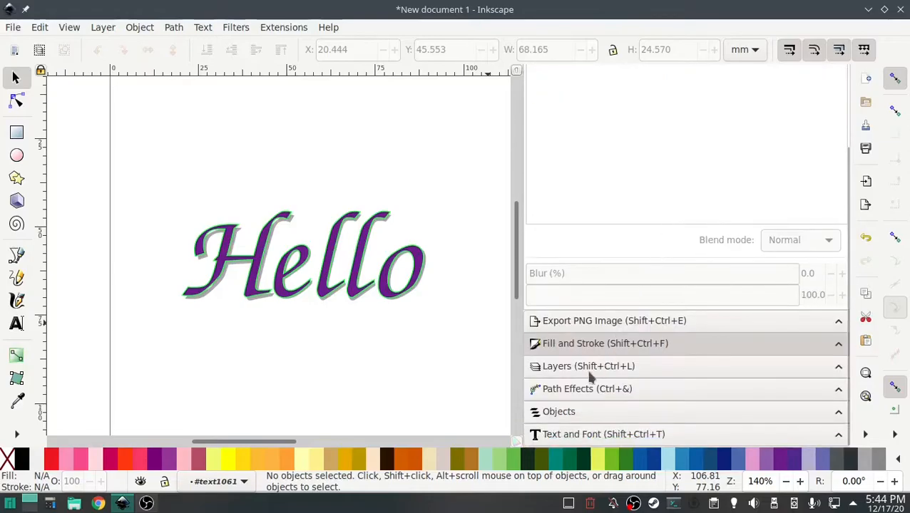
pyautogui.click(568, 412)
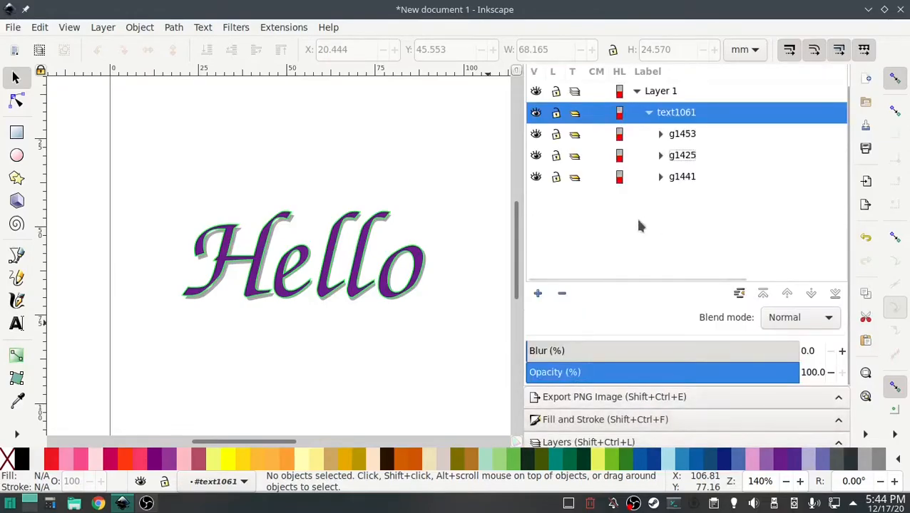
pyautogui.click(681, 138)
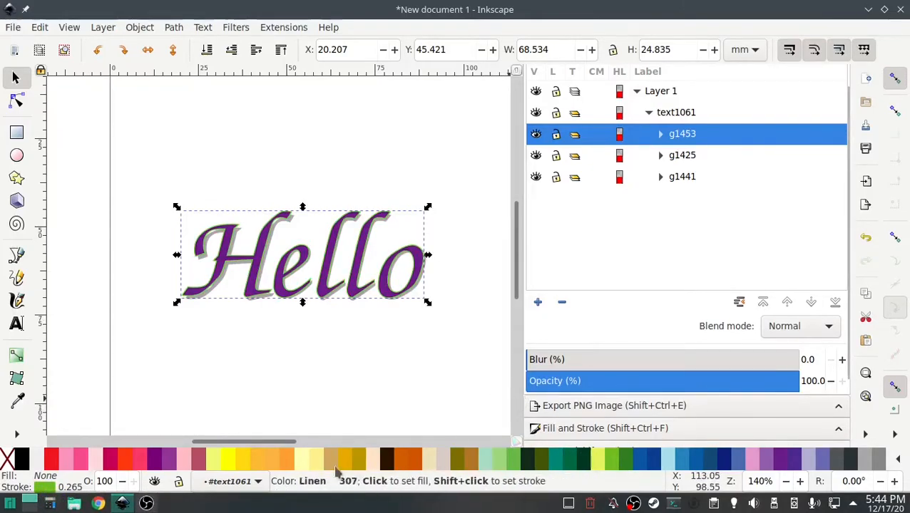
pyautogui.keyDown('shift'); pyautogui.click(228, 462); pyautogui.keyUp('shift')
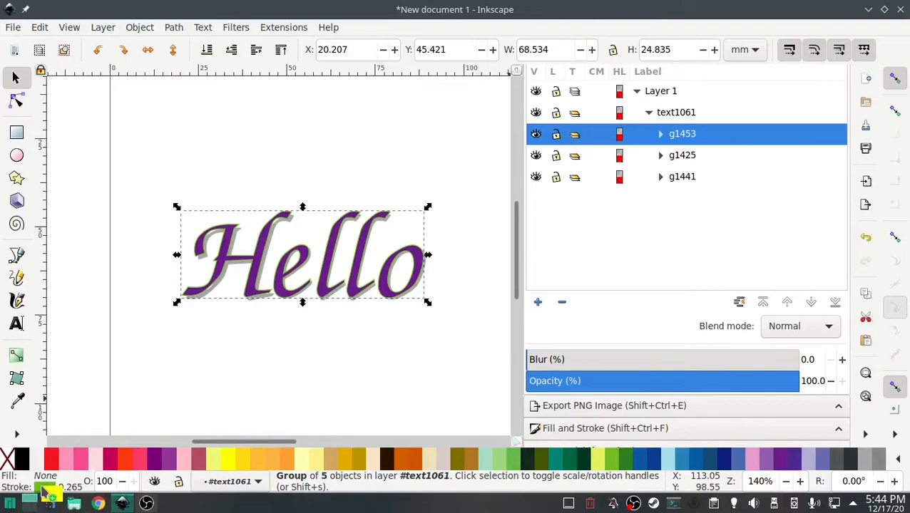
pyautogui.scroll(1, 365, 295)
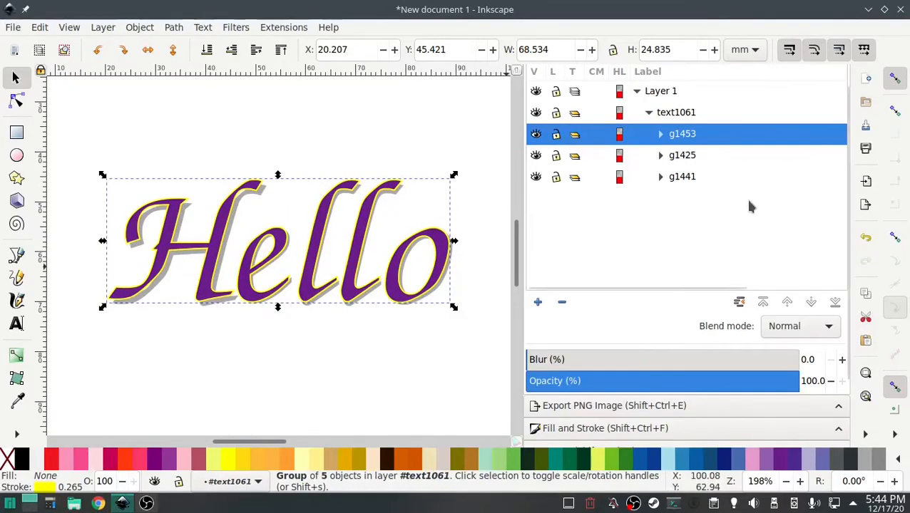
# Step: Increase the yellow outline's stroke width to 0.565 mm and inspect the letters up close
pyautogui.click(629, 426)
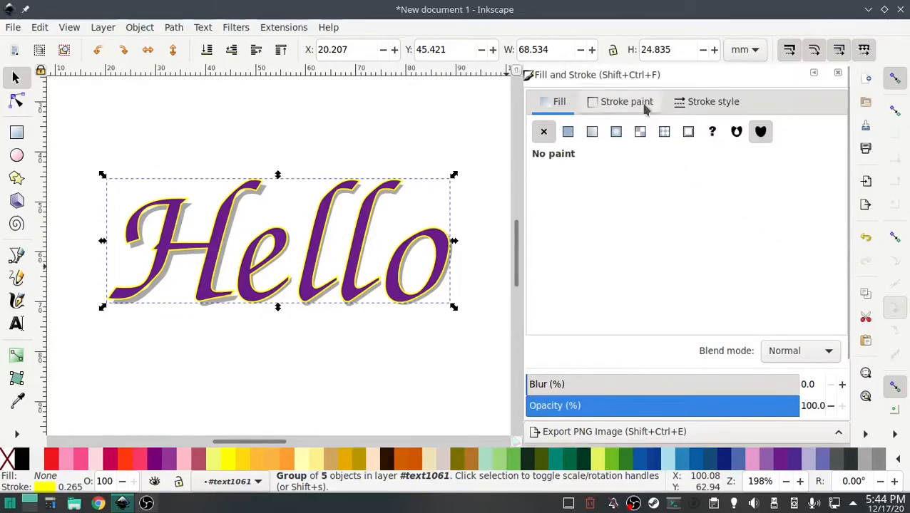
pyautogui.click(697, 104)
pyautogui.click(634, 131)
pyautogui.click(634, 131)
pyautogui.click(634, 131)
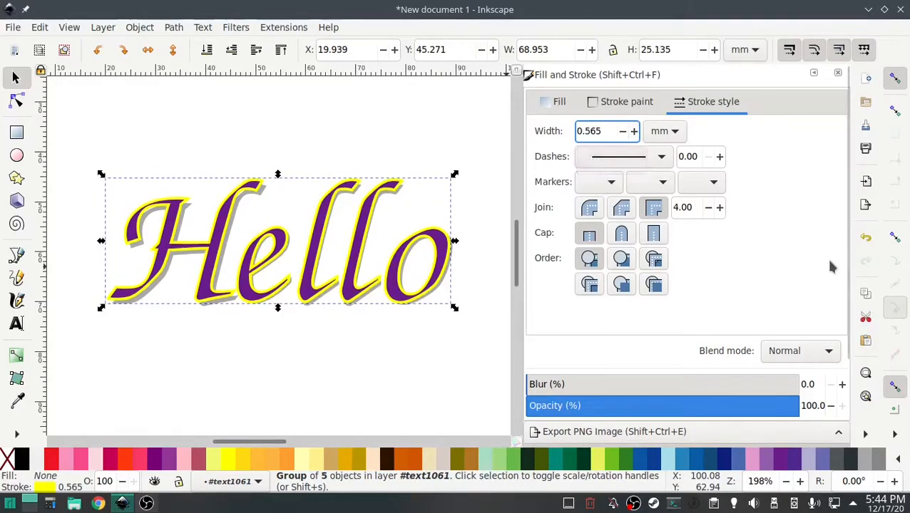
pyautogui.click(364, 359)
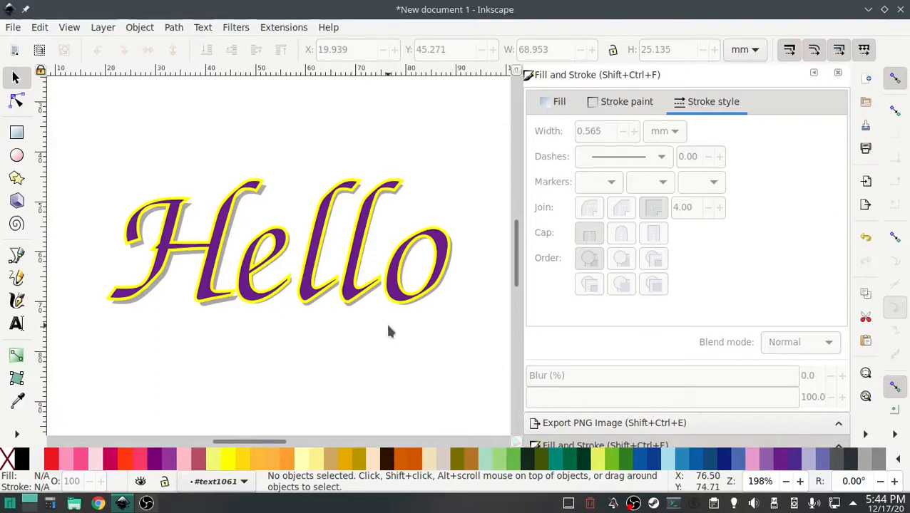
pyautogui.scroll(2, 371, 285)
pyautogui.scroll(-3, 372, 282)
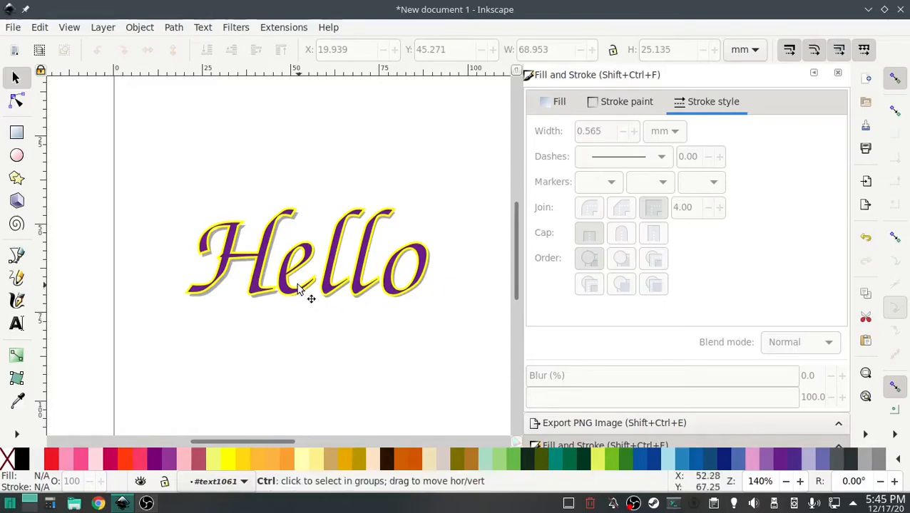
pyautogui.scroll(4, 299, 289)
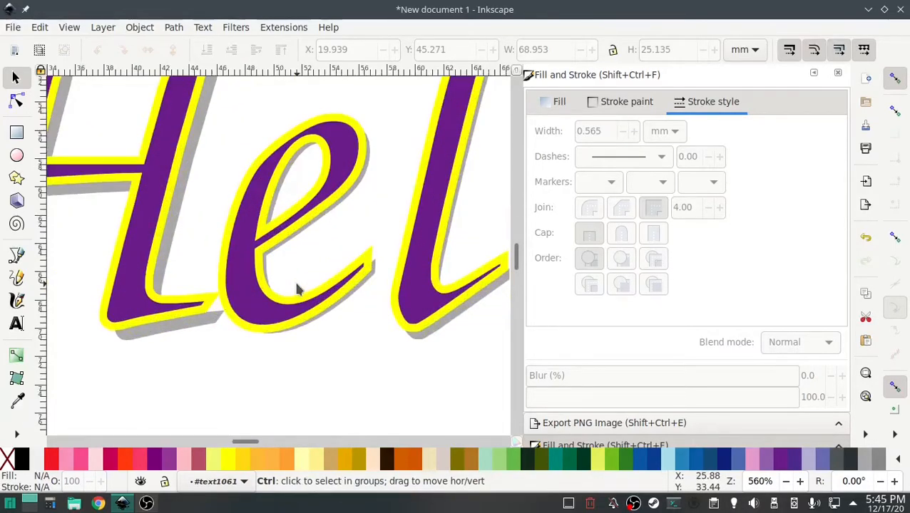
pyautogui.scroll(-2, 304, 278)
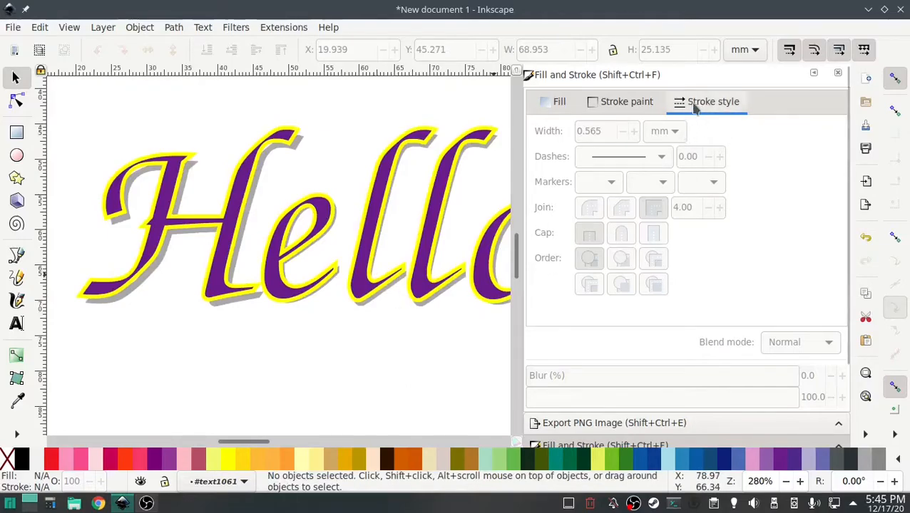
# Step: Set the stroke width of the yellow outline group g1453 to 0.265 mm
pyautogui.scroll(-3, 570, 354)
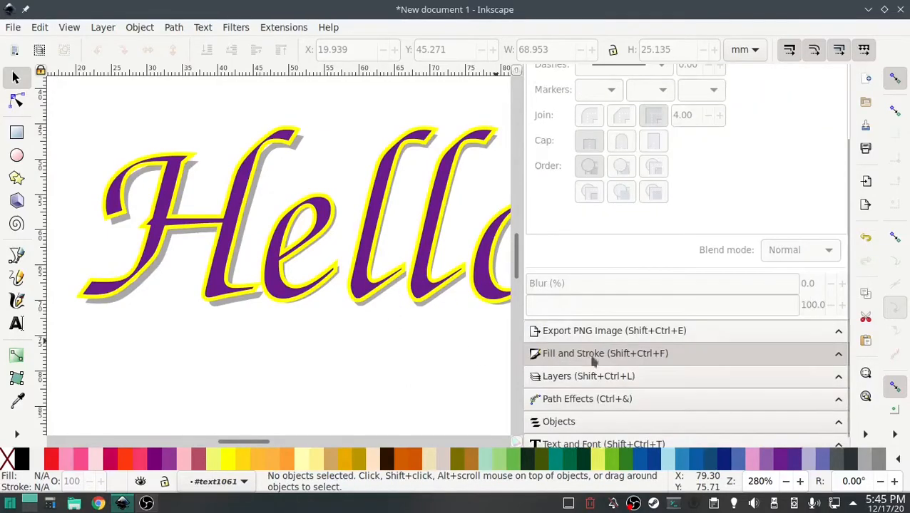
pyautogui.click(558, 379)
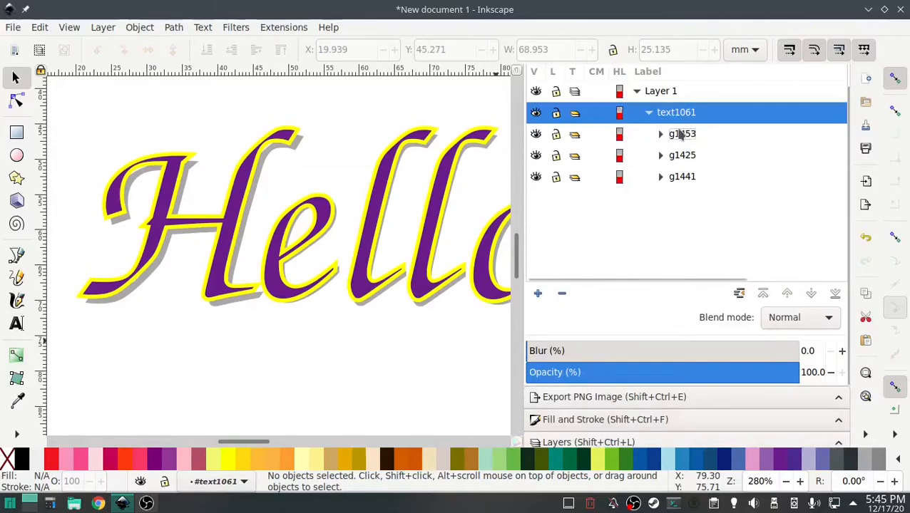
pyautogui.click(681, 134)
pyautogui.click(549, 433)
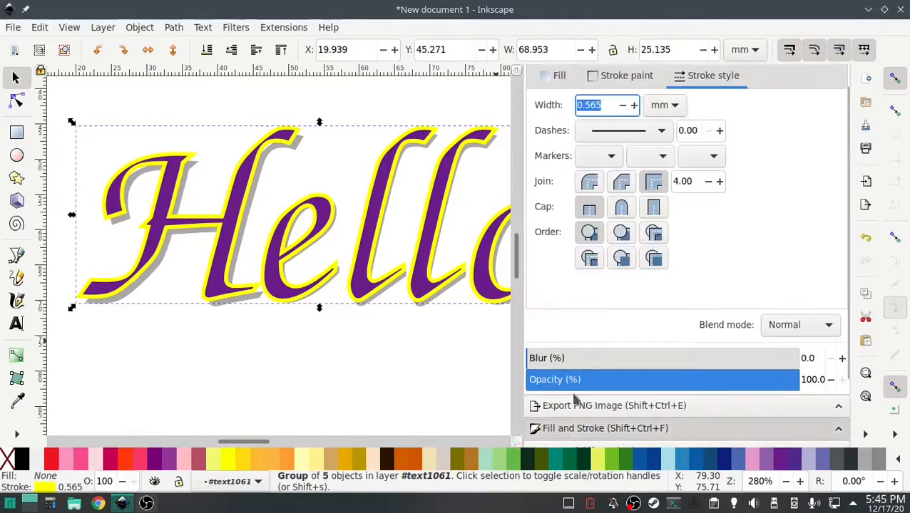
pyautogui.click(622, 105)
pyautogui.click(622, 105)
pyautogui.click(622, 105)
pyautogui.click(389, 364)
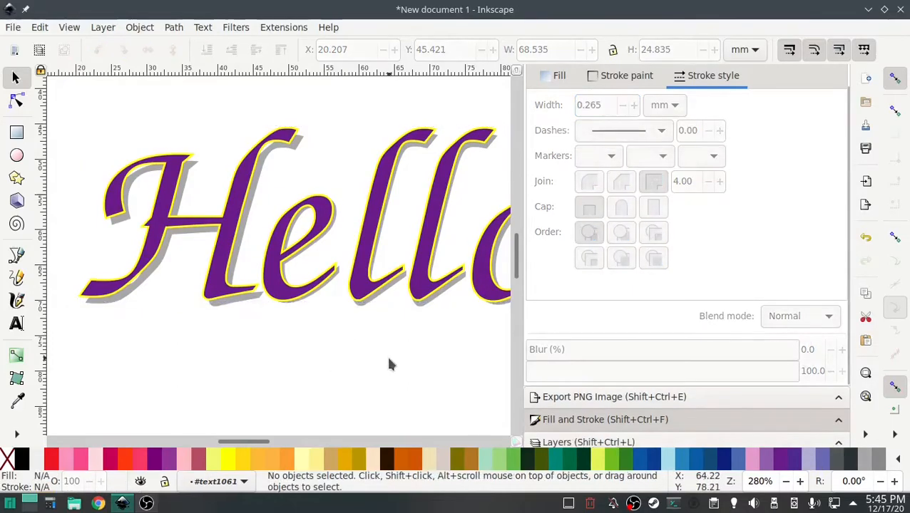
pyautogui.scroll(-2, 397, 379)
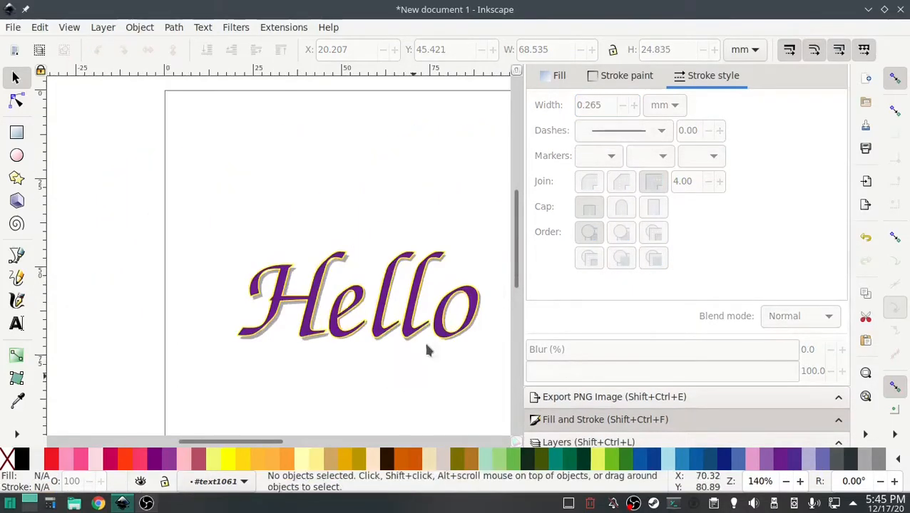
# Step: Check the design for invalid shapes with Ink/Stitch Troubleshoot Objects and dismiss the report
pyautogui.click(279, 27)
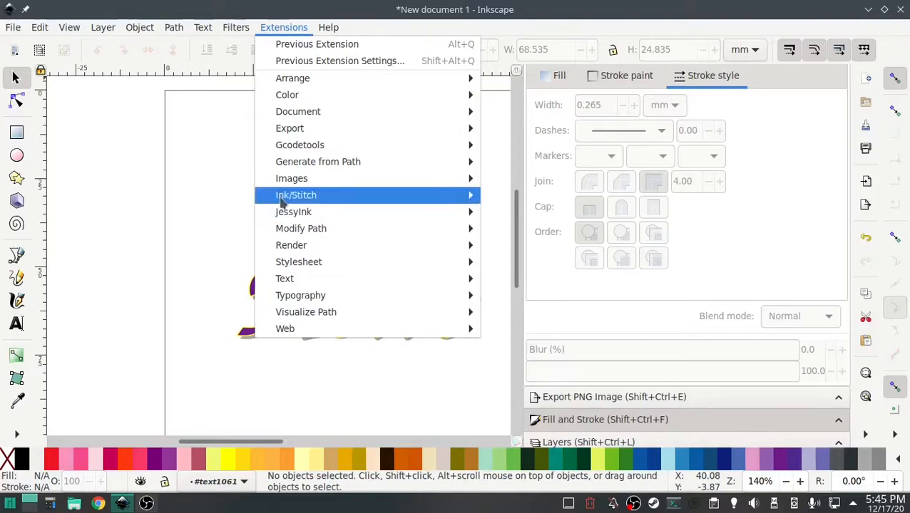
pyautogui.moveTo(296, 194)
pyautogui.moveTo(528, 311)
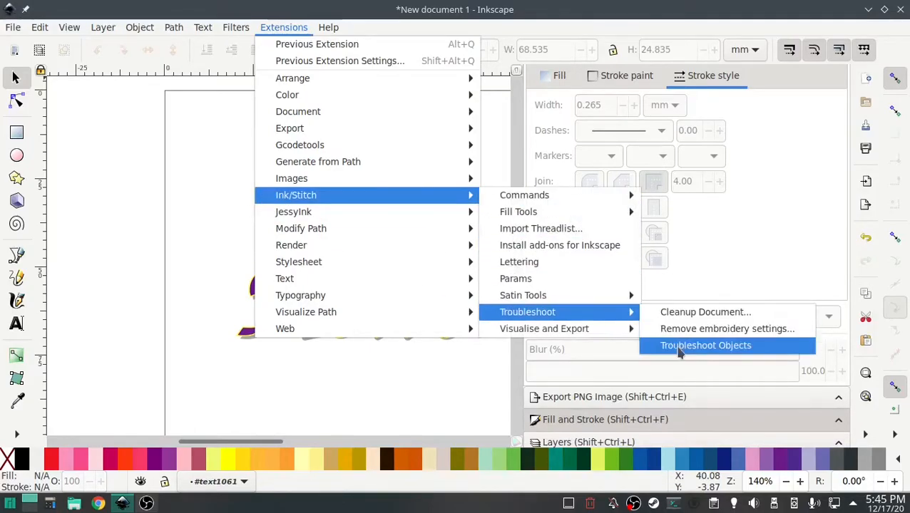
pyautogui.click(679, 346)
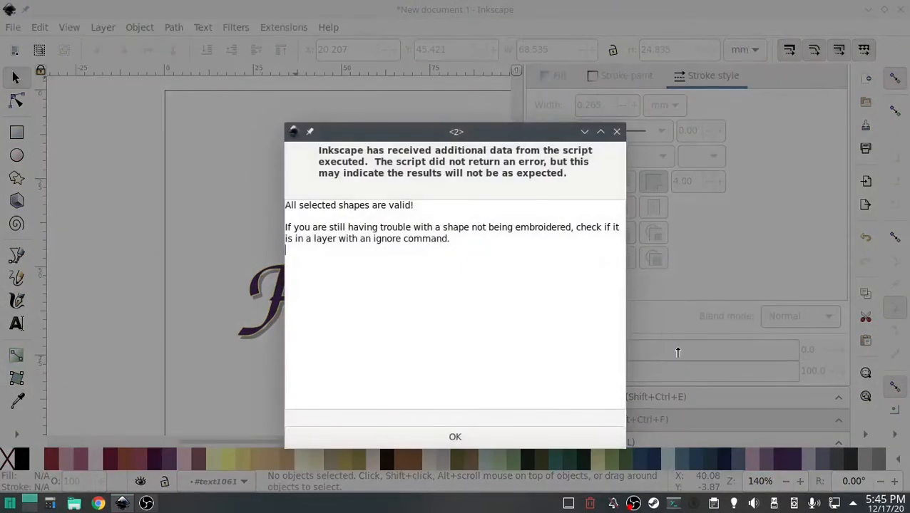
pyautogui.click(471, 439)
# Step: Play the Hello design's stitch-out in the Ink/Stitch Simulator / Realistic Preview at 512 stitches/sec, and close the simulator
pyautogui.click(284, 27)
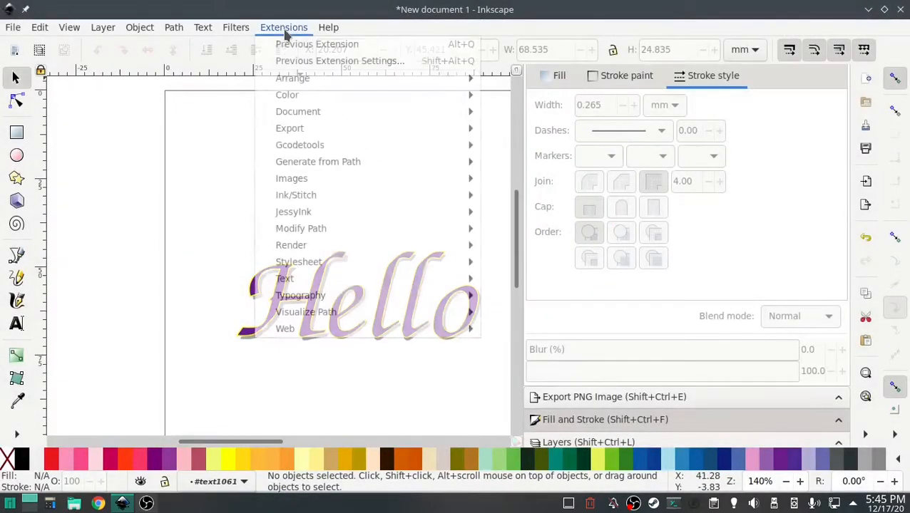
pyautogui.moveTo(314, 195)
pyautogui.moveTo(605, 328)
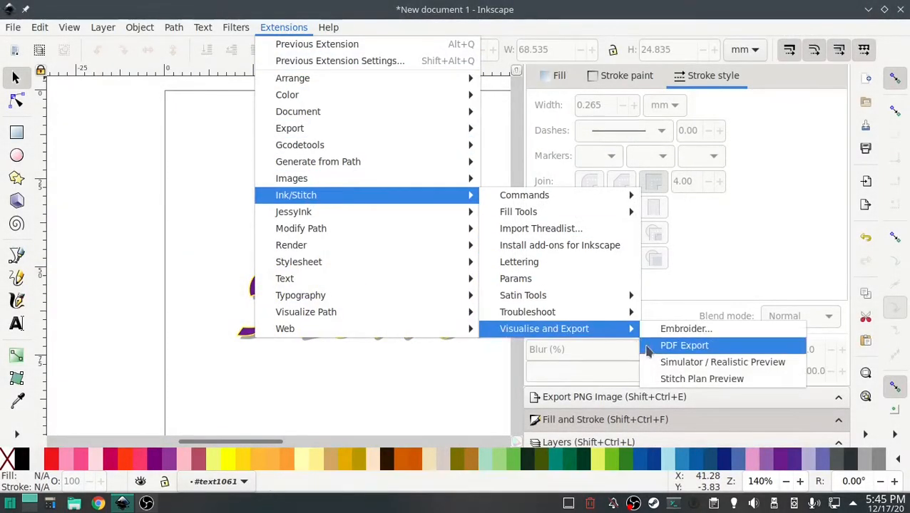
pyautogui.click(665, 370)
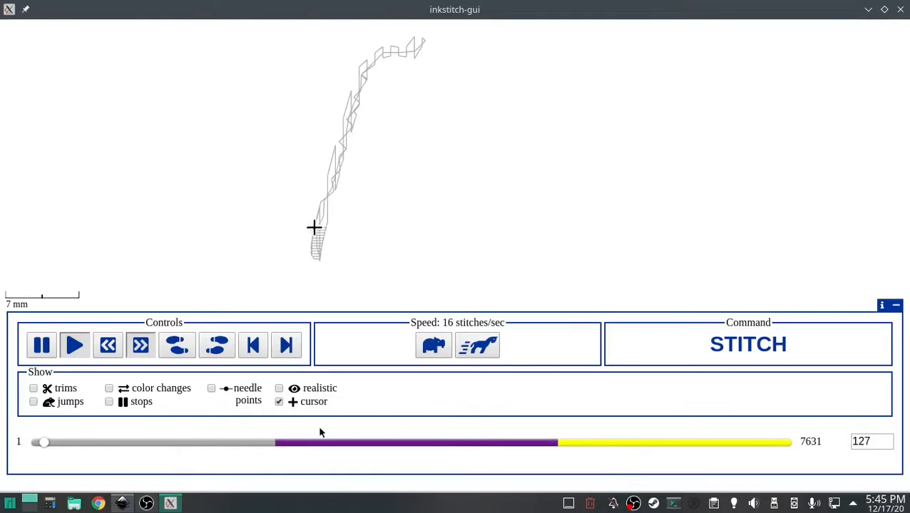
pyautogui.click(478, 347)
pyautogui.click(482, 347)
pyautogui.click(483, 347)
pyautogui.click(483, 347)
pyautogui.click(483, 347)
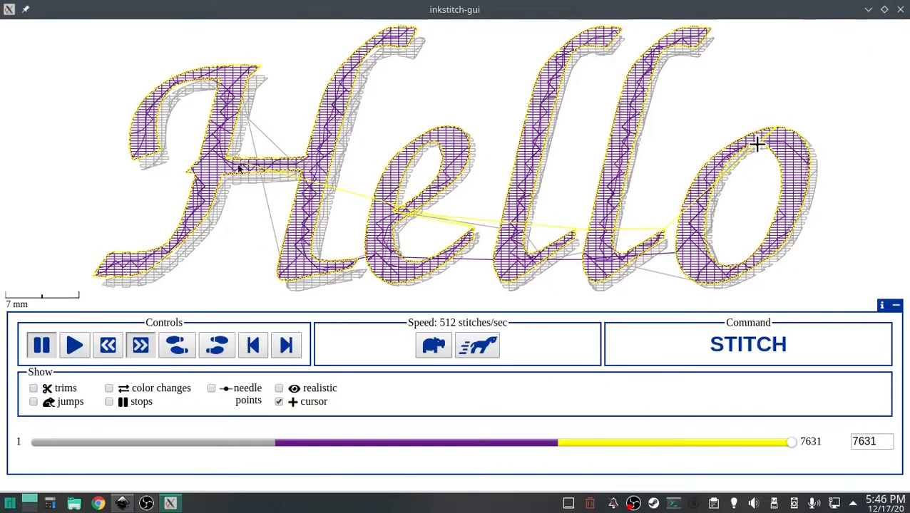
pyautogui.click(900, 11)
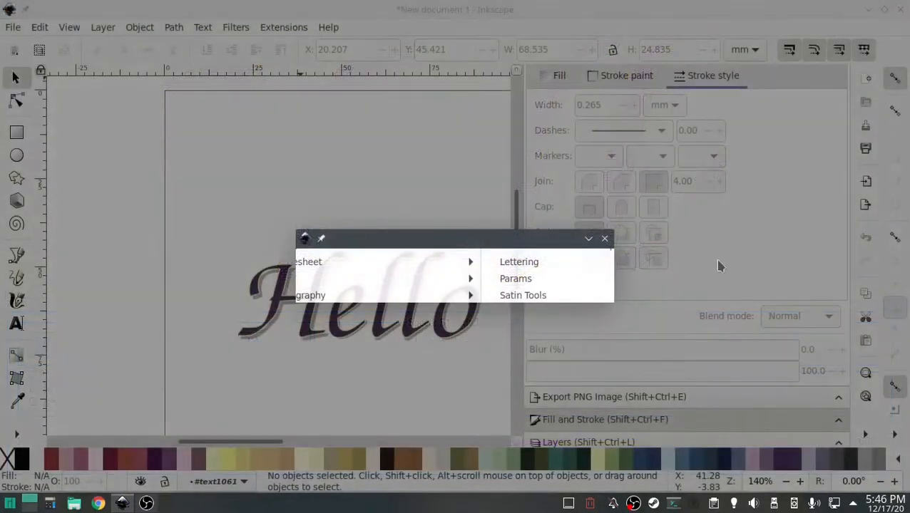
# Step: Set the spacing between rows of the purple letter group g1425 to 0.15 mm in Ink/Stitch Params and apply it
pyautogui.scroll(-3, 710, 312)
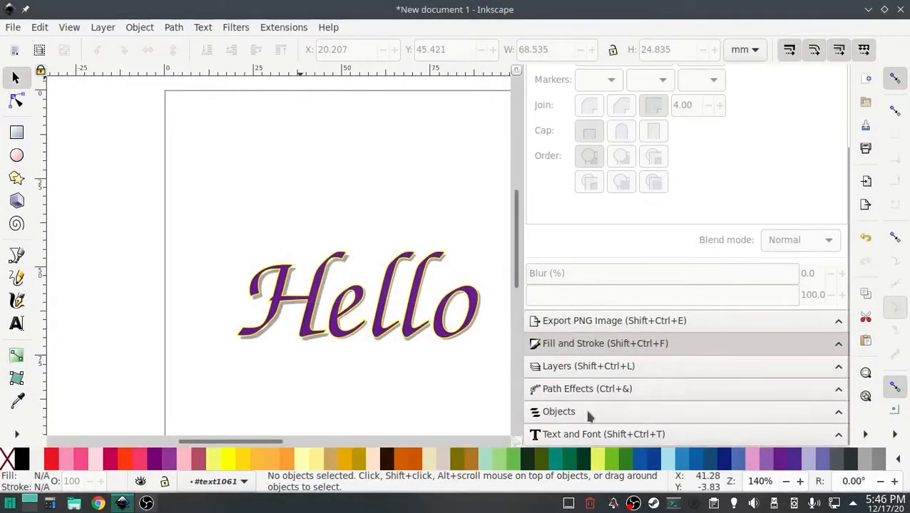
pyautogui.click(592, 412)
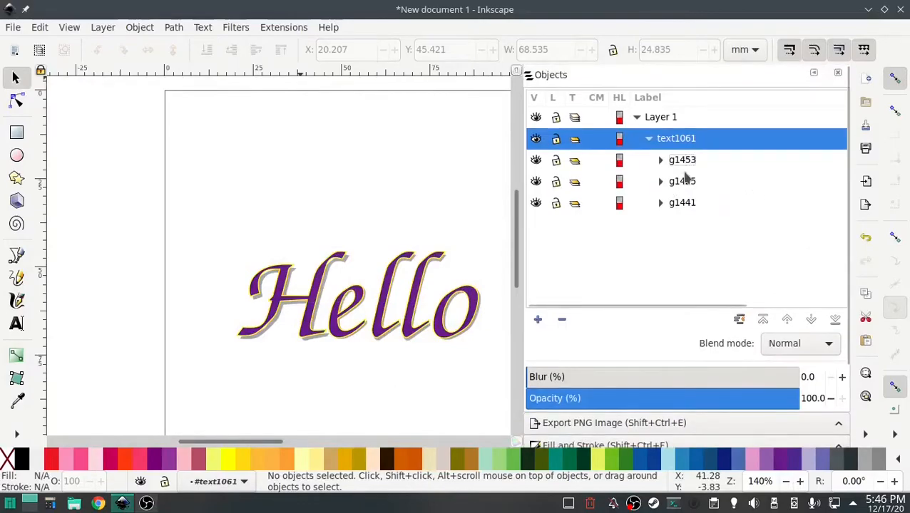
pyautogui.click(681, 183)
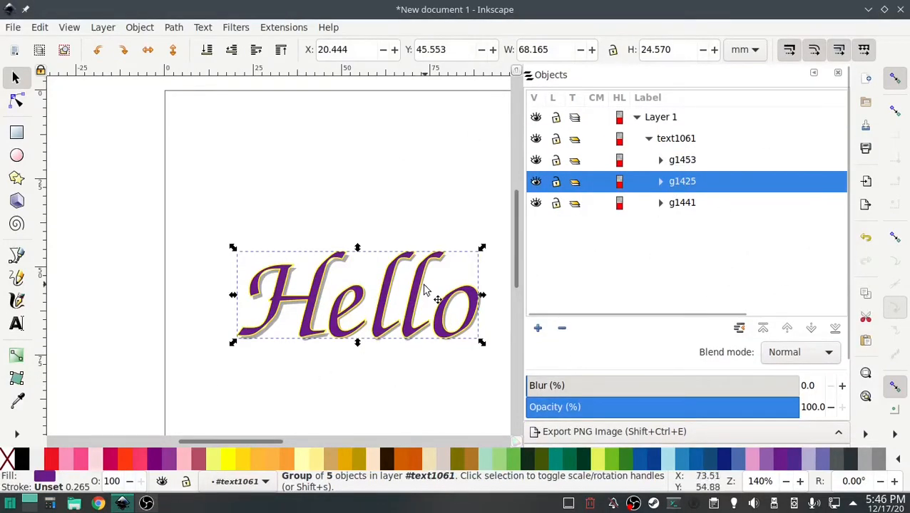
pyautogui.click(269, 27)
pyautogui.moveTo(288, 200)
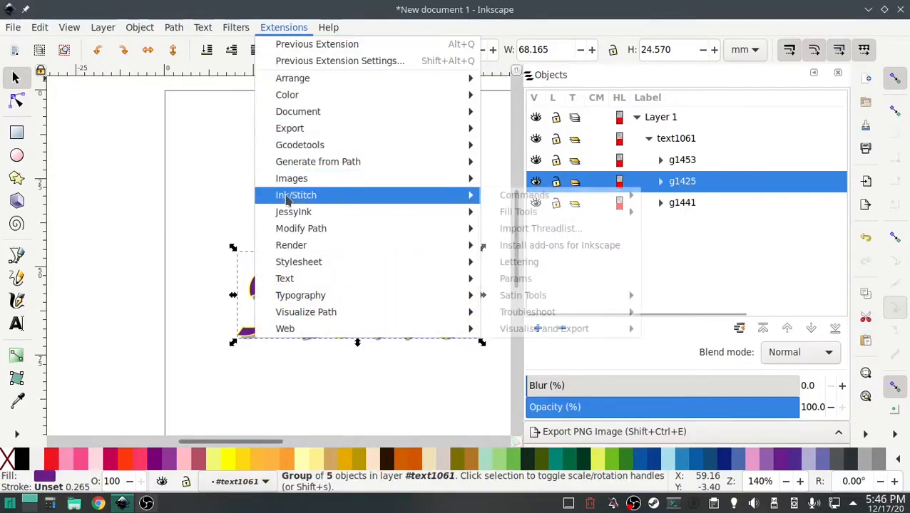
pyautogui.click(510, 280)
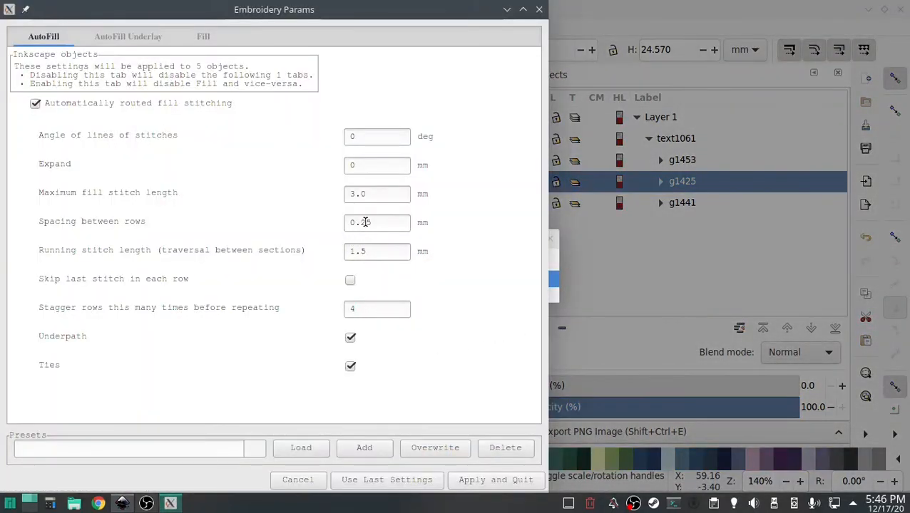
pyautogui.press('BackSpace')
pyautogui.write('1')
pyautogui.click(481, 484)
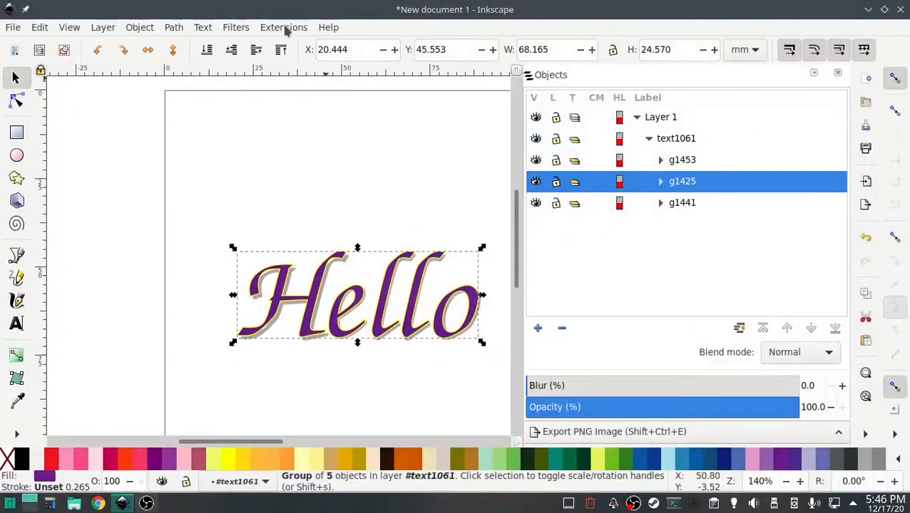
# Step: Replay the stitch-out with the denser purple fill in the Ink/Stitch simulator at 2048 stitches/sec, and close the simulator
pyautogui.click(283, 27)
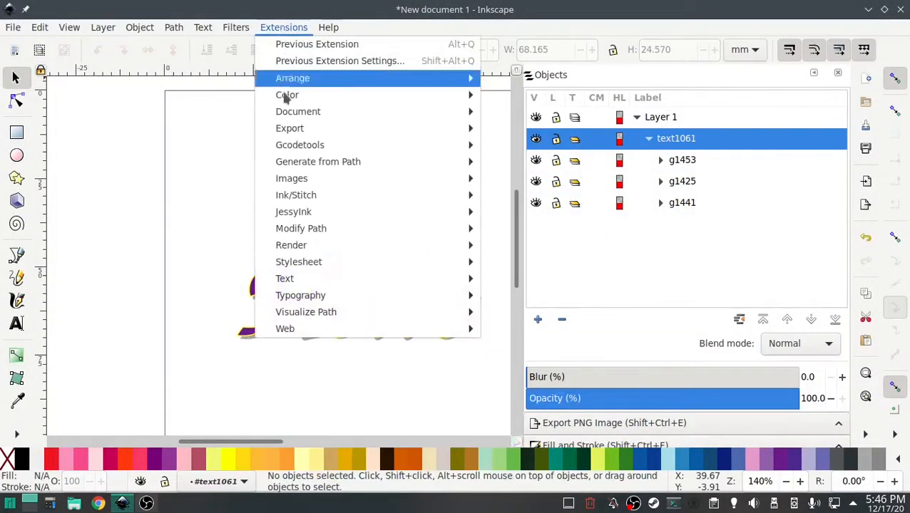
pyautogui.moveTo(298, 199)
pyautogui.moveTo(535, 328)
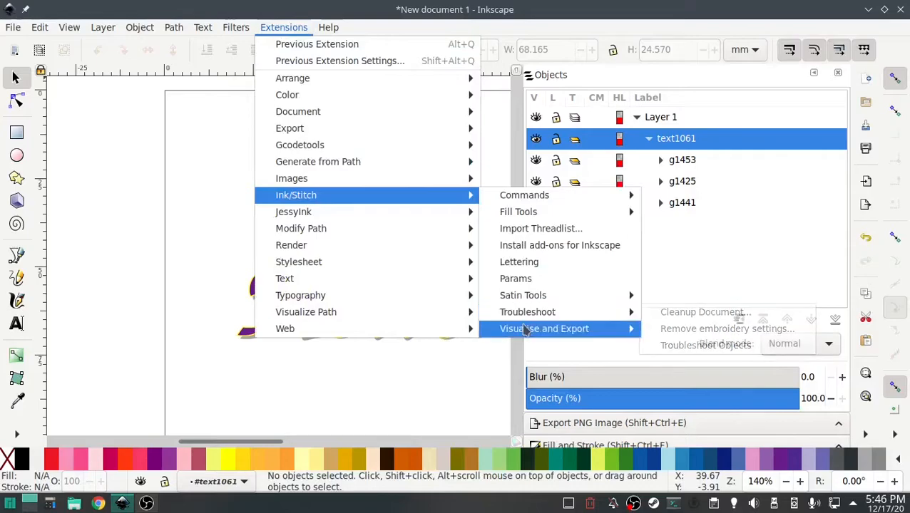
pyautogui.click(721, 362)
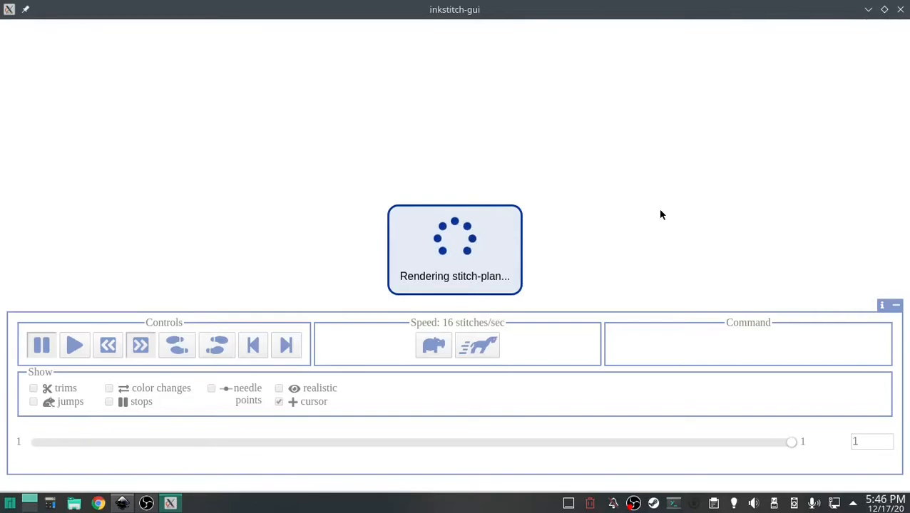
pyautogui.click(477, 346)
pyautogui.click(478, 347)
pyautogui.click(479, 348)
pyautogui.click(479, 348)
pyautogui.click(479, 348)
pyautogui.click(479, 348)
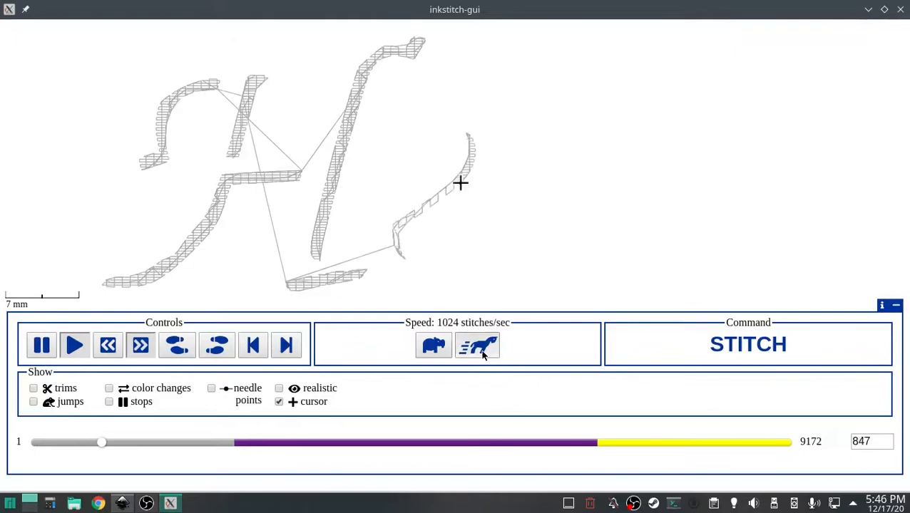
pyautogui.click(479, 348)
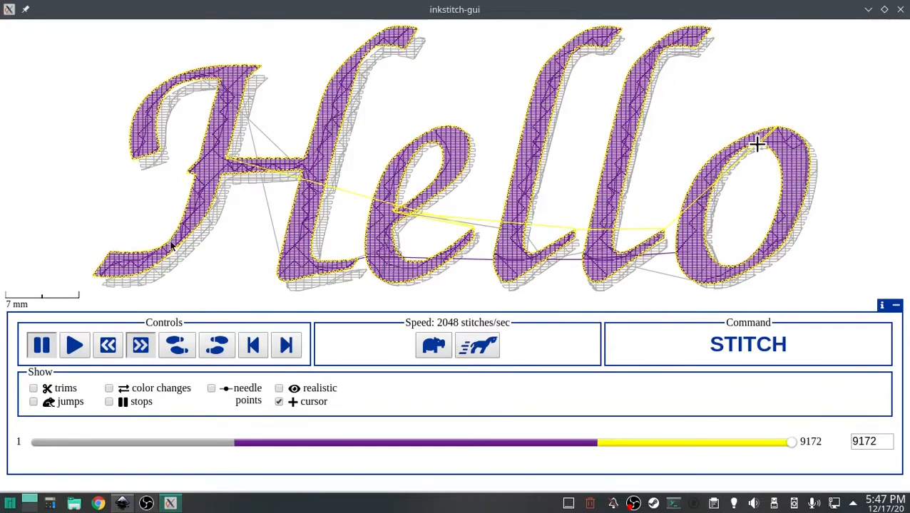
pyautogui.click(900, 10)
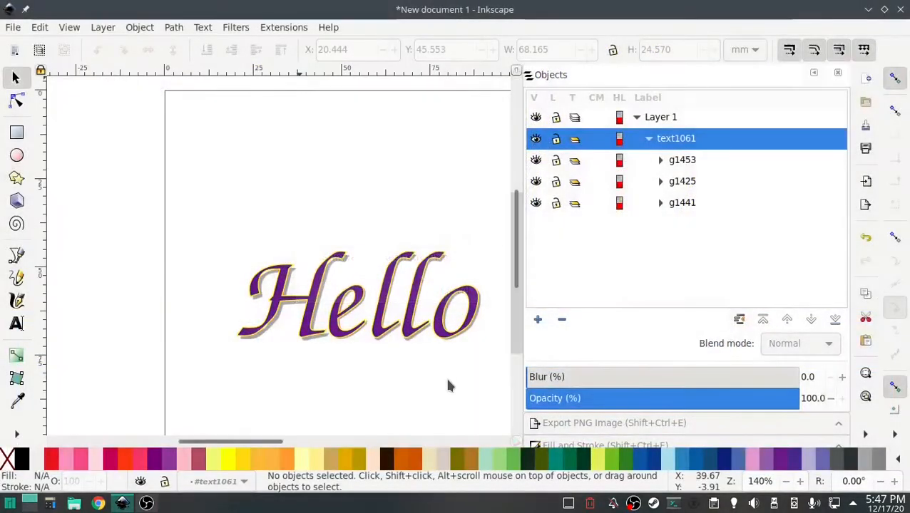
# Step: Delete the three Hello groups and add the text "Happy Birthday" on the empty page
pyautogui.moveTo(496, 370); pyautogui.dragTo(196, 231)
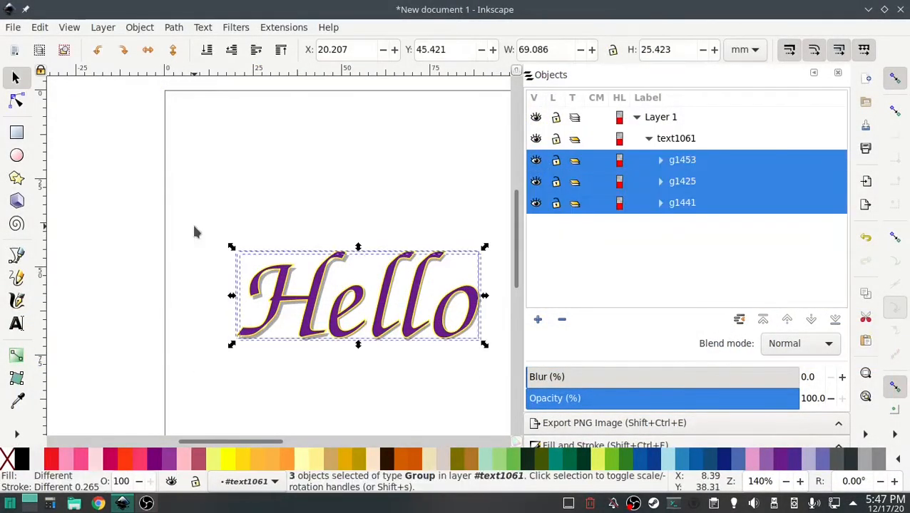
pyautogui.press('Delete')
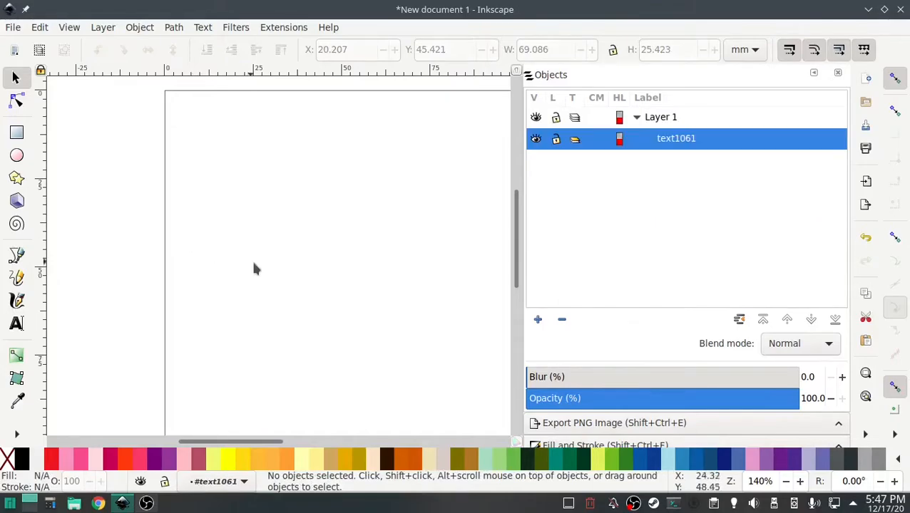
pyautogui.moveTo(249, 266); pyautogui.dragTo(197, 244)
pyautogui.scroll(-1, 249, 266)
pyautogui.moveTo(343, 317); pyautogui.dragTo(258, 292)
pyautogui.scroll(-3, 257, 310)
pyautogui.scroll(3, 260, 311)
pyautogui.click(17, 324)
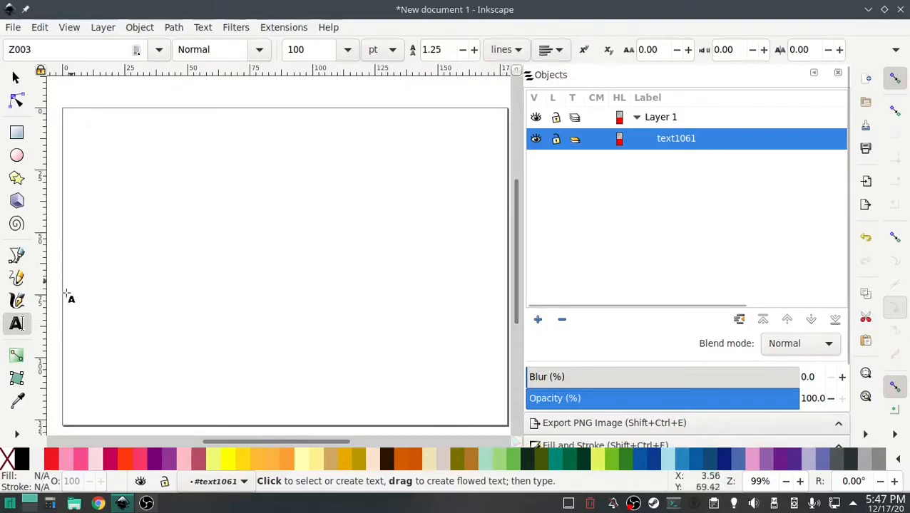
pyautogui.click(132, 270)
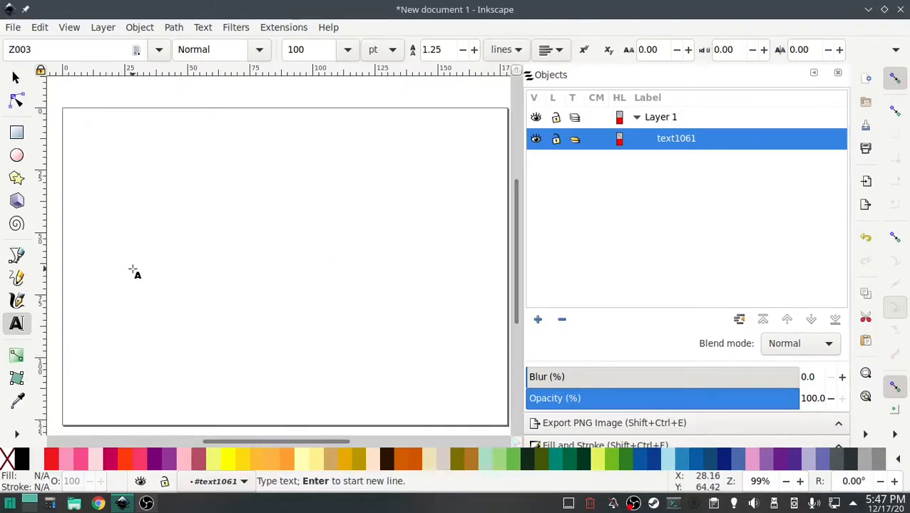
pyautogui.write('Happy Birthday')
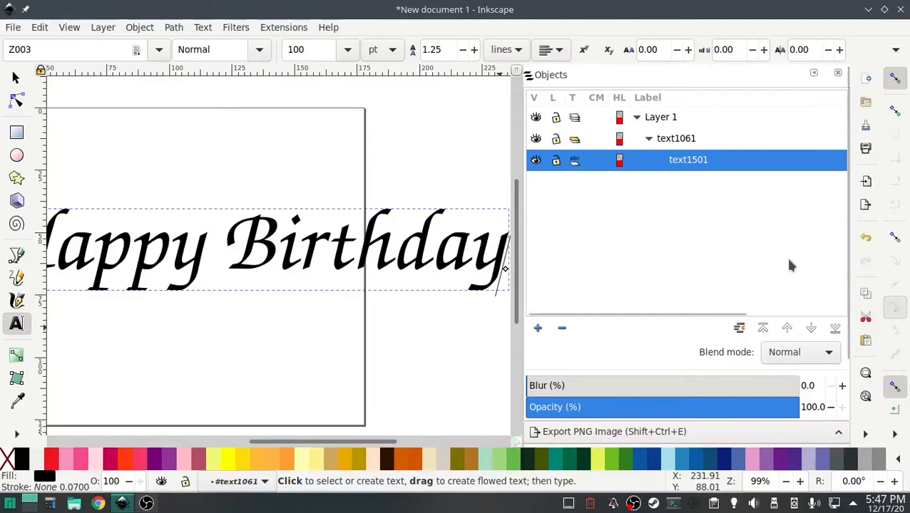
# Step: Set the Happy Birthday text's font size to 75 and move it to about X 15.9 mm, Y 19 mm on the page
pyautogui.scroll(-3, 696, 284)
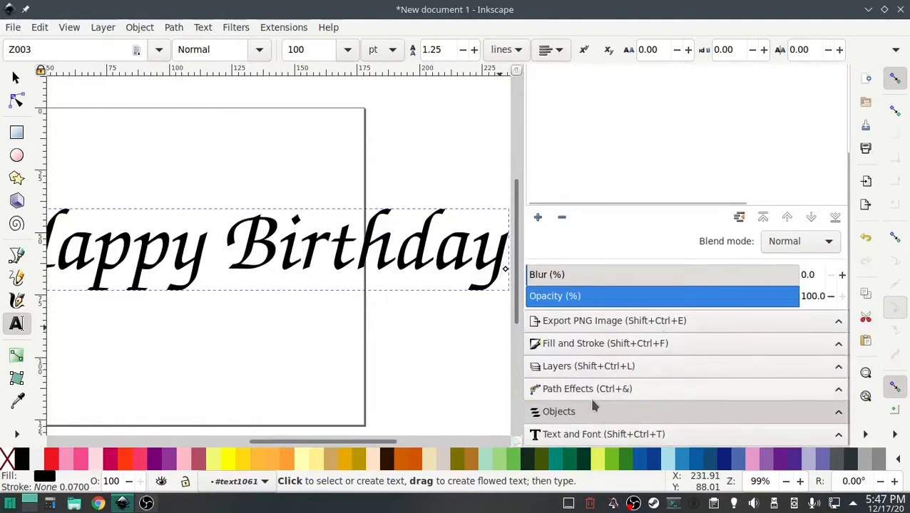
pyautogui.click(568, 434)
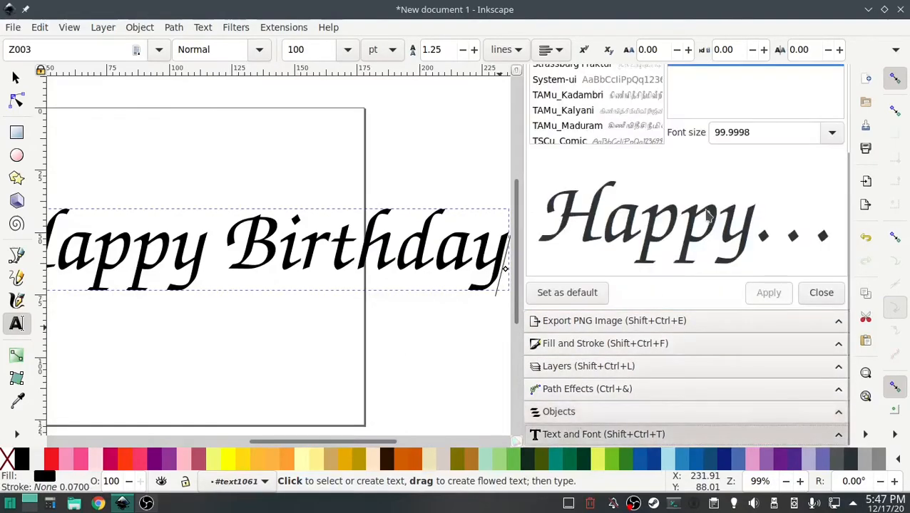
pyautogui.click(764, 135)
pyautogui.write('75')
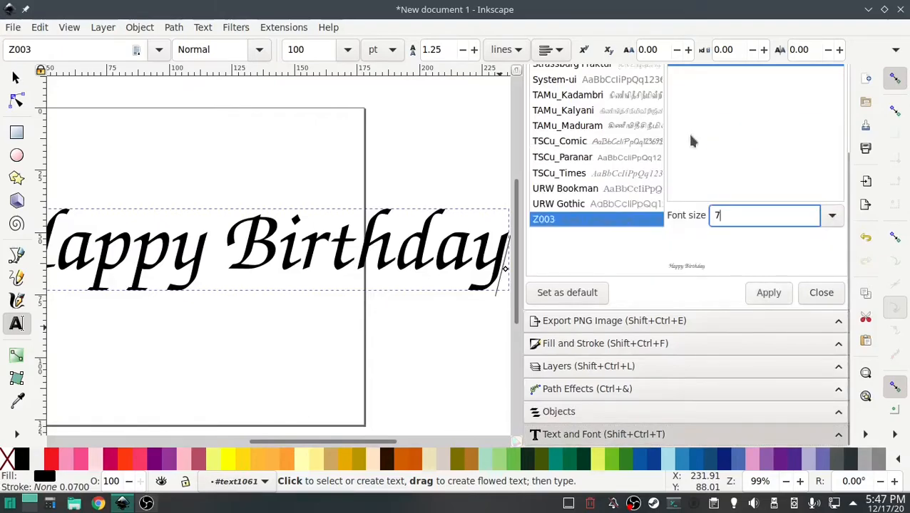
pyautogui.click(768, 292)
pyautogui.moveTo(264, 361); pyautogui.dragTo(422, 320)
pyautogui.click(15, 77)
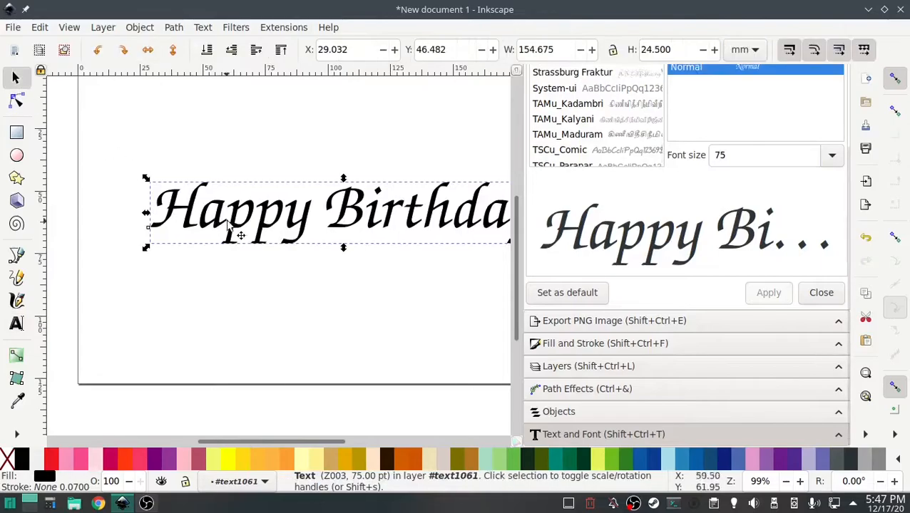
pyautogui.moveTo(235, 230); pyautogui.dragTo(204, 163)
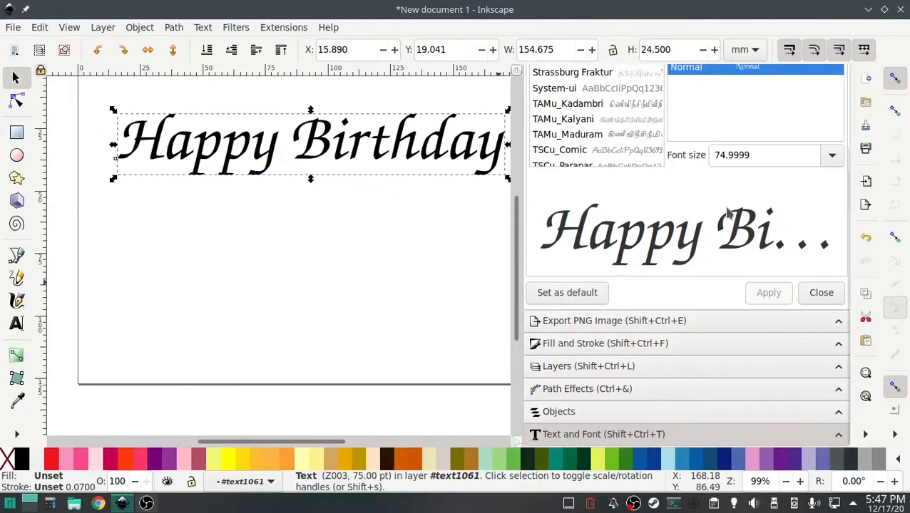
# Step: Change the font of the Happy Birthday text to AnglicanText and convert the text to paths
pyautogui.scroll(3, 627, 145)
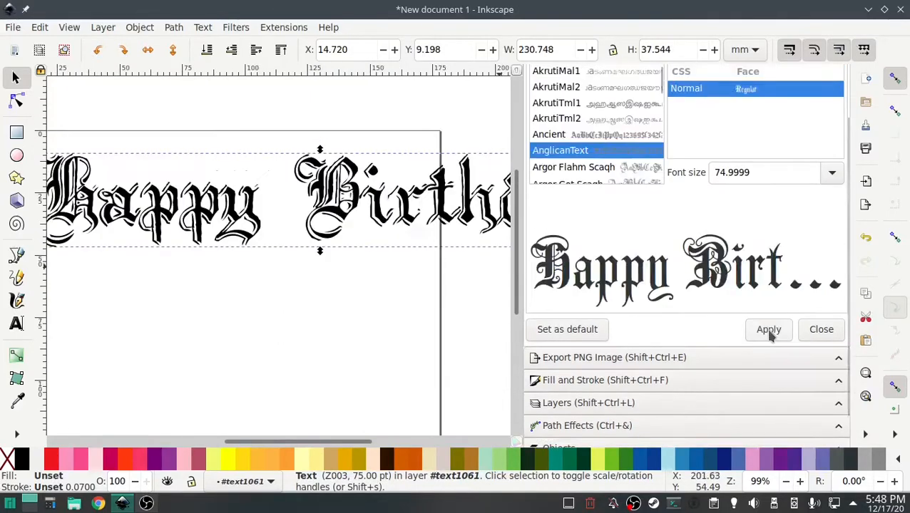
pyautogui.click(767, 330)
pyautogui.moveTo(338, 332); pyautogui.dragTo(388, 339)
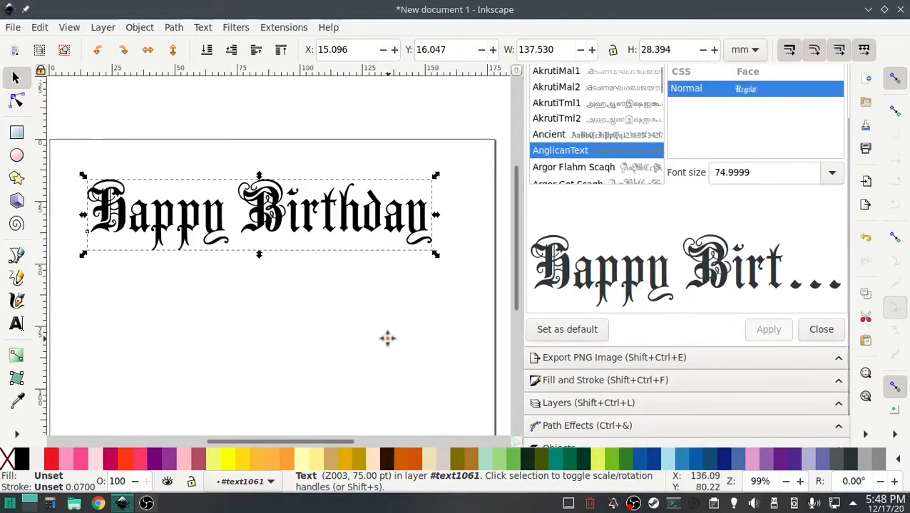
pyautogui.scroll(-1, 388, 339)
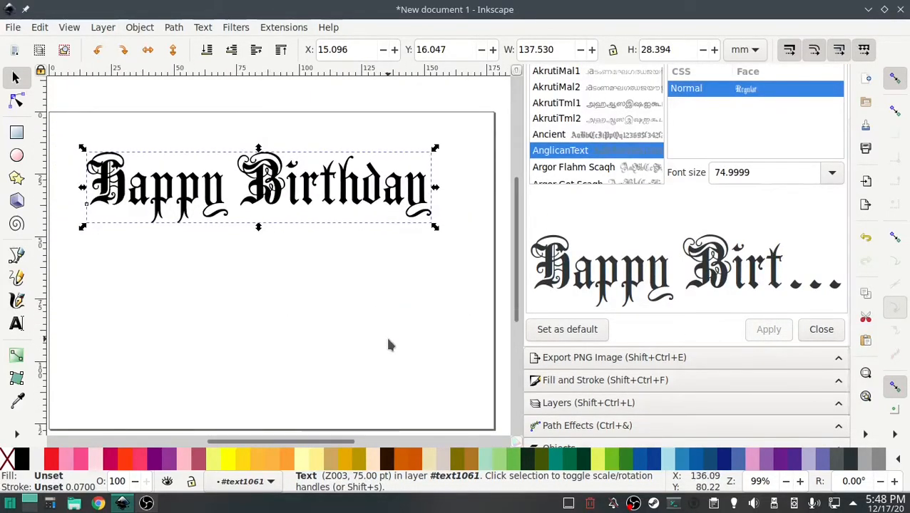
pyautogui.click(636, 168)
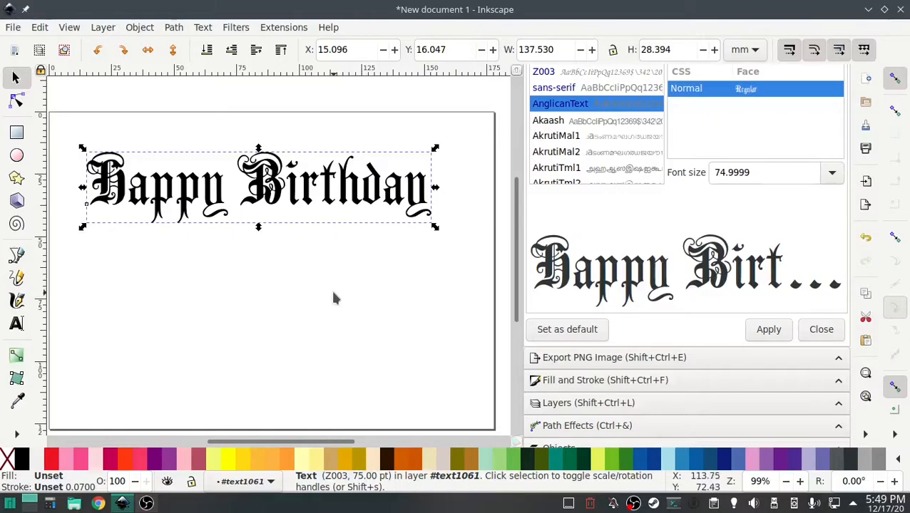
pyautogui.click(175, 29)
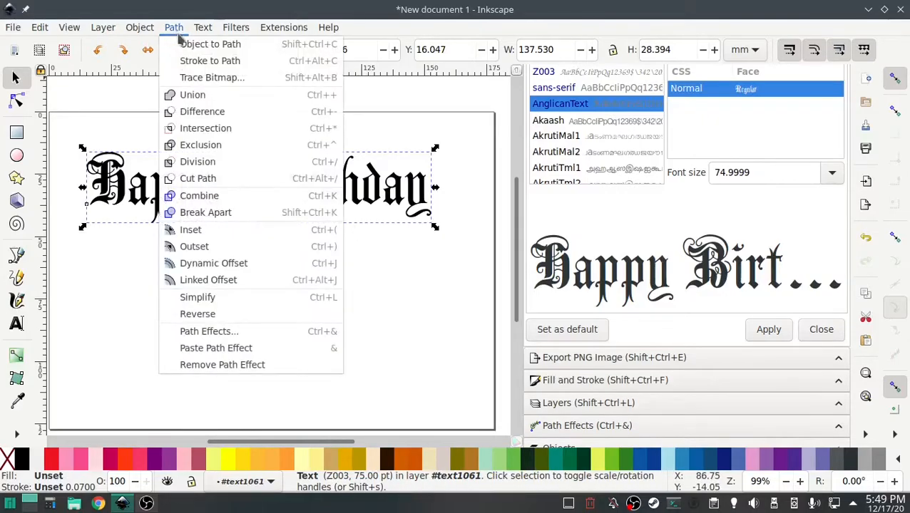
pyautogui.click(204, 43)
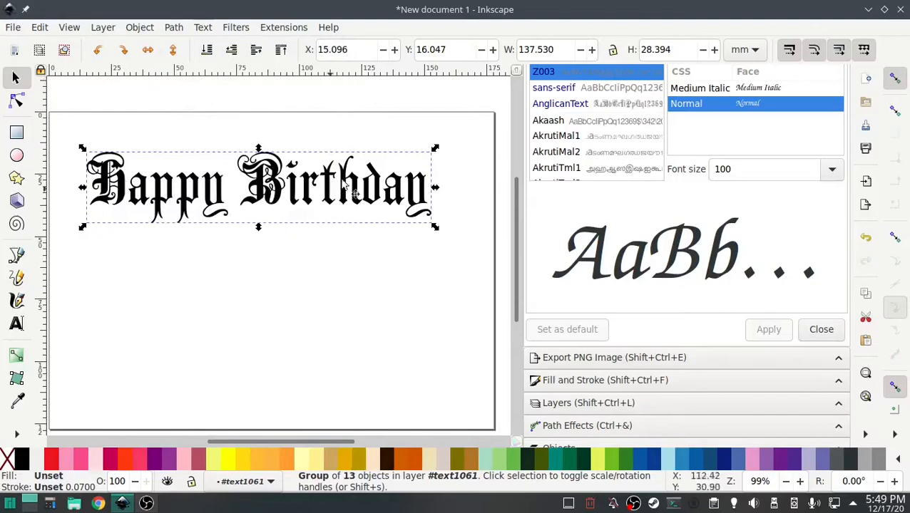
# Step: Run Ink/Stitch's Break Apart Fill Objects with the Simple method on the Happy Birthday group
pyautogui.click(285, 28)
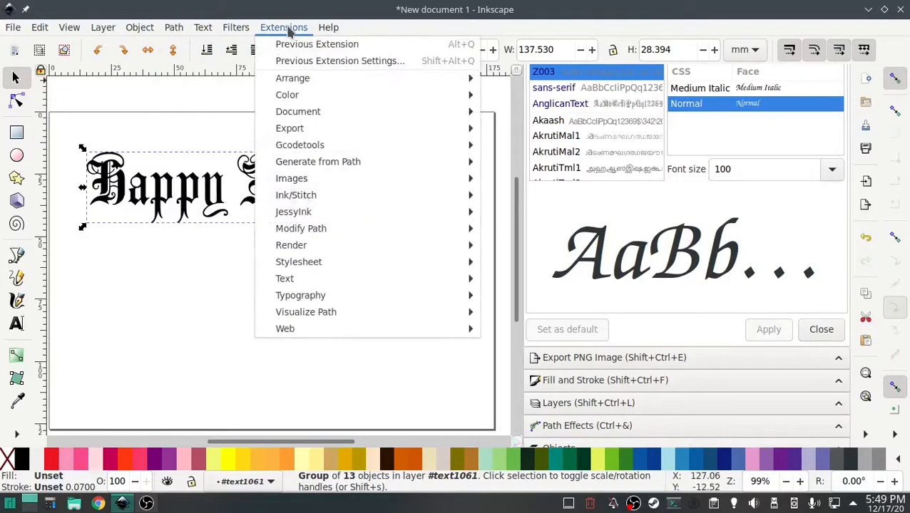
pyautogui.moveTo(295, 195)
pyautogui.moveTo(639, 212)
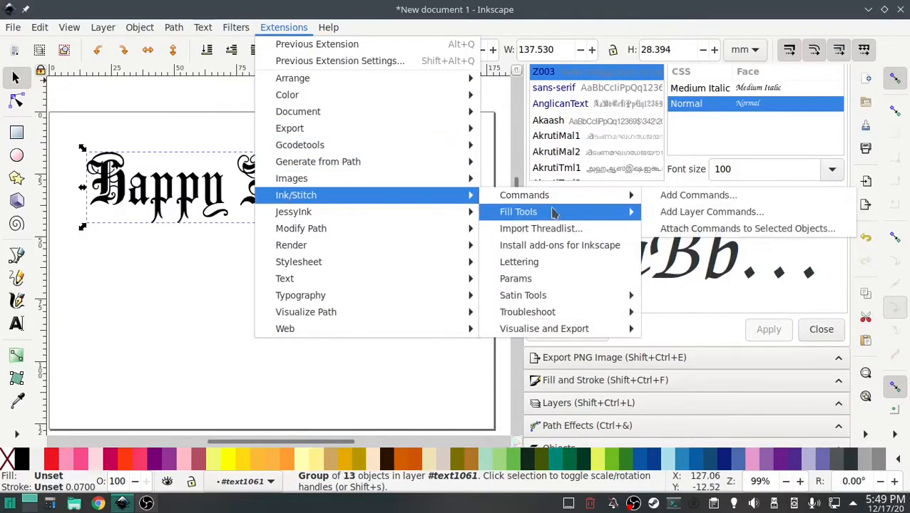
pyautogui.click(692, 211)
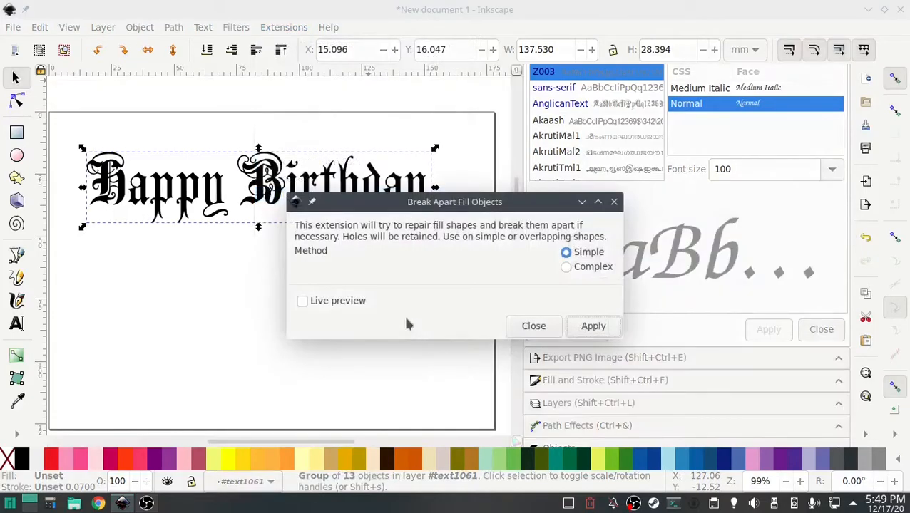
pyautogui.click(593, 325)
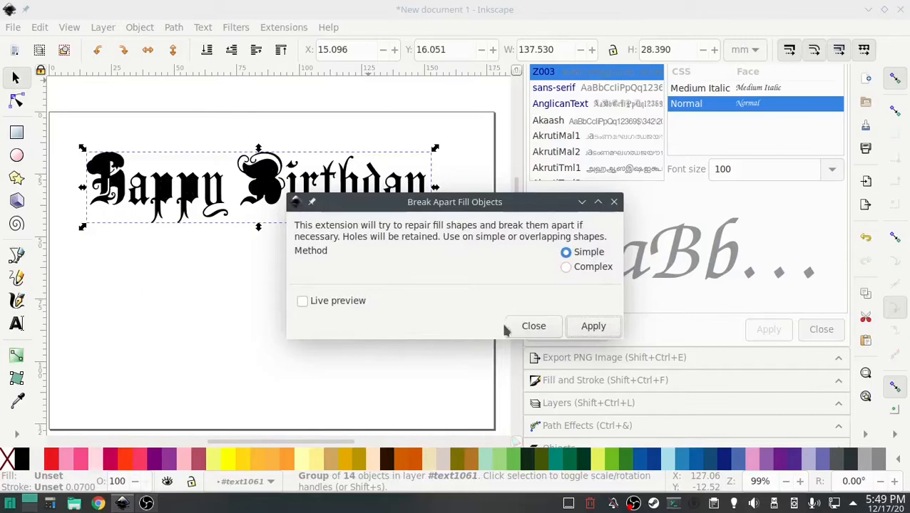
pyautogui.click(532, 326)
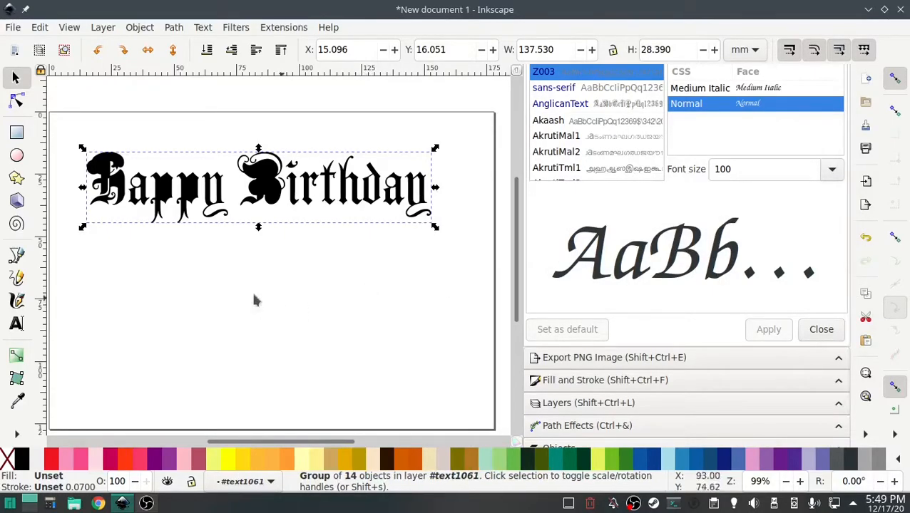
# Step: Examine the broken-apart Happy Birthday letters up close, checking the inner openings of each letter
pyautogui.scroll(3, 114, 179)
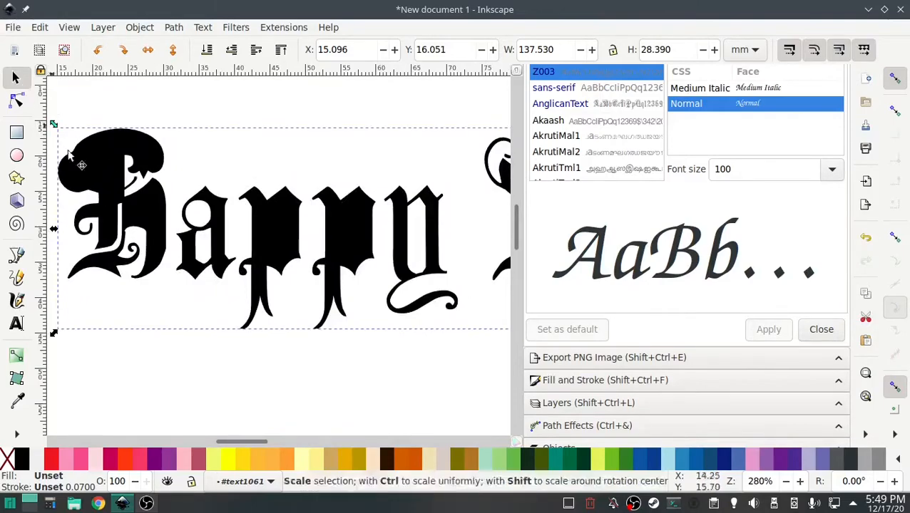
pyautogui.moveTo(140, 325); pyautogui.dragTo(298, 344)
pyautogui.moveTo(409, 347); pyautogui.dragTo(80, 357)
pyautogui.moveTo(335, 386); pyautogui.dragTo(64, 247)
pyautogui.moveTo(348, 304); pyautogui.dragTo(514, 348)
pyautogui.moveTo(180, 366); pyautogui.dragTo(476, 333)
pyautogui.moveTo(279, 338); pyautogui.dragTo(325, 407)
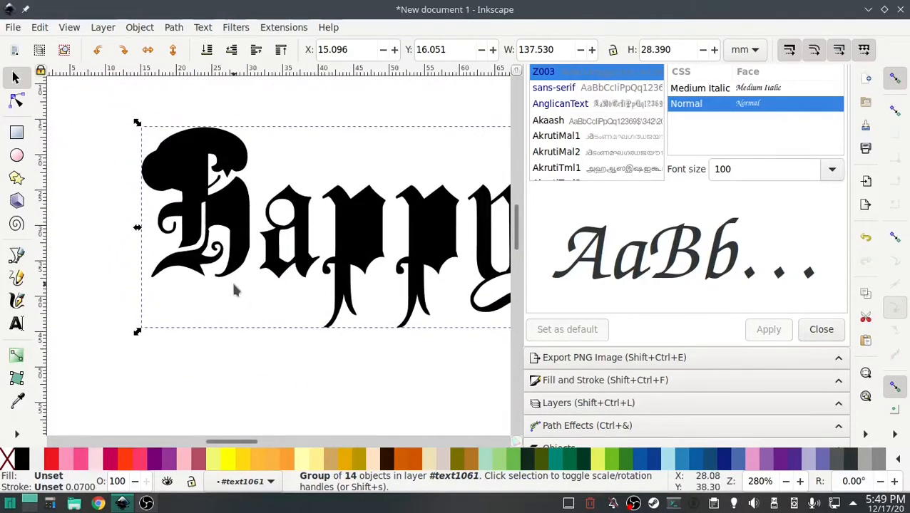
# Step: Select the capital H path inside the Happy Birthday group and show it in the Objects list
pyautogui.press('ctrl')
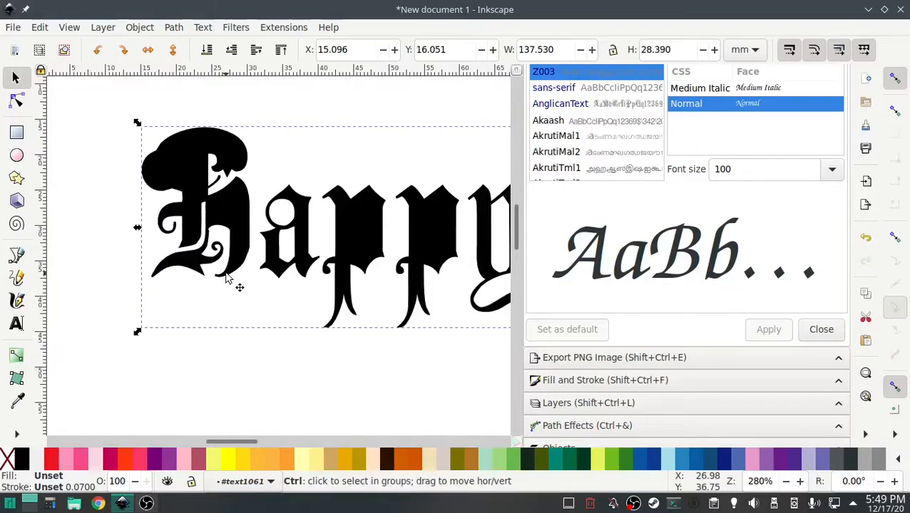
pyautogui.keyDown('ctrl'); pyautogui.click(227, 207); pyautogui.keyUp('ctrl')
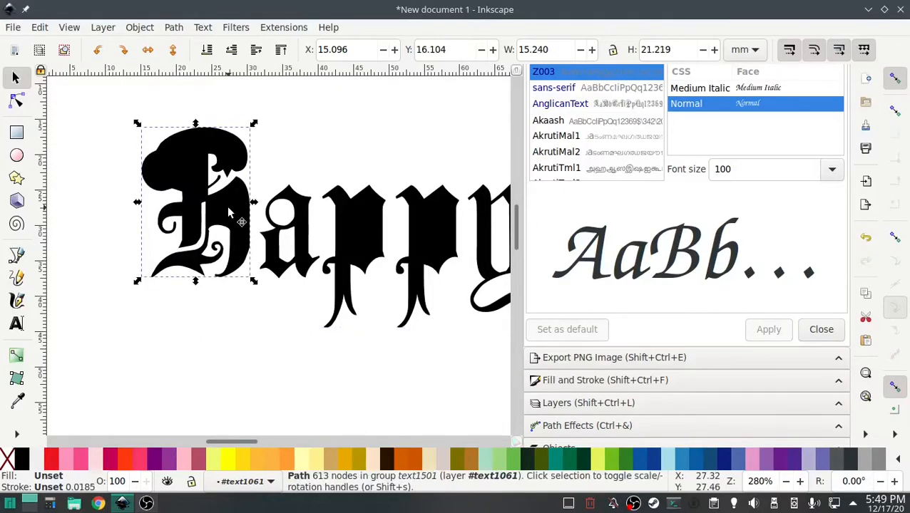
pyautogui.scroll(-1, 594, 314)
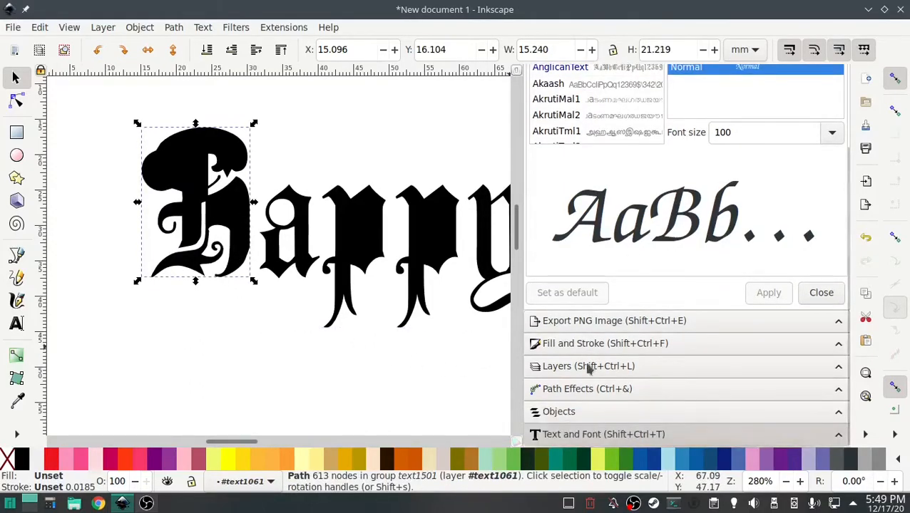
pyautogui.click(554, 417)
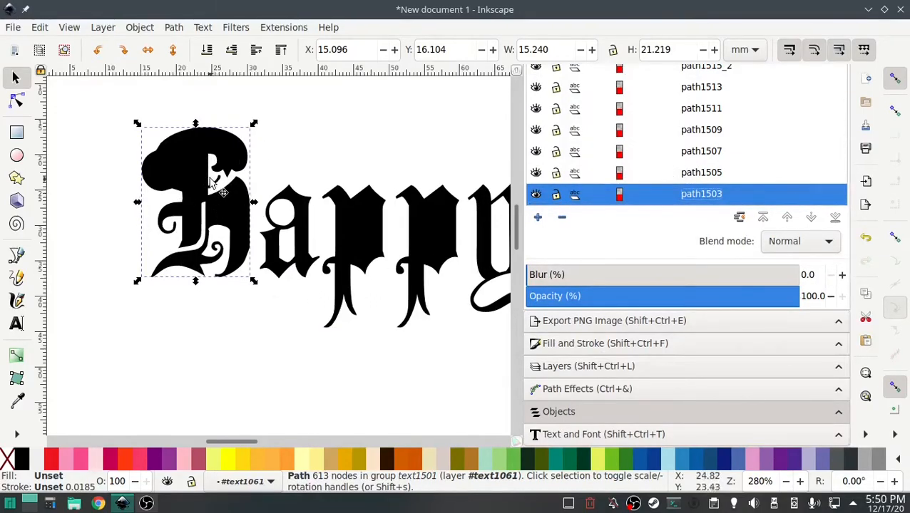
# Step: Try to split the selected capital H with Ink/Stitch's Break Apart Fill Objects, Simple method
pyautogui.click(284, 28)
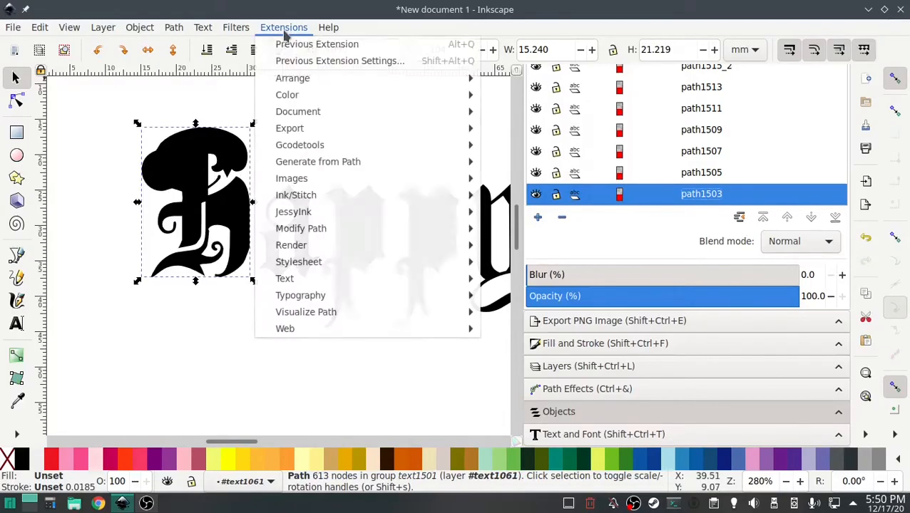
pyautogui.moveTo(296, 194)
pyautogui.moveTo(542, 212)
pyautogui.click(673, 213)
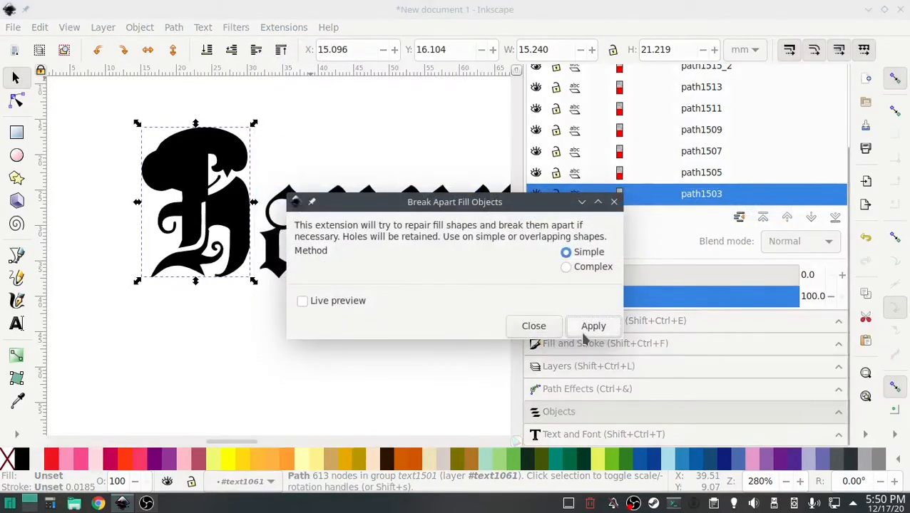
pyautogui.click(590, 328)
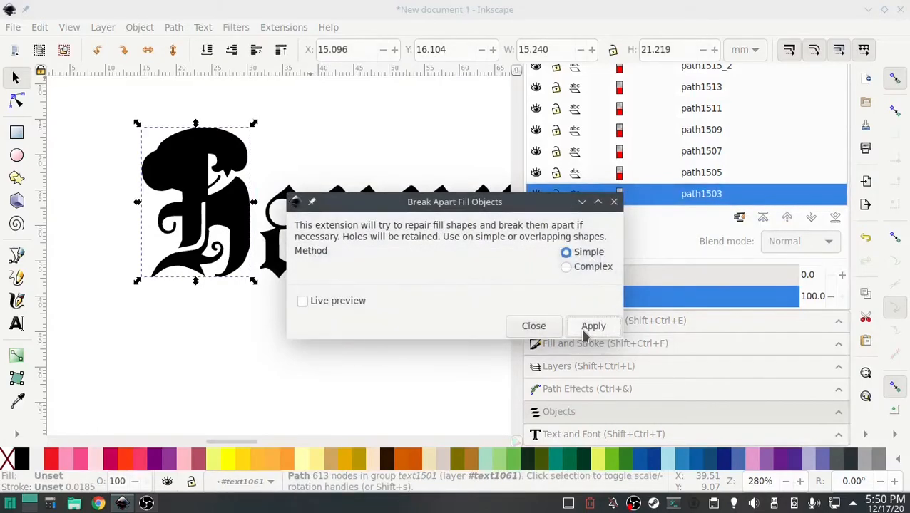
pyautogui.click(549, 328)
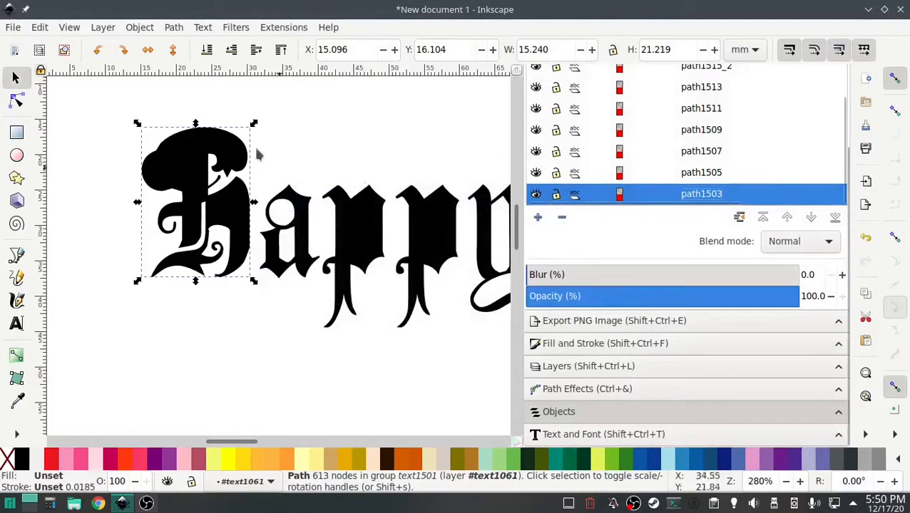
# Step: Break the capital H path apart into separate paths and move its full outline, path1503, to the bottom of the stack
pyautogui.click(173, 27)
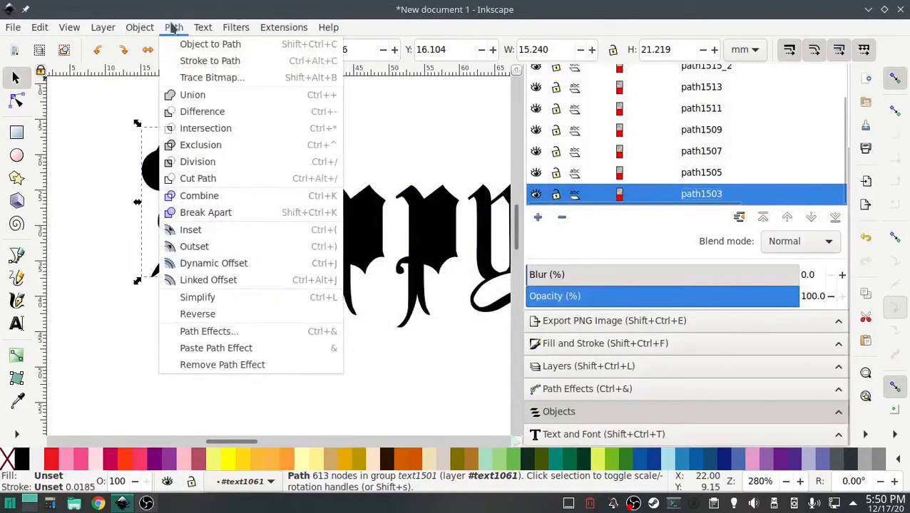
pyautogui.click(205, 212)
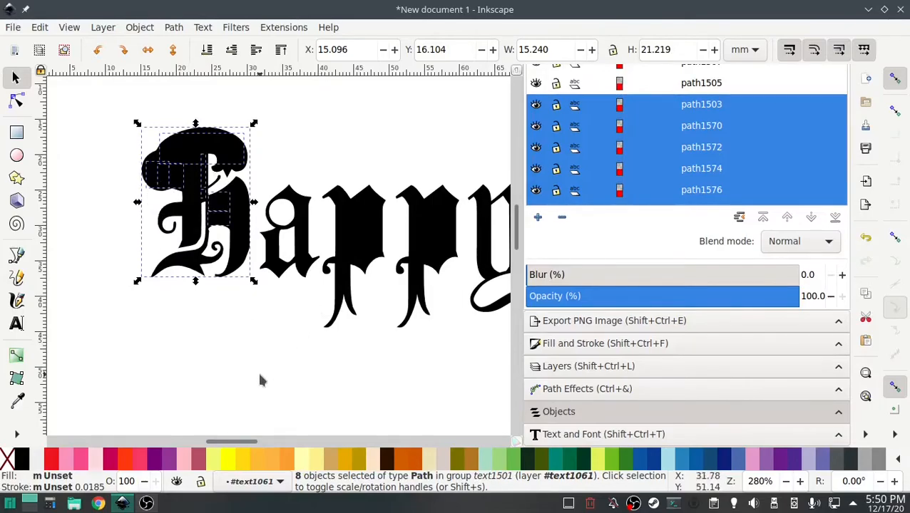
pyautogui.click(698, 194)
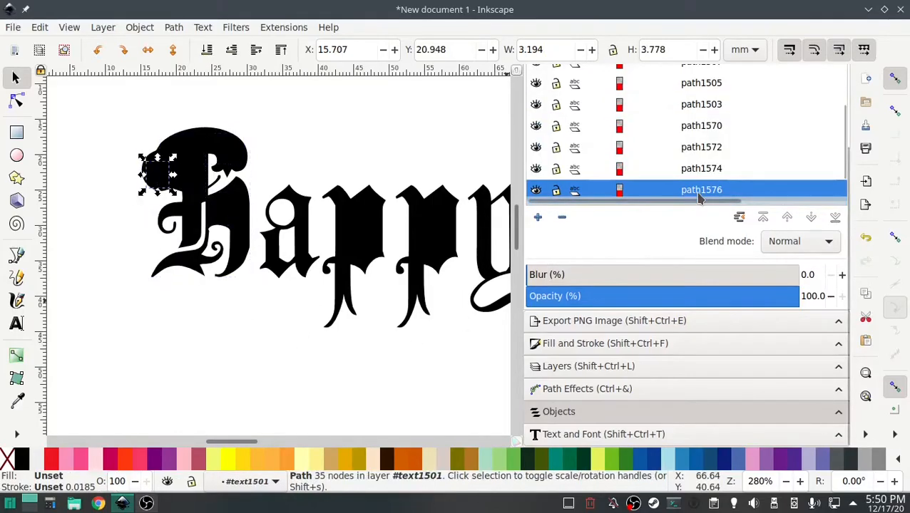
pyautogui.click(699, 107)
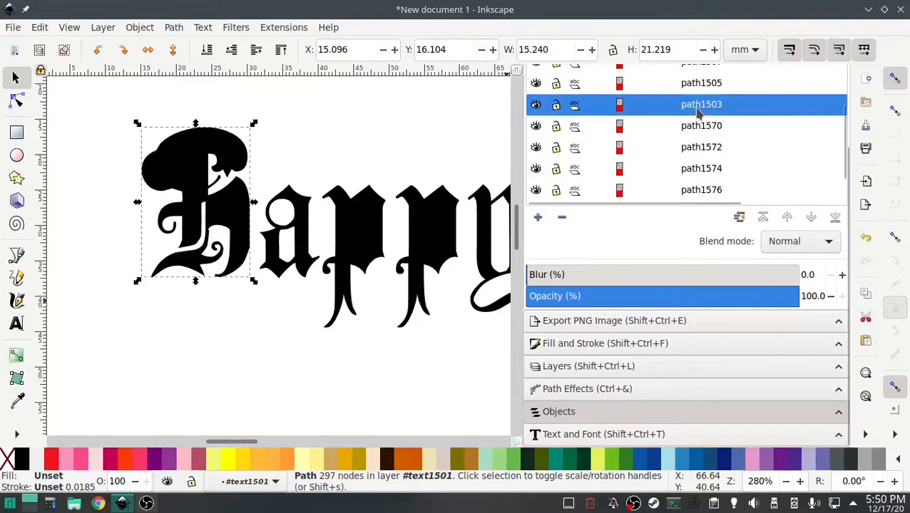
pyautogui.click(700, 84)
pyautogui.click(702, 105)
pyautogui.click(835, 217)
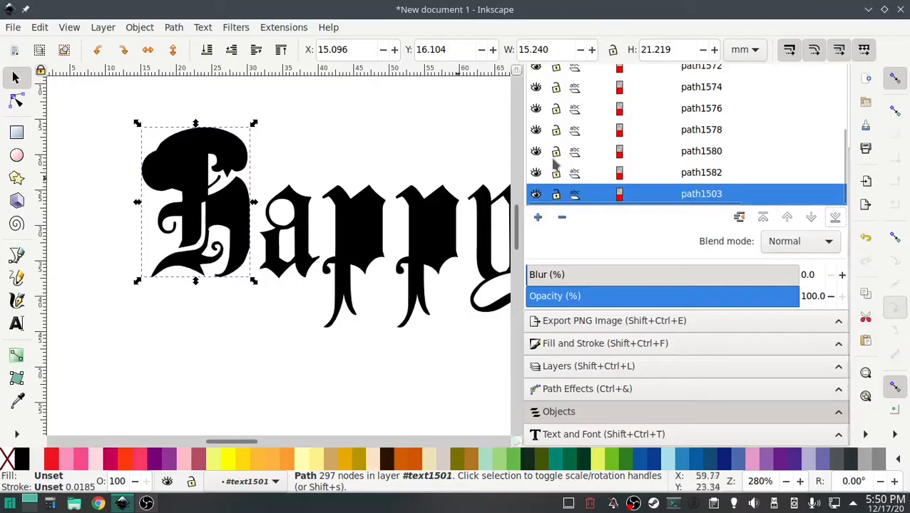
# Step: Cut the tiny path1582 in the middle of the H's stem out of the H outline using Difference
pyautogui.click(701, 176)
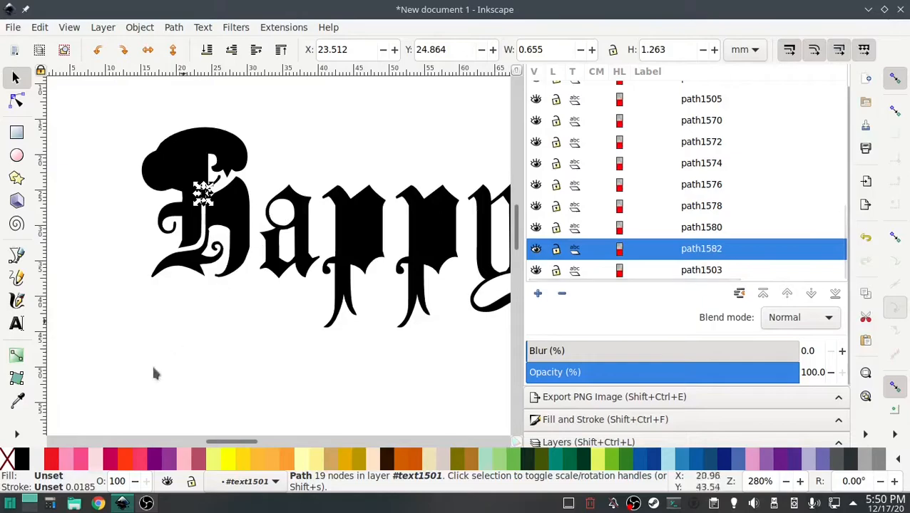
pyautogui.click(218, 363)
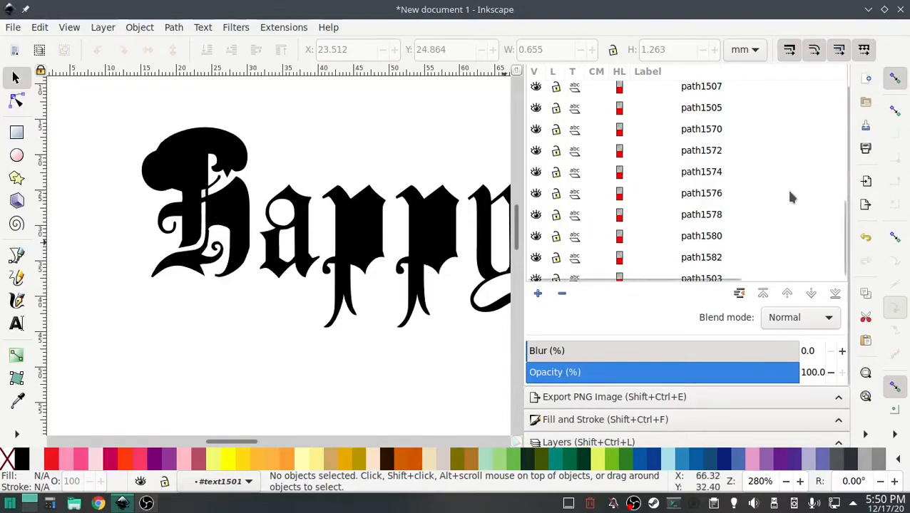
pyautogui.scroll(-1, 784, 197)
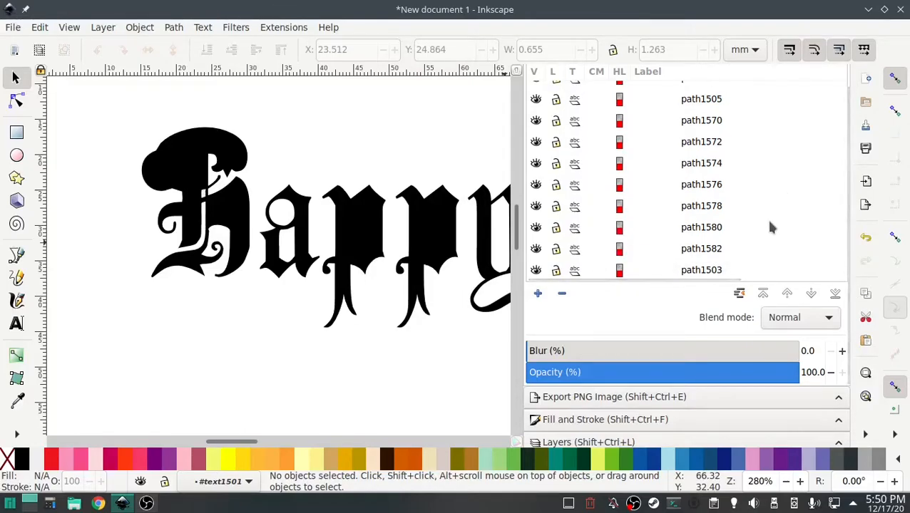
pyautogui.click(704, 250)
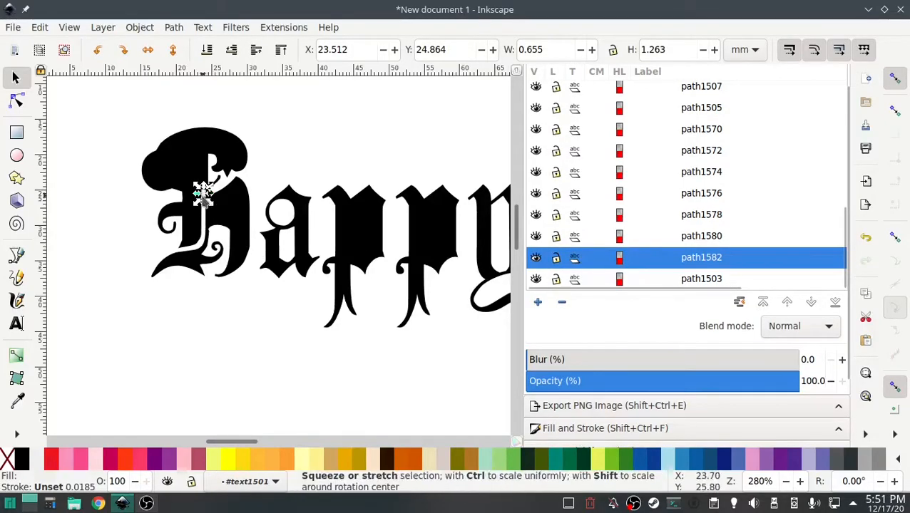
pyautogui.keyDown('shift'); pyautogui.click(691, 278); pyautogui.keyUp('shift')
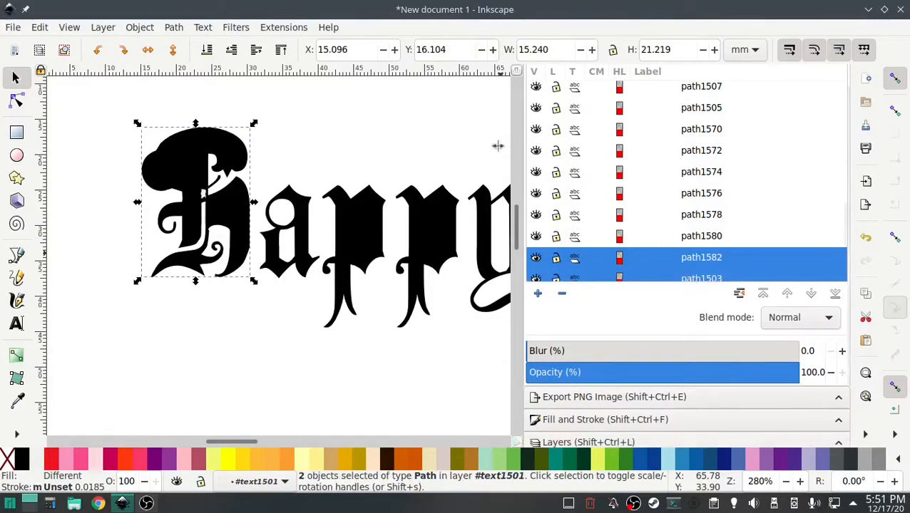
pyautogui.click(173, 27)
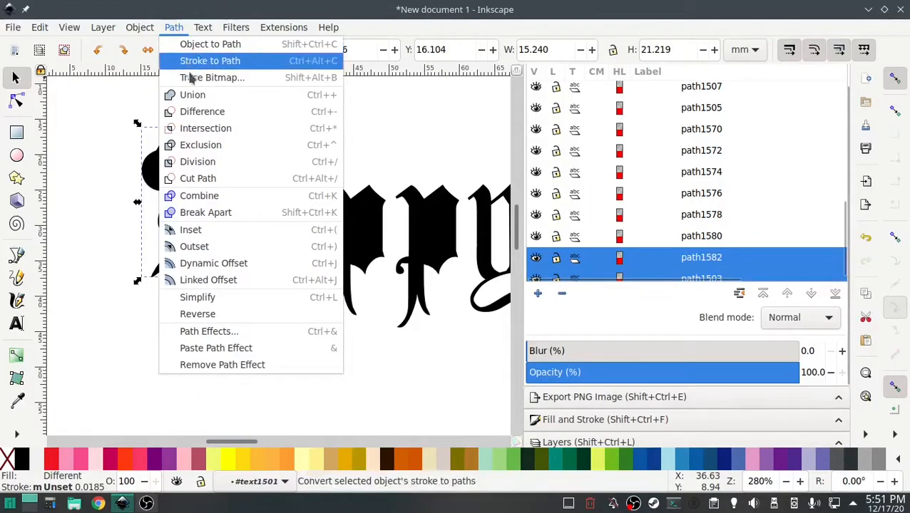
pyautogui.click(202, 111)
pyautogui.click(278, 390)
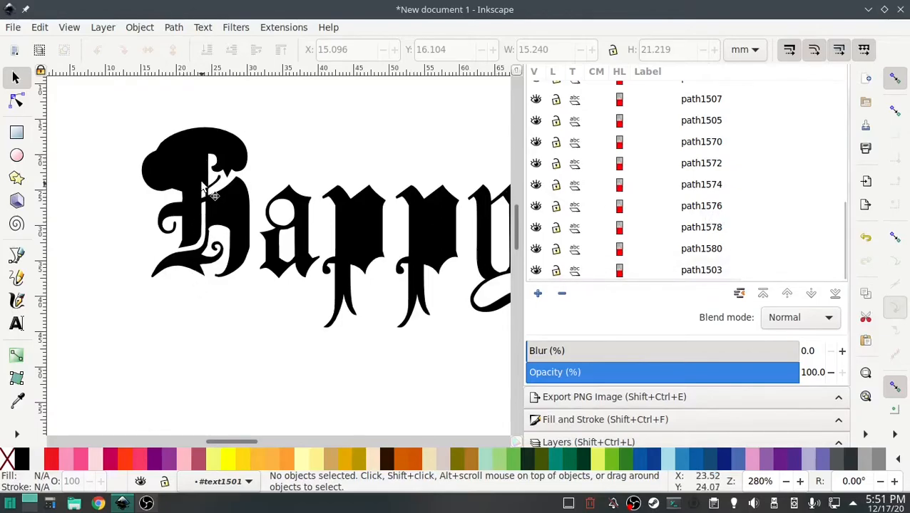
# Step: Cut the tall narrow path1580 in the H's upper stem out of the H outline using Difference
pyautogui.click(702, 253)
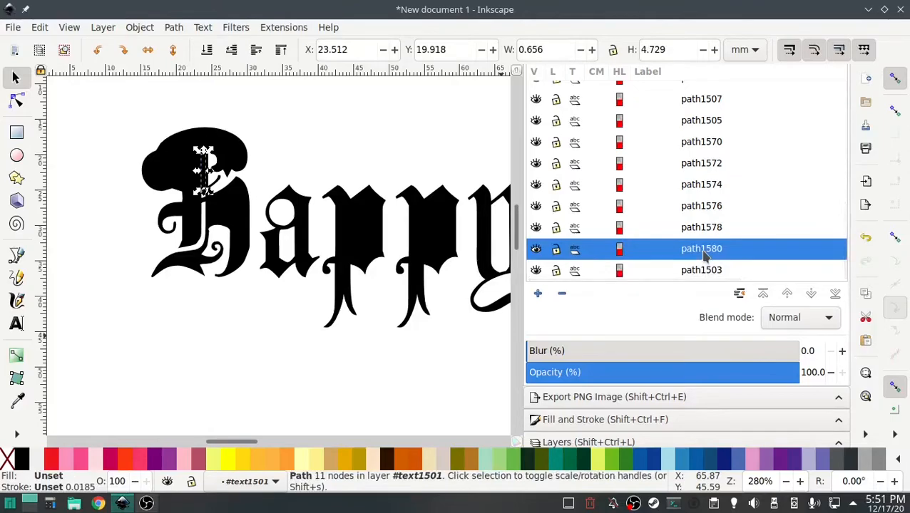
pyautogui.keyDown('shift'); pyautogui.click(704, 271); pyautogui.keyUp('shift')
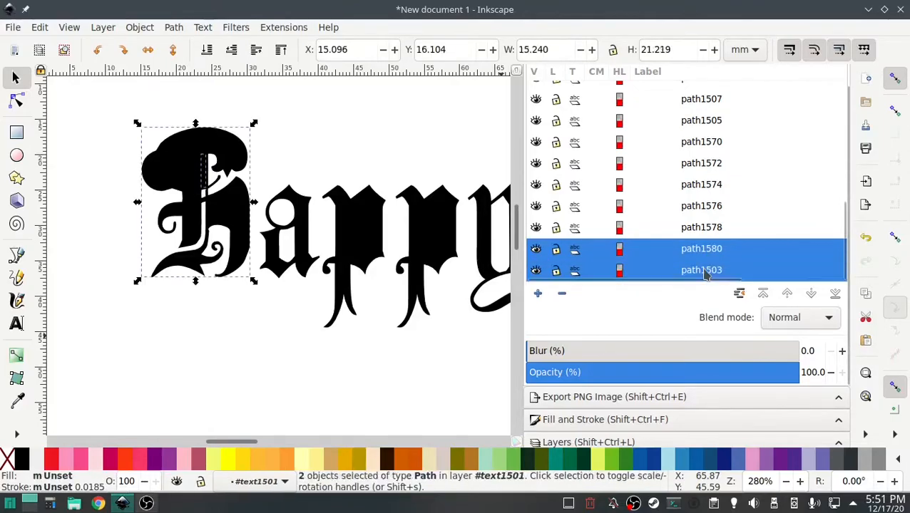
pyautogui.click(171, 28)
pyautogui.click(193, 112)
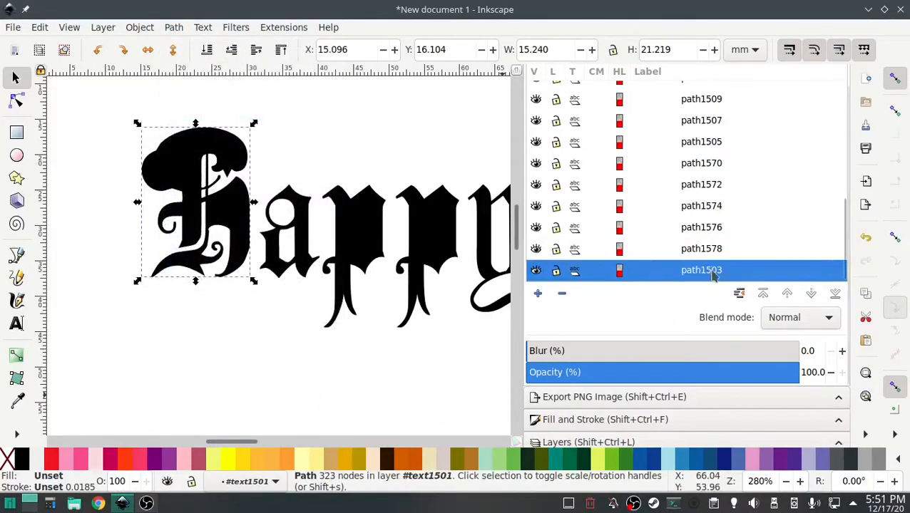
# Step: Cut path1578, the piece inside the H's lower bowl, out of the H outline using Difference
pyautogui.click(703, 249)
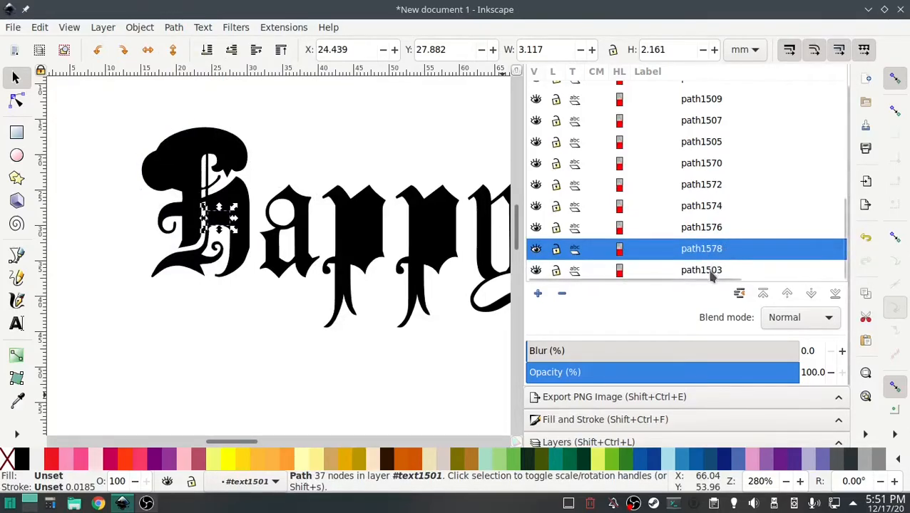
pyautogui.keyDown('shift'); pyautogui.click(706, 270); pyautogui.keyUp('shift')
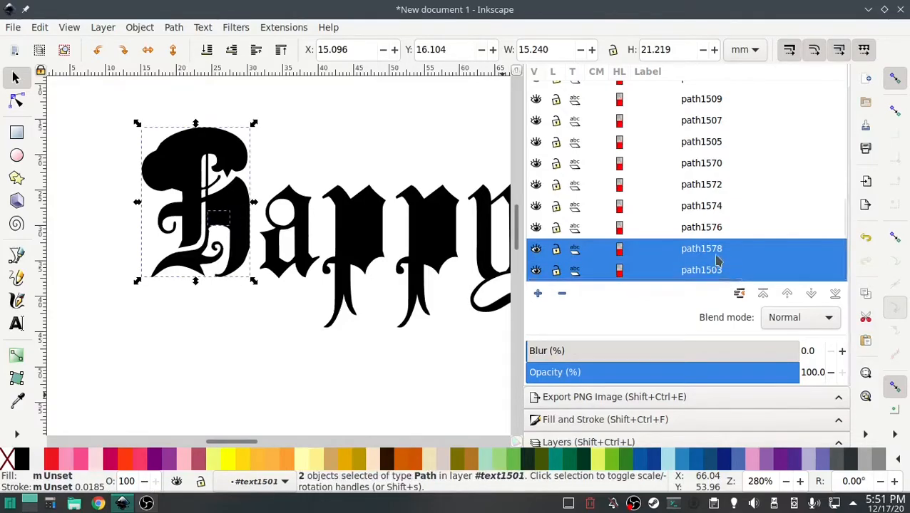
pyautogui.click(178, 29)
pyautogui.click(189, 112)
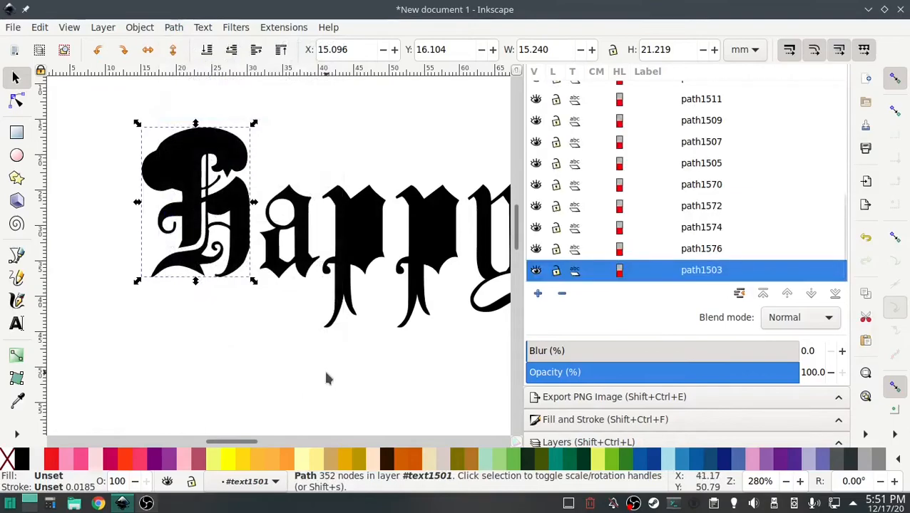
# Step: Cut path1576, the piece inside the H's outer upper-left curl, out of the H outline path1503 using Difference
pyautogui.click(709, 251)
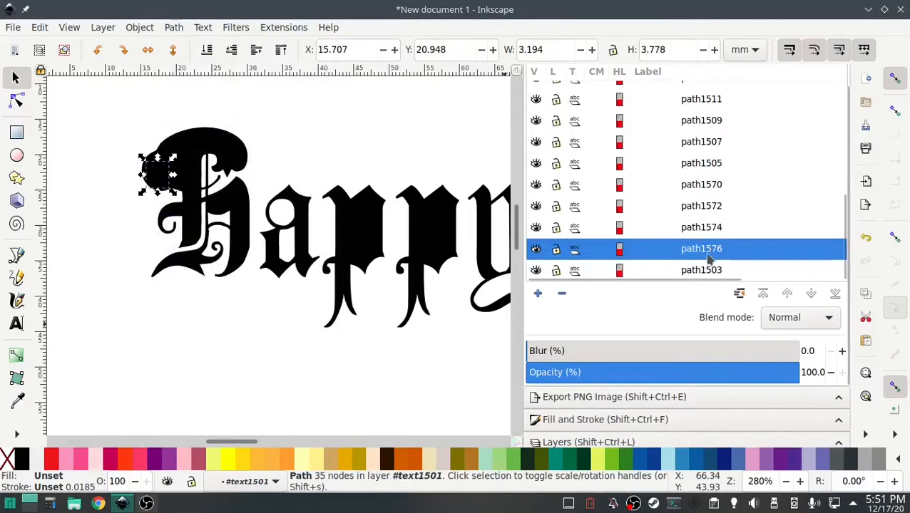
pyautogui.keyDown('shift'); pyautogui.click(701, 270); pyautogui.keyUp('shift')
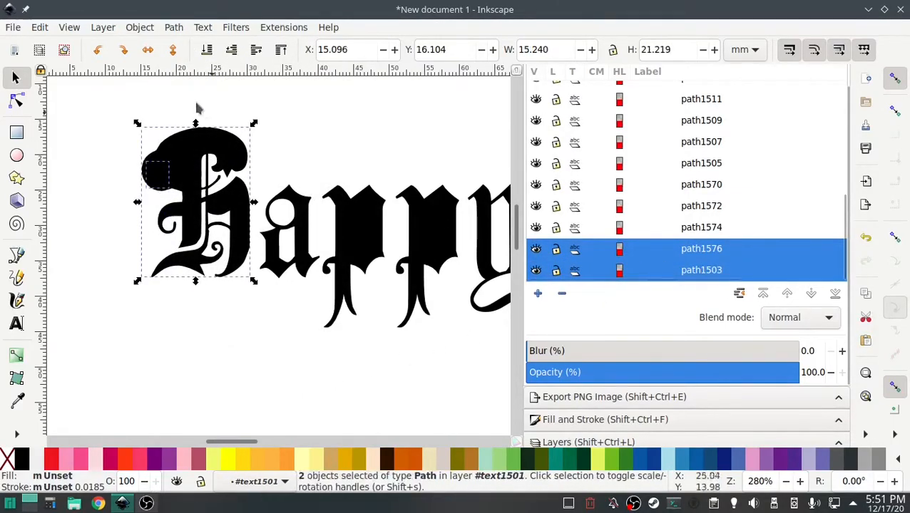
pyautogui.click(175, 29)
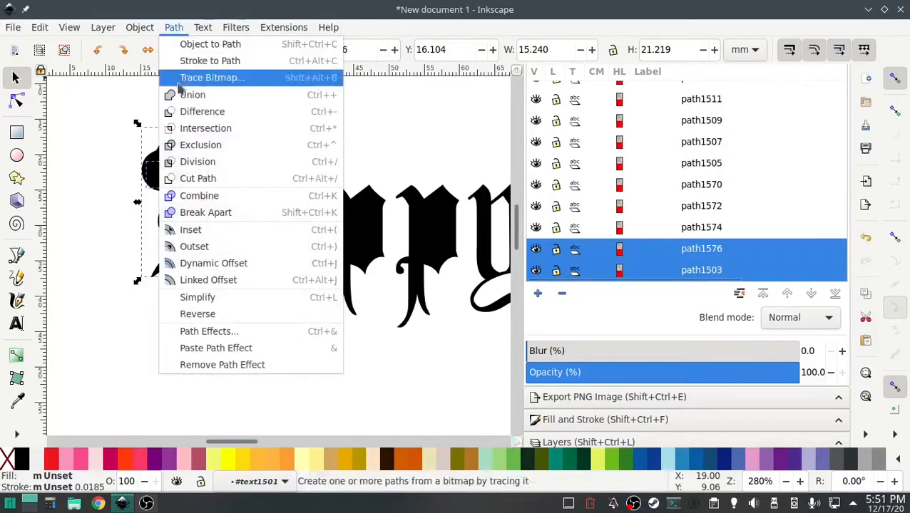
pyautogui.click(202, 112)
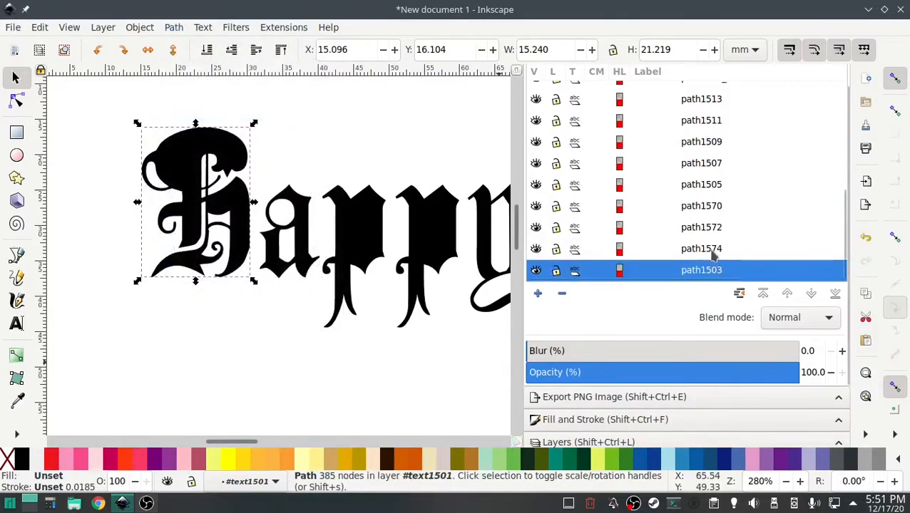
# Step: Cut path1574, the small piece in the upper part of the H's bowl, out of the H outline using Difference
pyautogui.click(714, 254)
pyautogui.keyDown('shift'); pyautogui.click(710, 270); pyautogui.keyUp('shift')
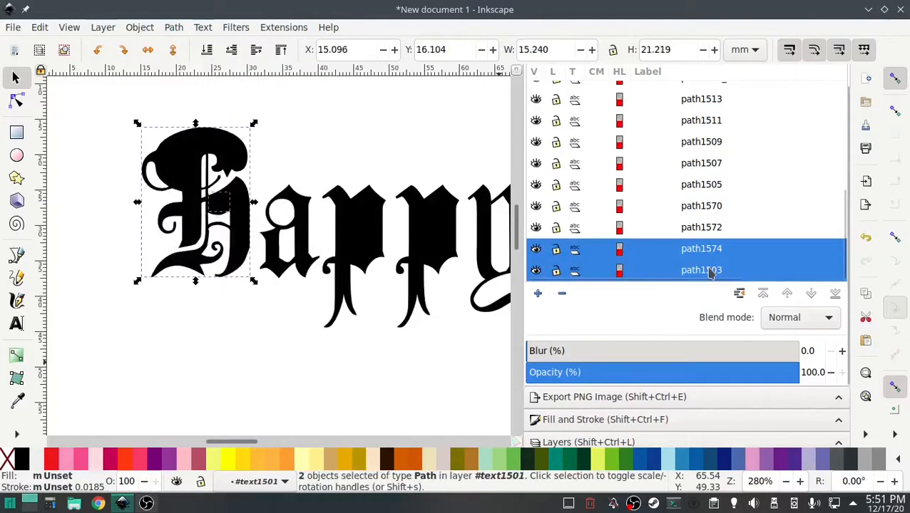
pyautogui.click(174, 28)
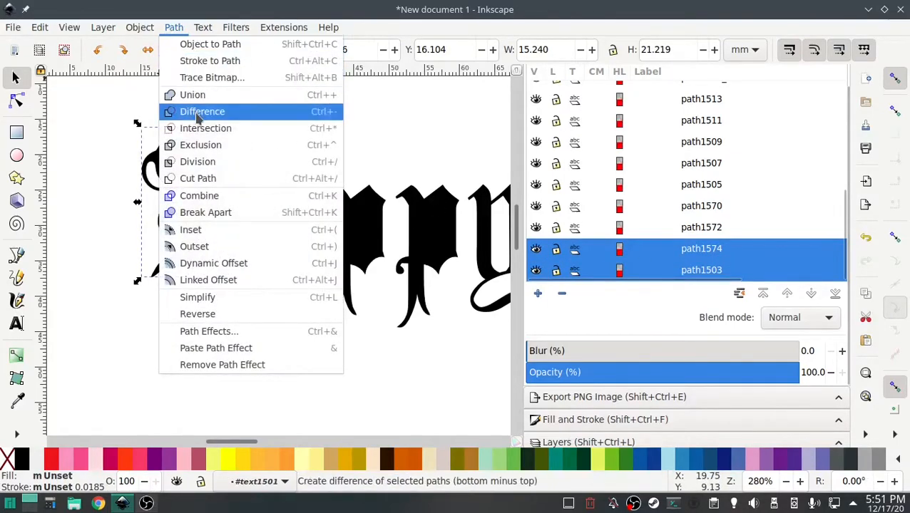
pyautogui.click(189, 111)
# Step: Cut path1572, the piece between the H's upper-left curl and its stem, out of the H outline using Difference
pyautogui.click(702, 253)
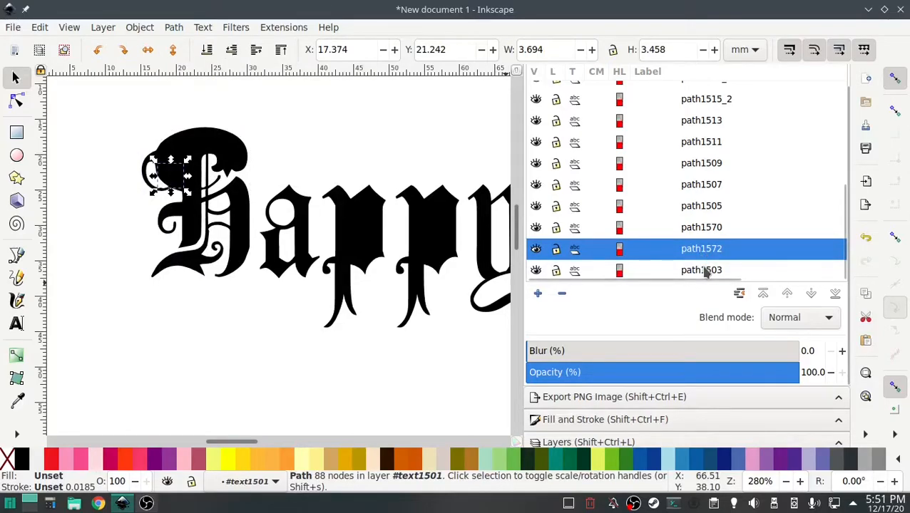
pyautogui.keyDown('shift'); pyautogui.click(704, 271); pyautogui.keyUp('shift')
pyautogui.click(173, 27)
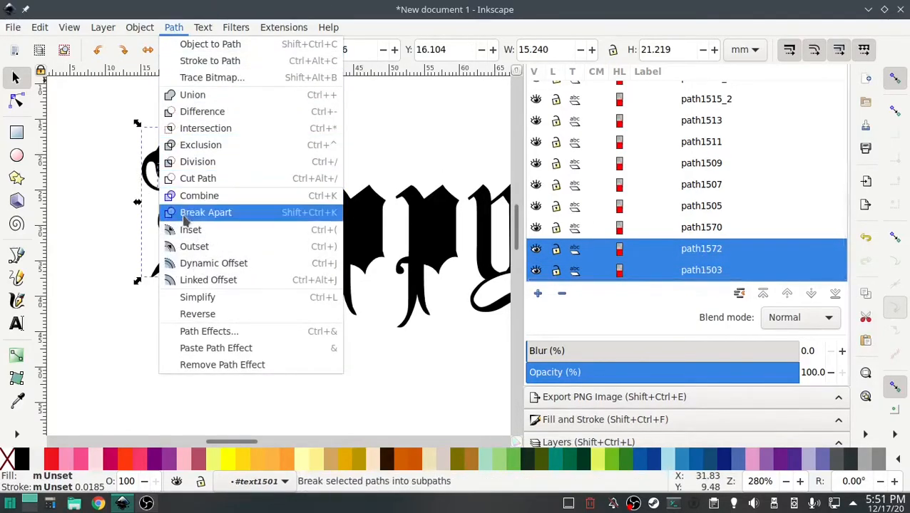
pyautogui.click(199, 128)
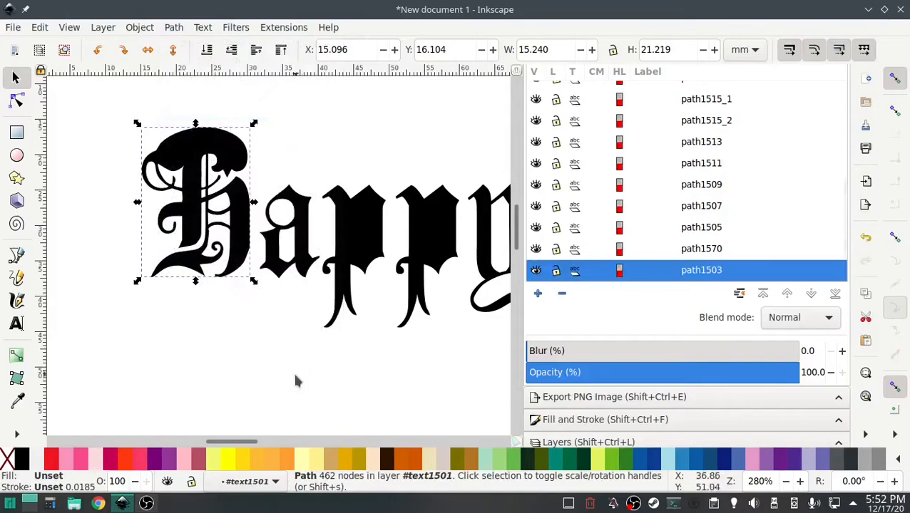
# Step: Cut path1570, the wide piece under the H's top arch, out of the H outline using Difference
pyautogui.click(708, 251)
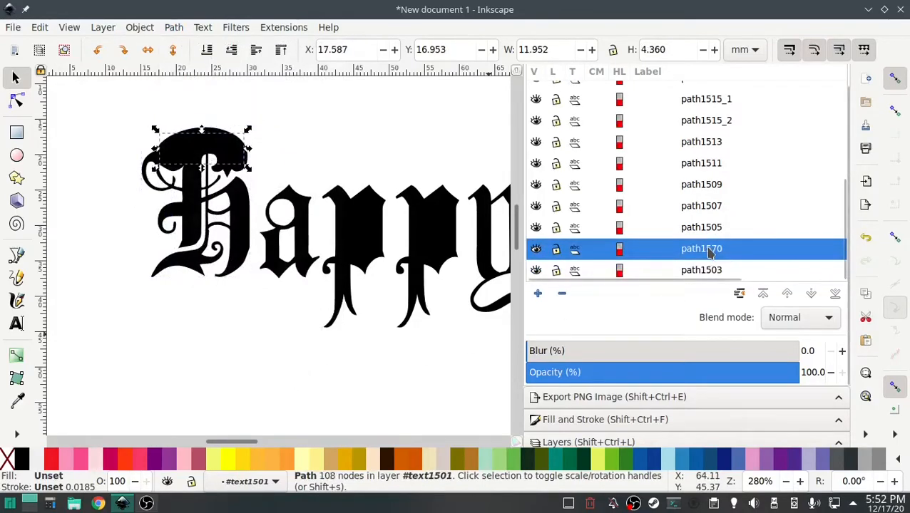
pyautogui.keyDown('shift'); pyautogui.click(698, 269); pyautogui.keyUp('shift')
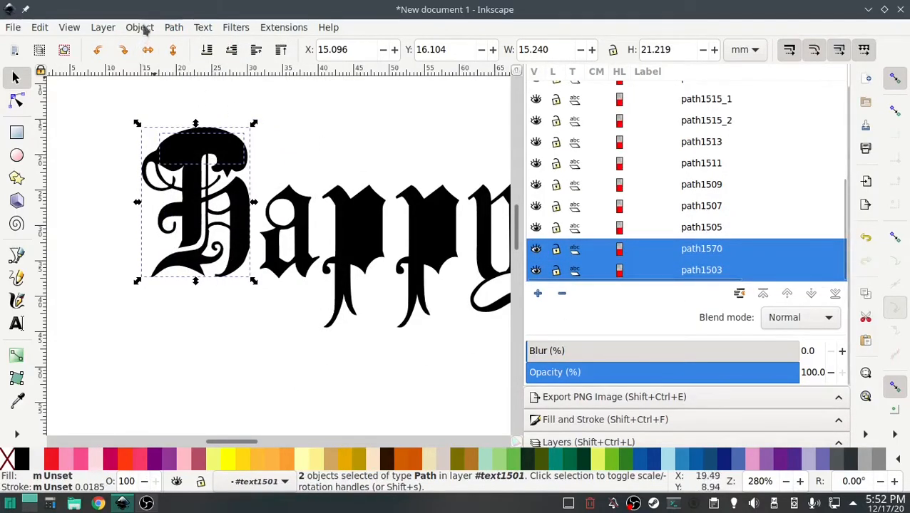
pyautogui.click(173, 27)
pyautogui.click(199, 91)
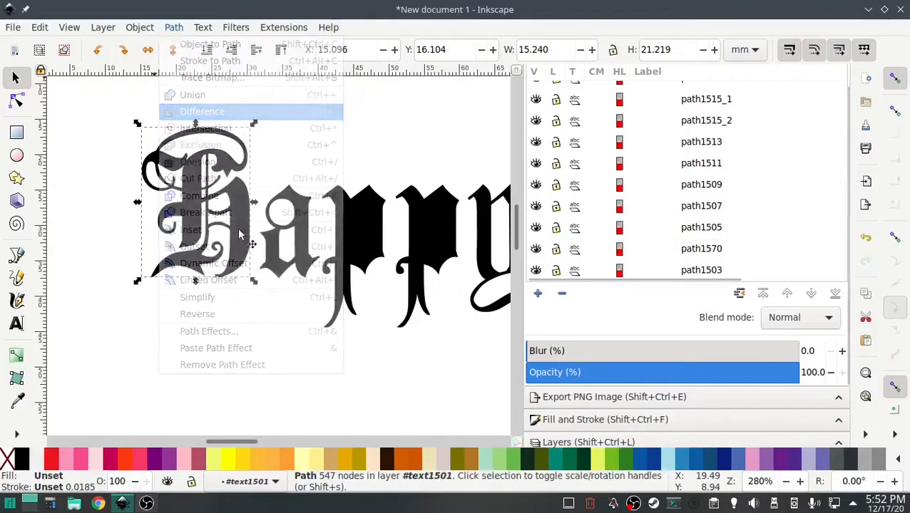
pyautogui.click(357, 397)
# Step: Break the first p of Happy, path1507, apart into separate paths
pyautogui.click(701, 273)
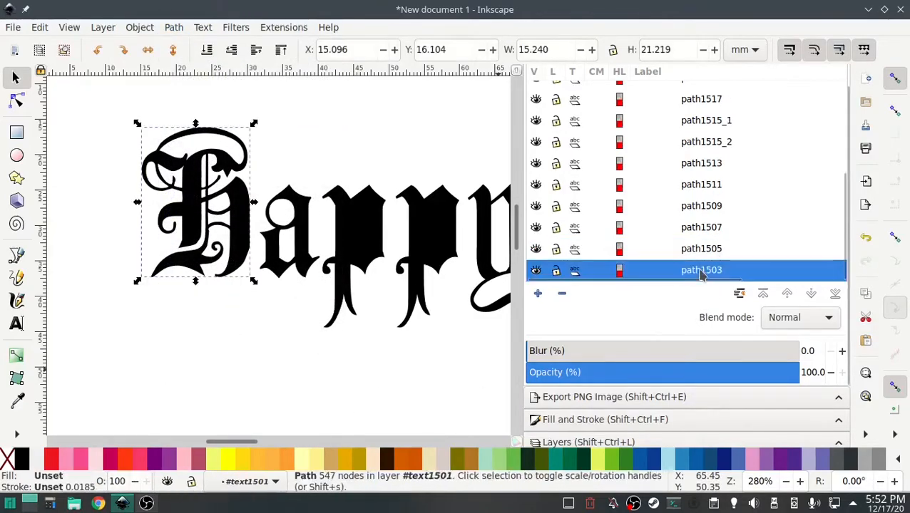
pyautogui.click(701, 248)
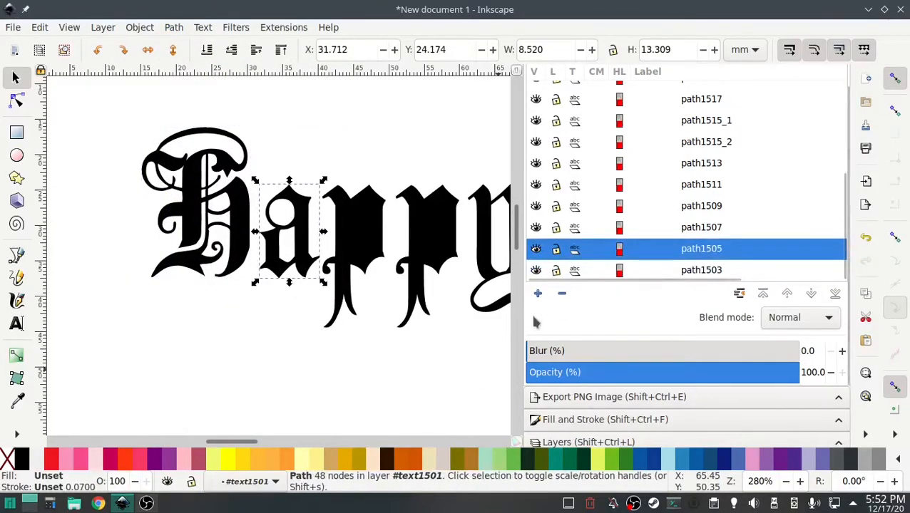
pyautogui.hscroll(3, 428, 378)
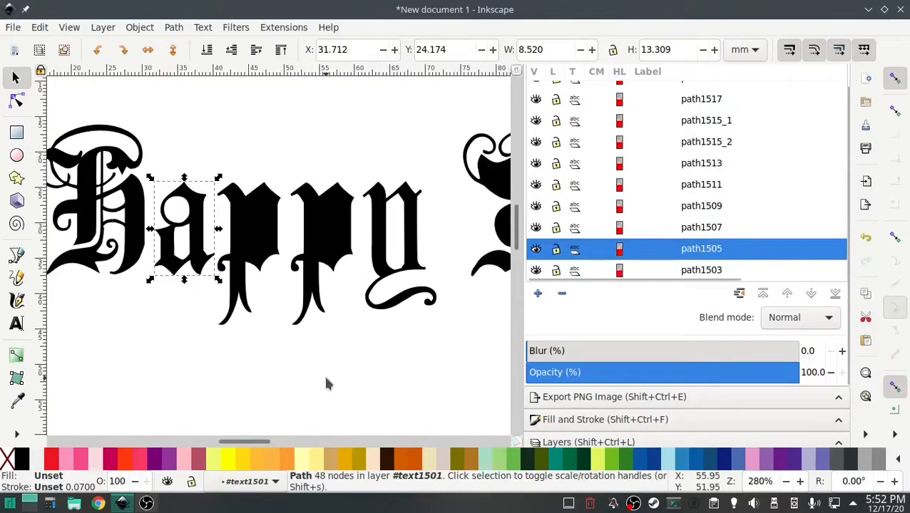
pyautogui.click(259, 227)
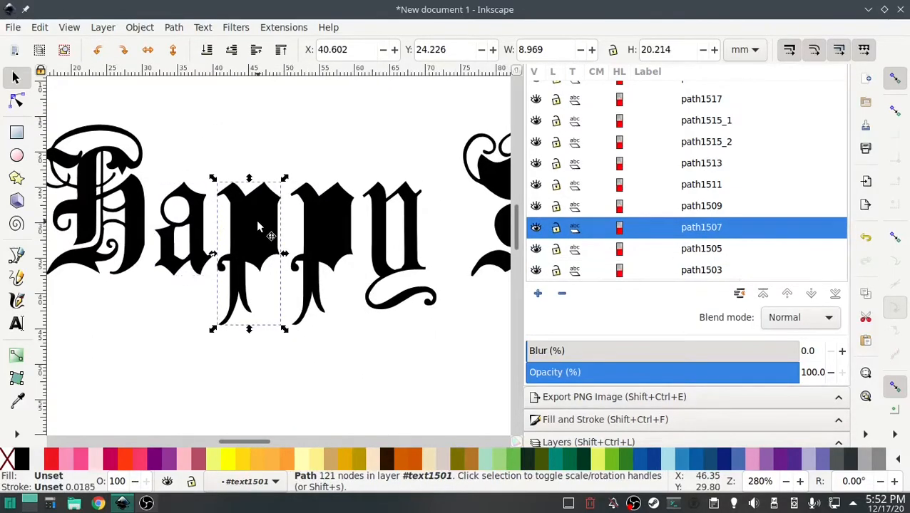
pyautogui.click(174, 27)
pyautogui.click(191, 212)
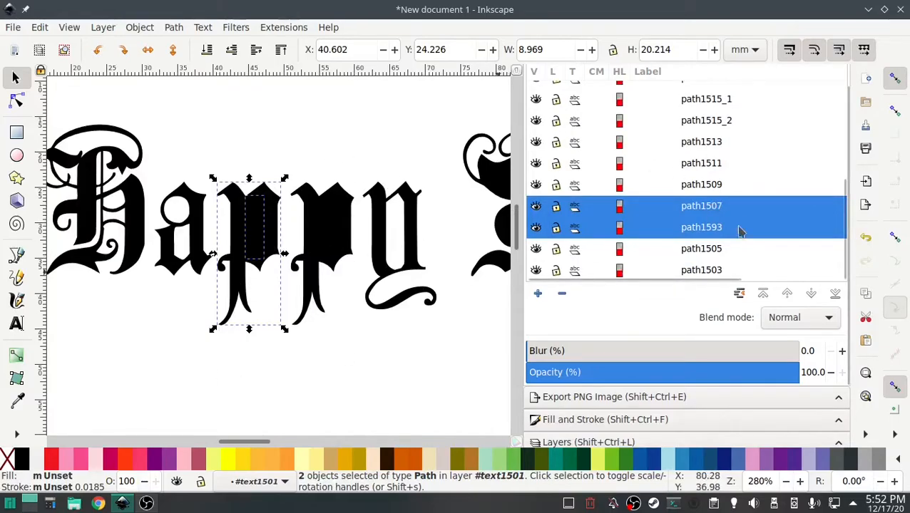
# Step: Move the first p's full outline, path1507, one level down so it sits below its inner shape path1593
pyautogui.click(713, 230)
pyautogui.click(707, 207)
pyautogui.click(707, 230)
pyautogui.click(711, 207)
pyautogui.click(709, 226)
pyautogui.click(709, 207)
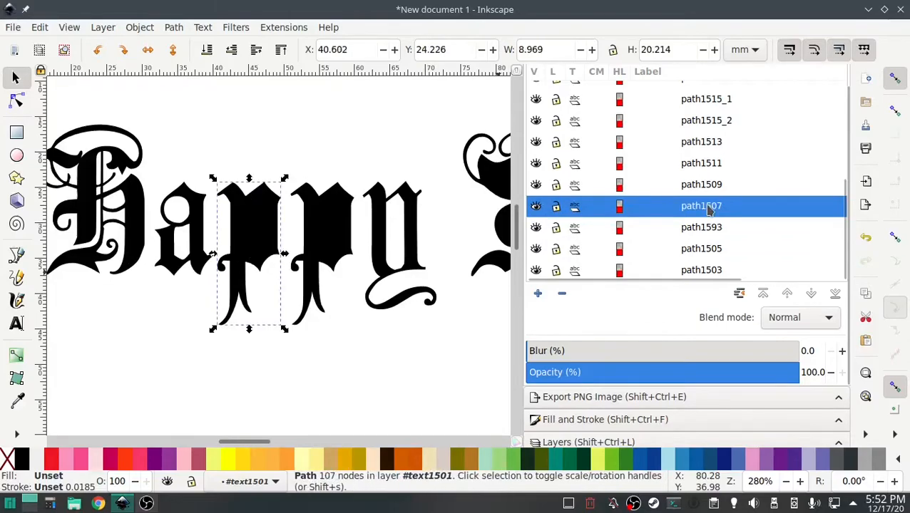
pyautogui.click(811, 294)
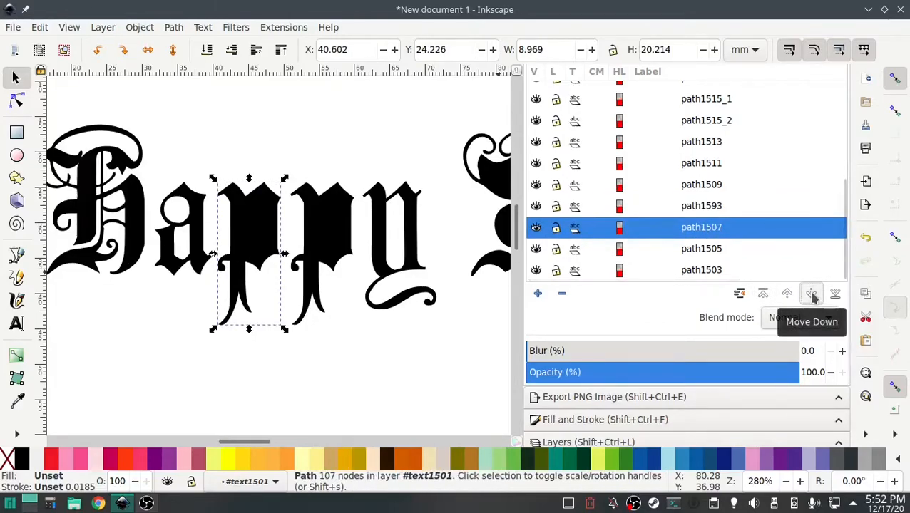
# Step: Cut the inner shape path1593 out of the first p's outline path1507 using Difference
pyautogui.click(700, 207)
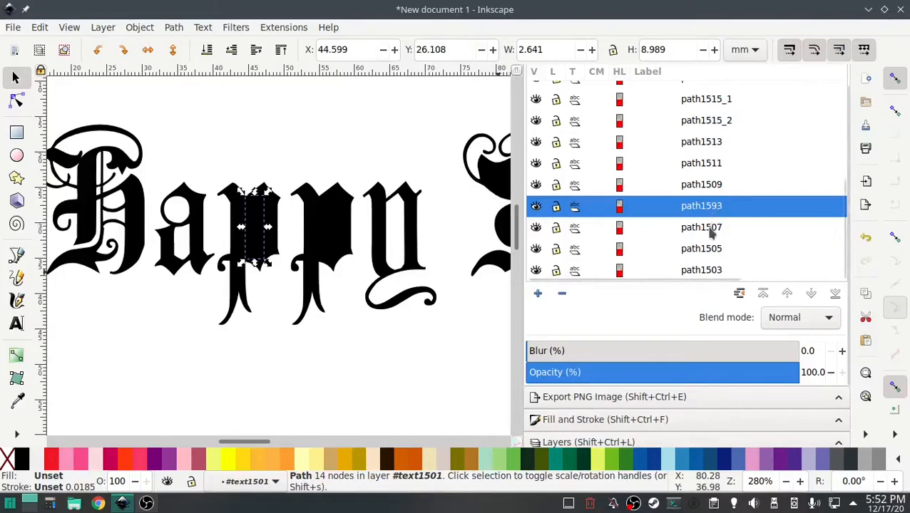
pyautogui.keyDown('shift'); pyautogui.click(711, 229); pyautogui.keyUp('shift')
pyautogui.click(174, 27)
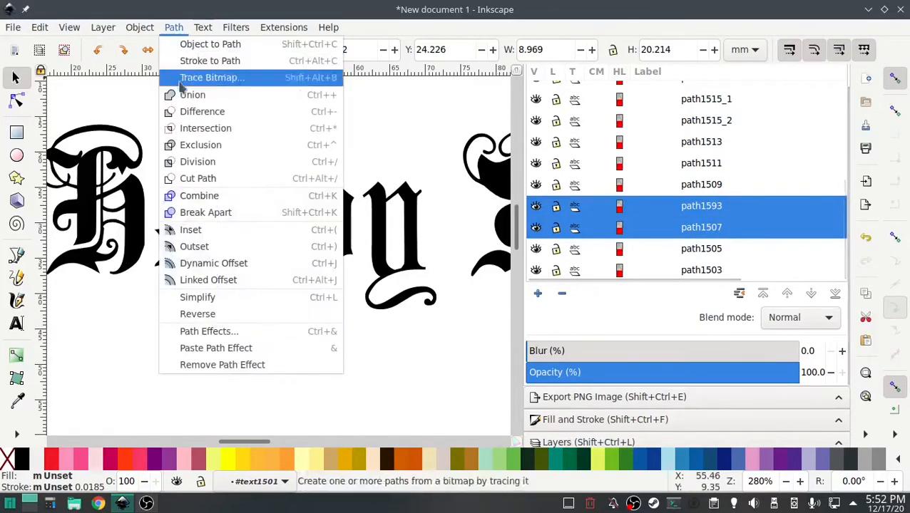
pyautogui.click(196, 111)
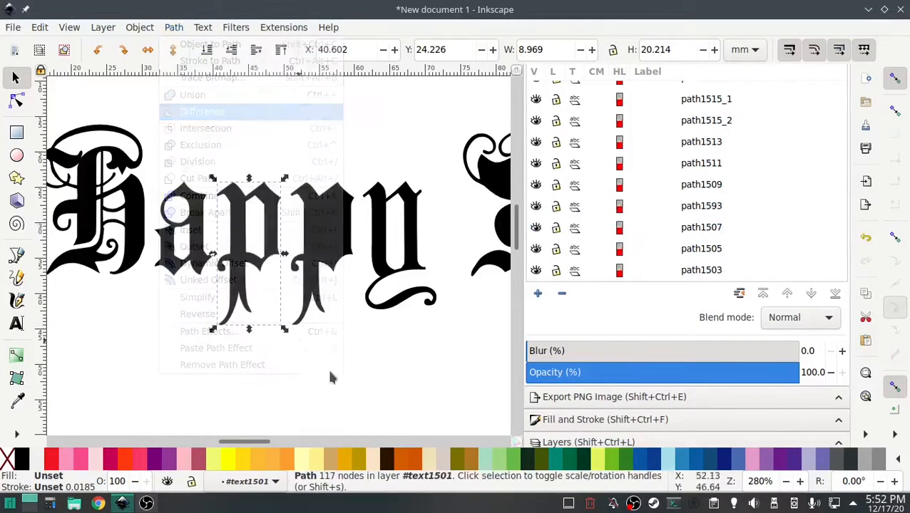
pyautogui.click(380, 393)
# Step: Break the second p apart into separate paths and move its outline path1509 below the inner shape path1598
pyautogui.click(325, 243)
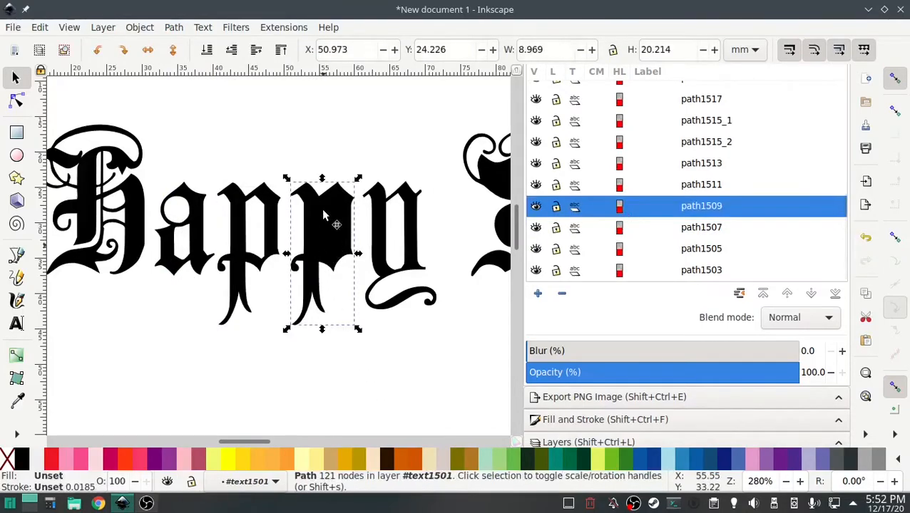
pyautogui.click(173, 27)
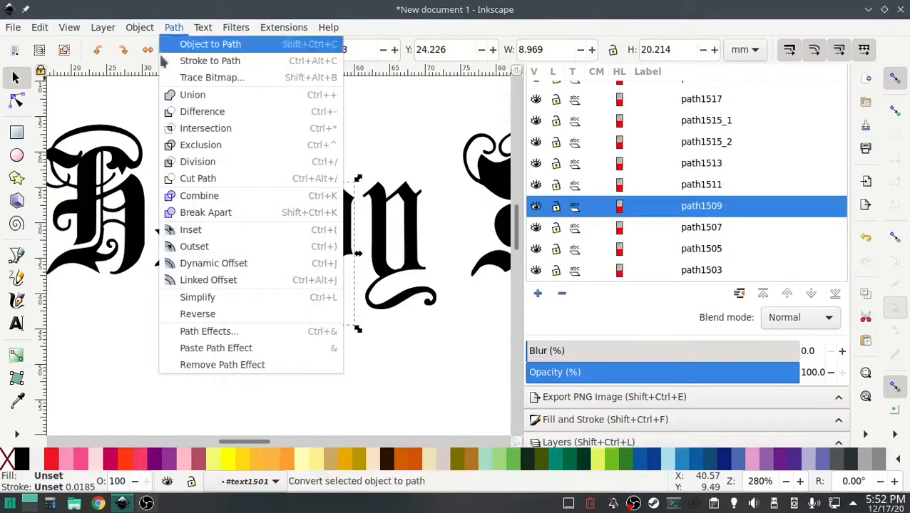
pyautogui.click(189, 213)
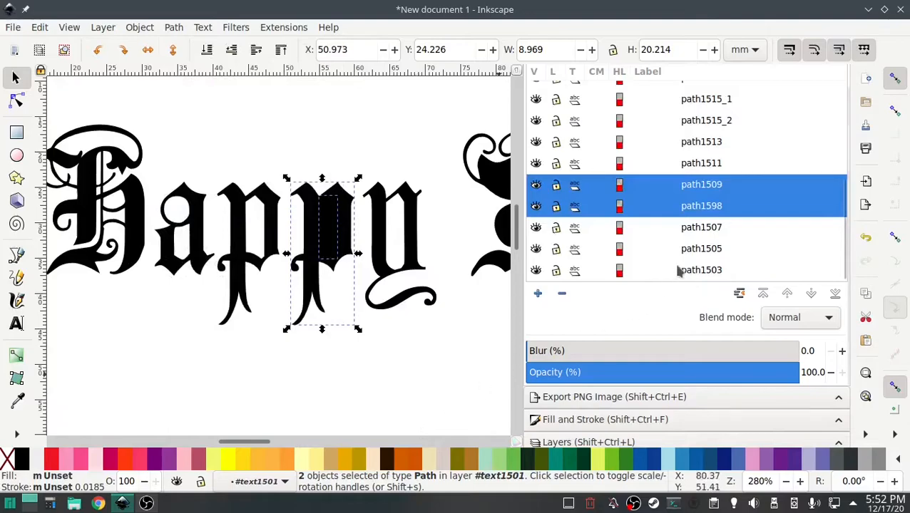
pyautogui.click(704, 185)
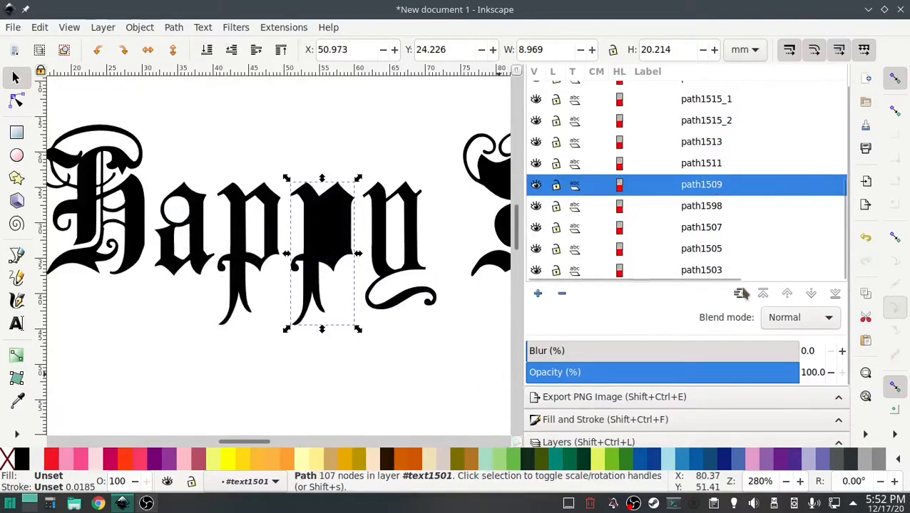
pyautogui.click(811, 295)
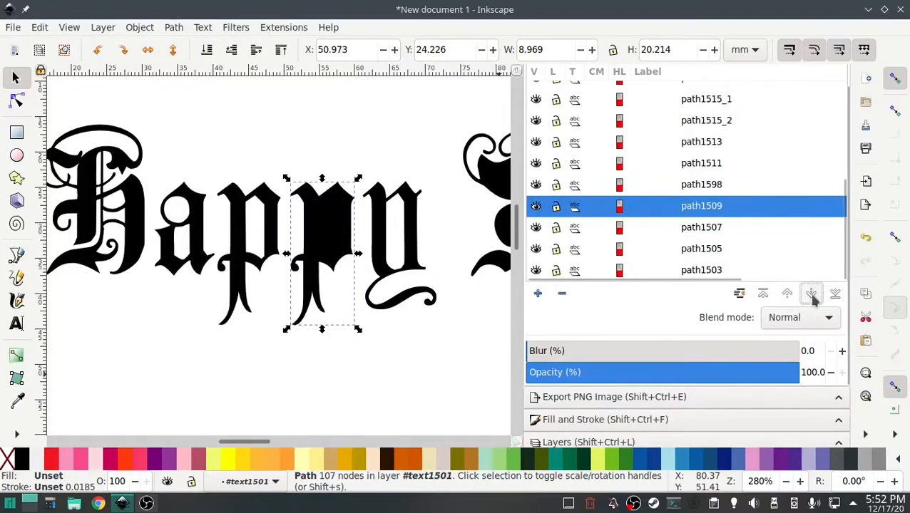
# Step: Cut the inner shape path1598 out of the second p's outline path1509 using Difference
pyautogui.click(696, 187)
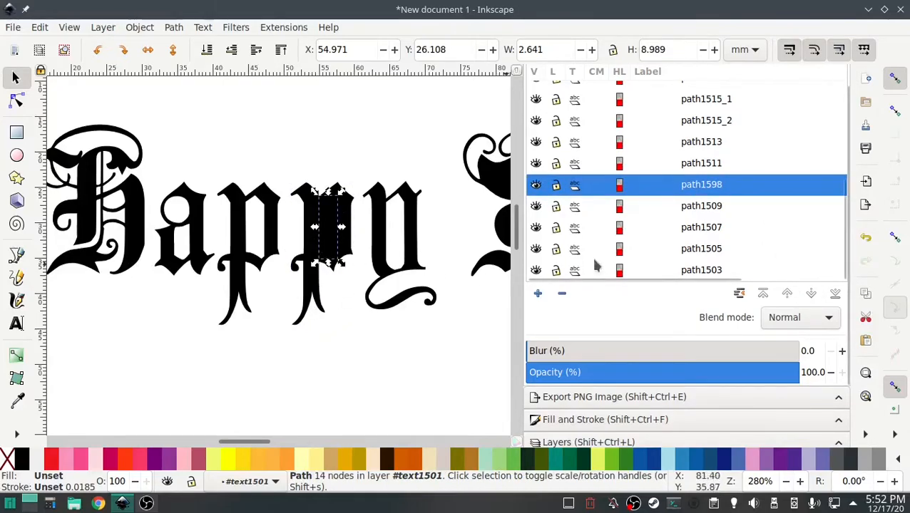
pyautogui.keyDown('shift'); pyautogui.click(711, 207); pyautogui.keyUp('shift')
pyautogui.click(174, 27)
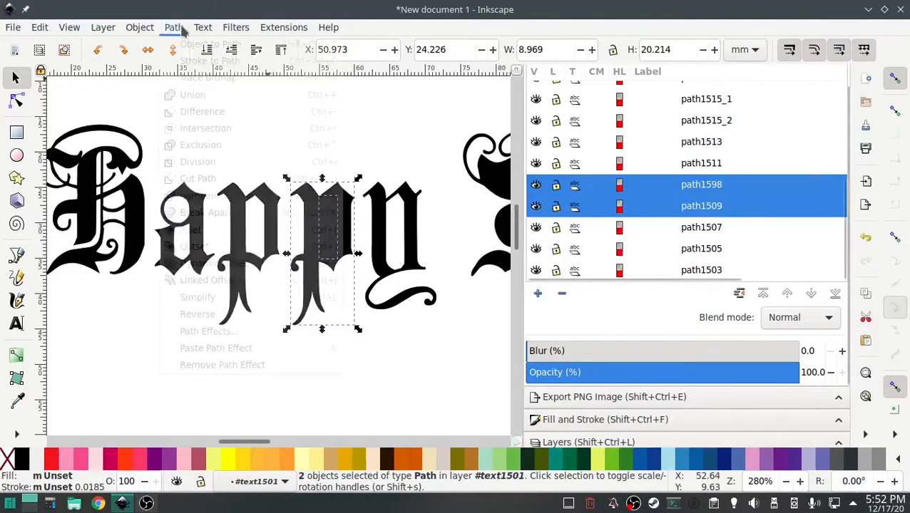
pyautogui.click(197, 117)
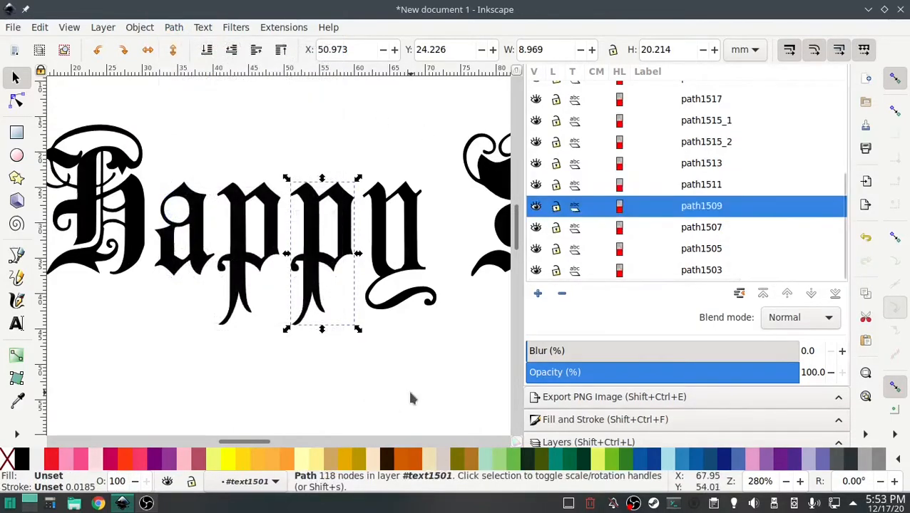
# Step: Break the capital B of Birthday apart into separate paths
pyautogui.moveTo(408, 388); pyautogui.dragTo(151, 379)
pyautogui.click(282, 203)
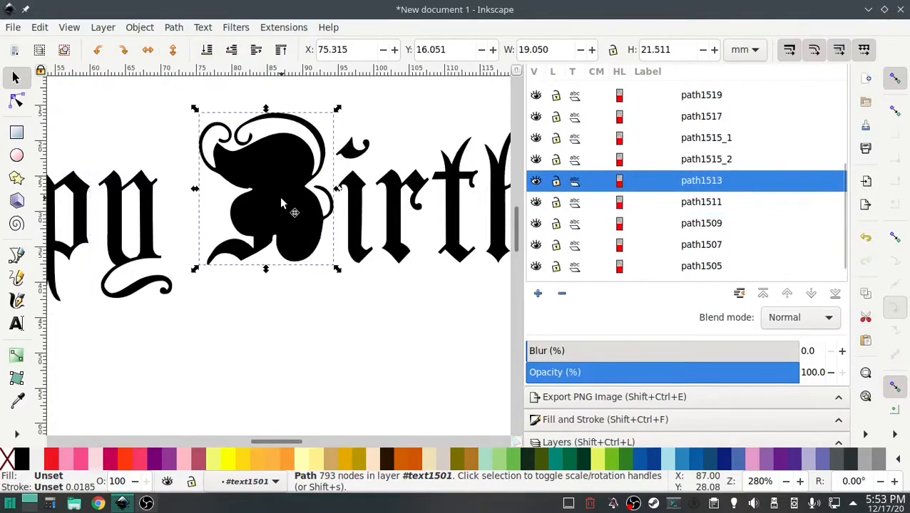
pyautogui.click(174, 27)
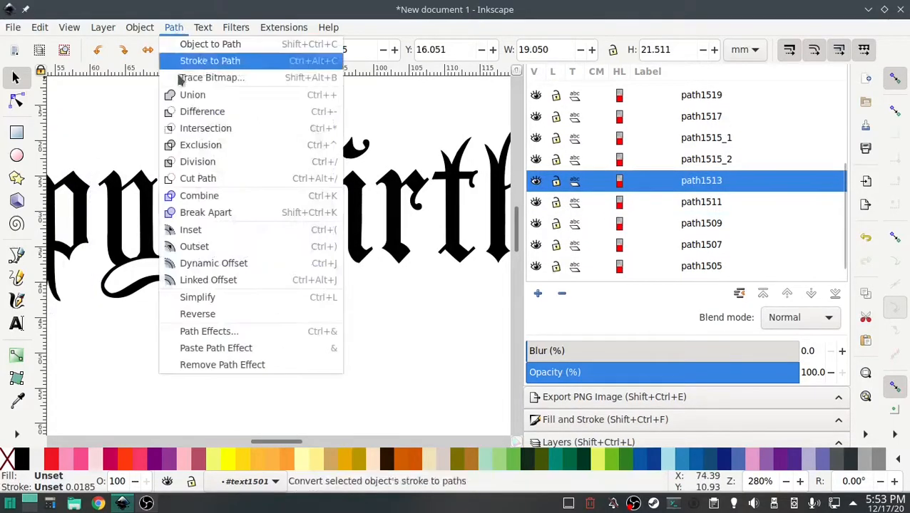
pyautogui.click(199, 214)
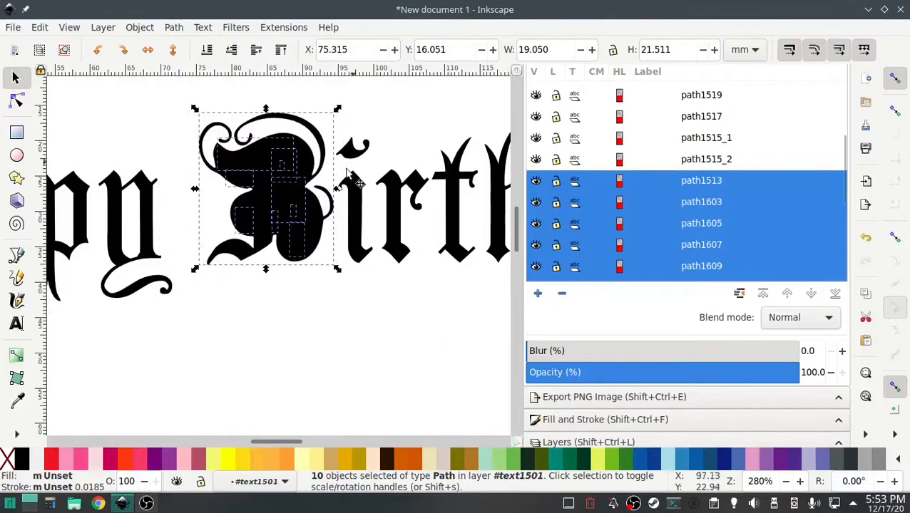
# Step: Move the B's full outline, path1513, down the object order so it sits directly below its inner shape path1613
pyautogui.scroll(-3, 745, 252)
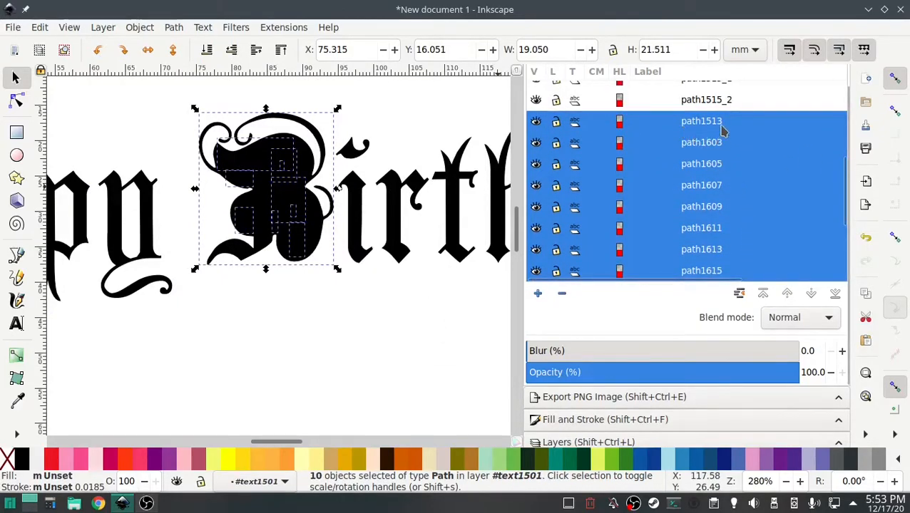
pyautogui.scroll(-4, 705, 243)
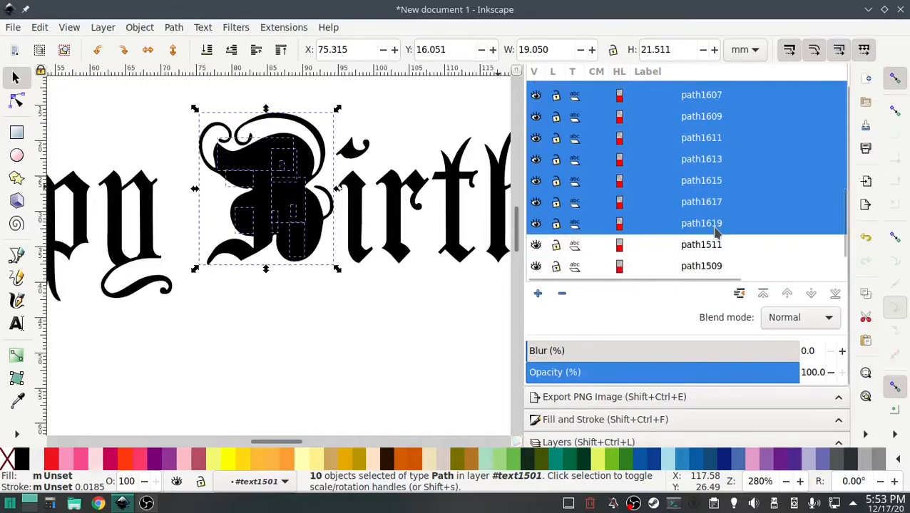
pyautogui.scroll(4, 734, 244)
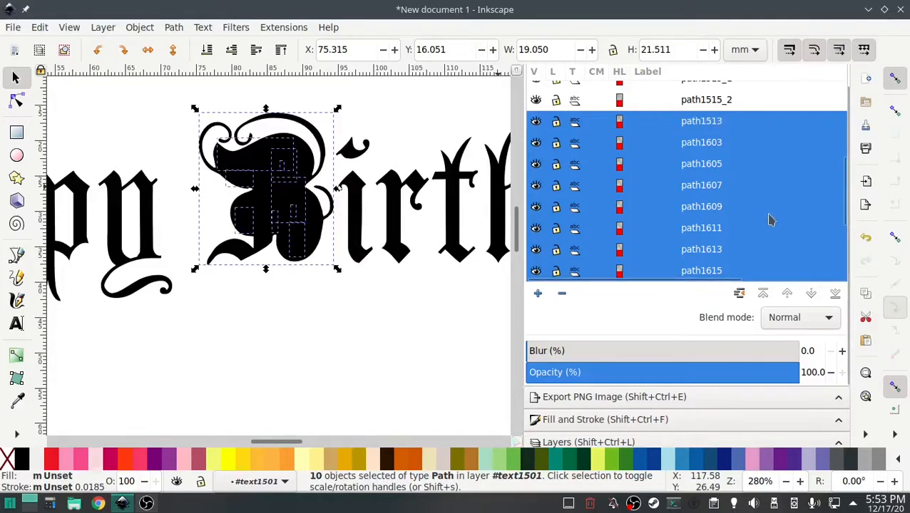
pyautogui.scroll(-3, 768, 218)
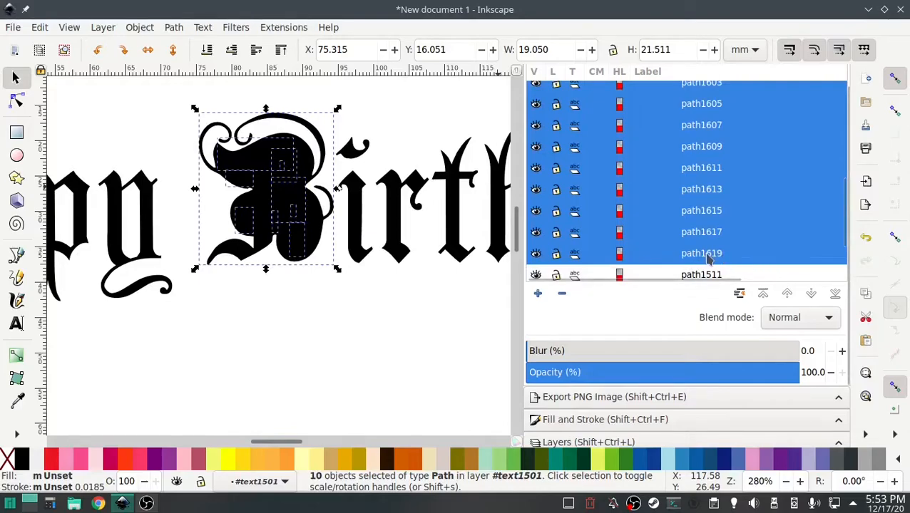
pyautogui.scroll(4, 749, 250)
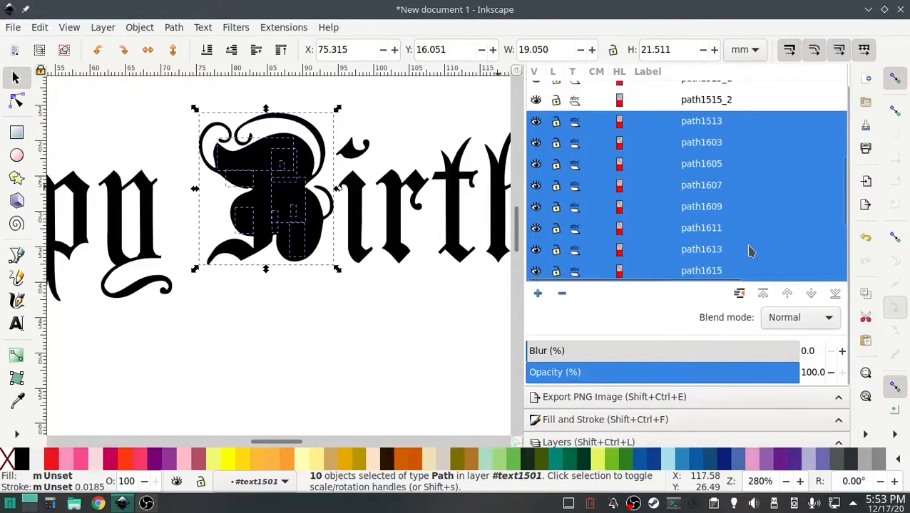
pyautogui.click(716, 150)
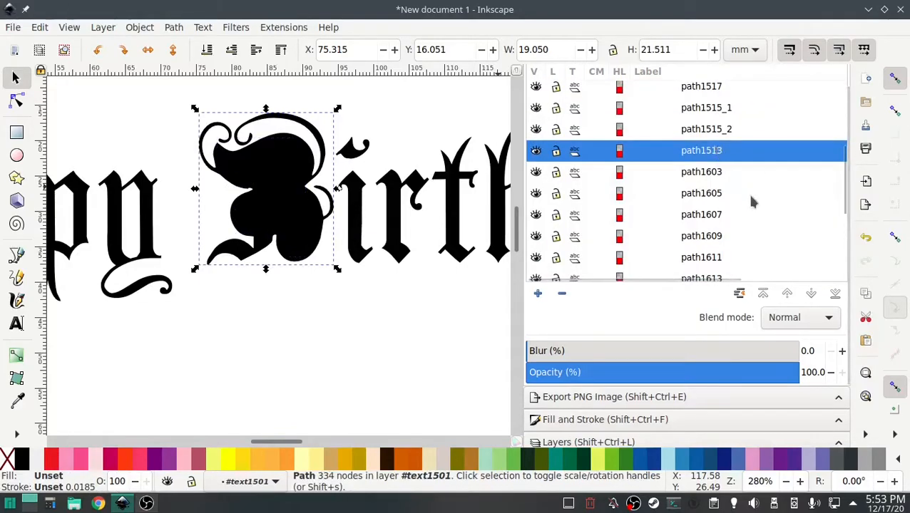
pyautogui.click(814, 298)
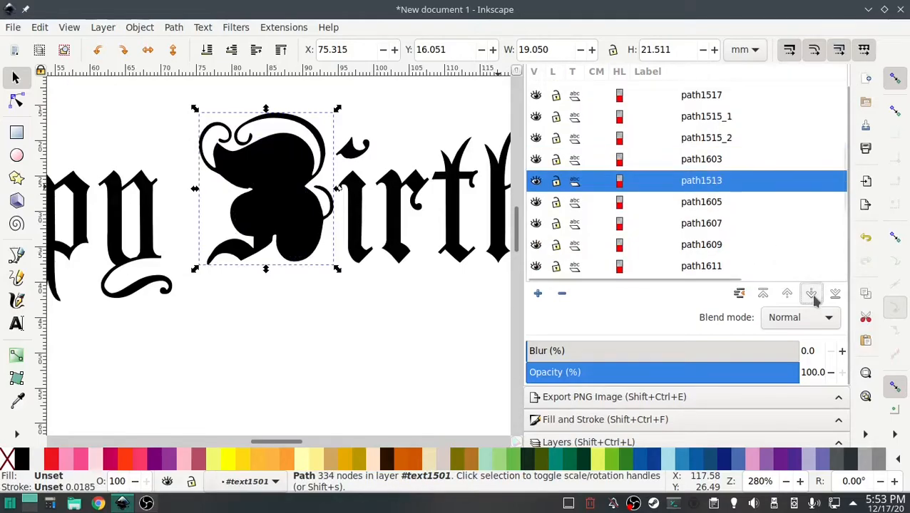
pyautogui.click(813, 298)
pyautogui.click(811, 295)
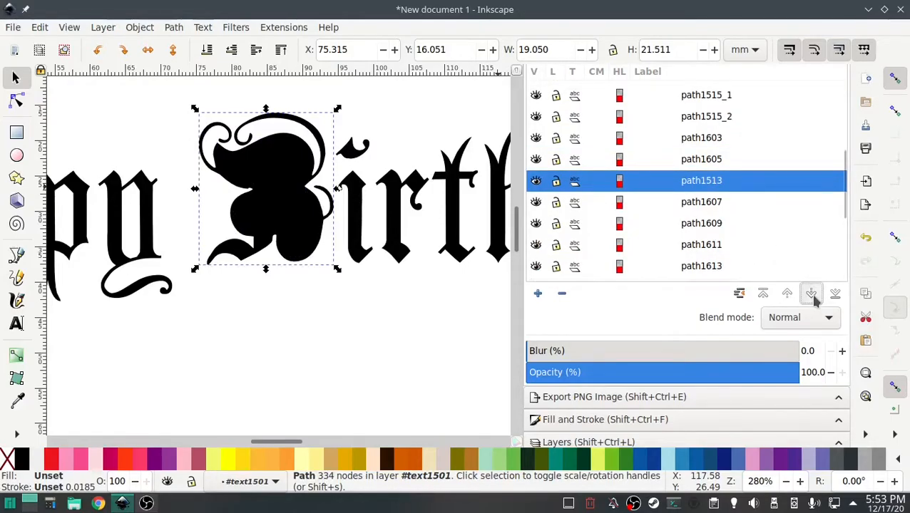
pyautogui.click(813, 298)
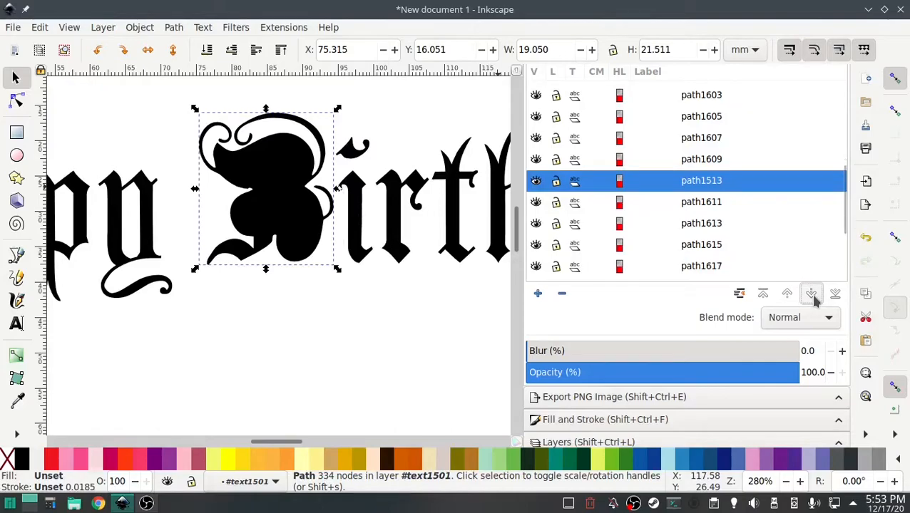
pyautogui.click(814, 298)
pyautogui.click(813, 298)
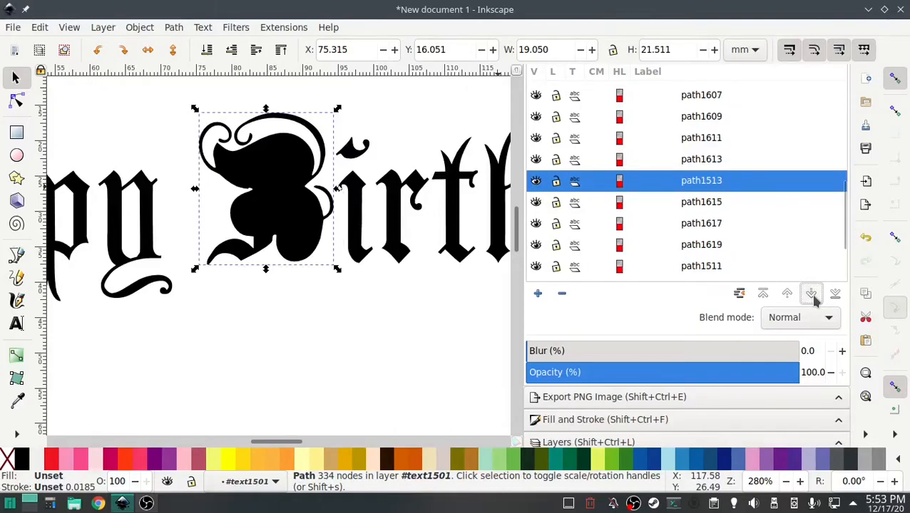
# Step: Cut the inner shape path1613 out of the B's outline path1513 using Difference
pyautogui.click(705, 159)
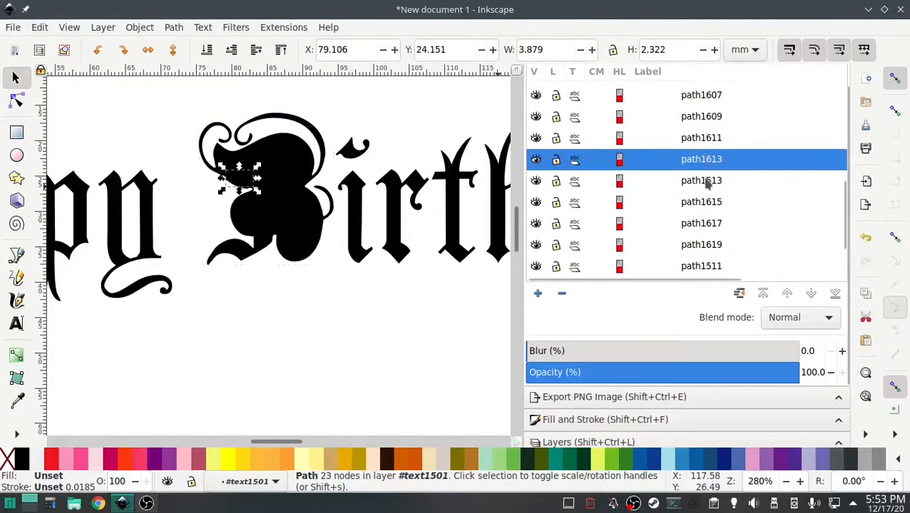
pyautogui.click(705, 183)
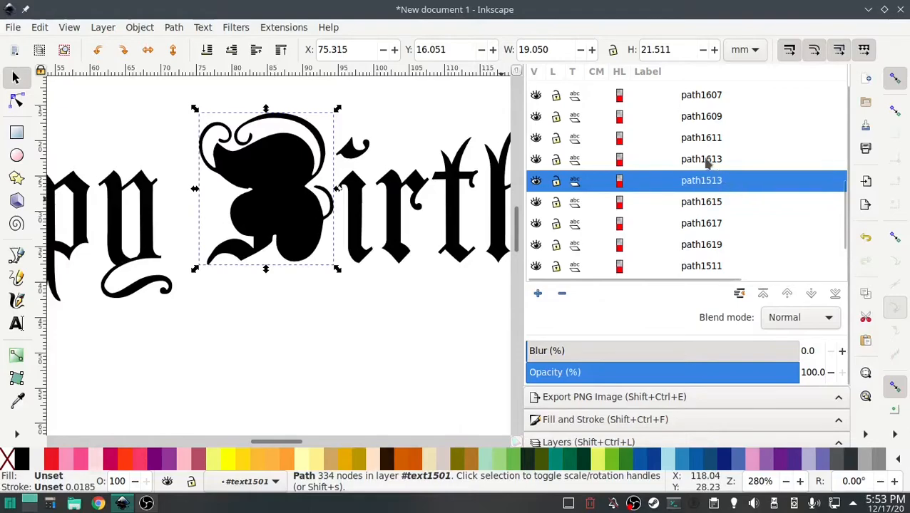
pyautogui.click(706, 160)
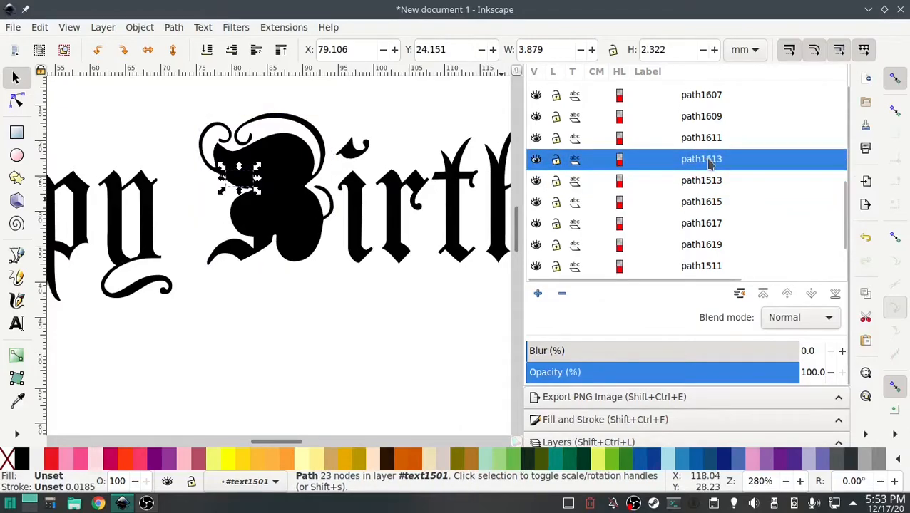
pyautogui.keyDown('shift'); pyautogui.click(706, 181); pyautogui.keyUp('shift')
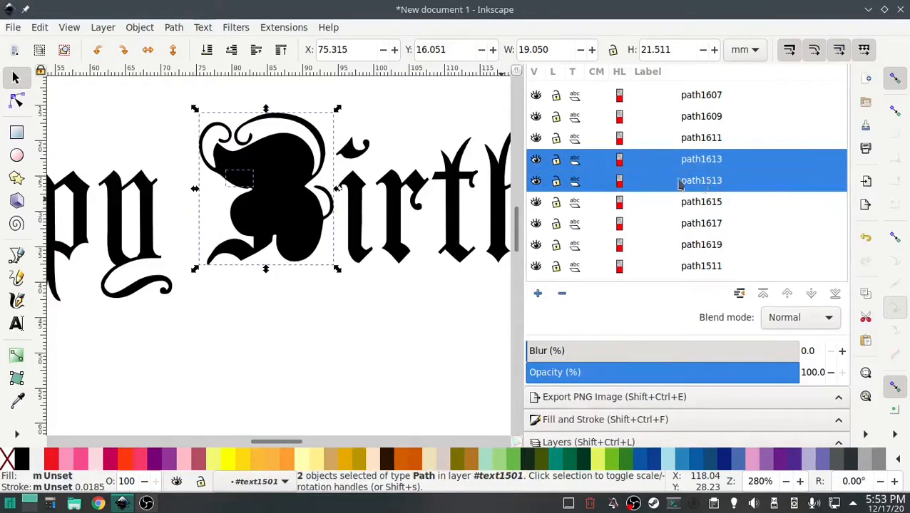
pyautogui.click(174, 27)
pyautogui.click(192, 98)
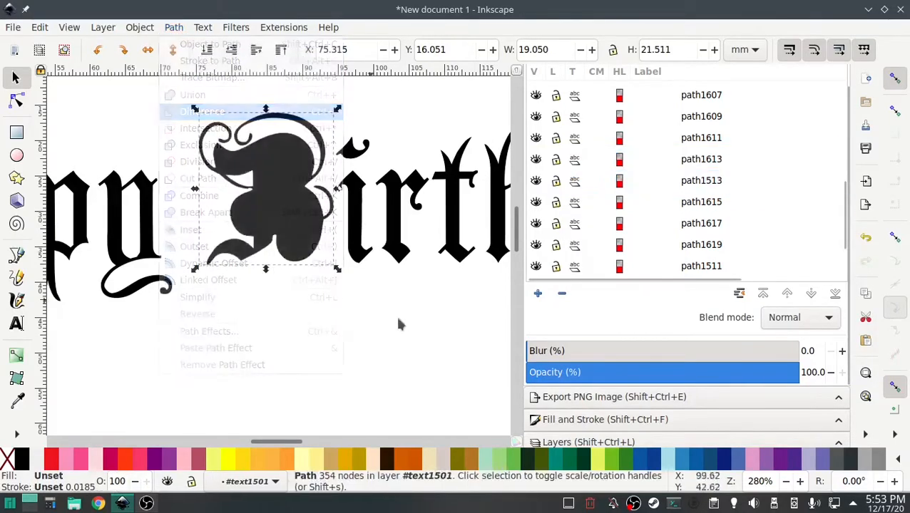
# Step: Subtract path1611, the inner shape in the B's lower bowl, from outline path1513 using Difference
pyautogui.click(688, 161)
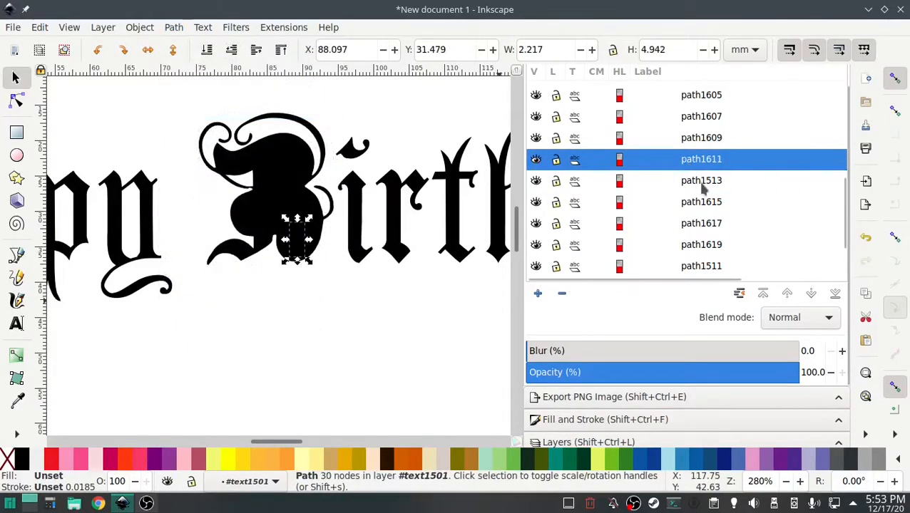
pyautogui.keyDown('shift'); pyautogui.click(704, 183); pyautogui.keyUp('shift')
pyautogui.click(174, 27)
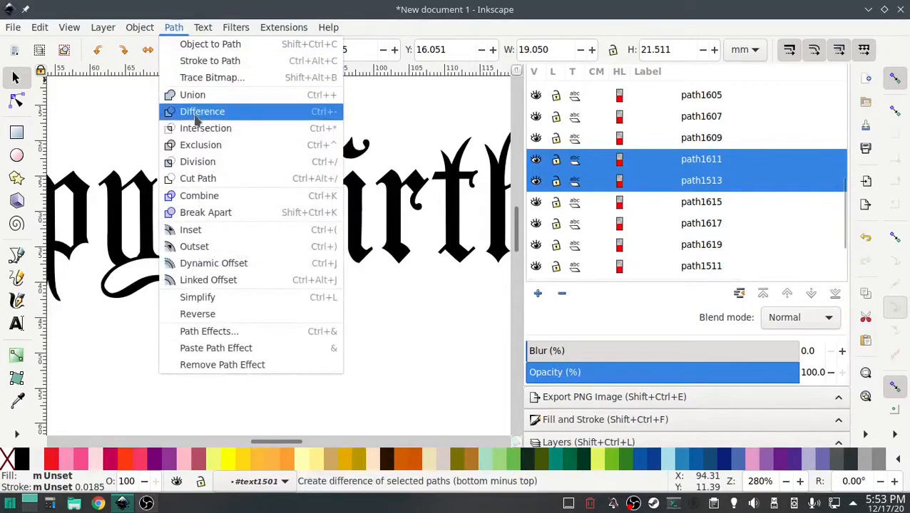
pyautogui.click(201, 112)
# Step: Subtract path1609, the small inner shape beside the B's lower stem, from outline path1513 using Difference
pyautogui.click(714, 159)
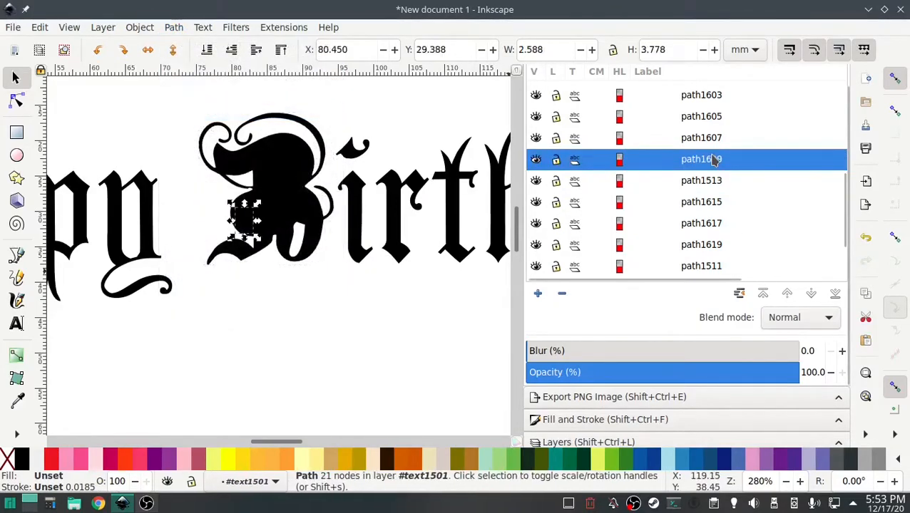
pyautogui.keyDown('shift'); pyautogui.click(704, 182); pyautogui.keyUp('shift')
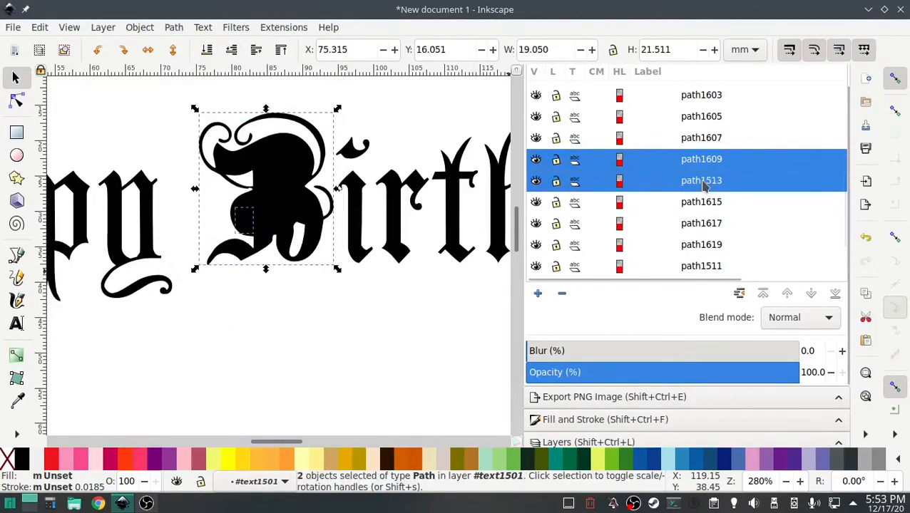
pyautogui.click(174, 27)
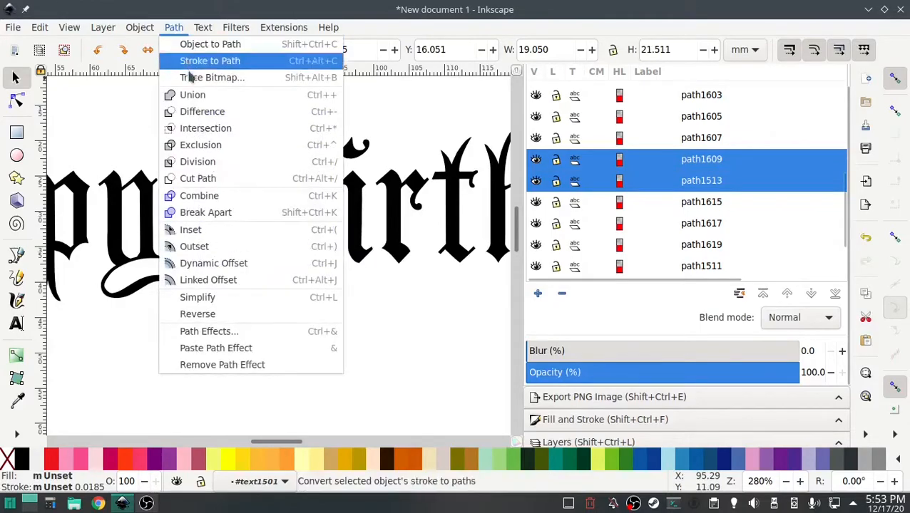
pyautogui.click(201, 112)
# Step: Subtract path1607, the inner shape in the B's upper bowl, from outline path1513 using Difference
pyautogui.click(713, 160)
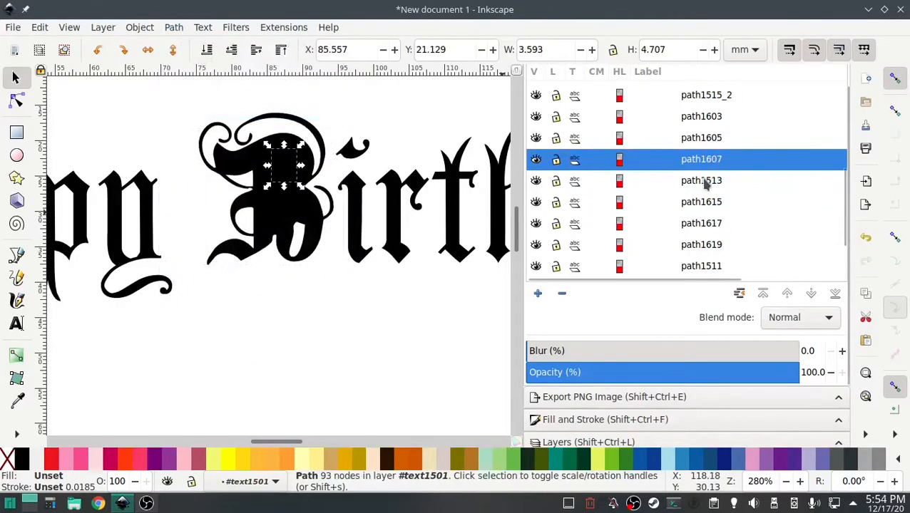
pyautogui.keyDown('shift'); pyautogui.click(704, 183); pyautogui.keyUp('shift')
pyautogui.click(173, 27)
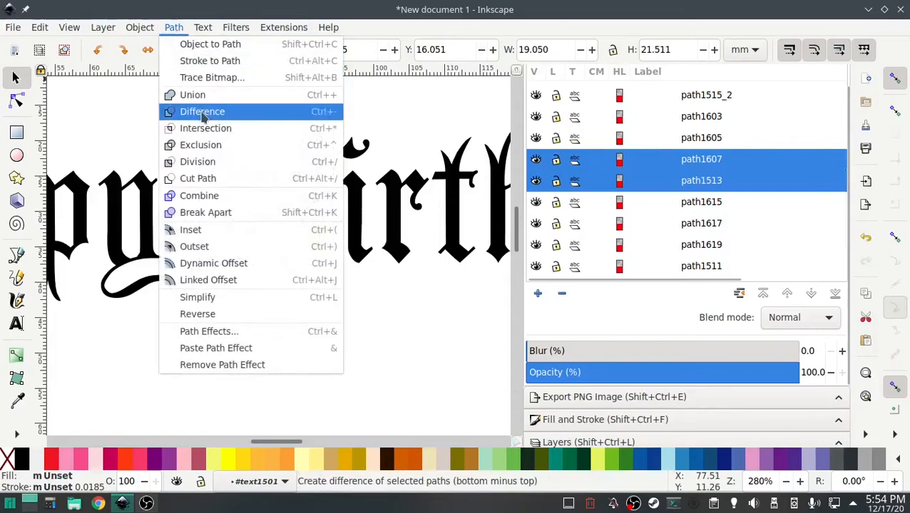
pyautogui.click(202, 112)
# Step: Subtract path1605, the wide inner shape across the B's top, from outline path1513 using Difference
pyautogui.click(705, 163)
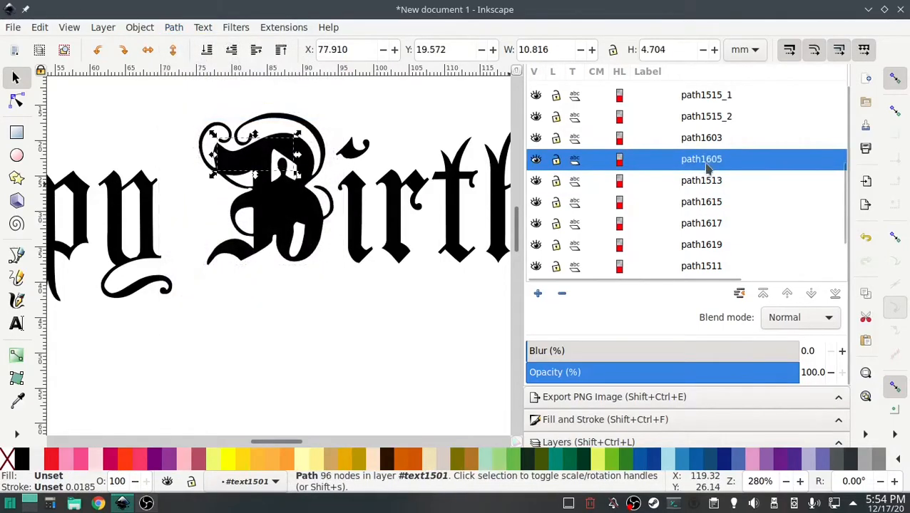
pyautogui.keyDown('shift'); pyautogui.click(698, 183); pyautogui.keyUp('shift')
pyautogui.click(174, 27)
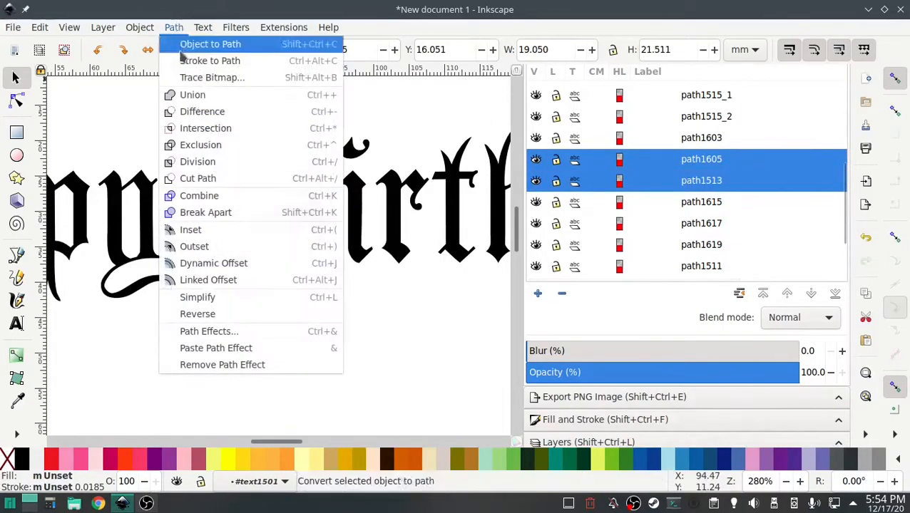
pyautogui.click(194, 112)
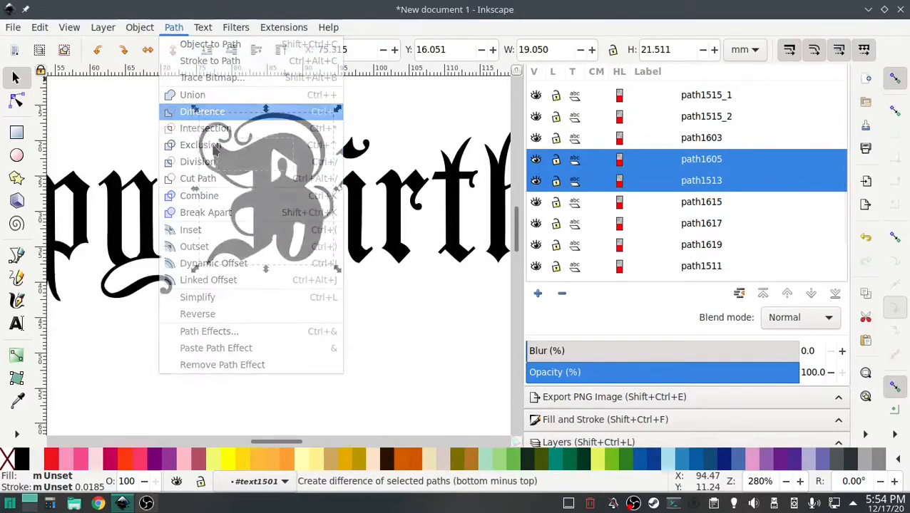
# Step: Subtract path1603, the inner shape in the B's middle, from outline path1513 using Difference
pyautogui.click(702, 160)
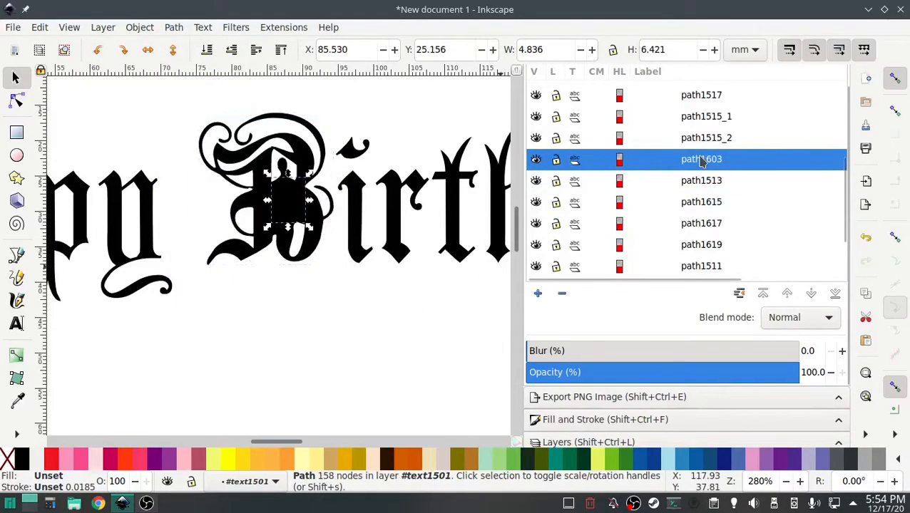
pyautogui.keyDown('shift'); pyautogui.click(702, 182); pyautogui.keyUp('shift')
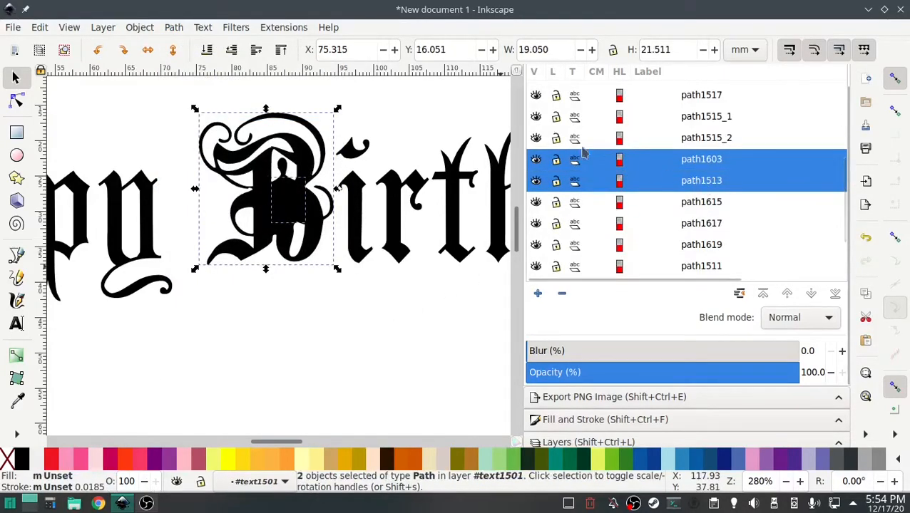
pyautogui.click(174, 28)
pyautogui.click(183, 118)
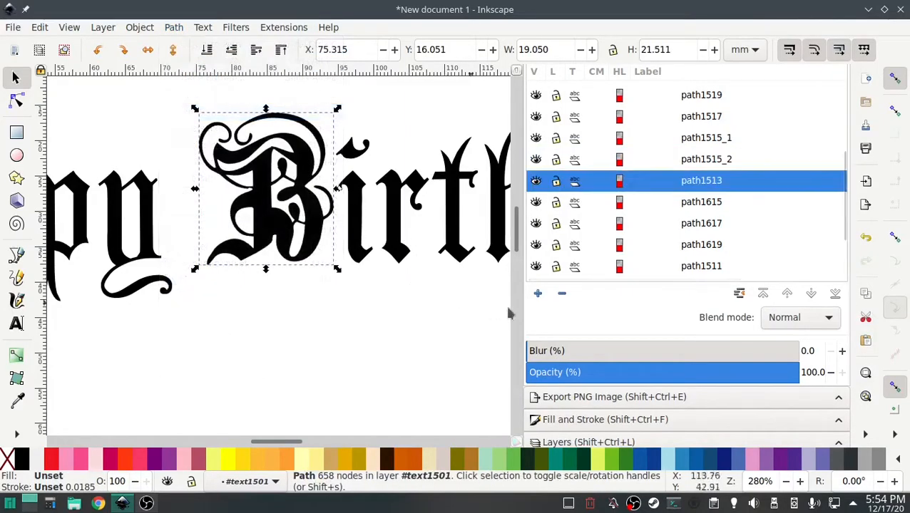
pyautogui.click(706, 161)
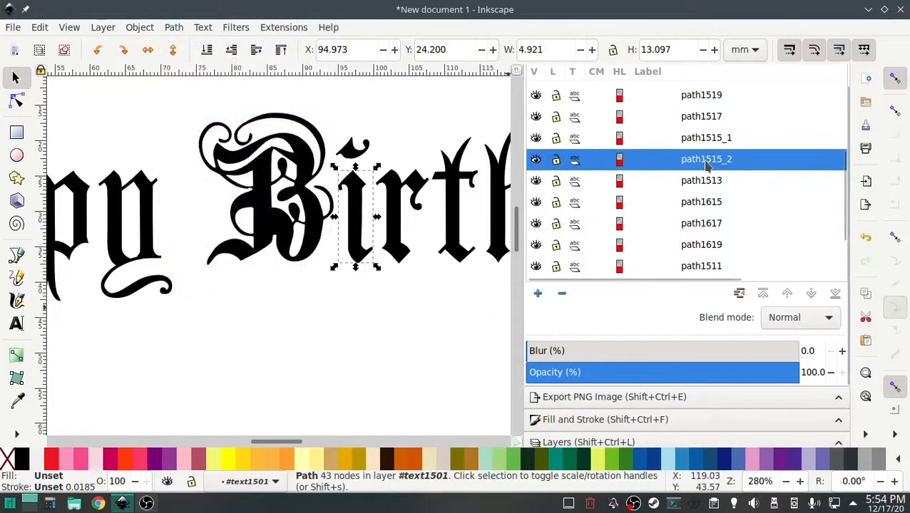
pyautogui.click(700, 180)
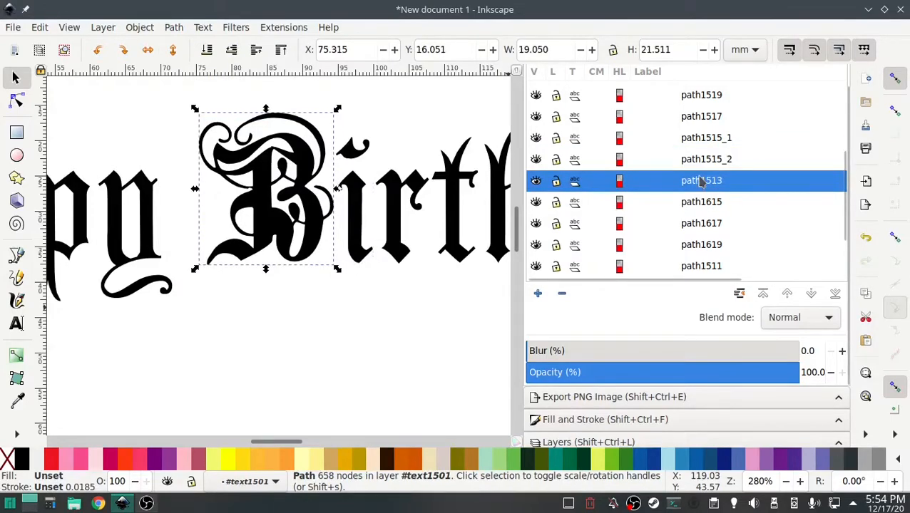
# Step: Run the Ink/Stitch object troubleshooting on the whole Happy Birthday lettering with nothing selected
pyautogui.click(430, 344)
pyautogui.keyDown('ctrl'); pyautogui.scroll(-3, 370, 354); pyautogui.keyUp('ctrl')
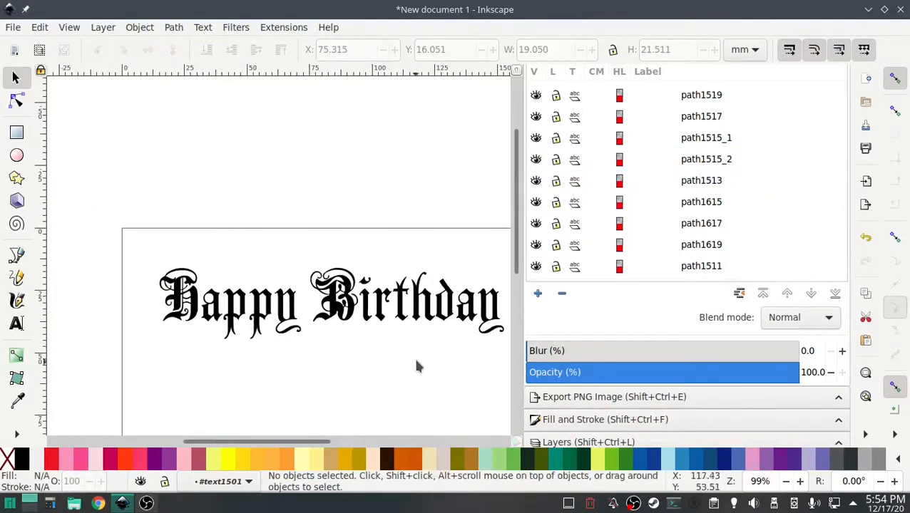
pyautogui.moveTo(418, 357); pyautogui.dragTo(369, 333)
pyautogui.click(280, 26)
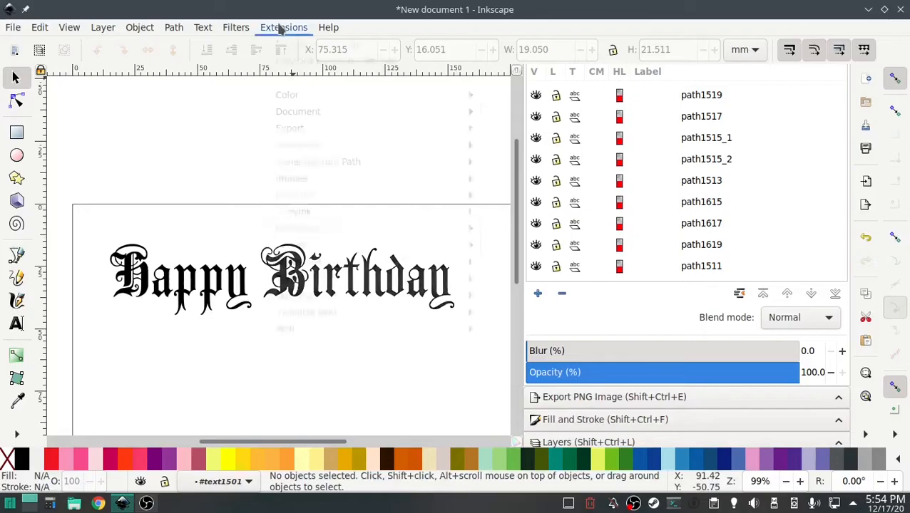
pyautogui.moveTo(299, 196)
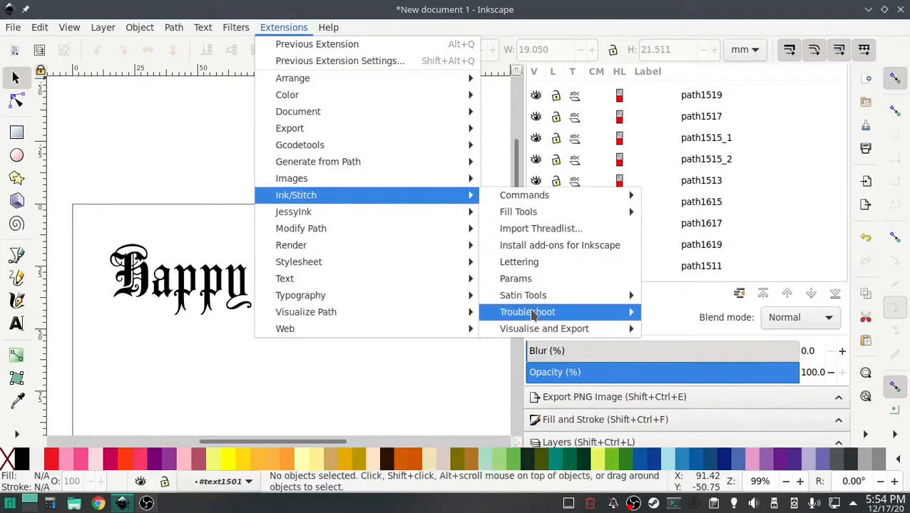
pyautogui.moveTo(533, 315)
pyautogui.click(683, 346)
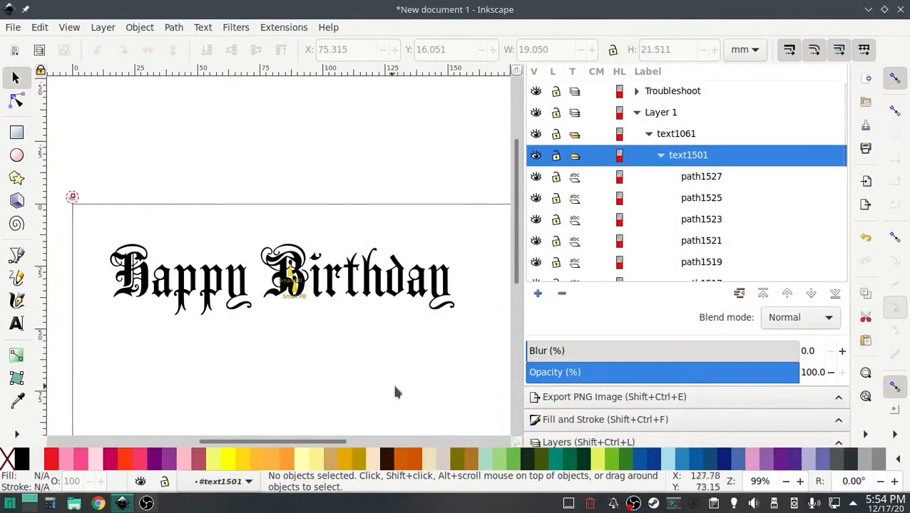
# Step: Check the troubleshooting notes beside the page and delete the Troubleshoot layer
pyautogui.moveTo(406, 382)
pyautogui.mouseDown()
pyautogui.moveTo(377, 358)
pyautogui.moveTo(386, 343)
pyautogui.moveTo(172, 215)
pyautogui.moveTo(146, 220)
pyautogui.moveTo(275, 349)
pyautogui.moveTo(373, 368)
pyautogui.mouseUp()
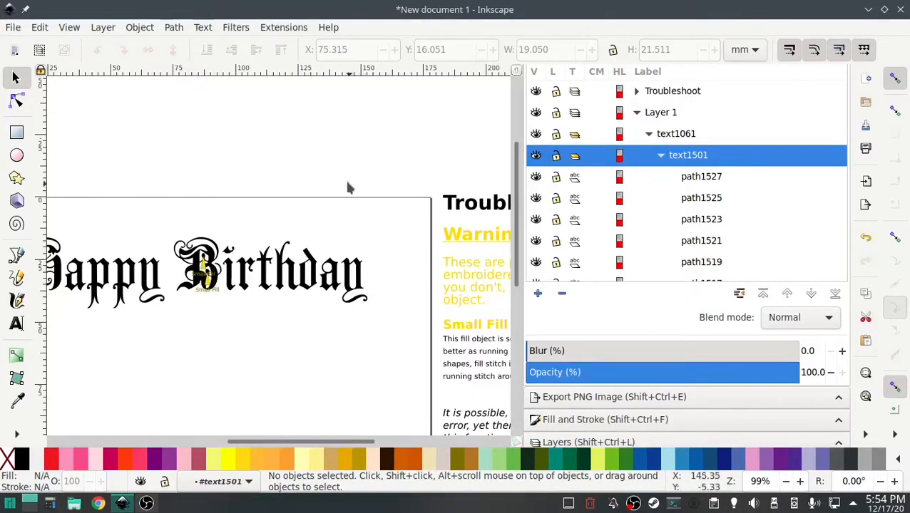
pyautogui.rightClick(675, 90)
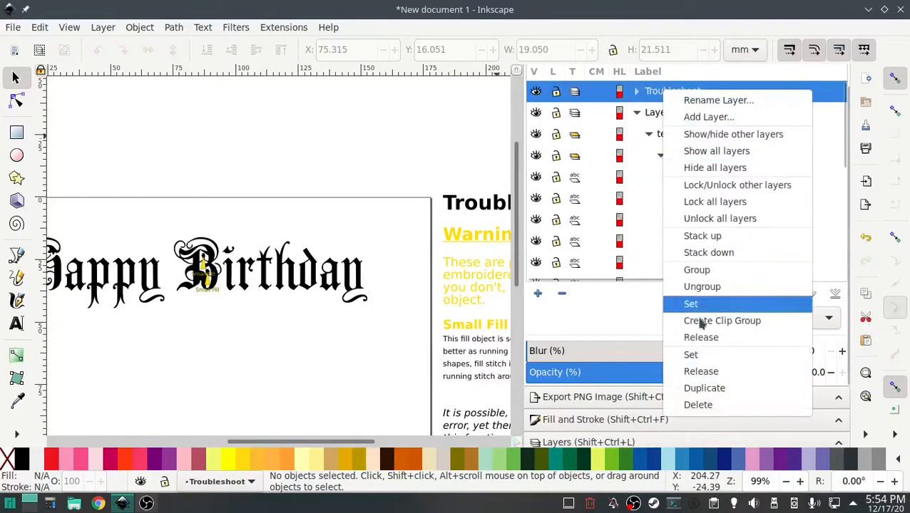
pyautogui.click(699, 404)
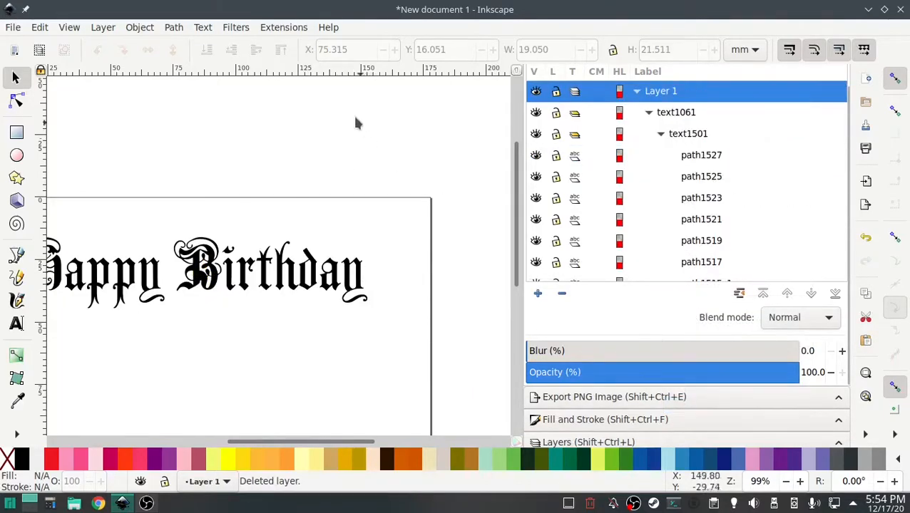
# Step: Open the Ink/Stitch Simulator / Realistic Preview for the Happy Birthday lettering
pyautogui.click(283, 28)
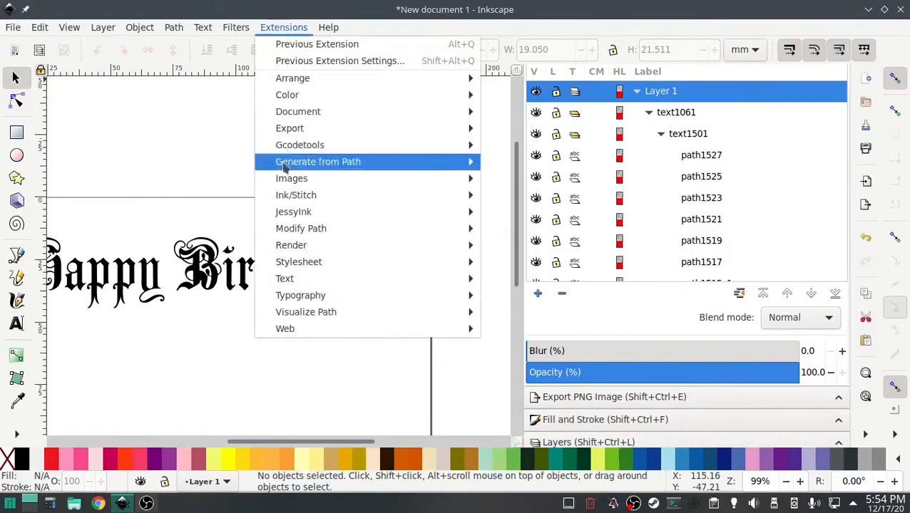
pyautogui.moveTo(299, 194)
pyautogui.moveTo(542, 329)
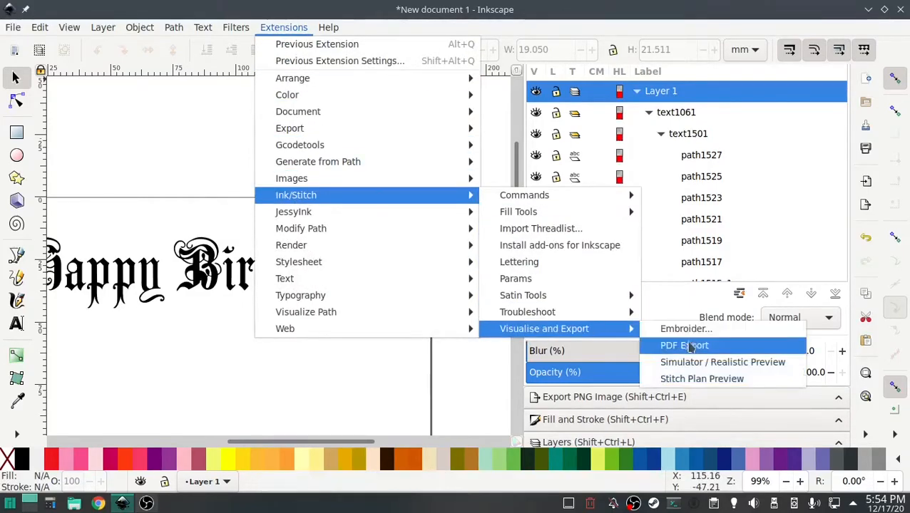
pyautogui.click(690, 365)
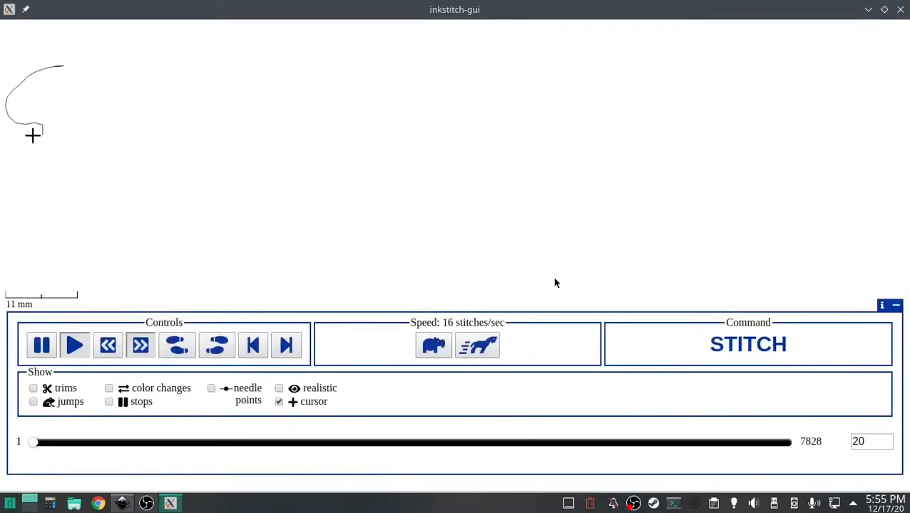
# Step: Speed up the stitch simulation to 1024 stitches/sec and let it play through the whole lettering
pyautogui.click(477, 350)
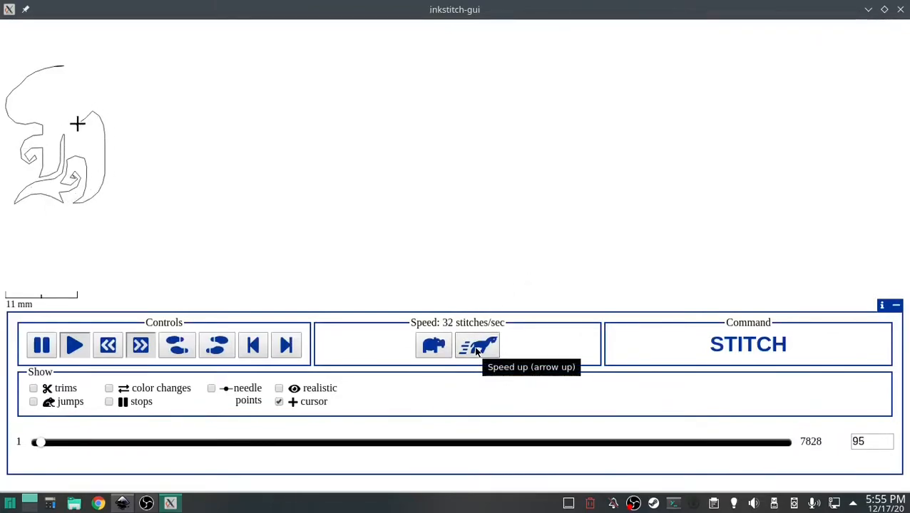
pyautogui.click(477, 349)
pyautogui.click(477, 349)
pyautogui.click(477, 349)
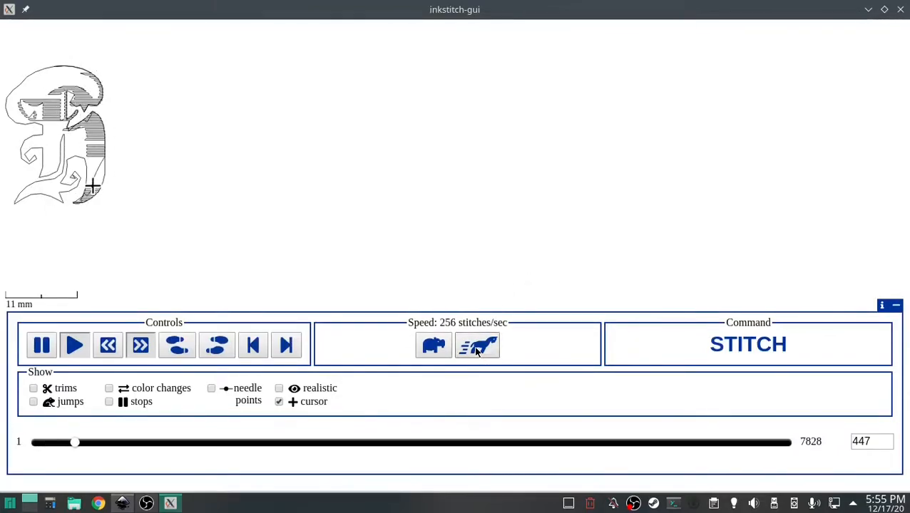
pyautogui.click(477, 350)
pyautogui.click(477, 349)
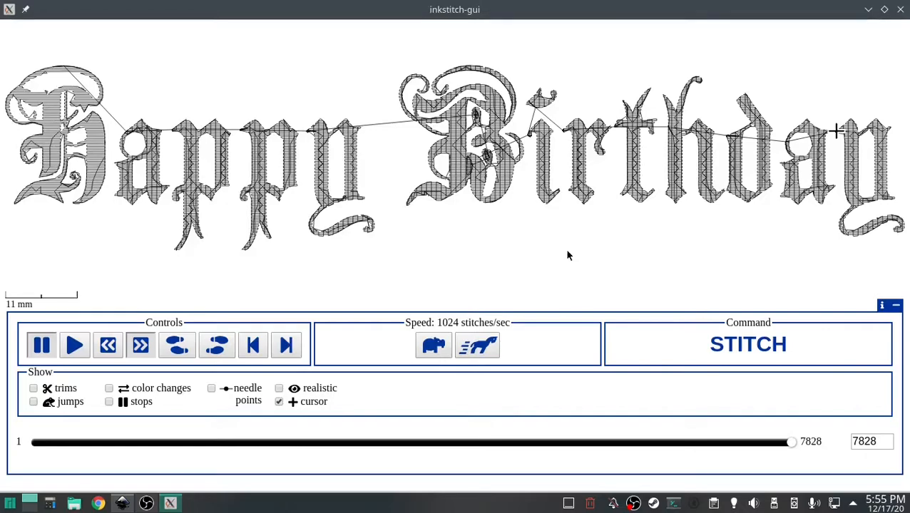
pyautogui.click(632, 504)
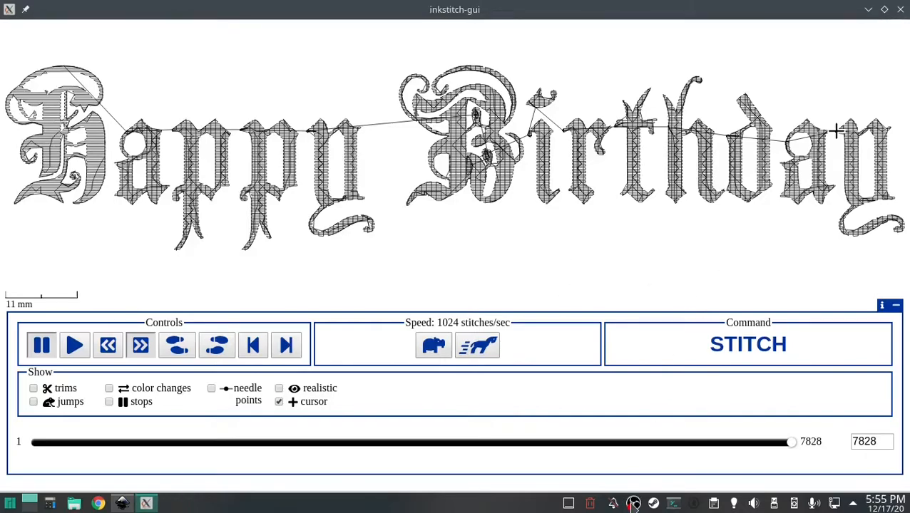